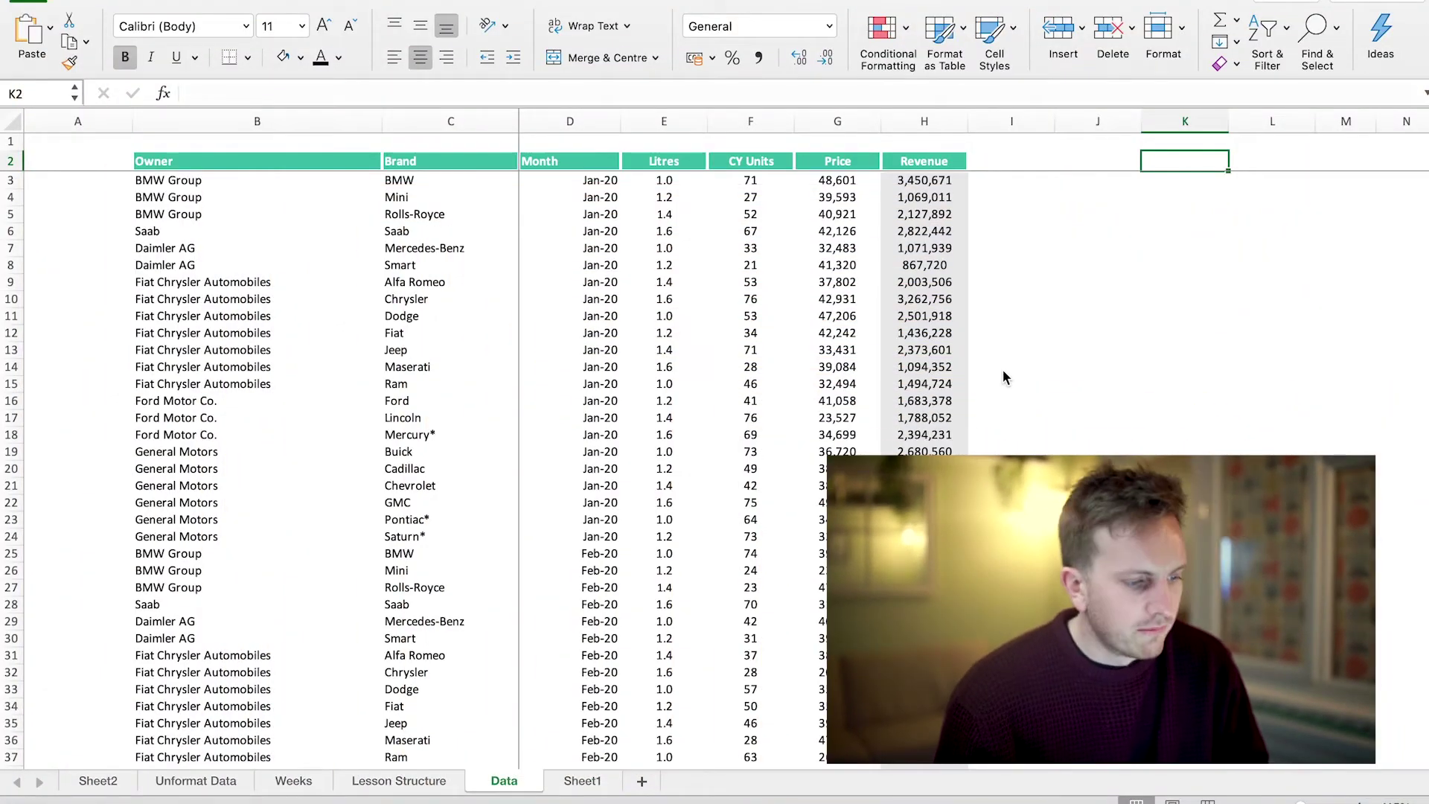
Rename the CY Units column header in F2 to Units
{"action": "left_click", "coordinate": [750, 161]}
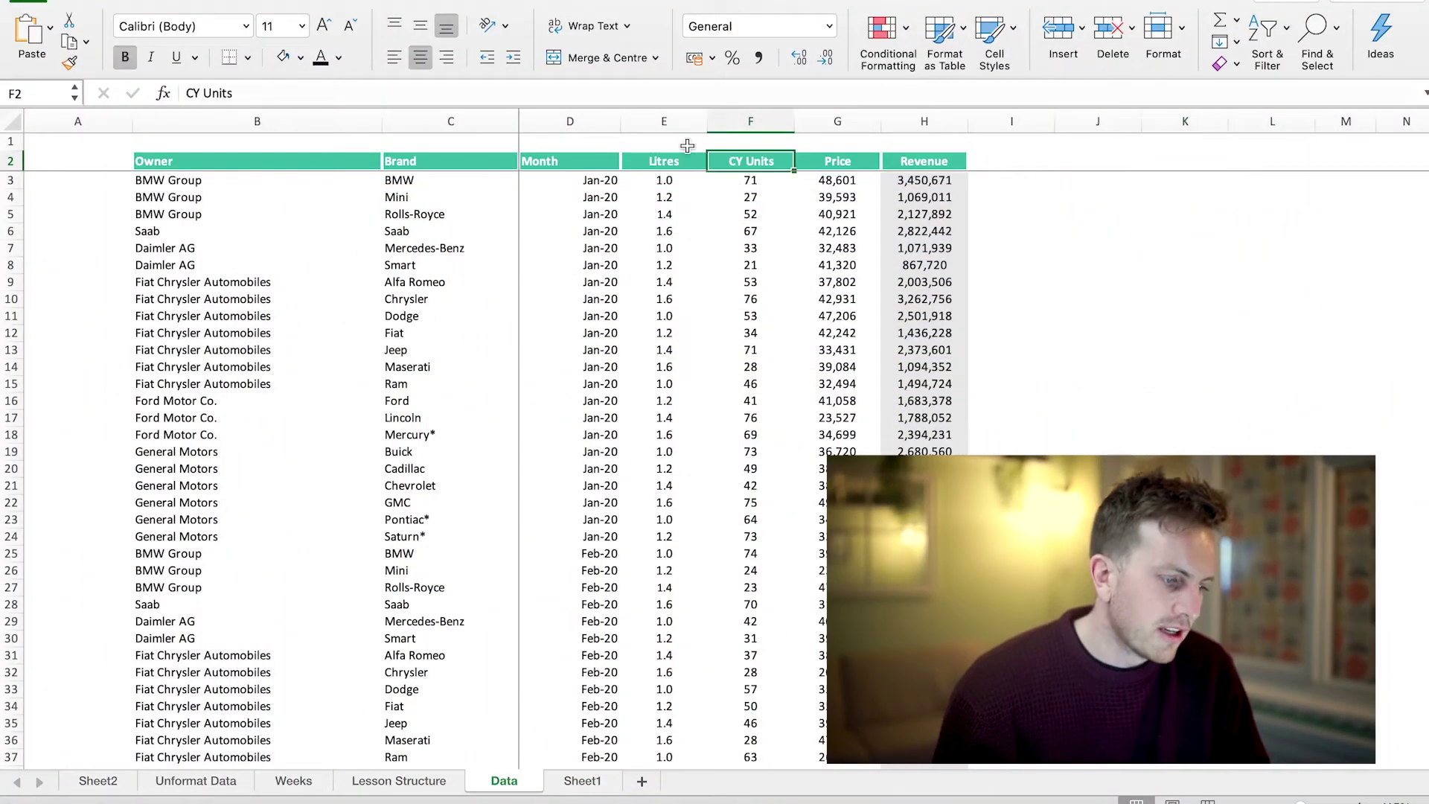
{"action": "left_click", "coordinate": [190, 93]}
{"action": "key", "text": "BackSpace"}
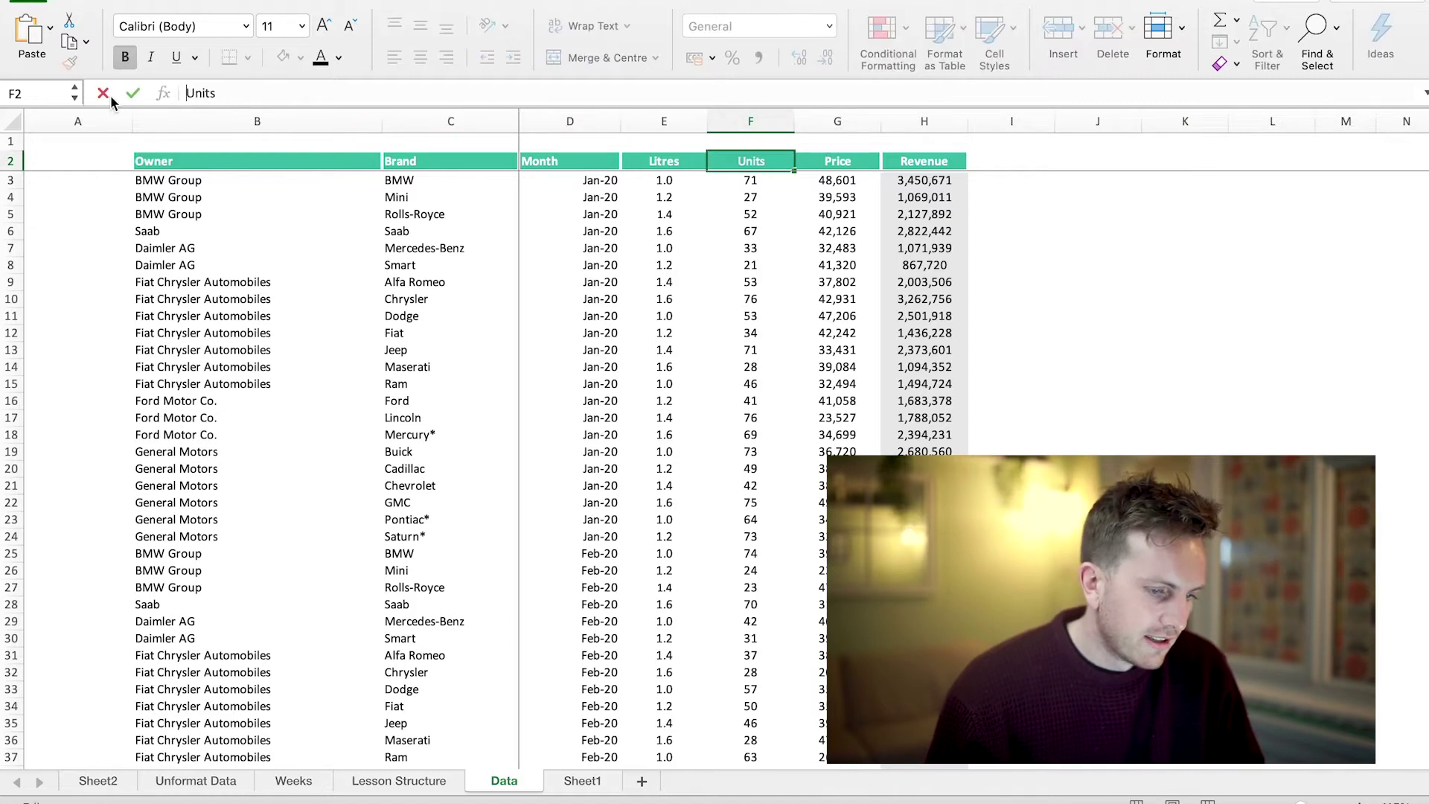
{"action": "left_click", "coordinate": [1129, 335]}
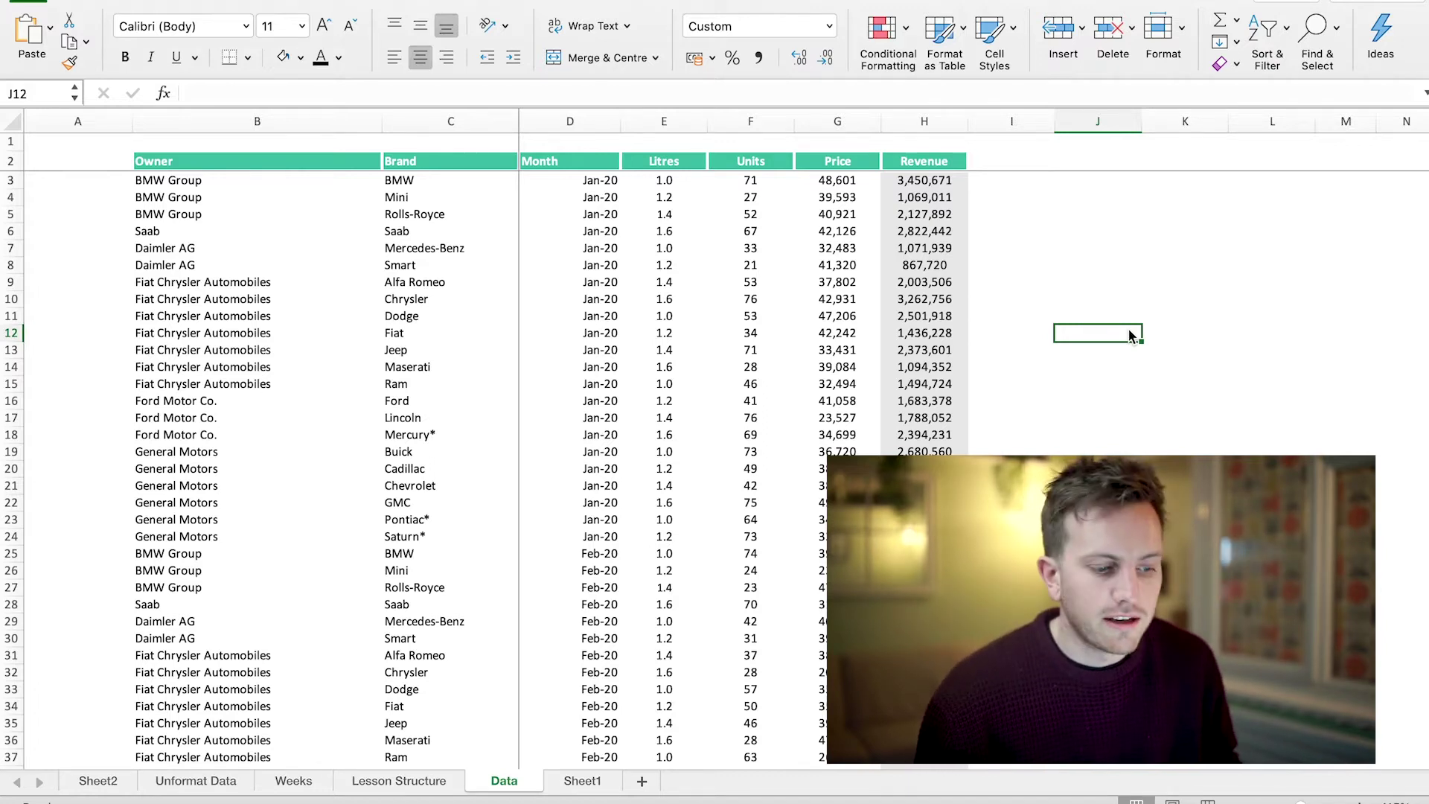
Examine the Data sheet's monthly records by owner and brand from January 2020 onward
{"action": "scroll", "coordinate": [876, 364], "scroll_direction": "down", "scroll_amount": 2}
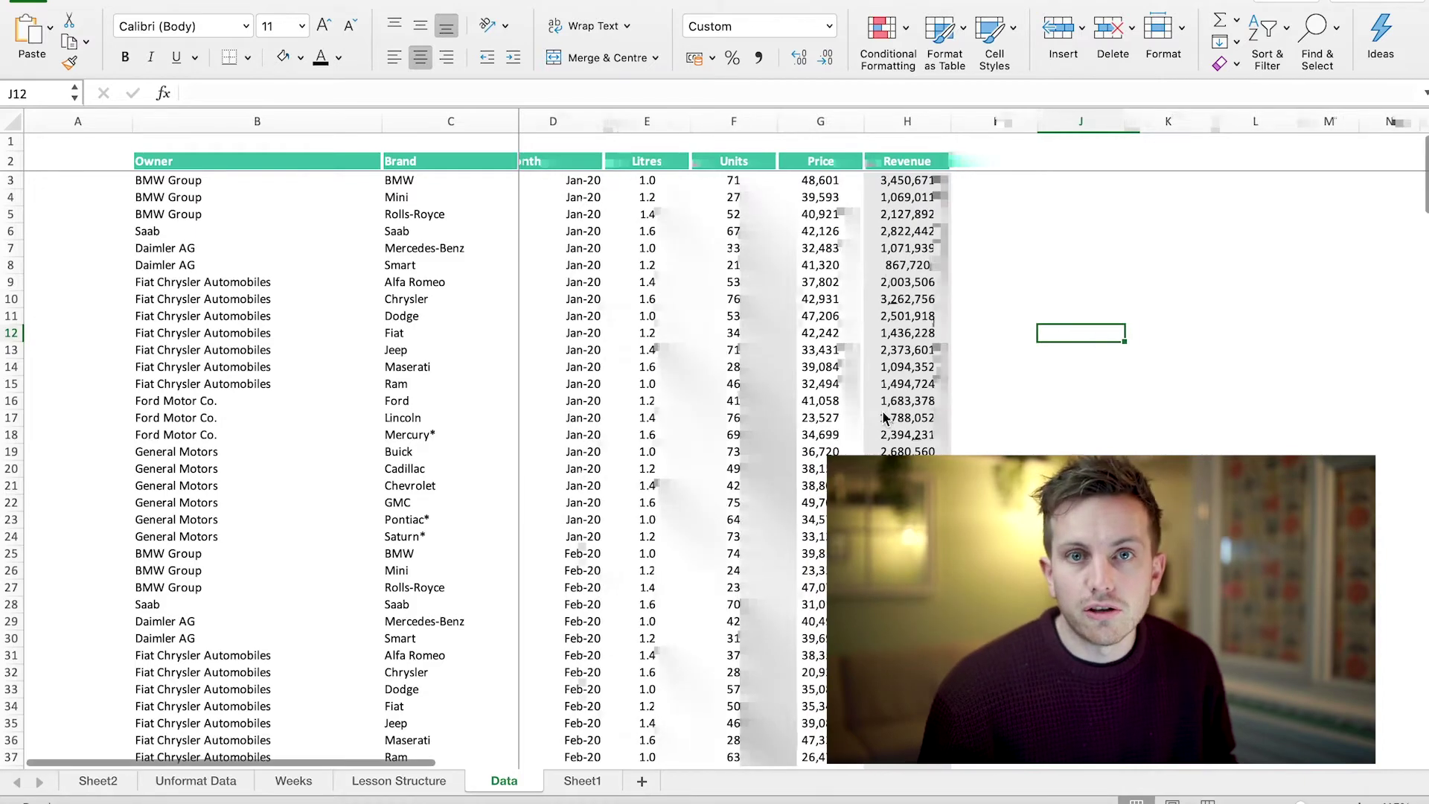
{"action": "scroll", "coordinate": [885, 417], "scroll_direction": "up", "scroll_amount": 2}
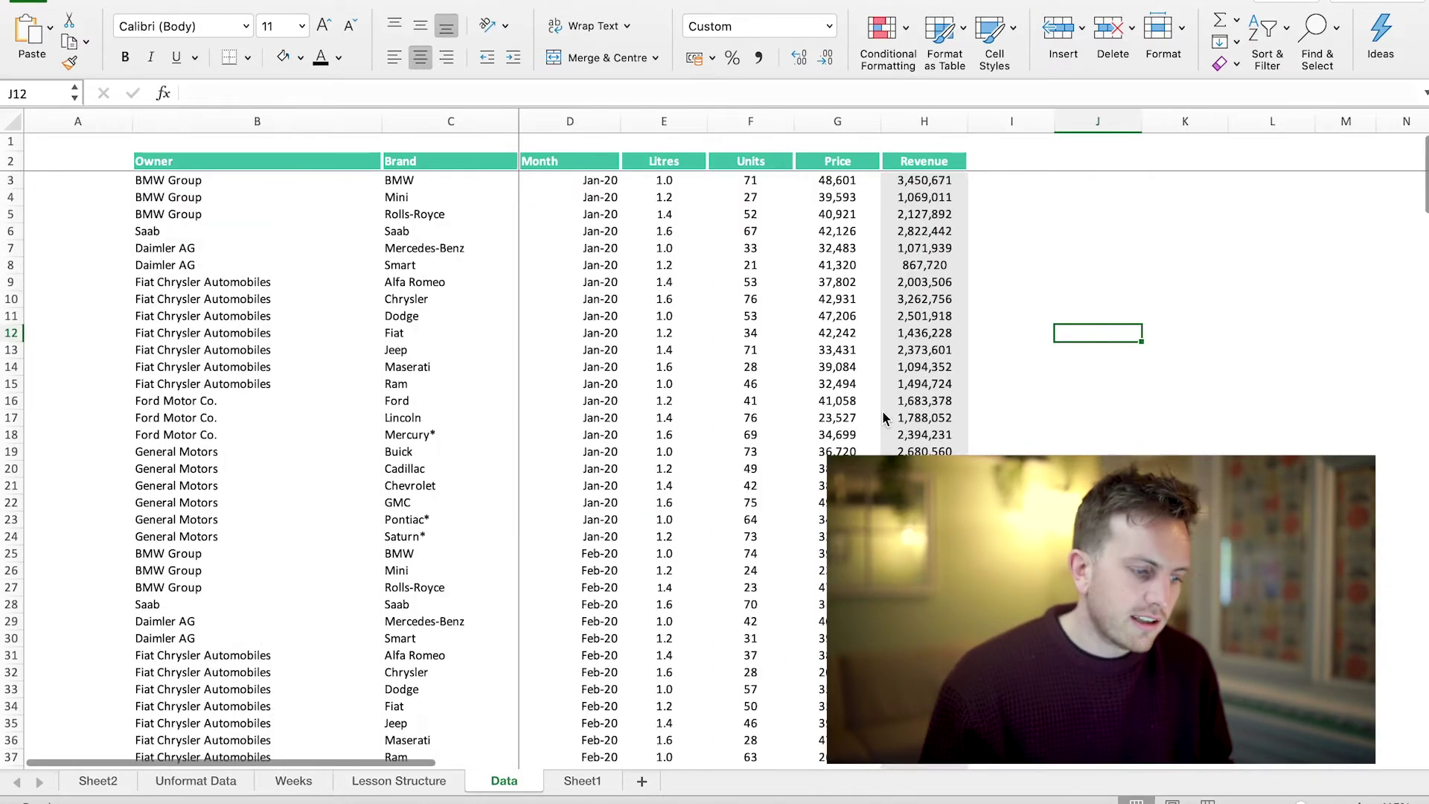
{"action": "scroll", "coordinate": [885, 418], "scroll_direction": "down", "scroll_amount": 10}
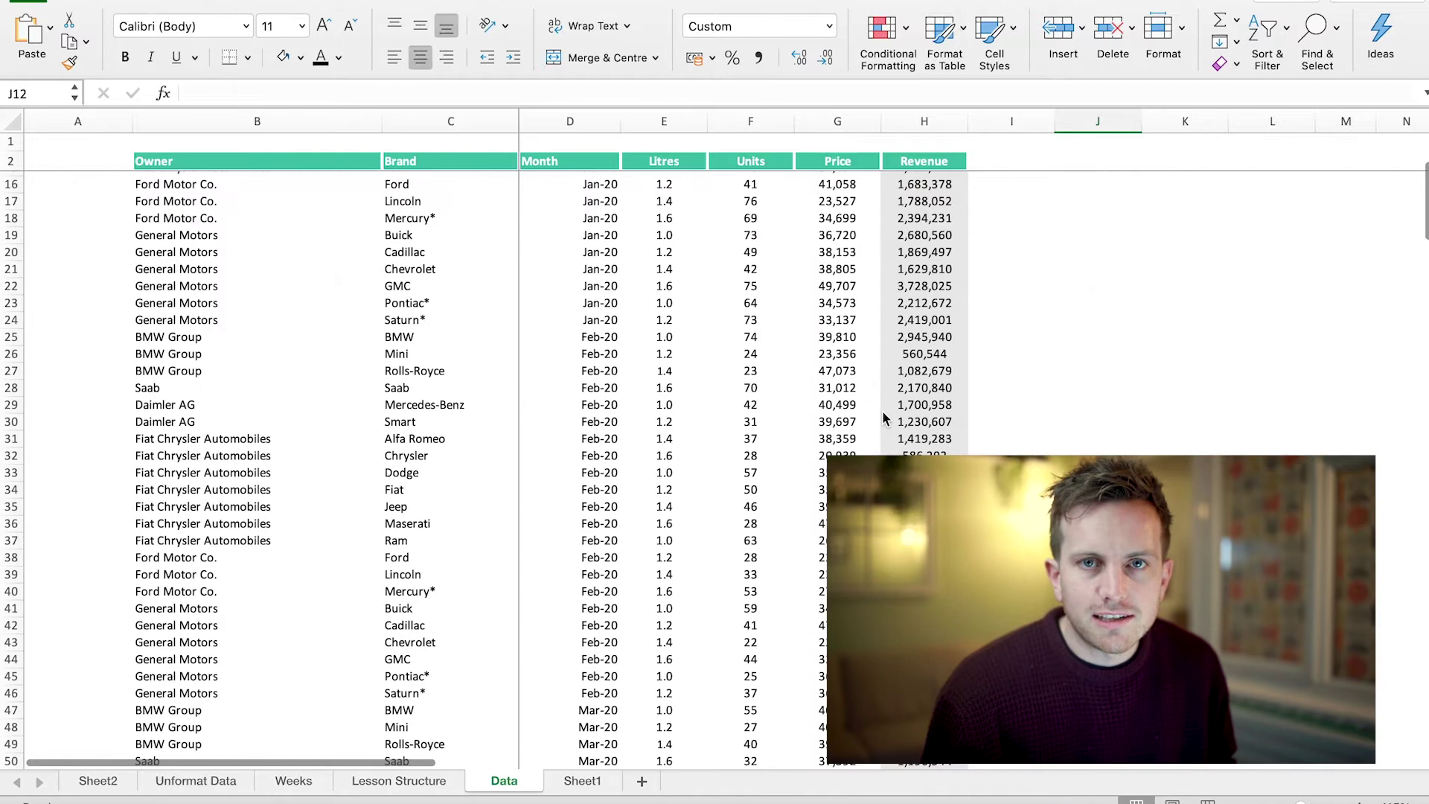
{"action": "scroll", "coordinate": [886, 418], "scroll_direction": "down", "scroll_amount": 8}
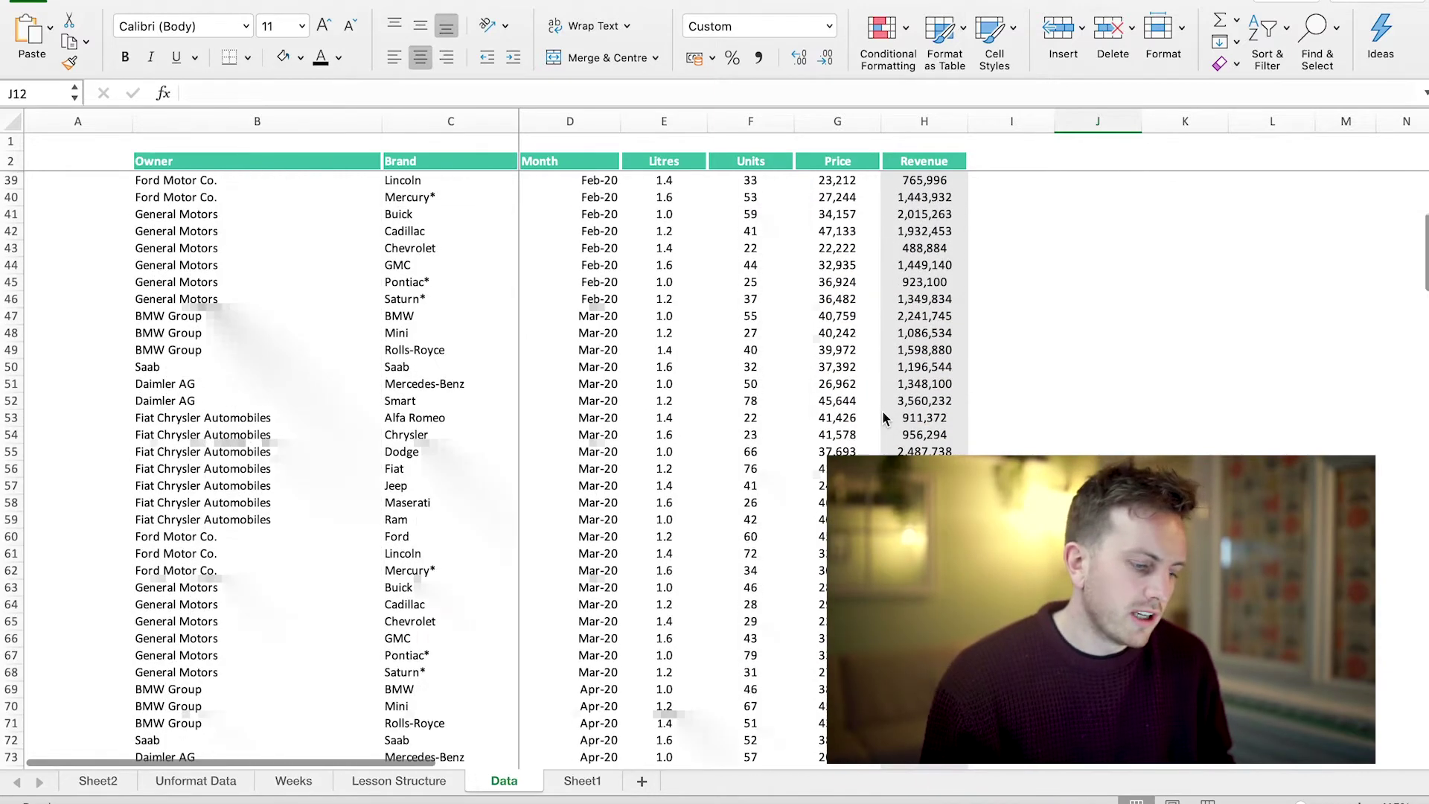
{"action": "scroll", "coordinate": [885, 418], "scroll_direction": "down", "scroll_amount": 10}
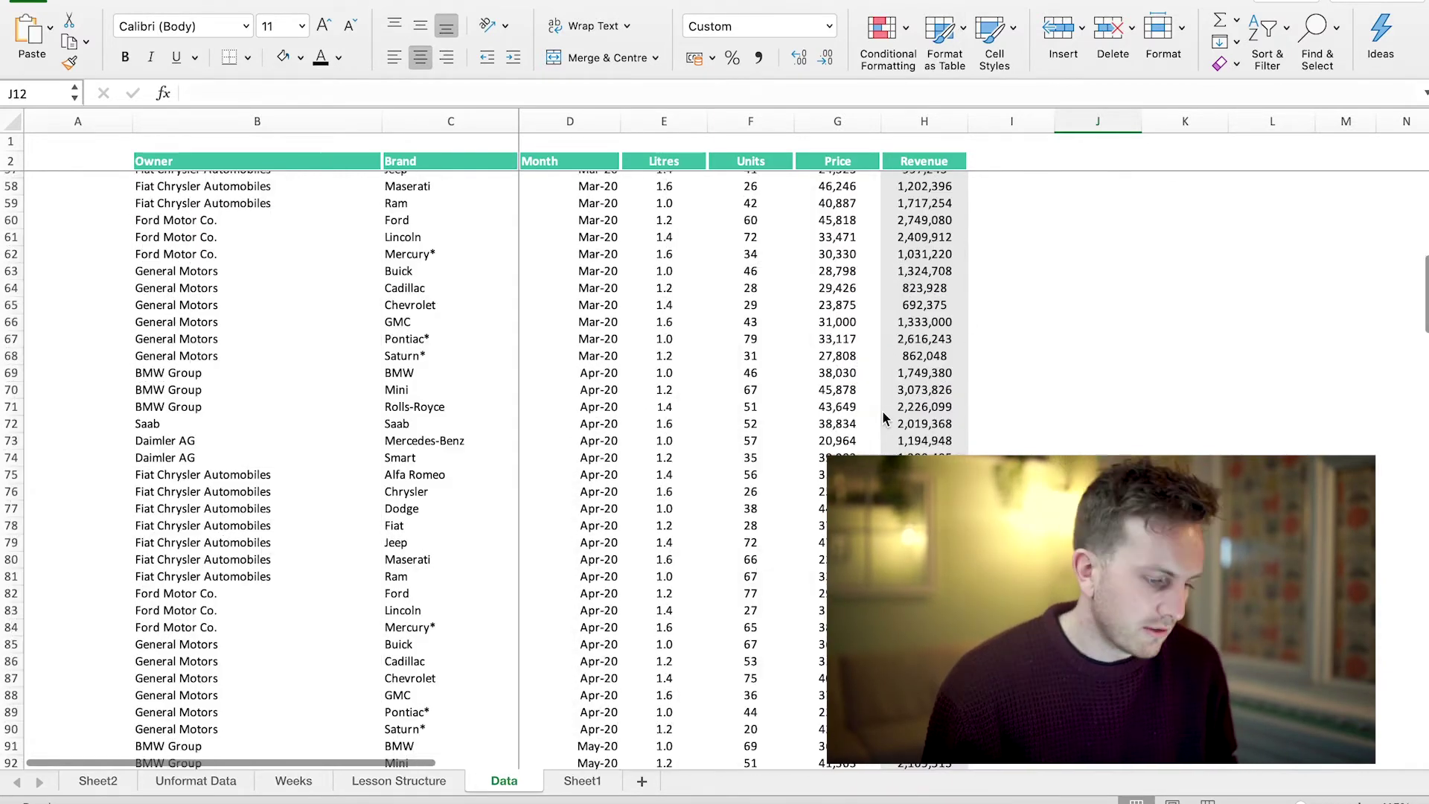
{"action": "scroll", "coordinate": [886, 418], "scroll_direction": "up", "scroll_amount": 20}
{"action": "scroll", "coordinate": [885, 419], "scroll_direction": "down", "scroll_amount": 18}
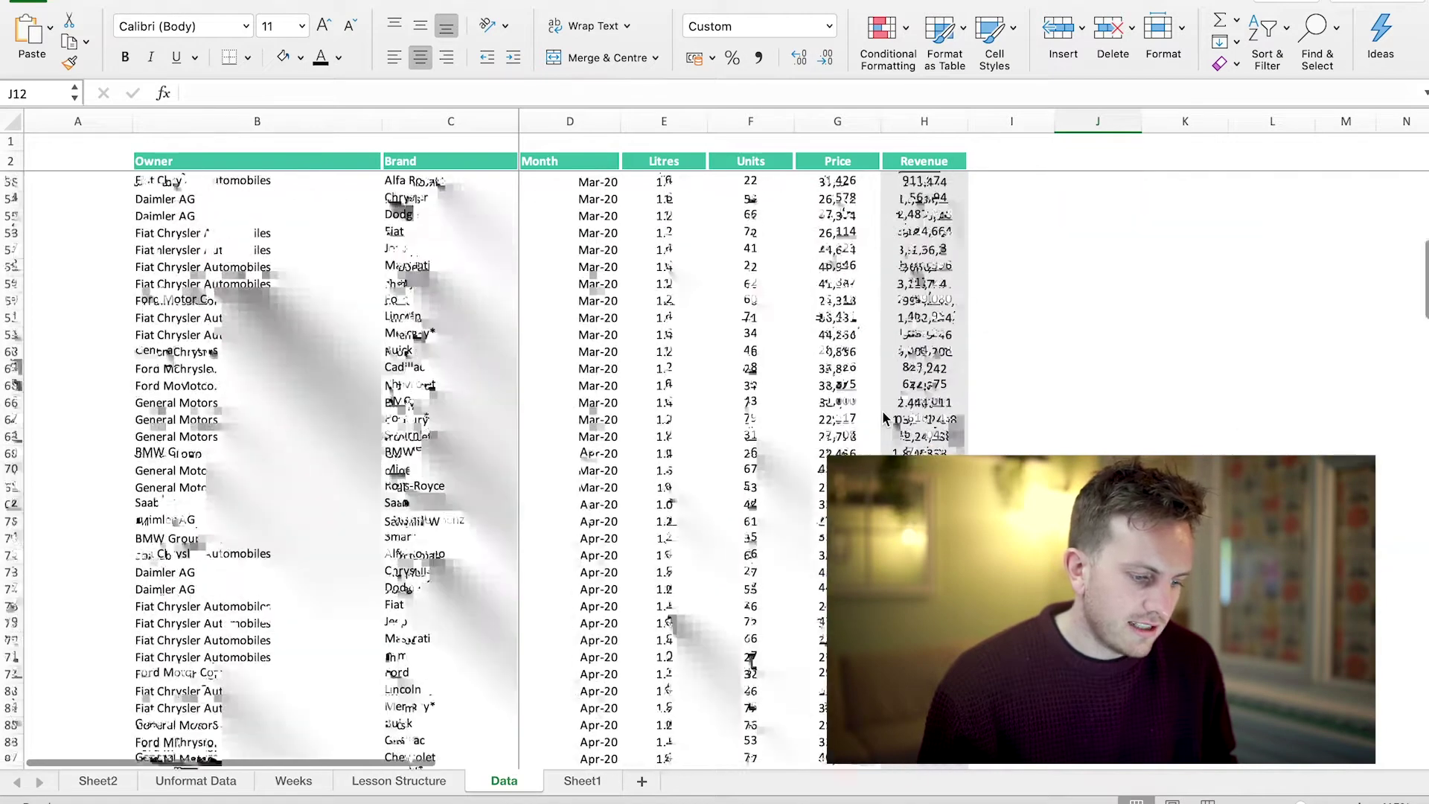
Select the data block from B3 across to Revenue and down to its end to check its extent
{"action": "left_click", "coordinate": [596, 458]}
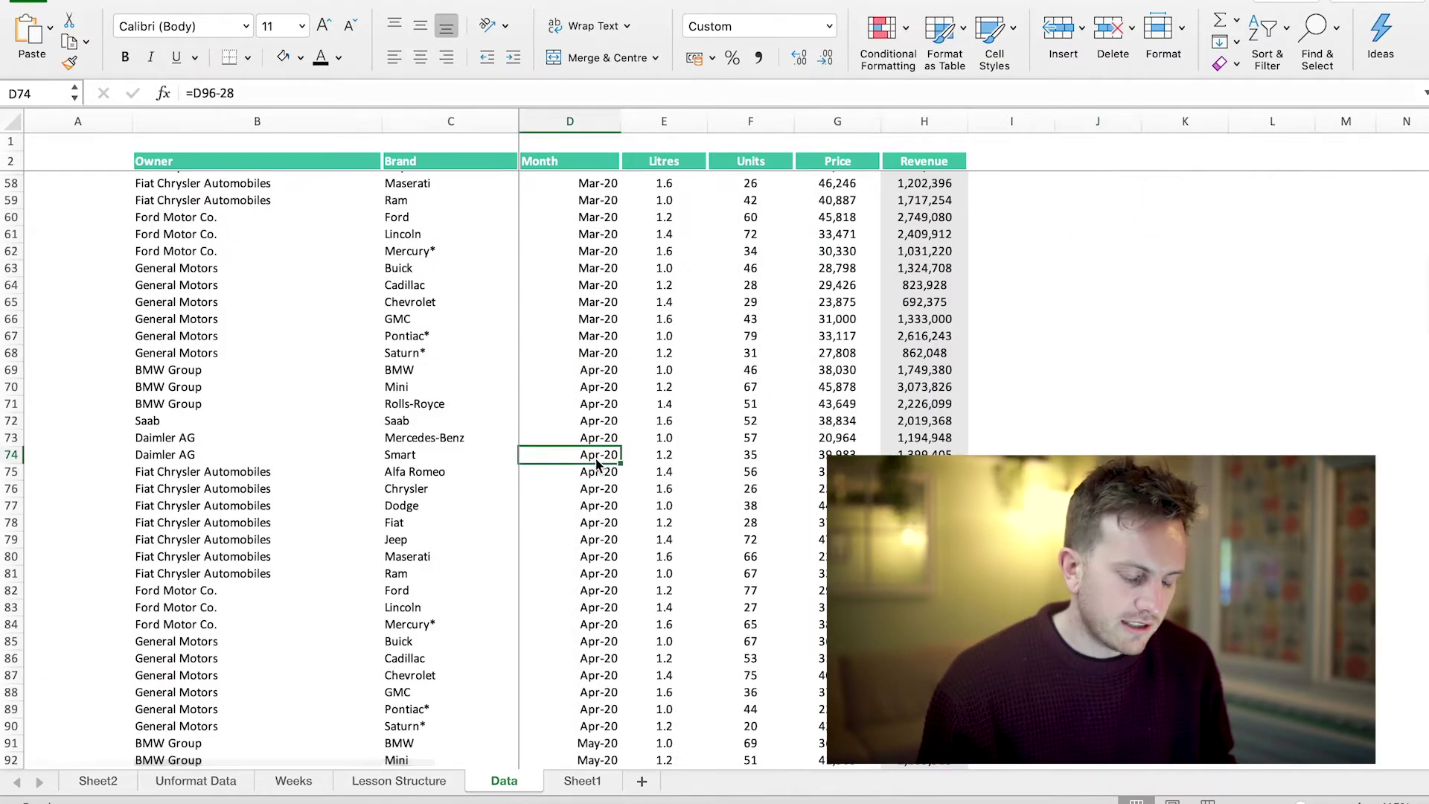
{"action": "key", "text": "super+Up"}
{"action": "key", "text": "Down"}
{"action": "key", "text": "Left"}
{"action": "key", "text": "Left"}
{"action": "key", "text": "Right"}
{"action": "key", "text": "shift+super+Right"}
{"action": "key", "text": "shift+super+Down"}
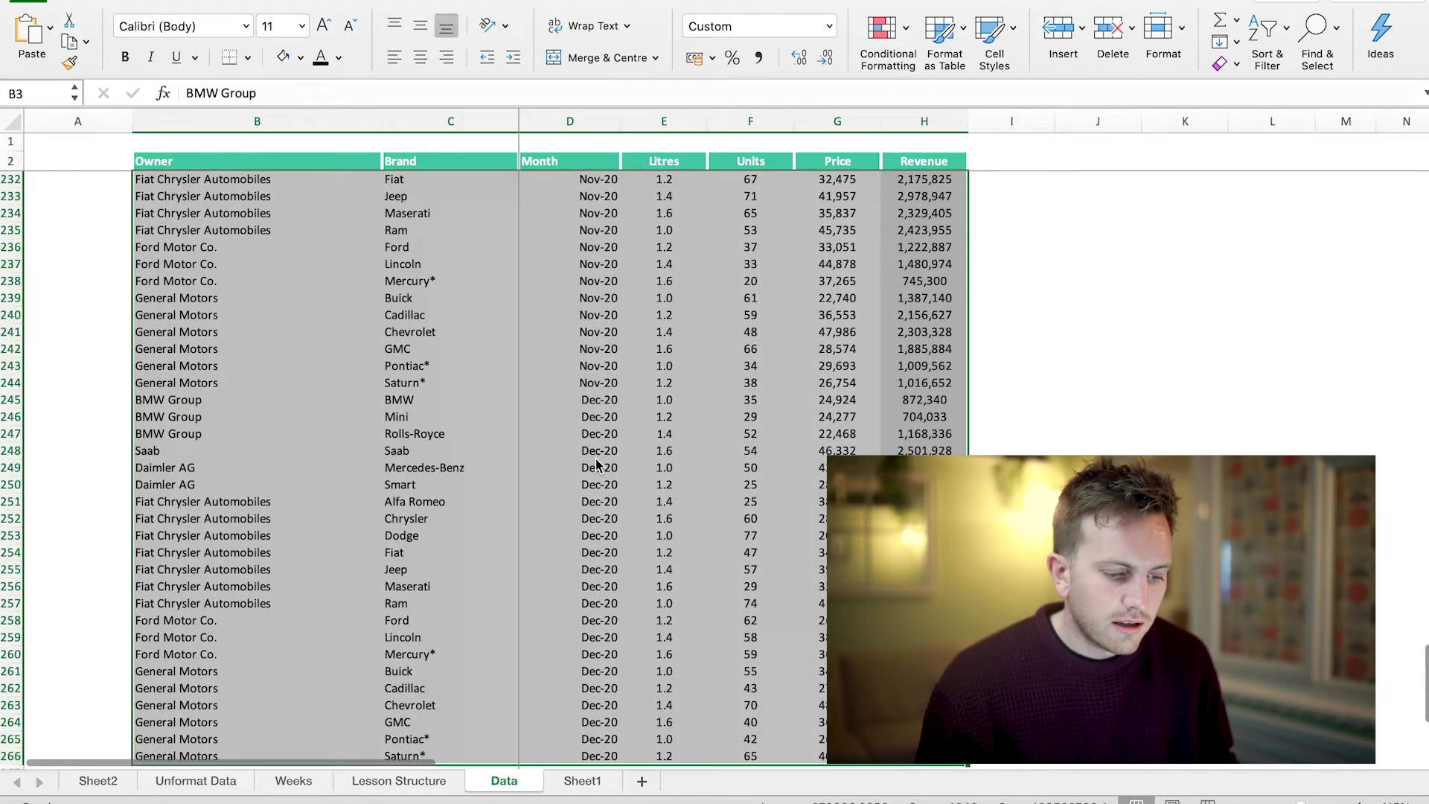
{"action": "key", "text": "Down"}
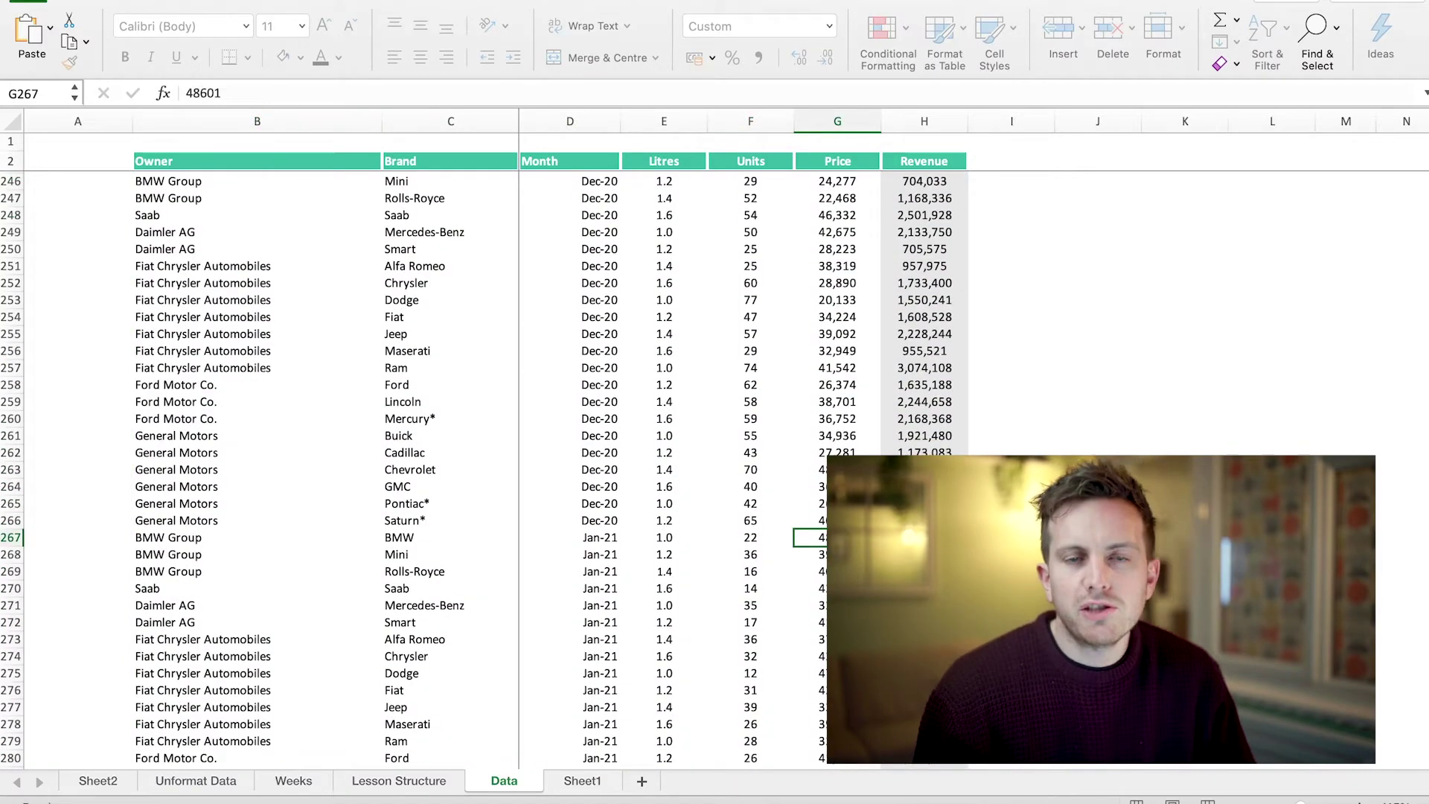
Inspect the Revenue formula in H267 for the Jan-21 BMW row and leave it without editing
{"action": "left_click", "coordinate": [810, 470]}
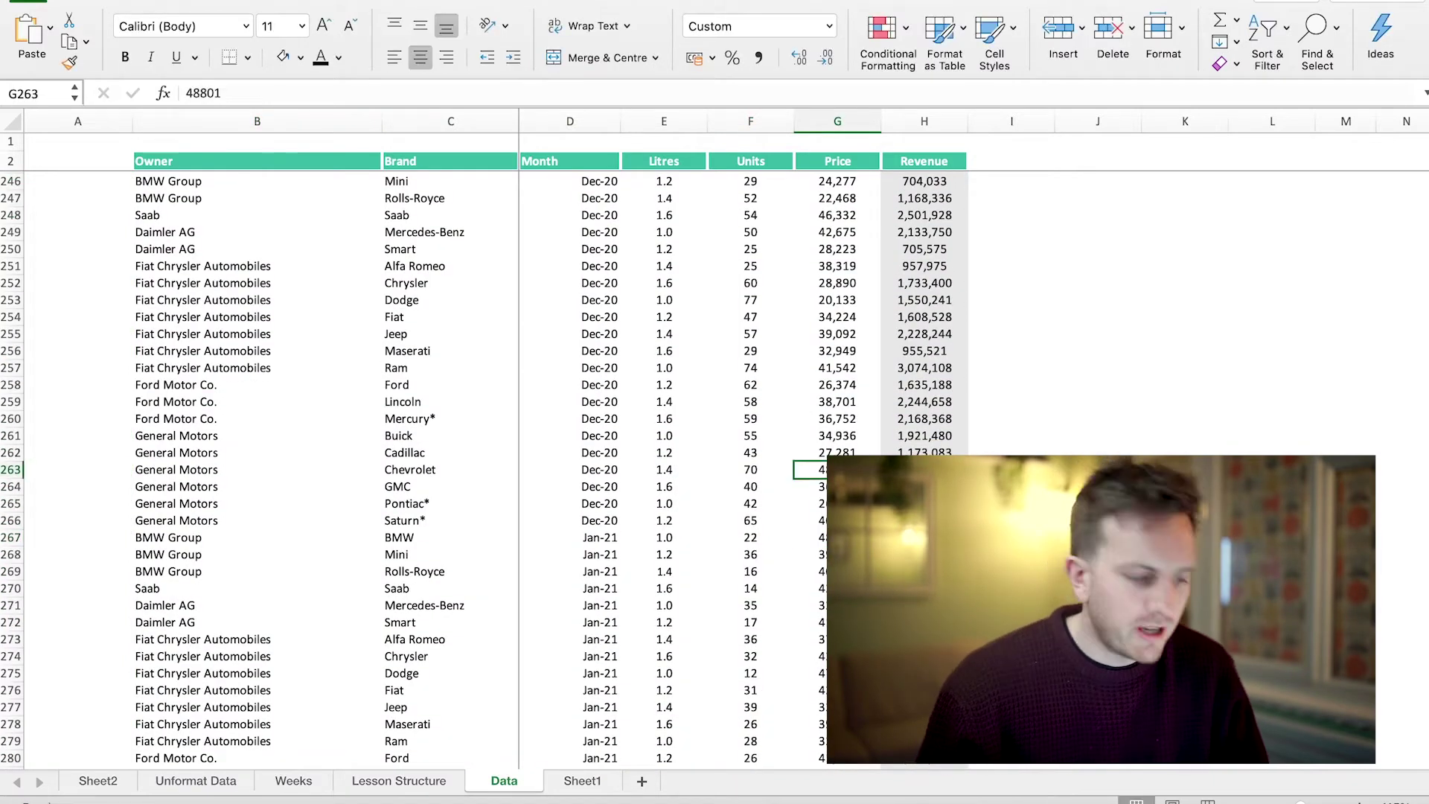
{"action": "left_click", "coordinate": [924, 537]}
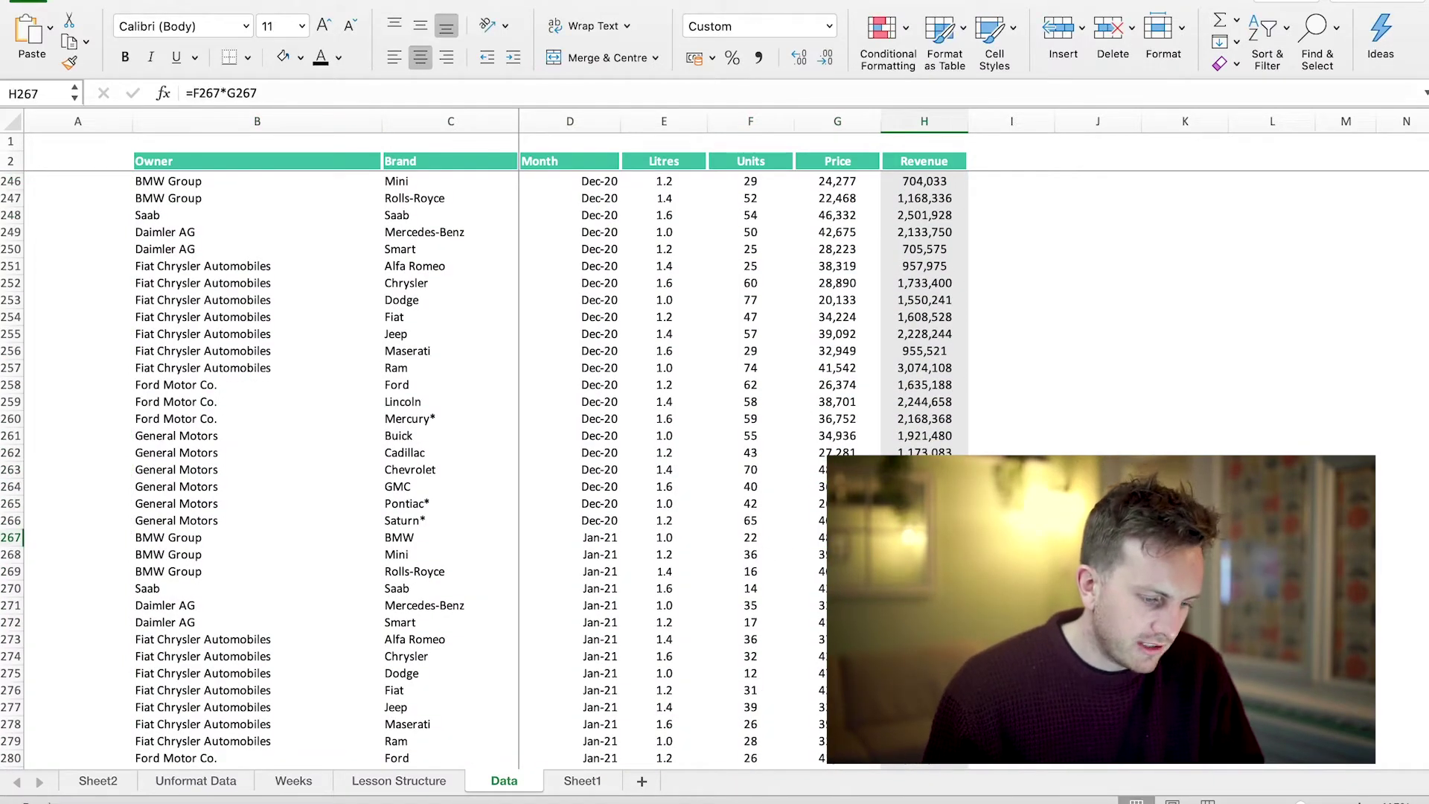
{"action": "left_click", "coordinate": [819, 91]}
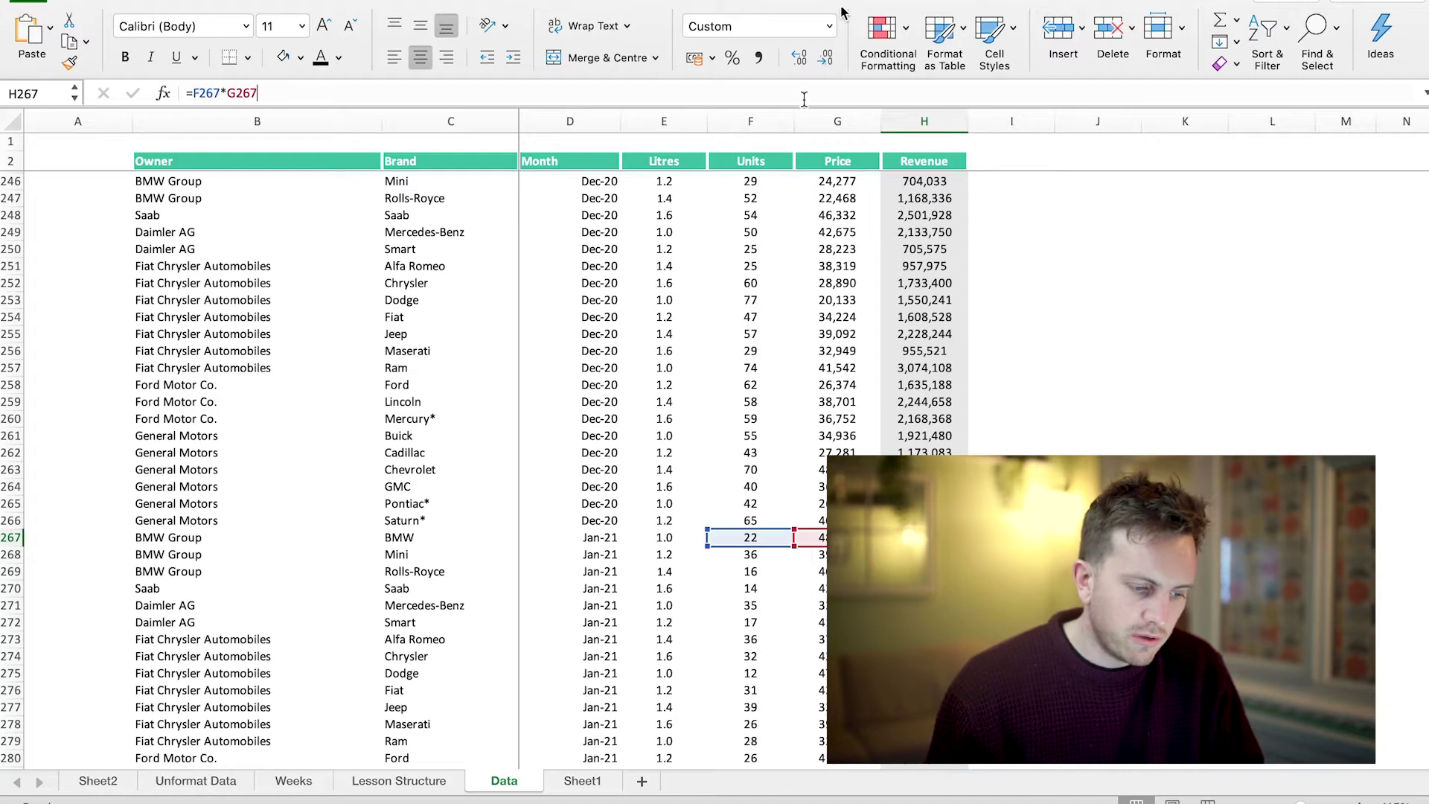
{"action": "key", "text": "Escape"}
{"action": "left_click", "coordinate": [1088, 373]}
{"action": "left_click", "coordinate": [807, 436]}
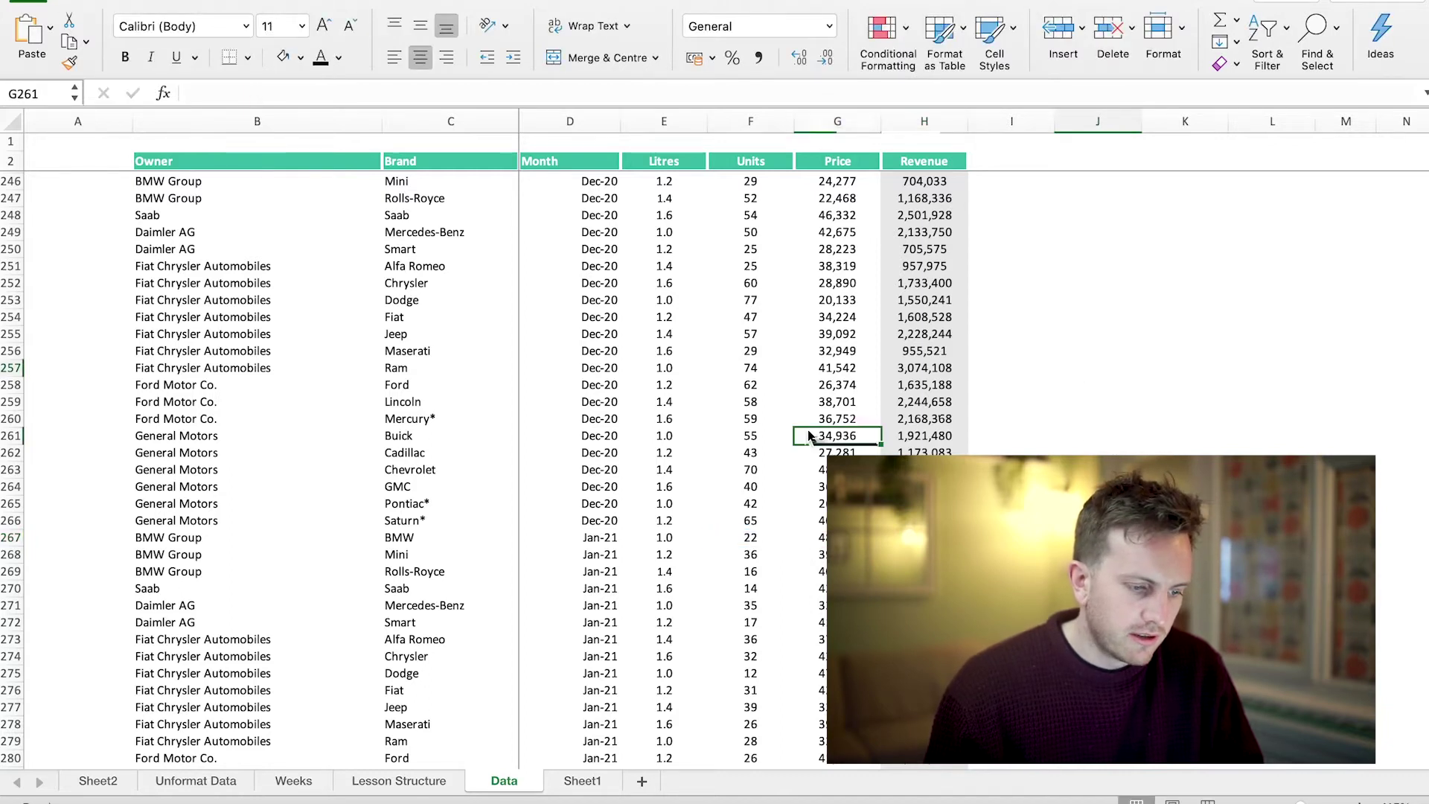
Go back to the start of the data and review the column headers from Units to Brand
{"action": "key", "text": "ctrl+Up"}
{"action": "key", "text": "Left"}
{"action": "key", "text": "Left"}
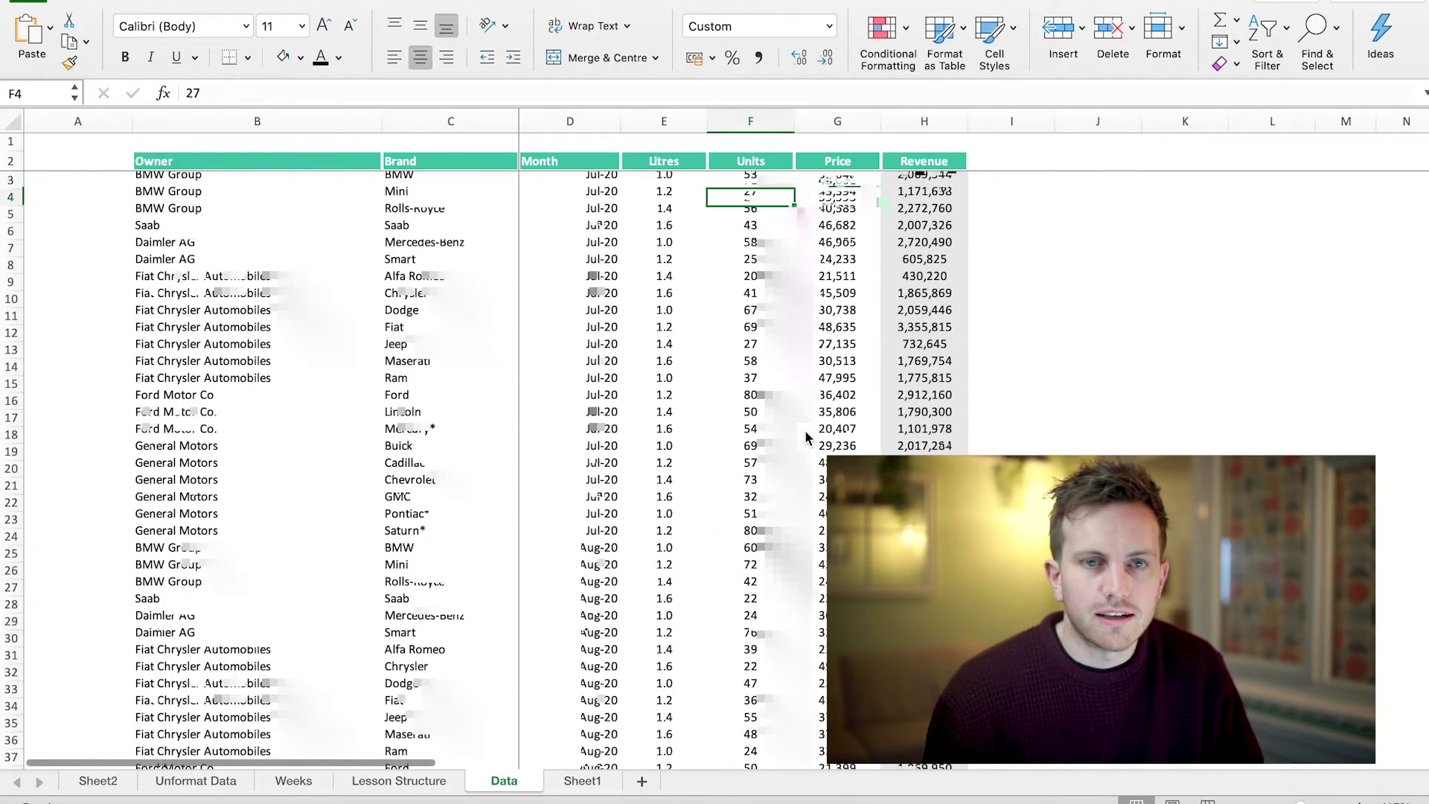
{"action": "key", "text": "Up"}
{"action": "key", "text": "Left"}
{"action": "key", "text": "Left"}
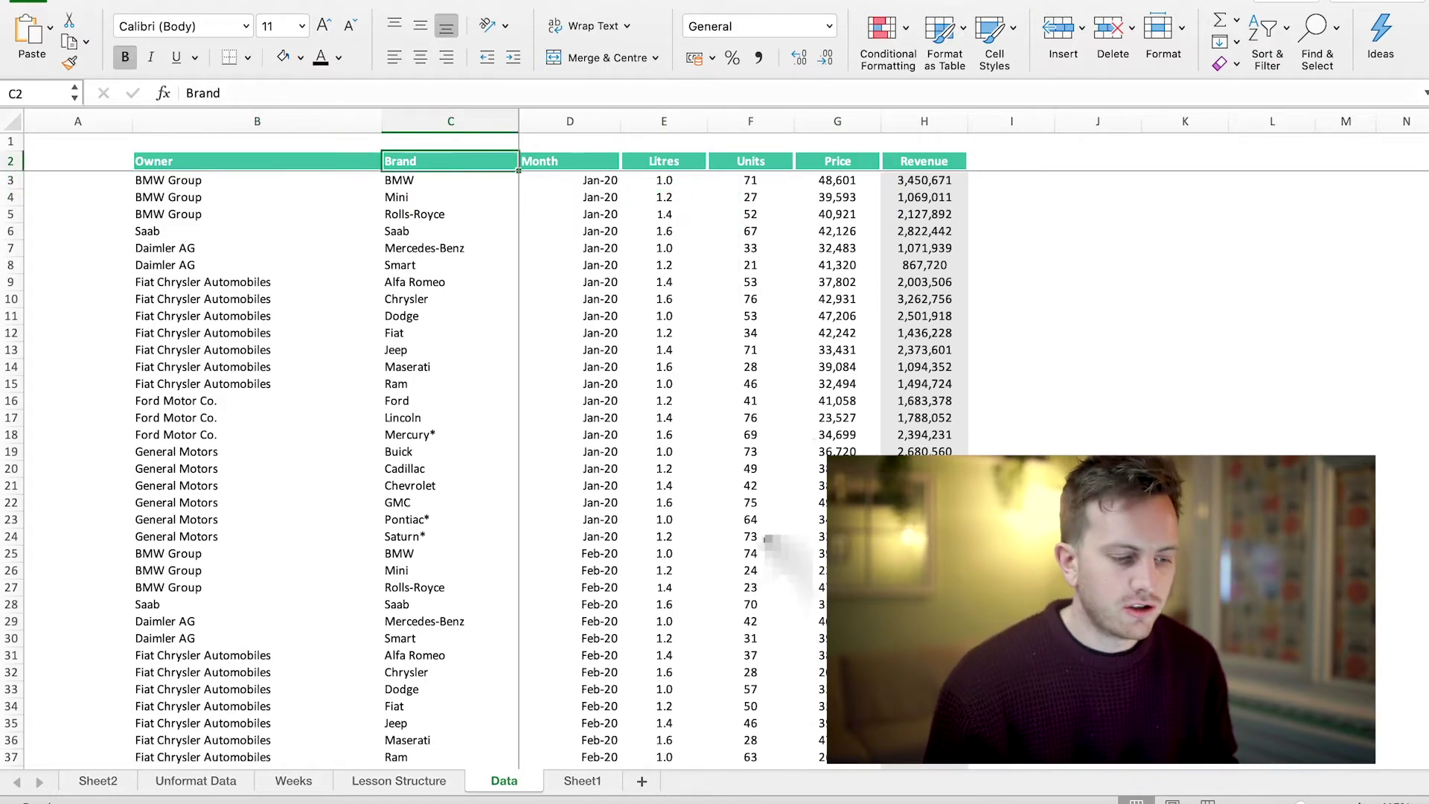
Check the full underlying dates of a January row and a February row in the Date column
{"action": "scroll", "coordinate": [760, 552], "scroll_direction": "down", "scroll_amount": 6}
{"action": "scroll", "coordinate": [760, 552], "scroll_direction": "down", "scroll_amount": 10}
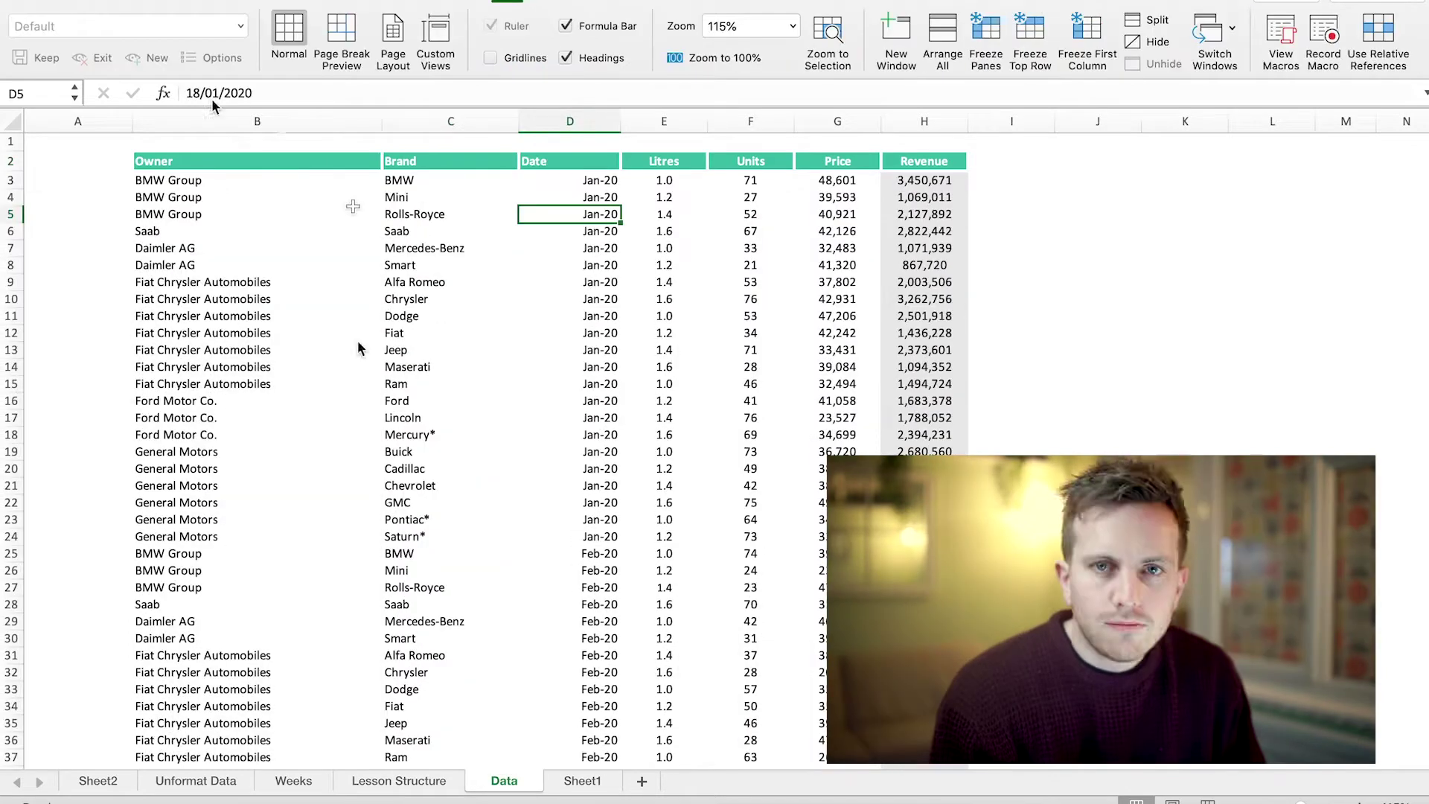
{"action": "left_click", "coordinate": [596, 519]}
{"action": "left_click", "coordinate": [596, 588]}
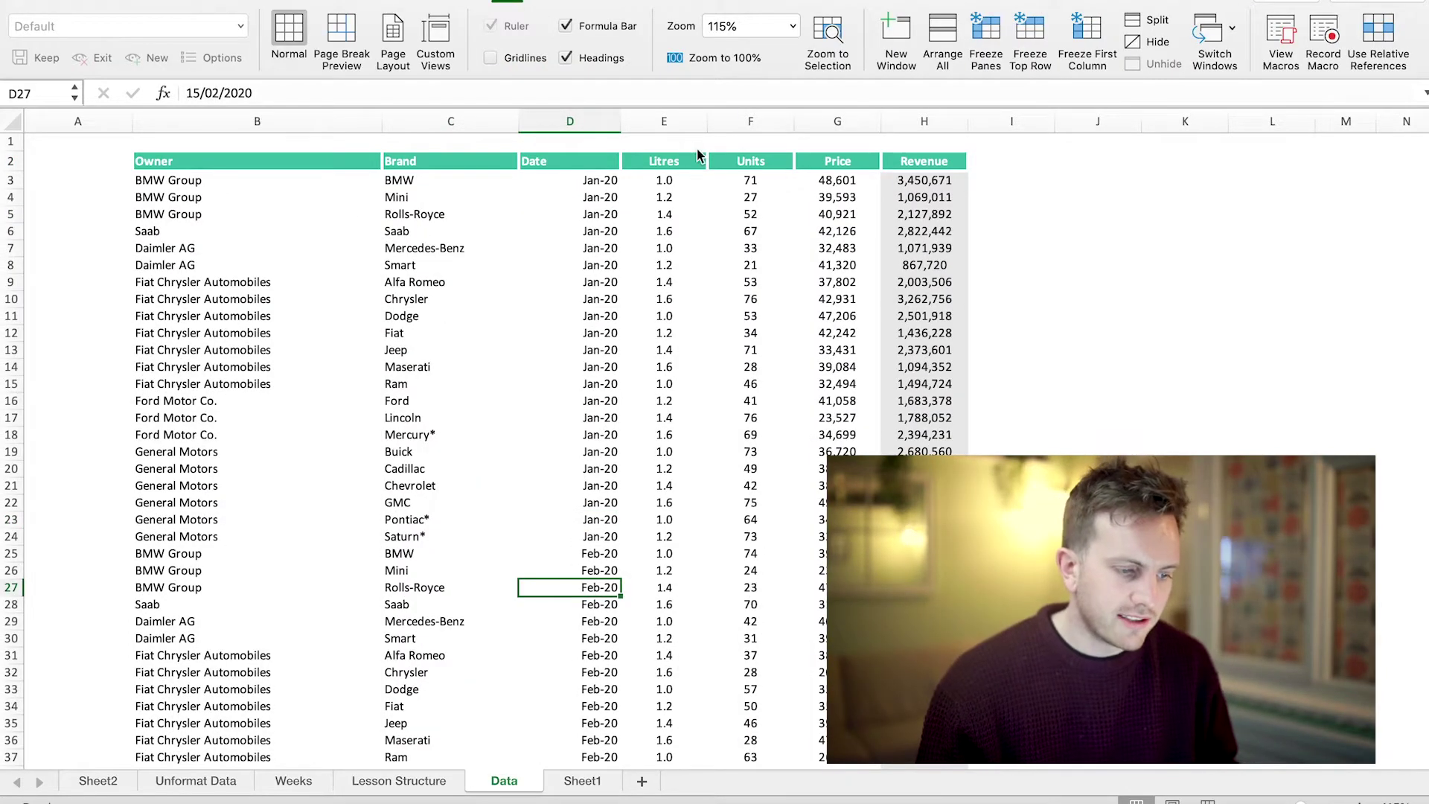
Insert two blank columns between the Date and Litres columns
{"action": "left_click", "coordinate": [678, 121]}
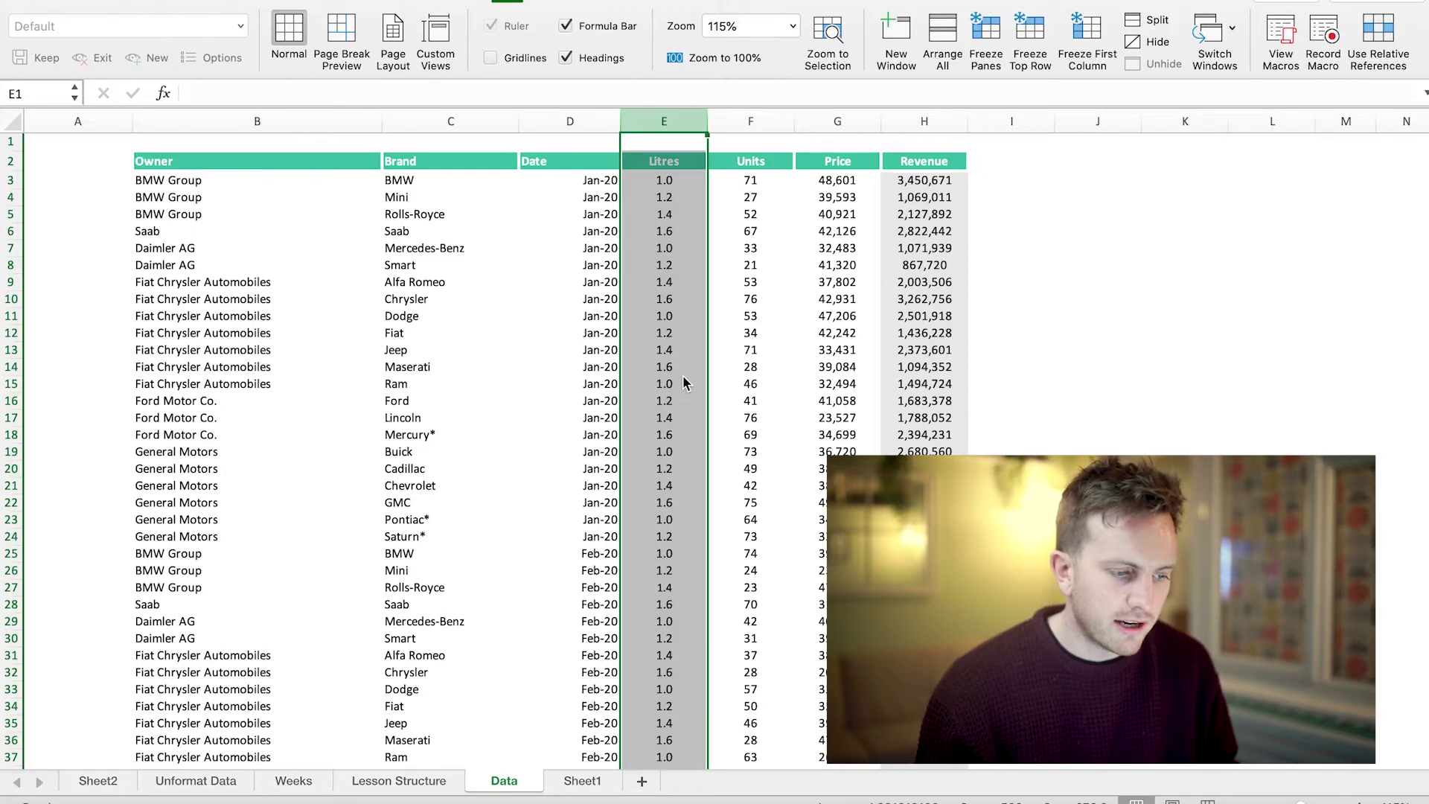
{"action": "key", "text": "super+shift+equal"}
{"action": "key", "text": "super+shift+equal"}
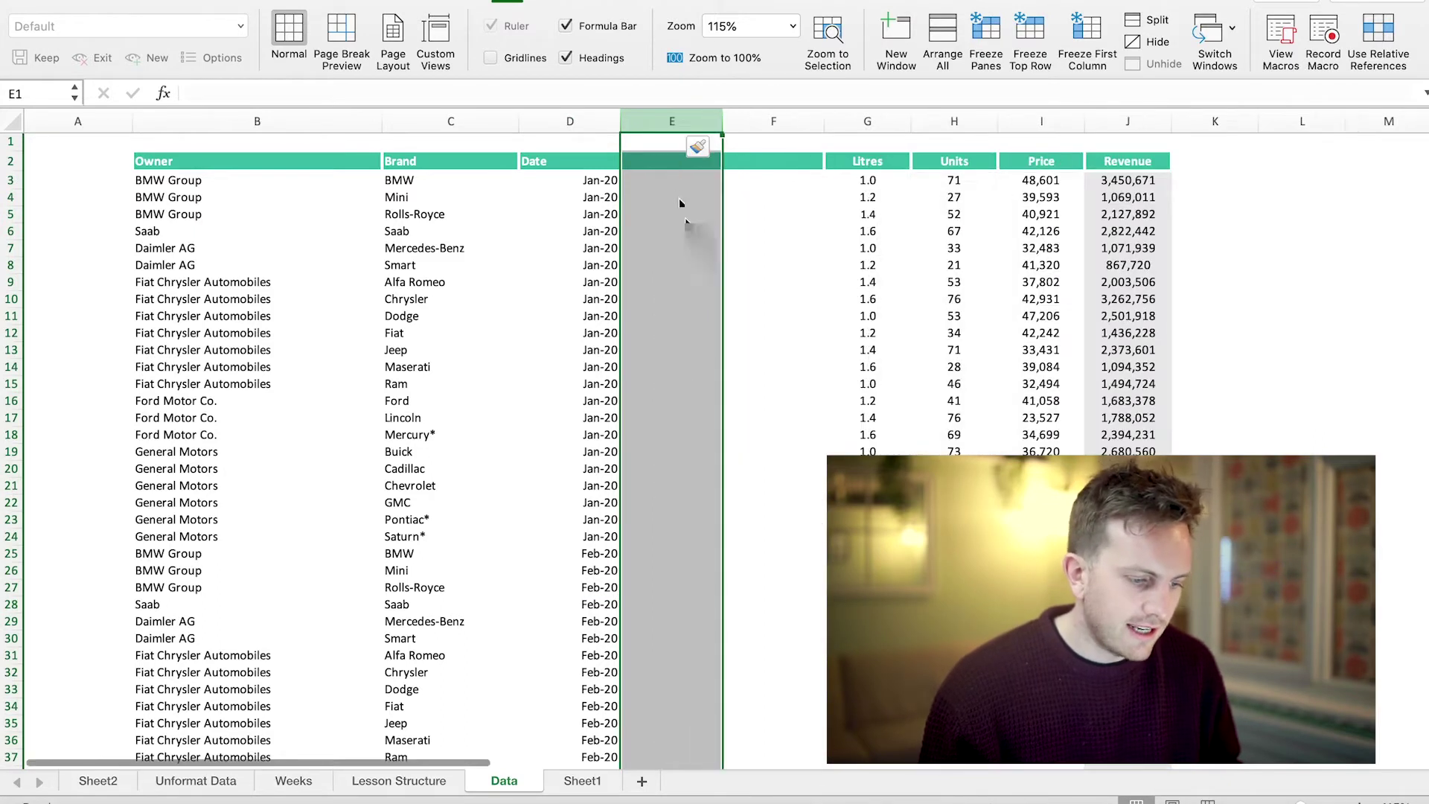
Enter the formula =MONTH(D3) in E3 to extract the month number from the date
{"action": "left_click", "coordinate": [670, 181]}
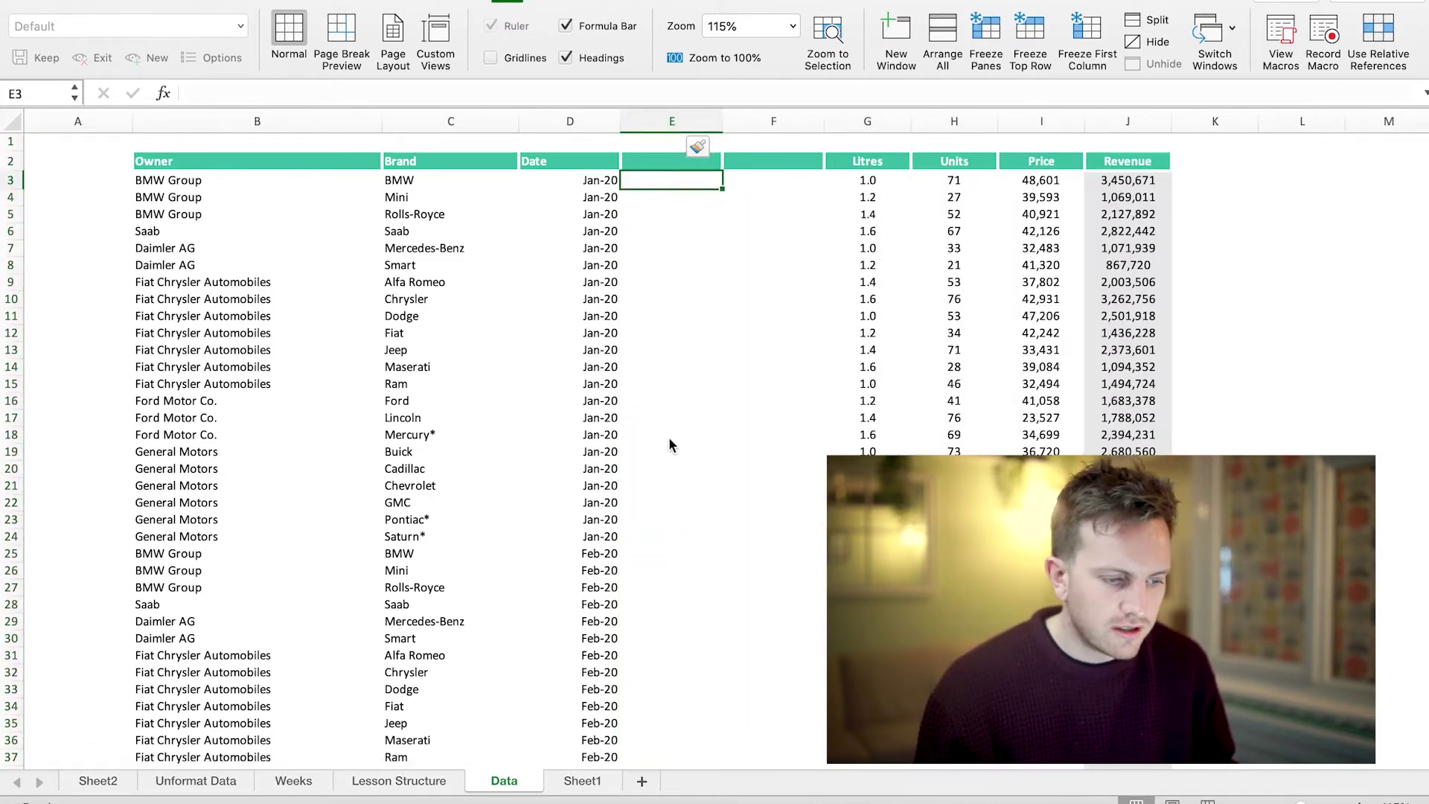
{"action": "type", "text": "=month("}
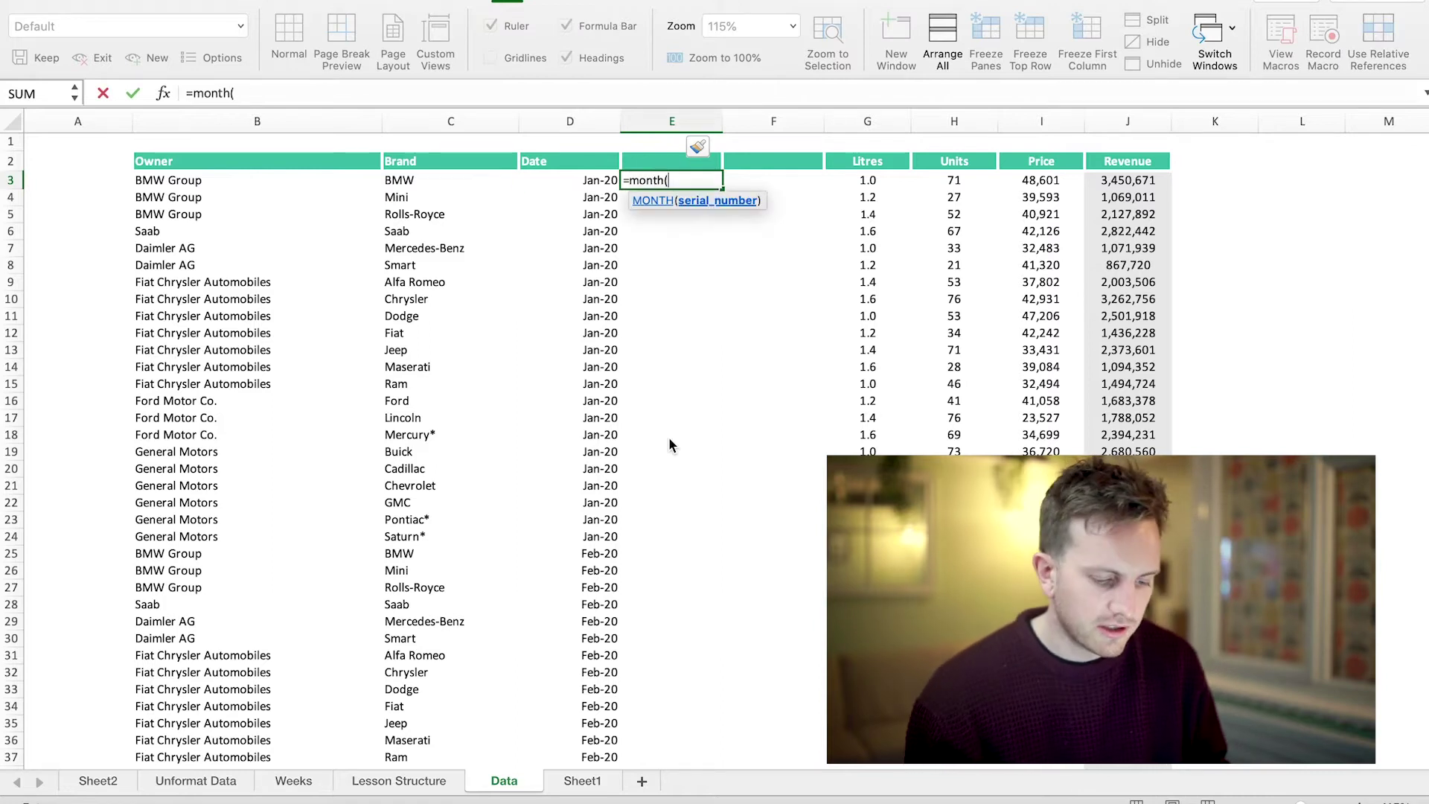
{"action": "key", "text": "Left"}
{"action": "key", "text": "Return"}
{"action": "key", "text": "Up"}
Apply the comma number style to E3 and fill its MONTH formula down to the end of the data
{"action": "left_click", "coordinate": [119, 1]}
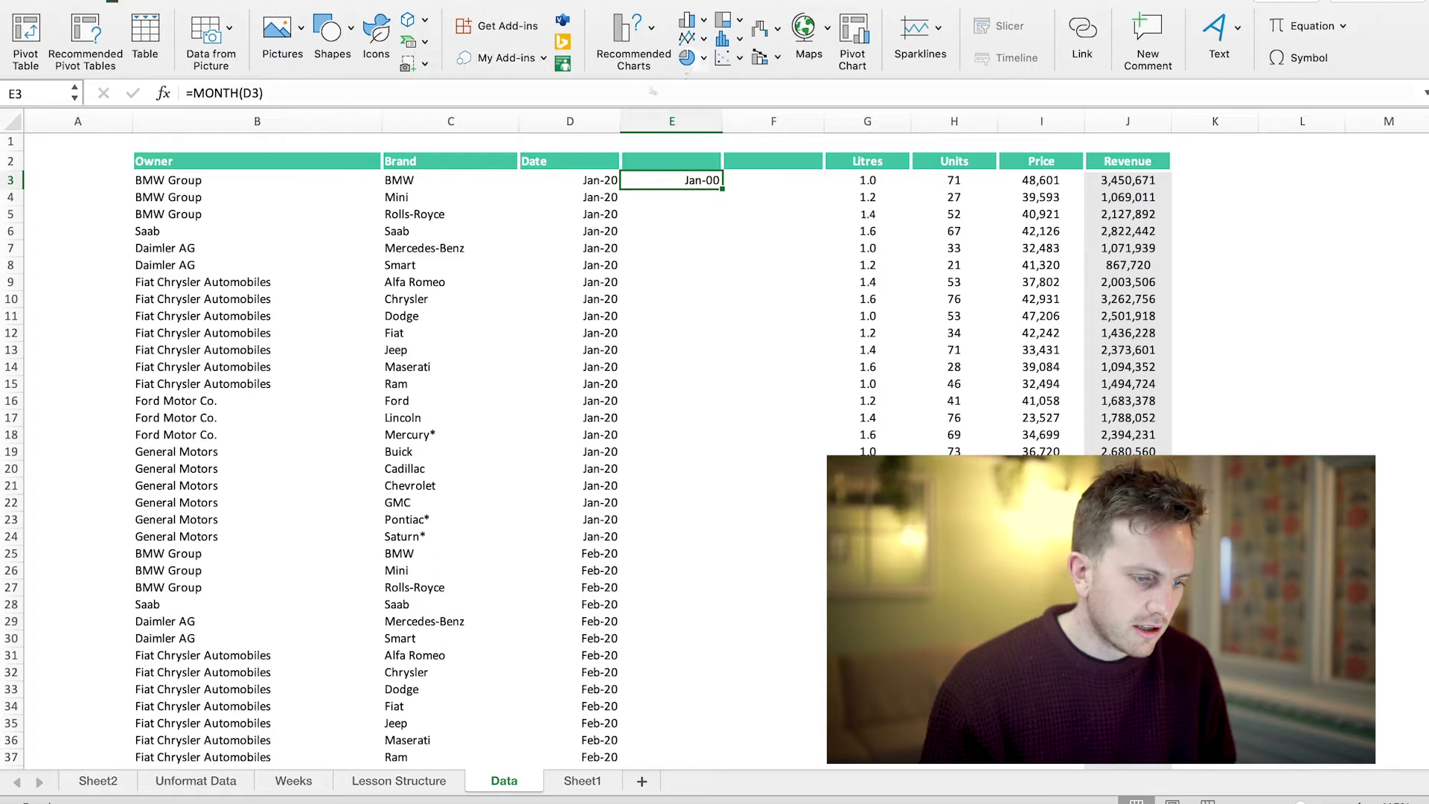
{"action": "left_click", "coordinate": [55, 1]}
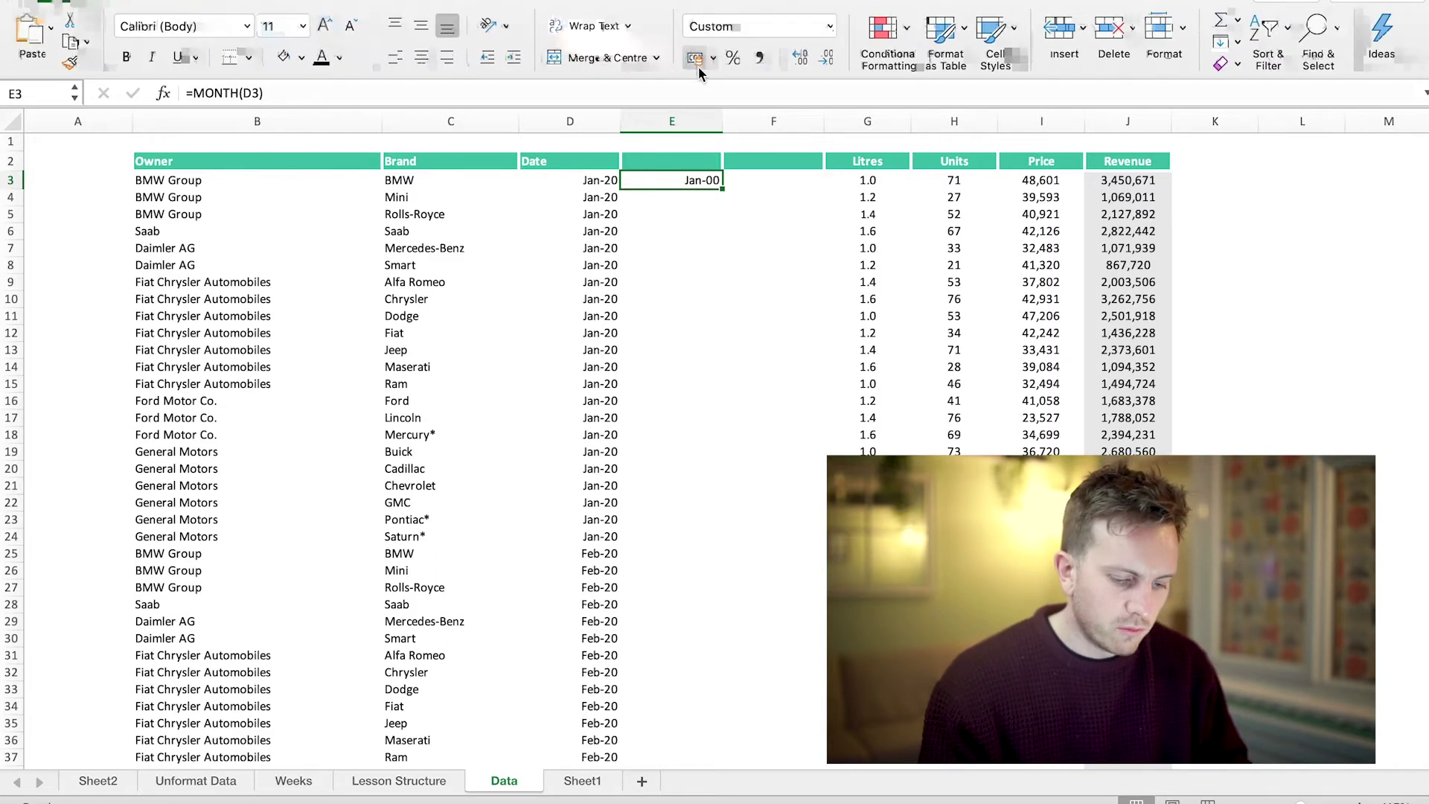
{"action": "left_click", "coordinate": [758, 58]}
{"action": "double_click", "coordinate": [721, 191]}
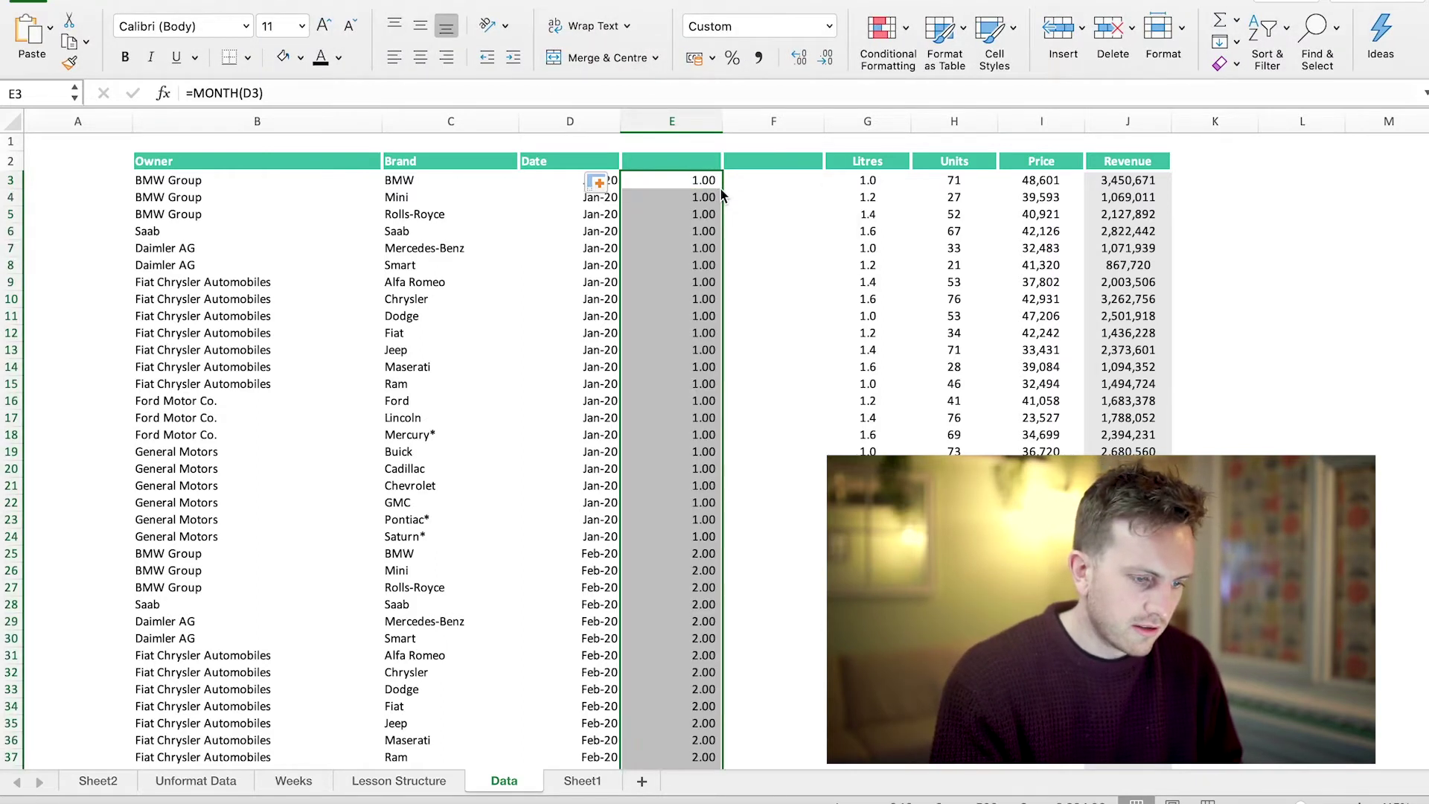
{"action": "left_click", "coordinate": [794, 198]}
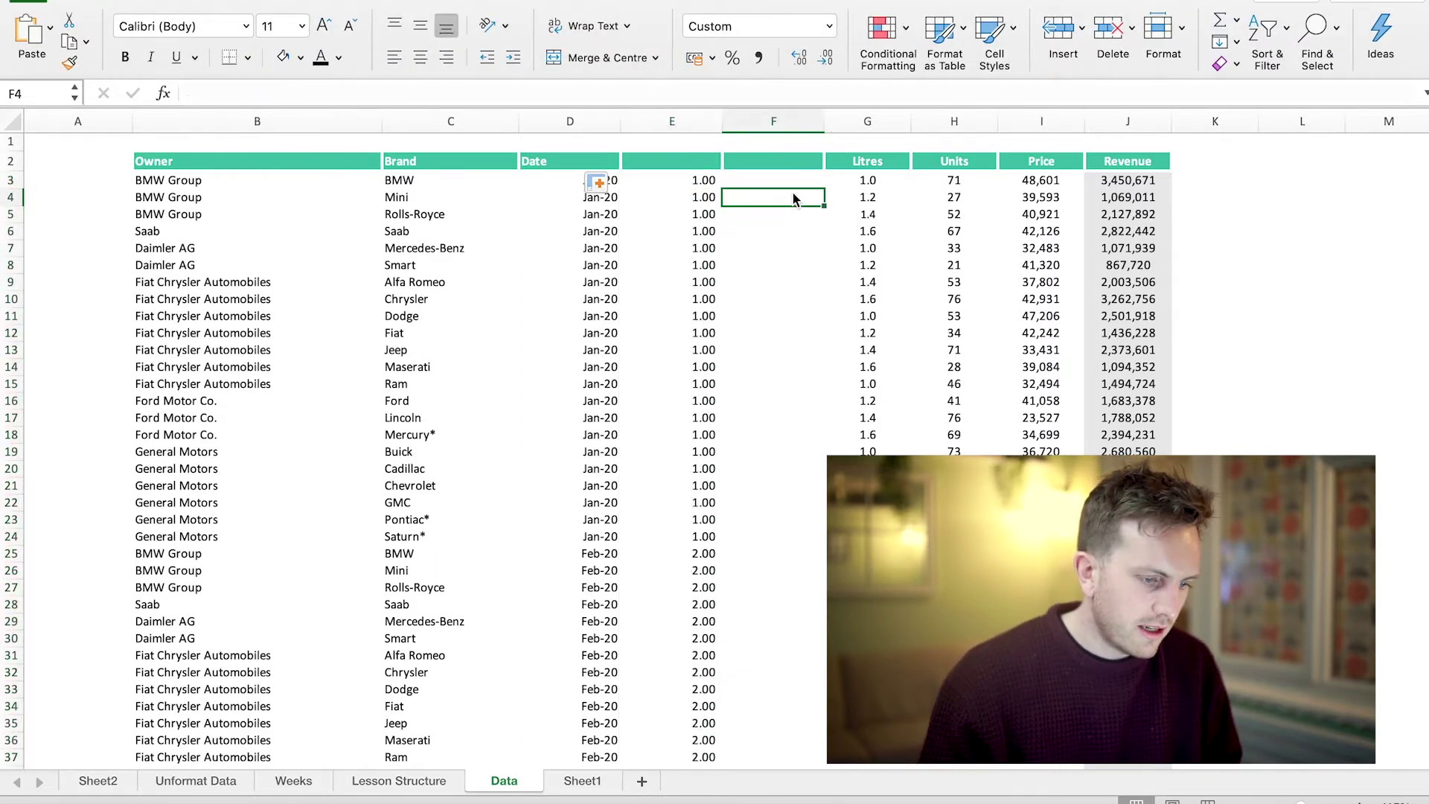
List the month numbers 1 to 12 in L3:L14 as the first column of a lookup table
{"action": "double_click", "coordinate": [1287, 188]}
{"action": "type", "text": "1 2 3 4 5"}
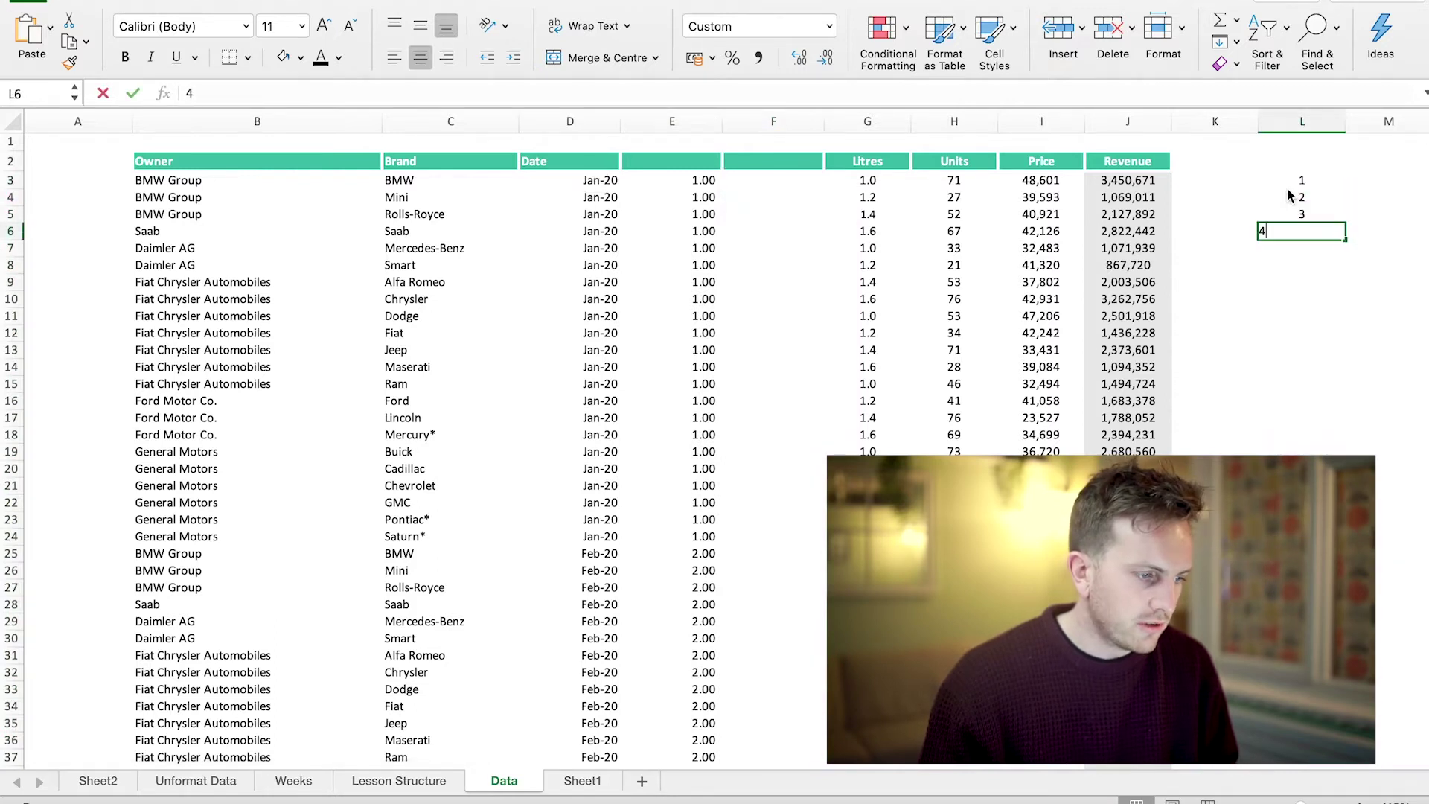
{"action": "left_click_drag", "start_coordinate": [1302, 180], "coordinate": [1320, 417]}
{"action": "key", "text": "Delete"}
Fill M3:M14 with the month abbreviations Jan to Dec beside the month numbers
{"action": "left_click", "coordinate": [1349, 186]}
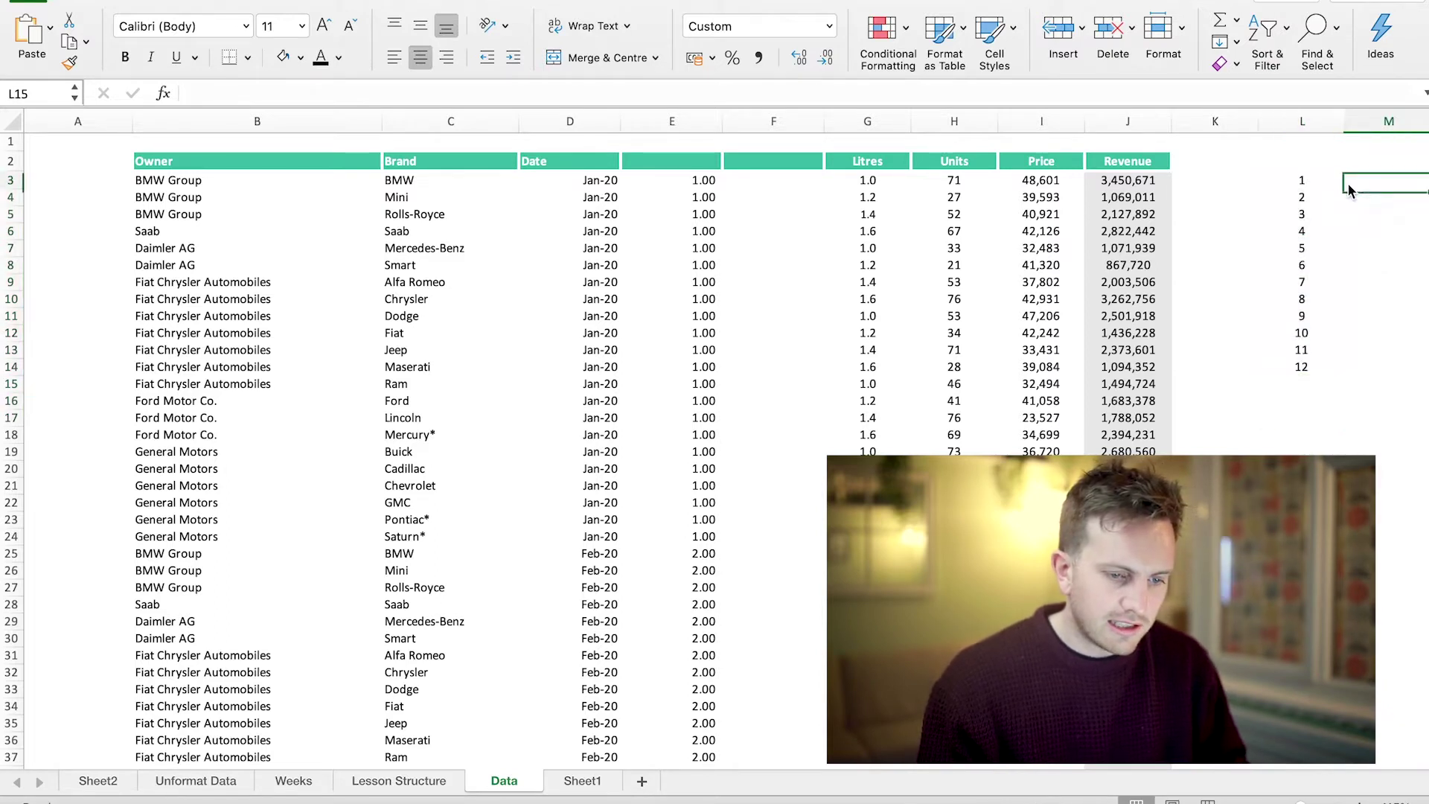
{"action": "type", "text": "Jan"}
{"action": "key", "text": "Return"}
{"action": "type", "text": "Feb"}
{"action": "left_click_drag", "start_coordinate": [1349, 182], "coordinate": [1396, 370]}
Enter a VLOOKUP in F3 that finds the month name for E3 in the lookup table in columns L and M, and fill it down
{"action": "scroll", "coordinate": [1156, 413], "scroll_direction": "left", "scroll_amount": 2}
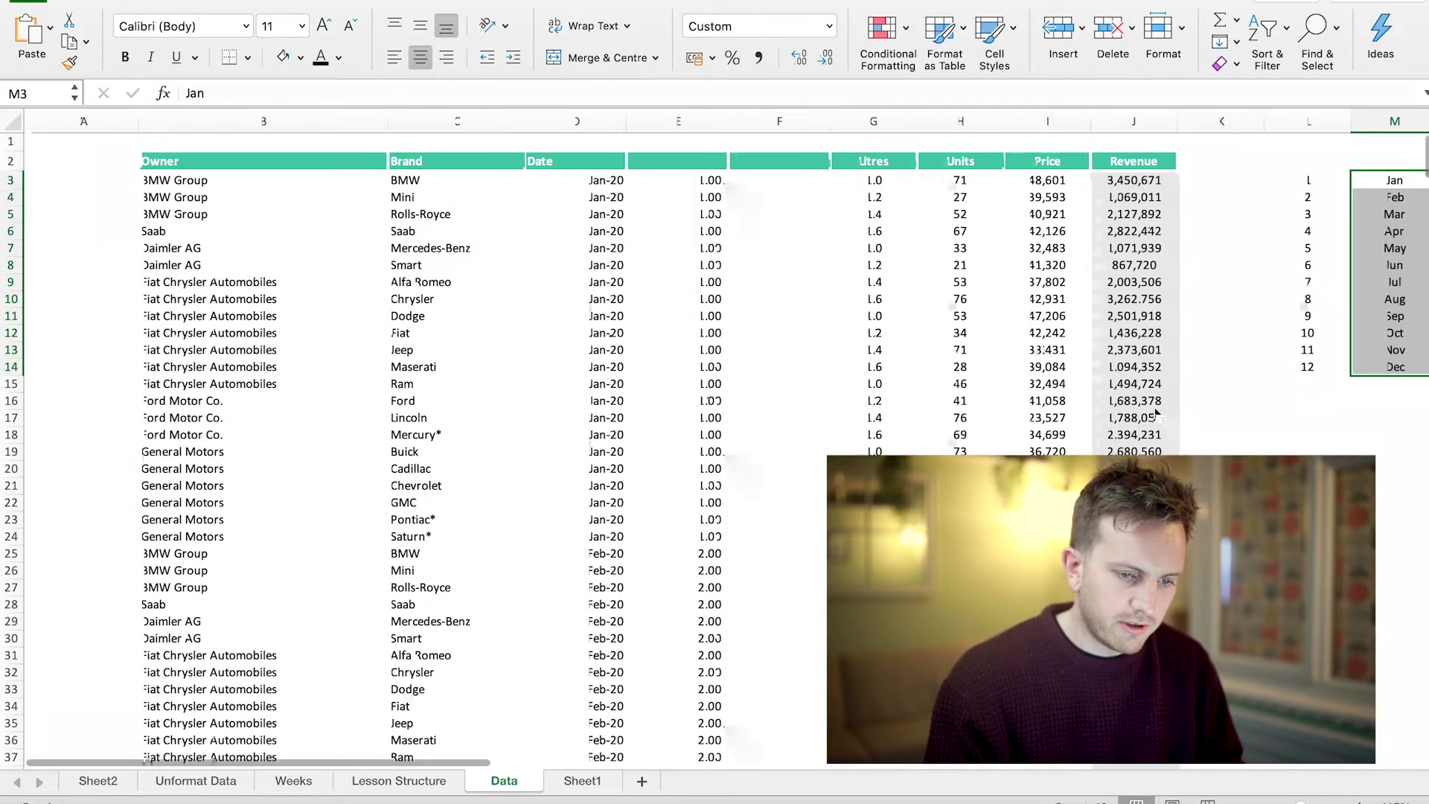
{"action": "left_click", "coordinate": [768, 178]}
{"action": "type", "text": "=v"}
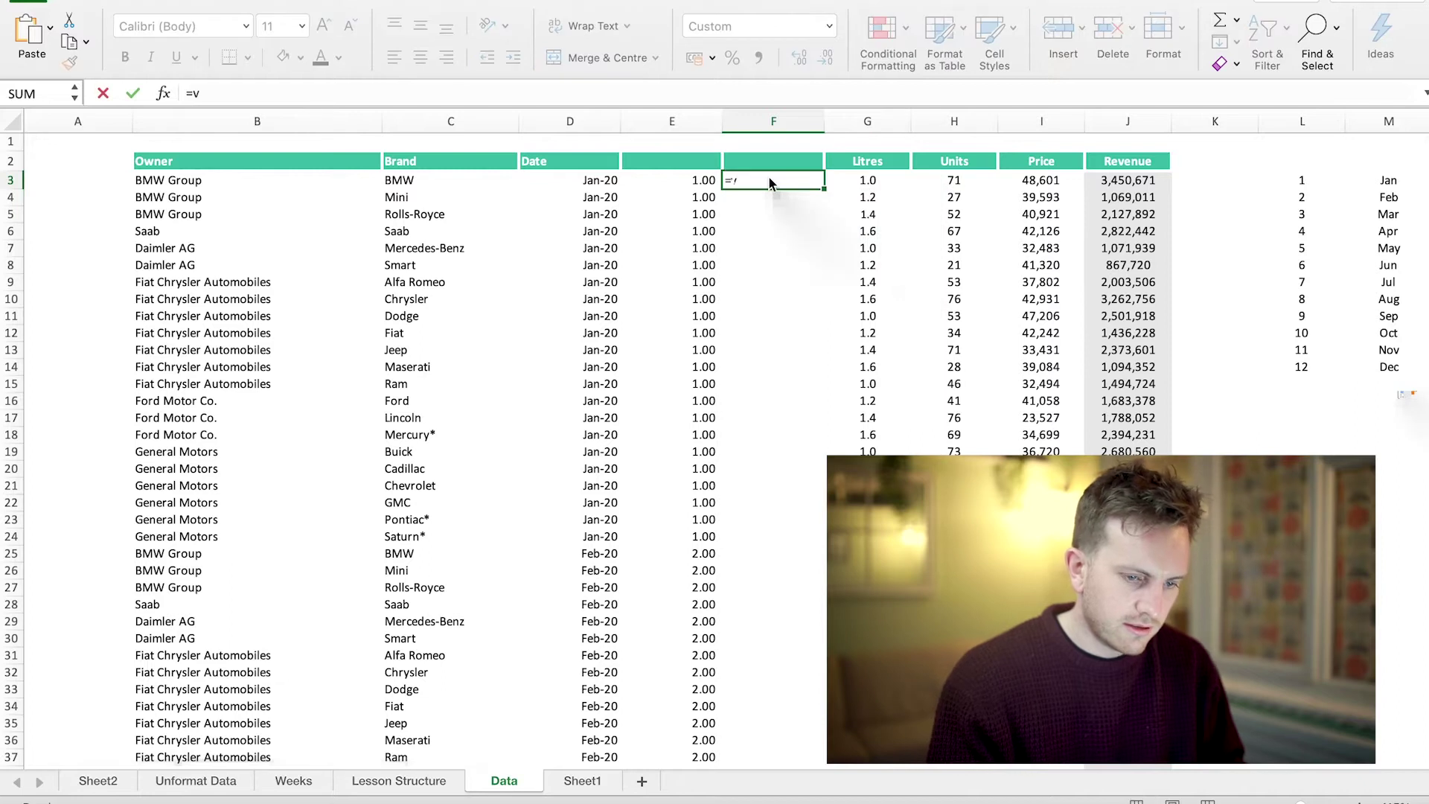
{"action": "type", "text": "lookpu"}
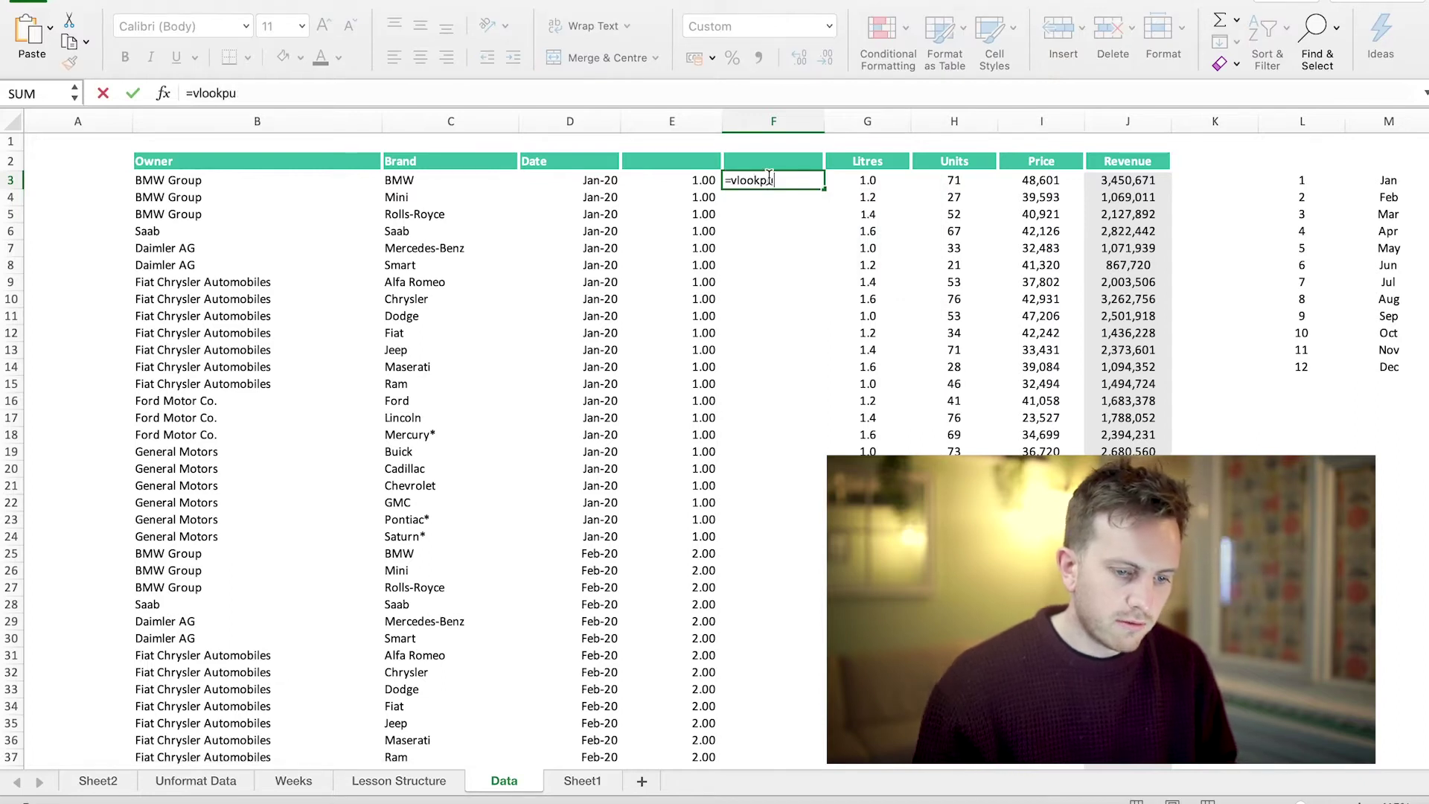
{"action": "type", "text": "("}
{"action": "key", "text": "Left"}
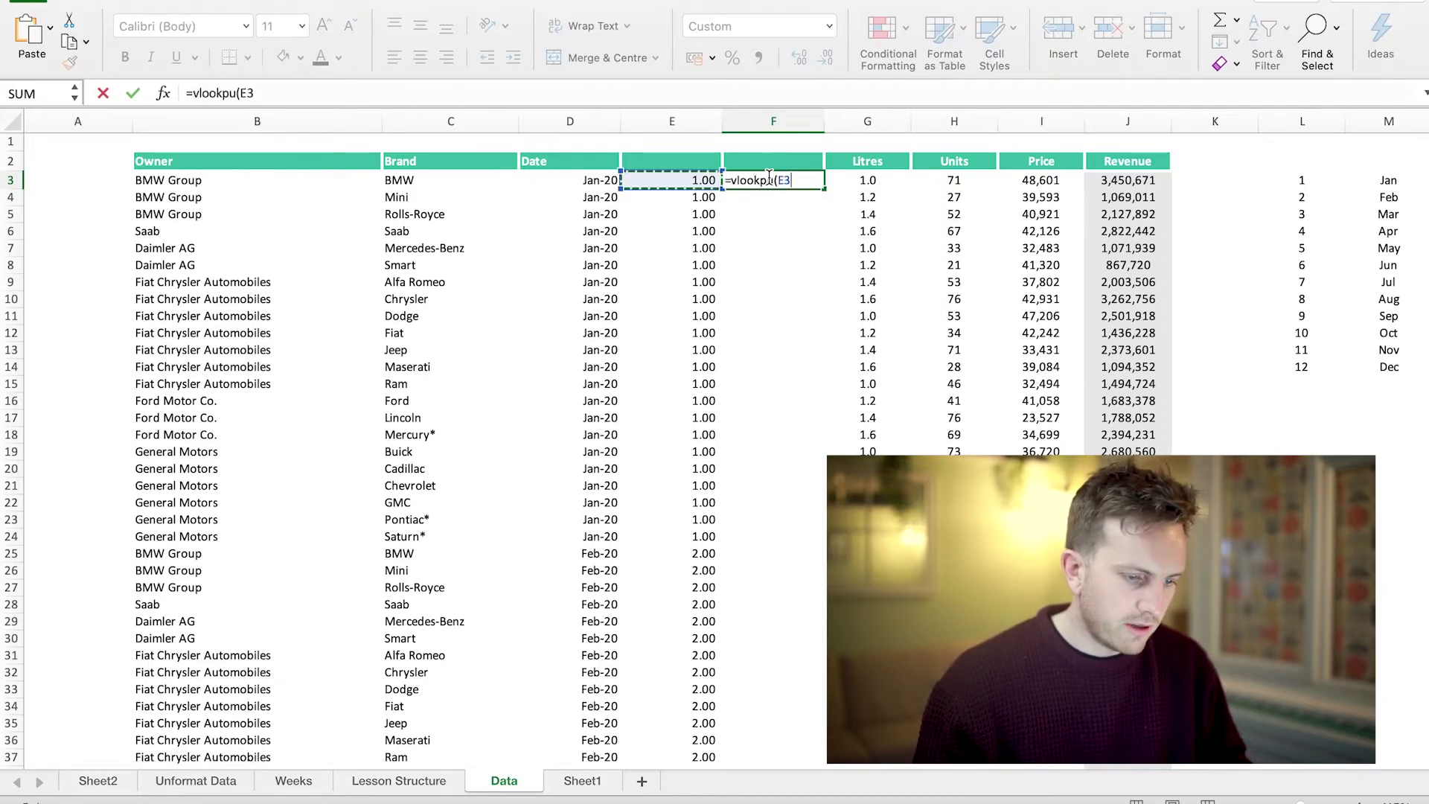
{"action": "type", "text": ","}
{"action": "key", "text": "Right"}
{"action": "key", "text": "Right"}
{"action": "key", "text": "Right"}
{"action": "key", "text": "Right"}
{"action": "key", "text": "Right"}
{"action": "key", "text": "Right"}
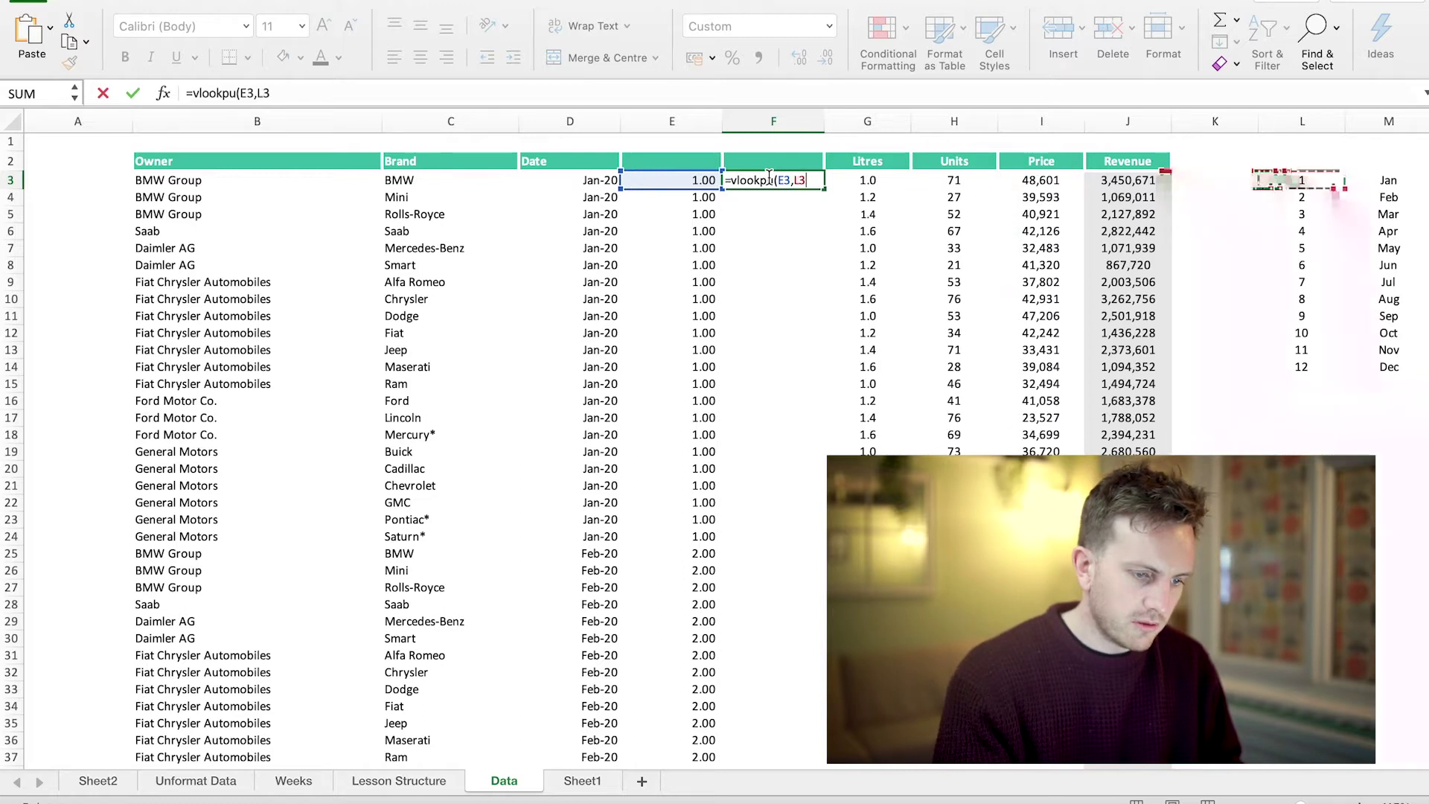
{"action": "key", "text": "BackSpace"}
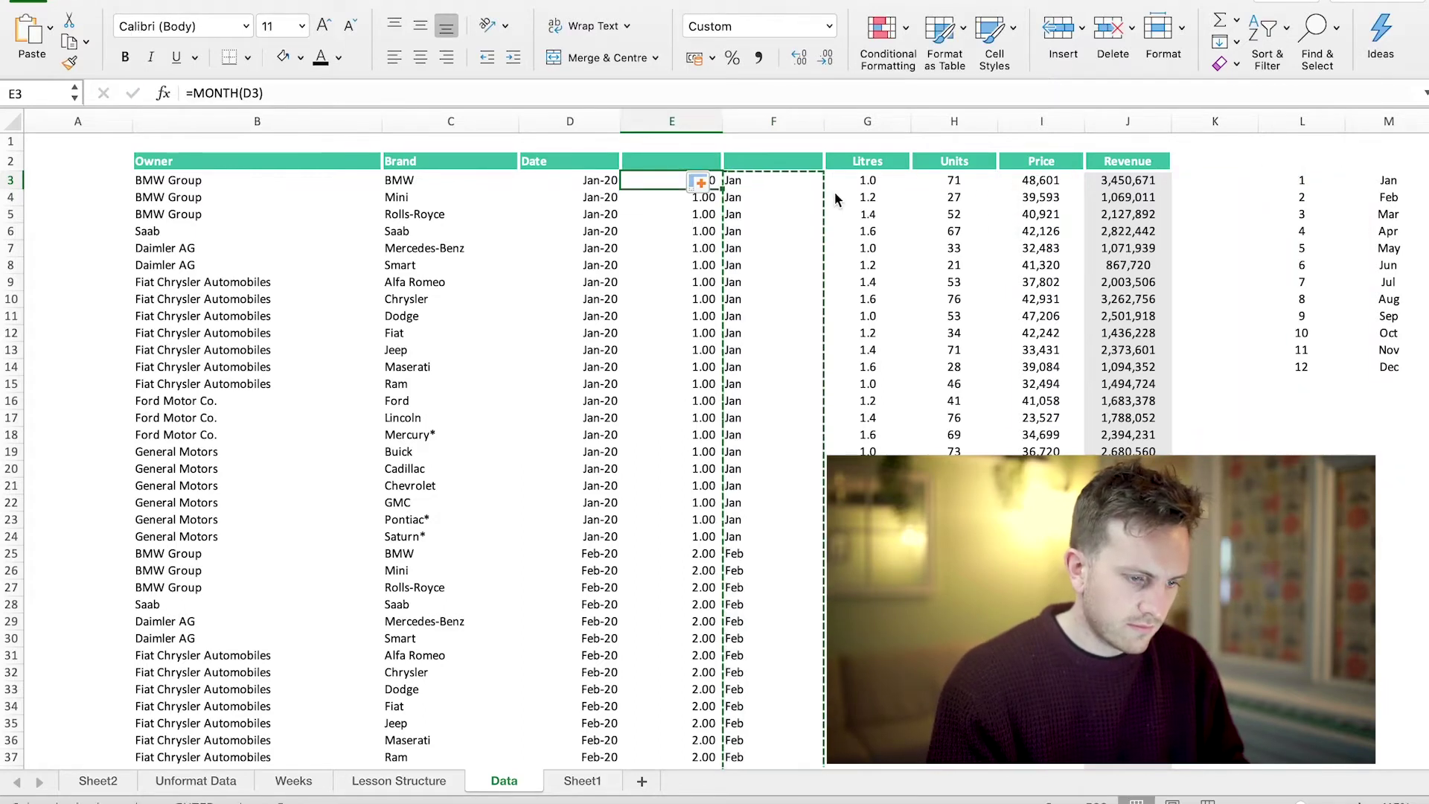
Paste the looked-up month names as values over the month numbers in column E, and narrow the empty column K
{"action": "key", "text": "ctrl+super+v"}
{"action": "key", "text": "v"}
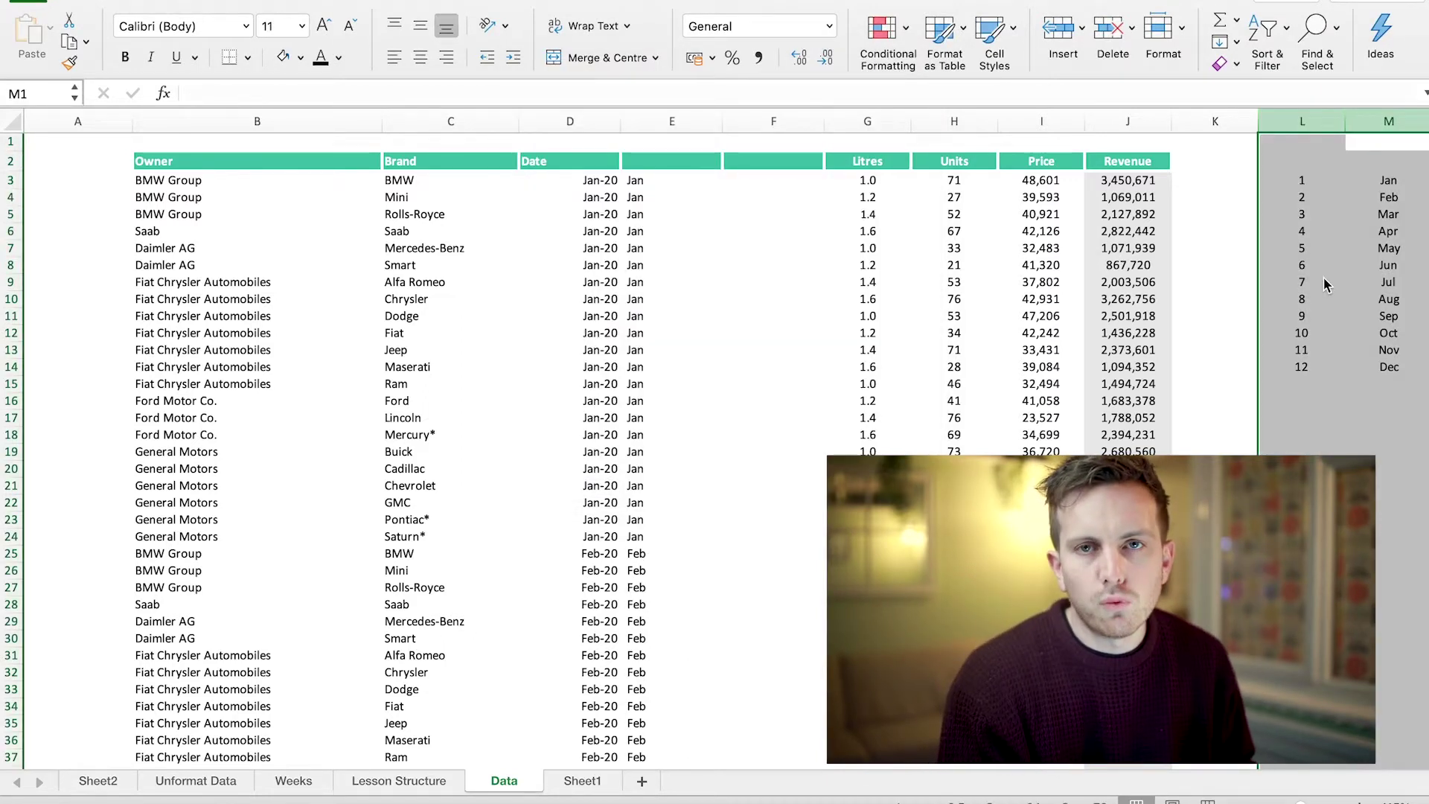
{"action": "left_click", "coordinate": [1214, 197]}
{"action": "left_click_drag", "start_coordinate": [1258, 121], "coordinate": [1194, 125]}
Label the first month of each quarter in the lookup table: Q1 in N3, Q2 in N6, Q3 in N9 and Q4 in N12
{"action": "left_click", "coordinate": [1364, 180]}
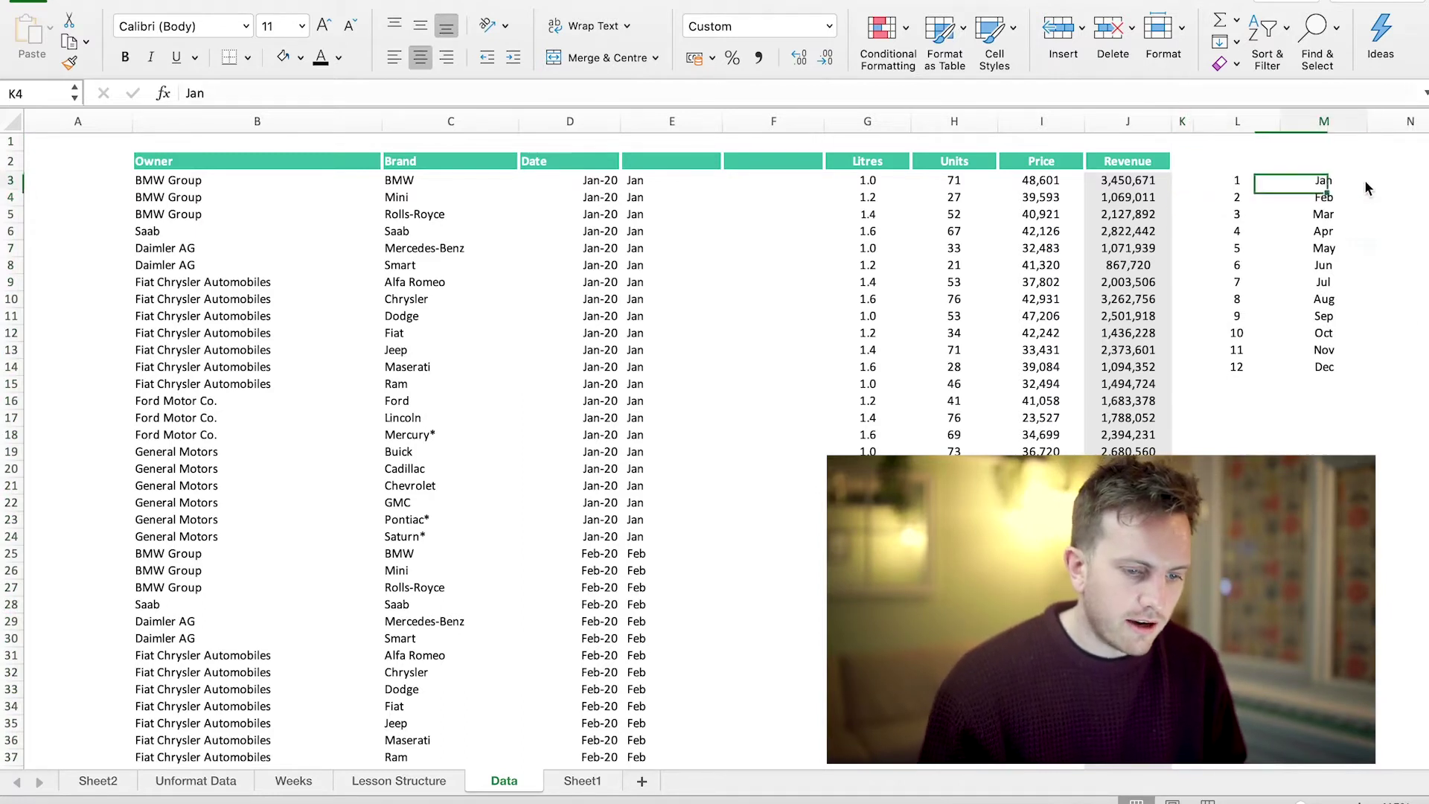
{"action": "left_click", "coordinate": [1370, 182]}
{"action": "type", "text": "Q"}
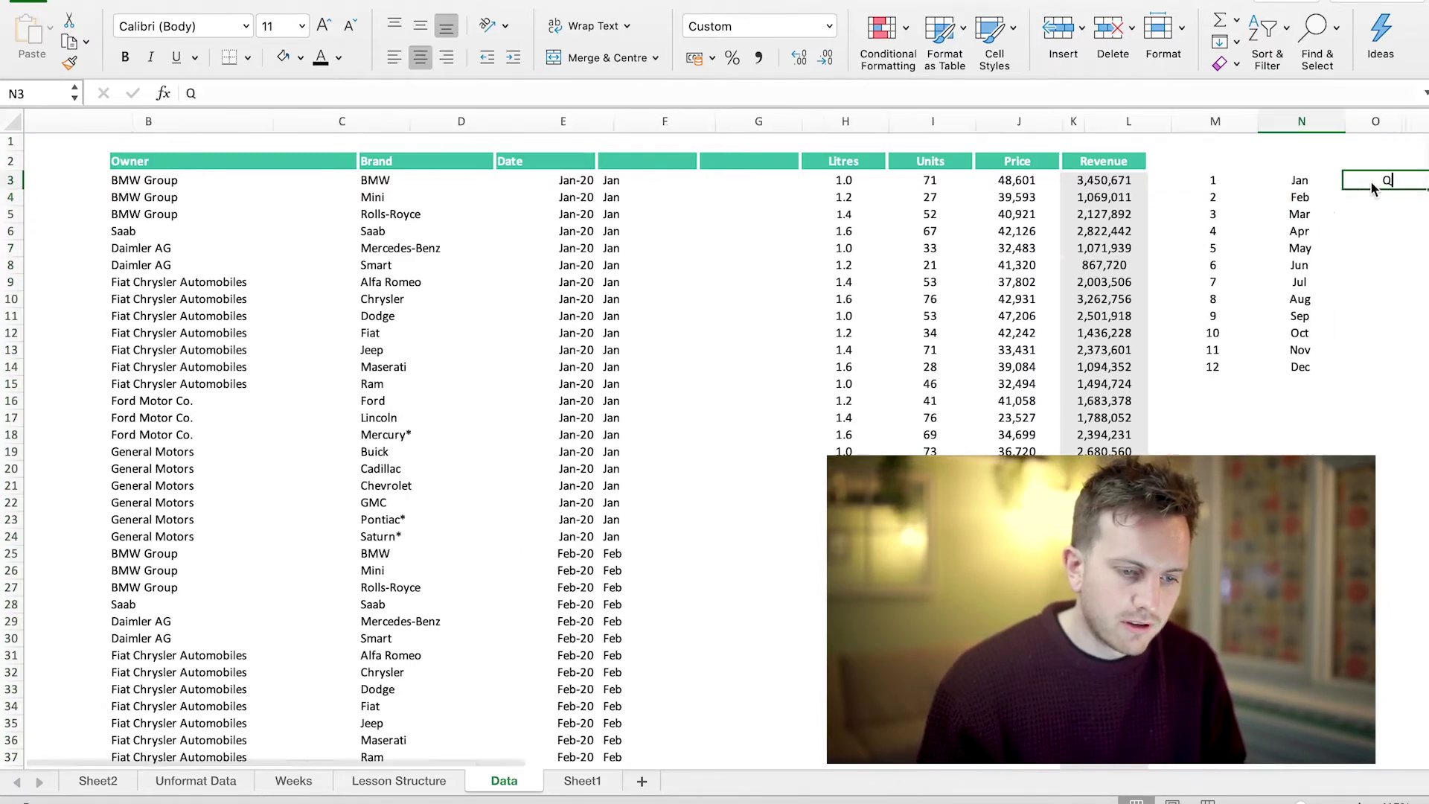
{"action": "type", "text": "1"}
{"action": "key", "text": "Return"}
{"action": "key", "text": "Return"}
{"action": "key", "text": "Return"}
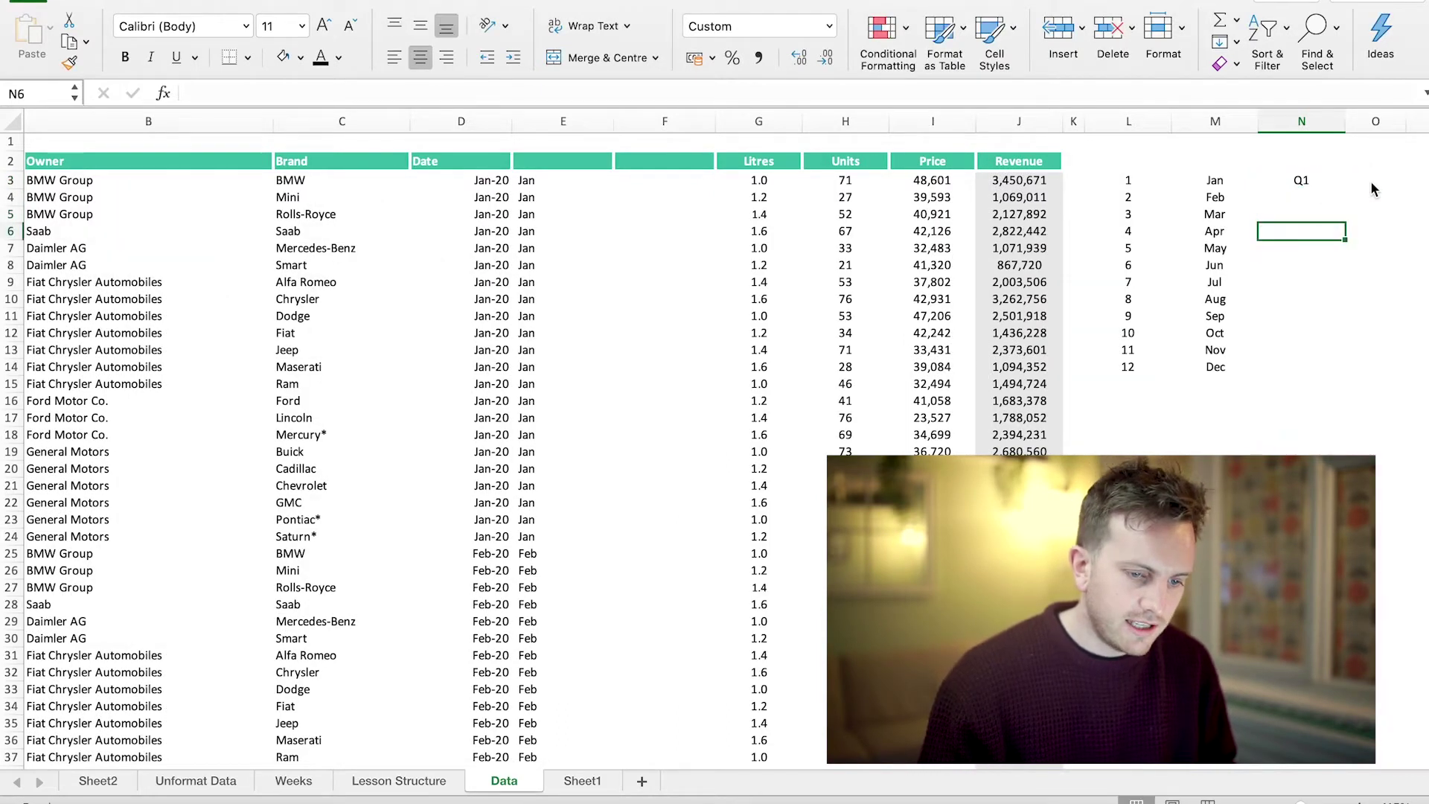
{"action": "type", "text": "Q2"}
{"action": "key", "text": "Return"}
{"action": "key", "text": "Return"}
{"action": "key", "text": "Return"}
{"action": "key", "text": "Return"}
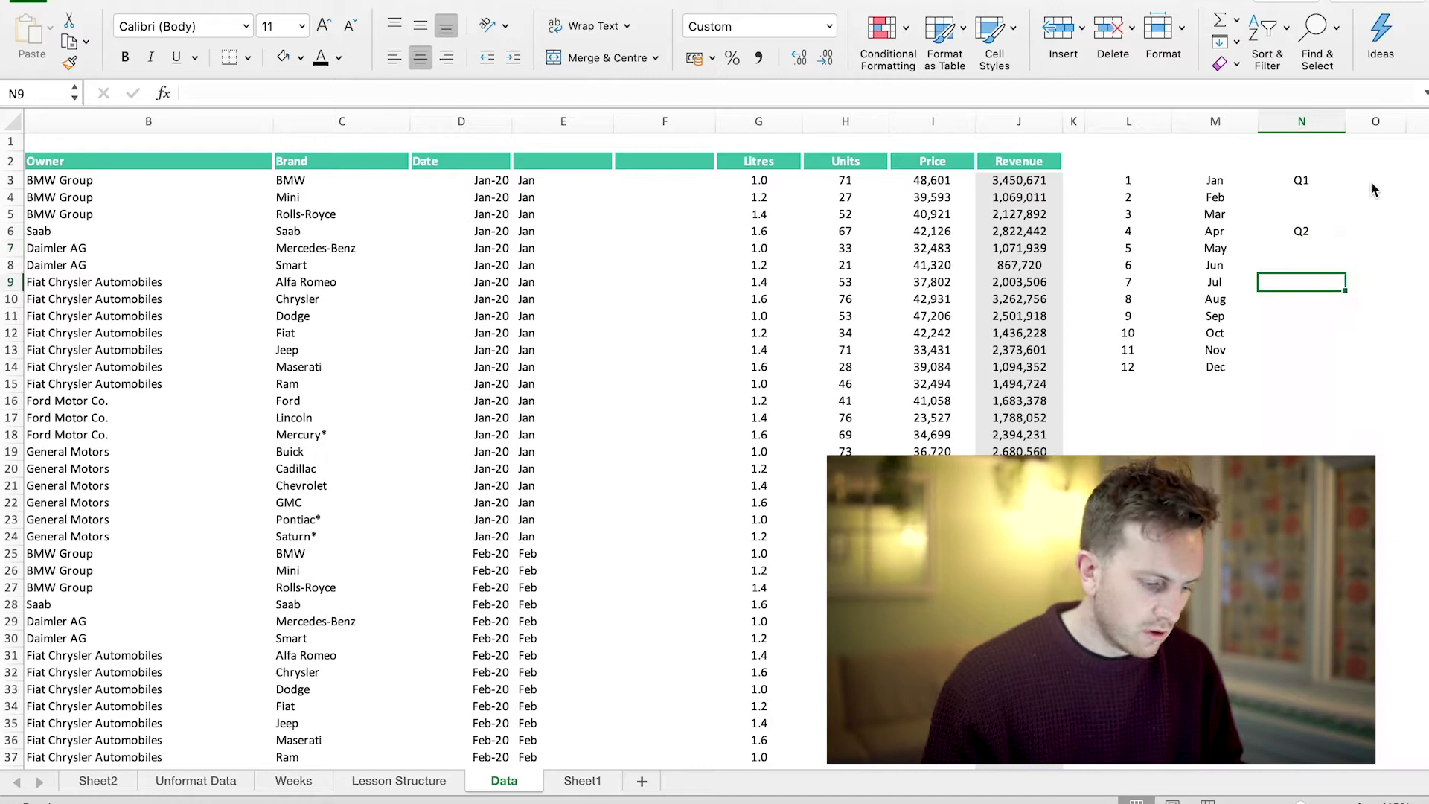
{"action": "key", "text": "Up"}
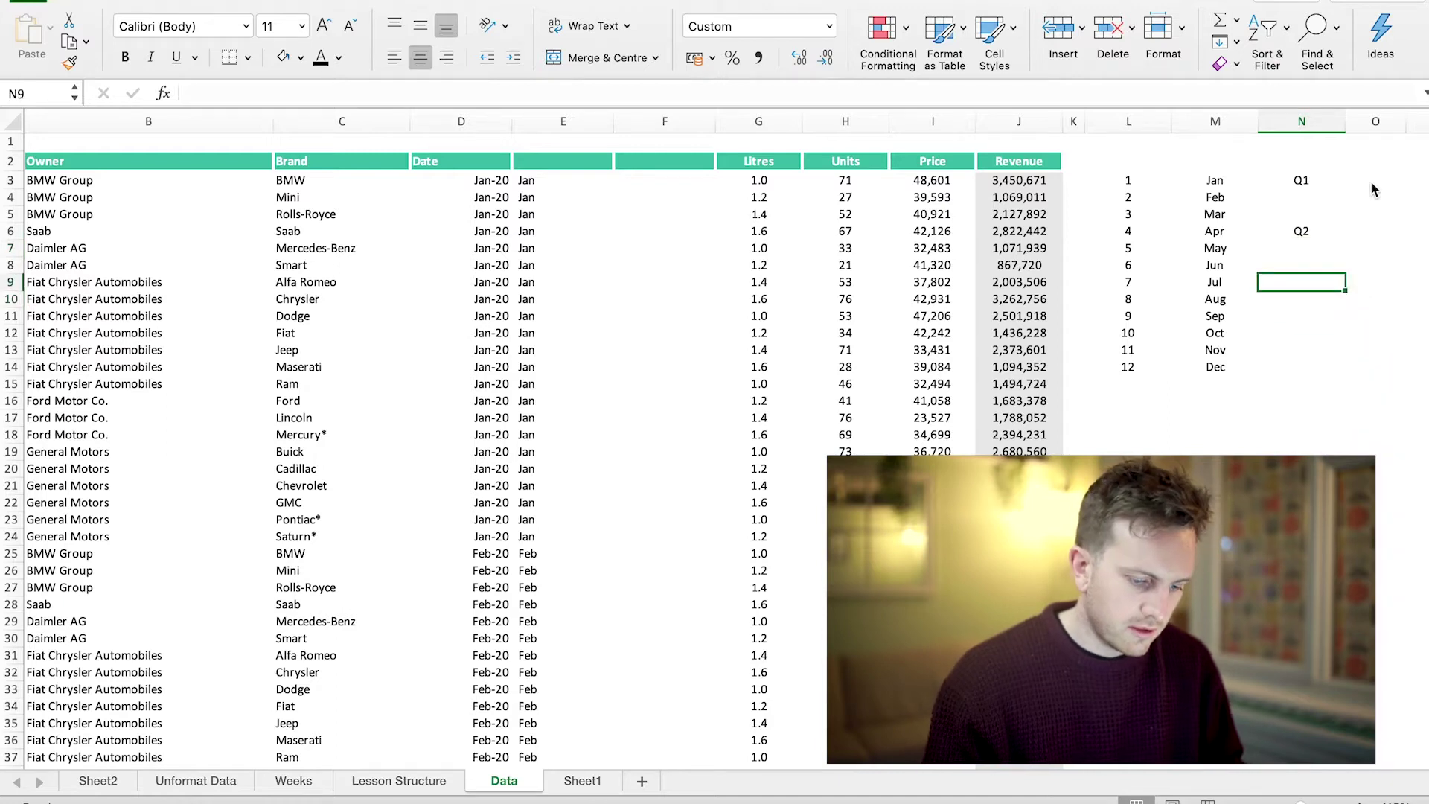
{"action": "type", "text": "Q3"}
{"action": "key", "text": "Return"}
{"action": "key", "text": "Return"}
{"action": "key", "text": "Return"}
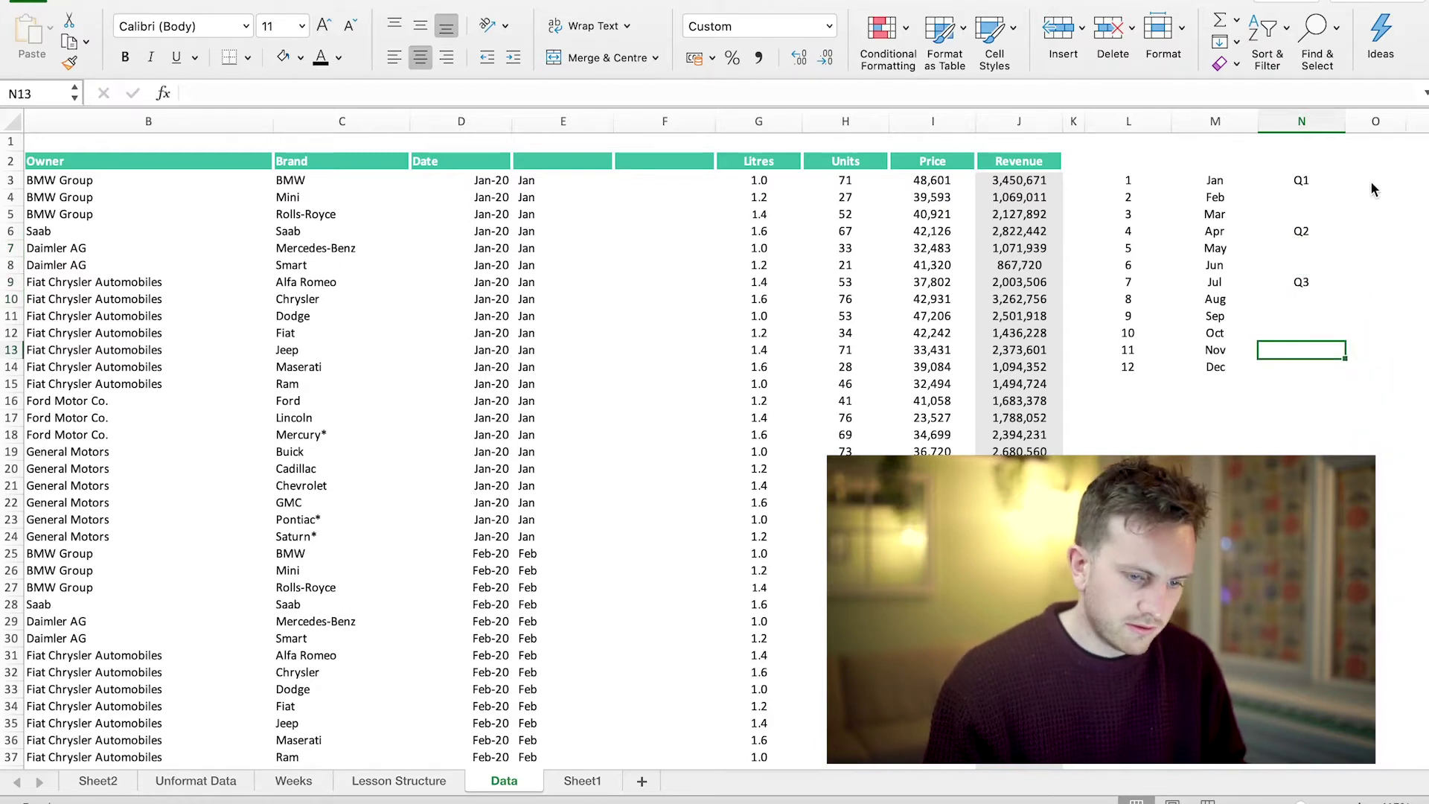
{"action": "type", "text": "Q4"}
{"action": "key", "text": "Return"}
Fill the blank quarter cells down to N14 with references to the cell above, starting with =N3 in N4
{"action": "key", "text": "Up"}
{"action": "key", "text": "Up"}
{"action": "key", "text": "Up"}
{"action": "key", "text": "Up"}
{"action": "key", "text": "Up"}
{"action": "key", "text": "Up"}
{"action": "key", "text": "Up"}
{"action": "key", "text": "Up"}
{"action": "key", "text": "Up"}
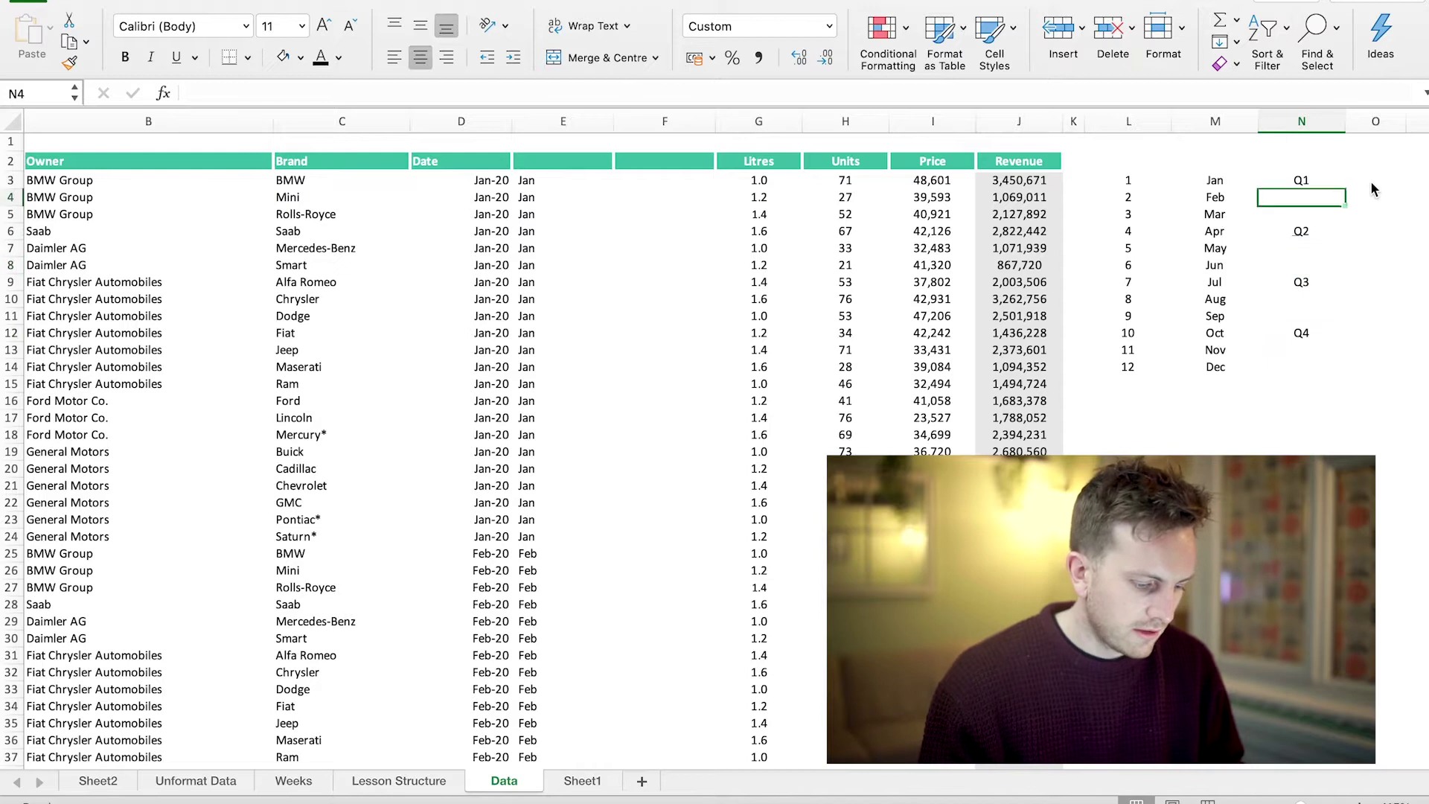
{"action": "type", "text": "="}
{"action": "key", "text": "Up"}
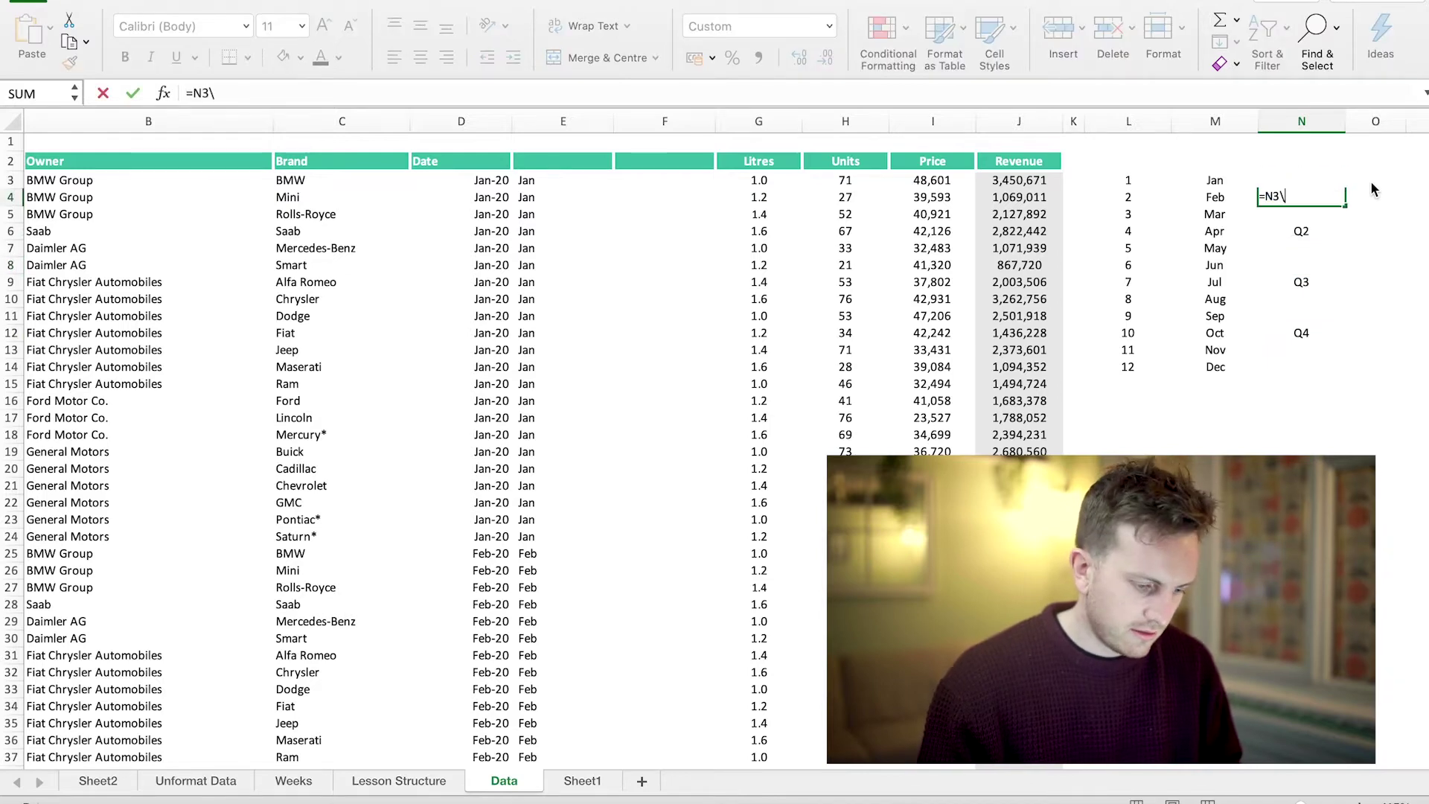
{"action": "key", "text": "Return"}
Enter =VLOOKUP(E3,M:N,2,FALSE) in F3 to get the quarter for the month, and fill it down the data
{"action": "type", "text": "=vlookup"}
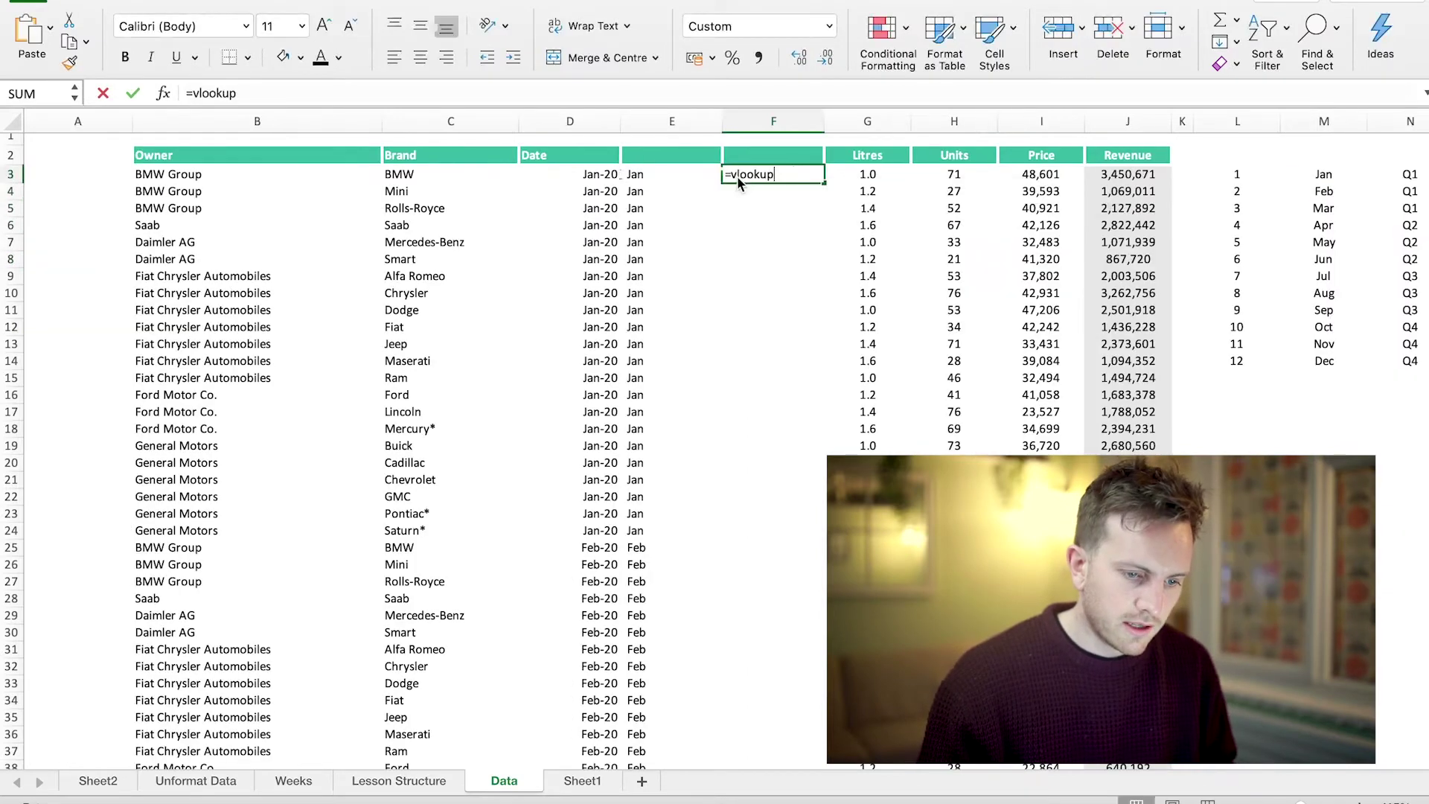
{"action": "type", "text": "("}
{"action": "key", "text": "Left"}
{"action": "type", "text": ","}
{"action": "key", "text": "Right"}
{"action": "key", "text": "Right"}
{"action": "key", "text": "Right"}
{"action": "key", "text": "Right"}
{"action": "key", "text": "Right"}
{"action": "key", "text": "Right"}
{"action": "key", "text": "Right"}
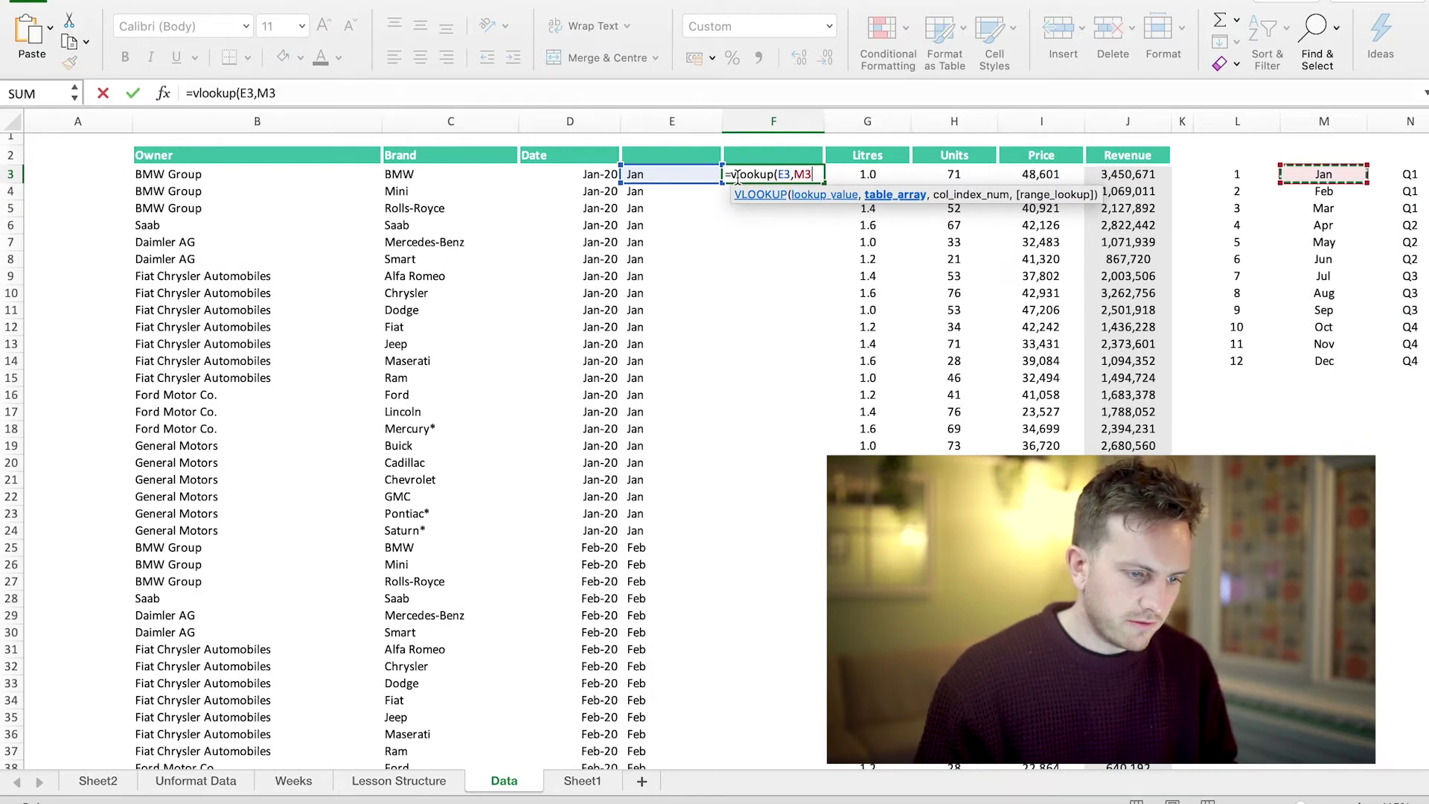
{"action": "key", "text": "super+space"}
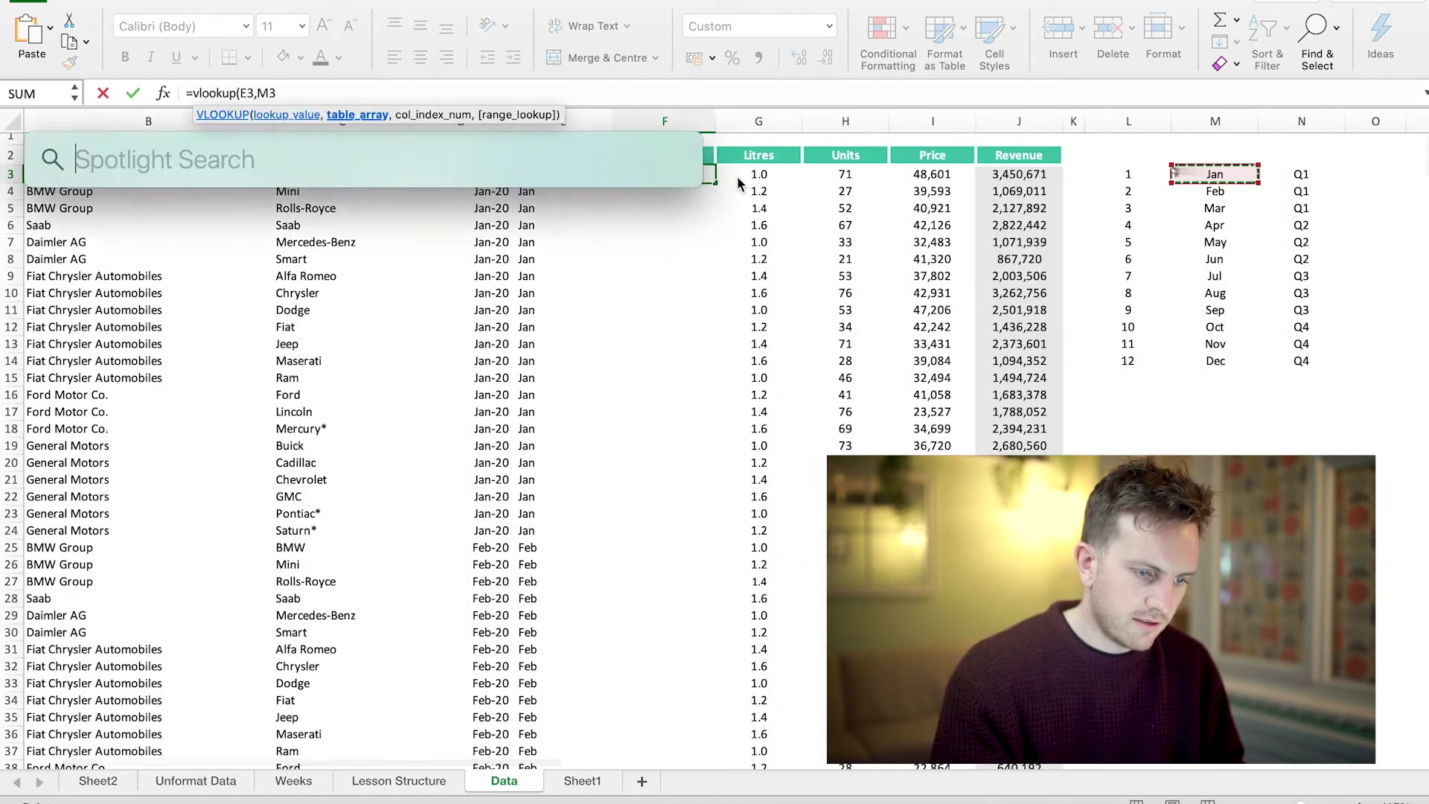
{"action": "key", "text": "Escape"}
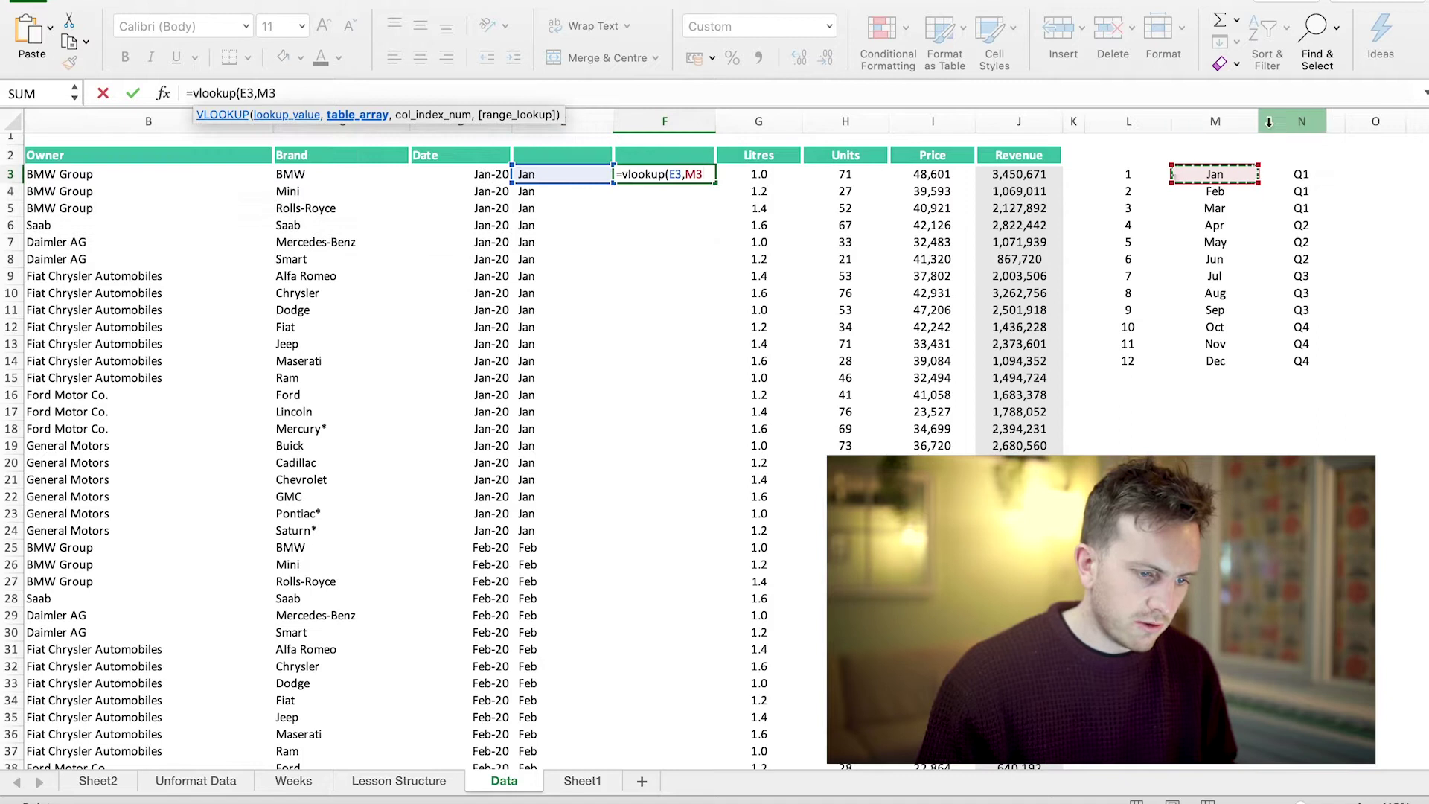
{"action": "left_click_drag", "start_coordinate": [1215, 123], "coordinate": [1304, 121]}
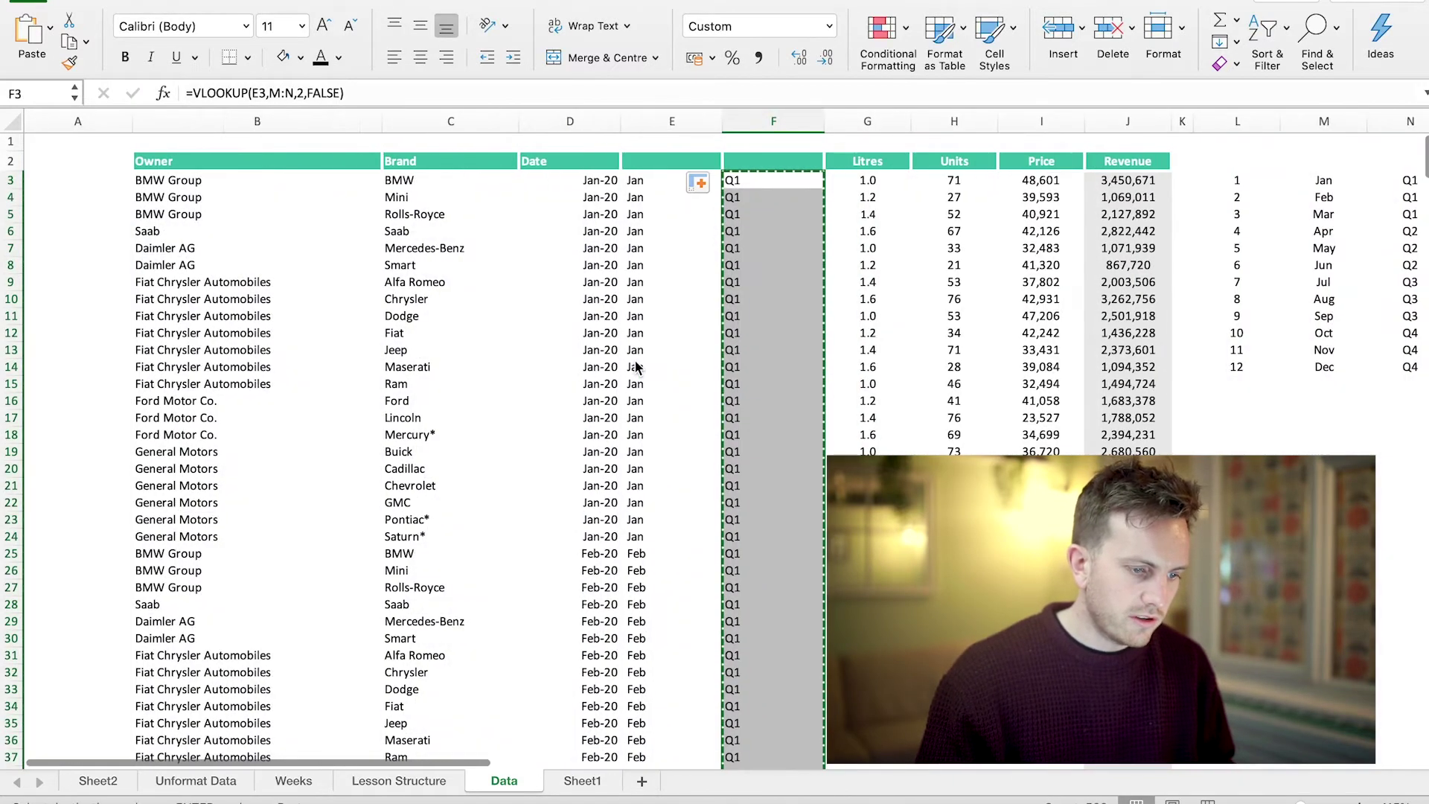
Replace the quarter lookup formulas in column F with their values using Paste Special
{"action": "key", "text": "ctrl+super+v"}
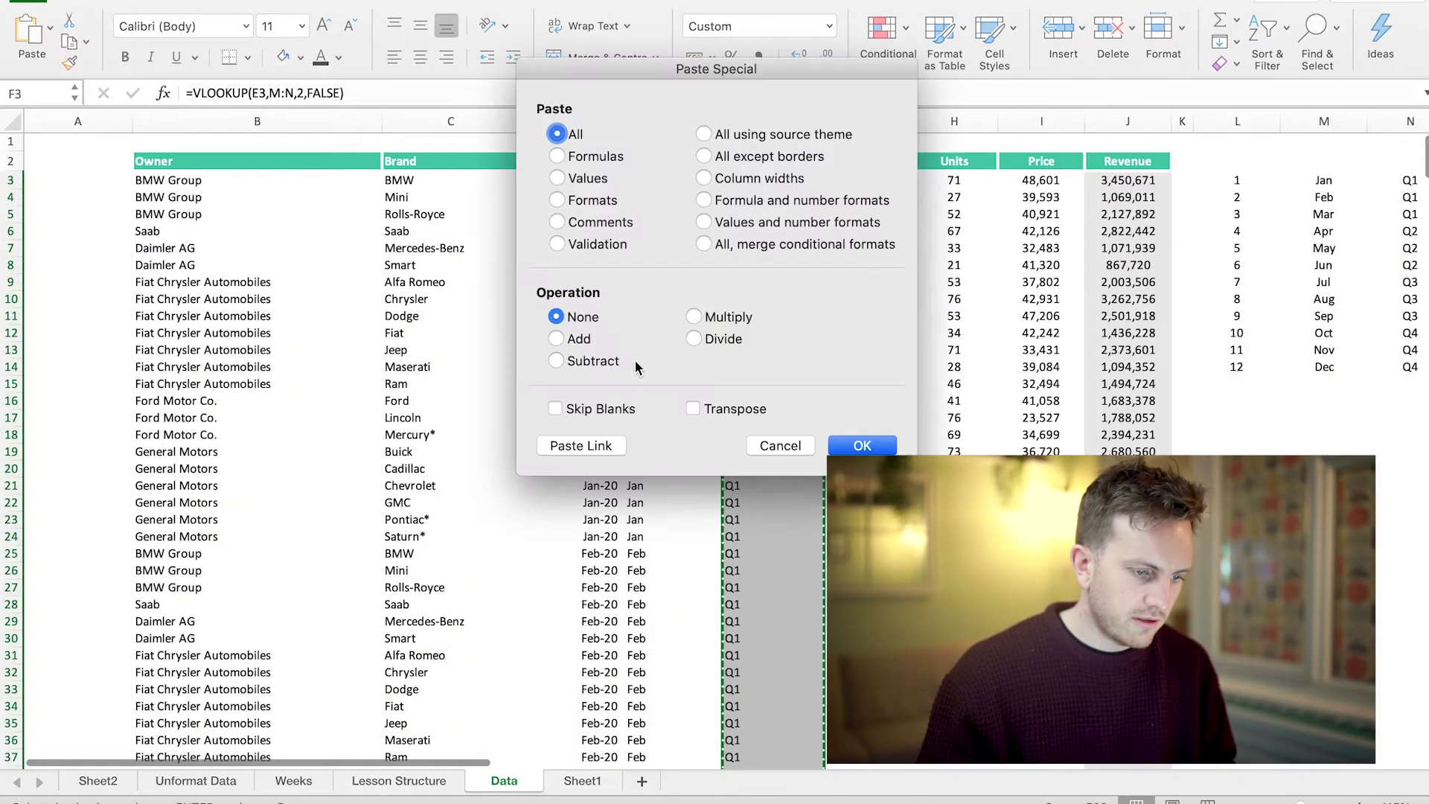
{"action": "key", "text": "super+v"}
{"action": "left_click", "coordinate": [863, 445]}
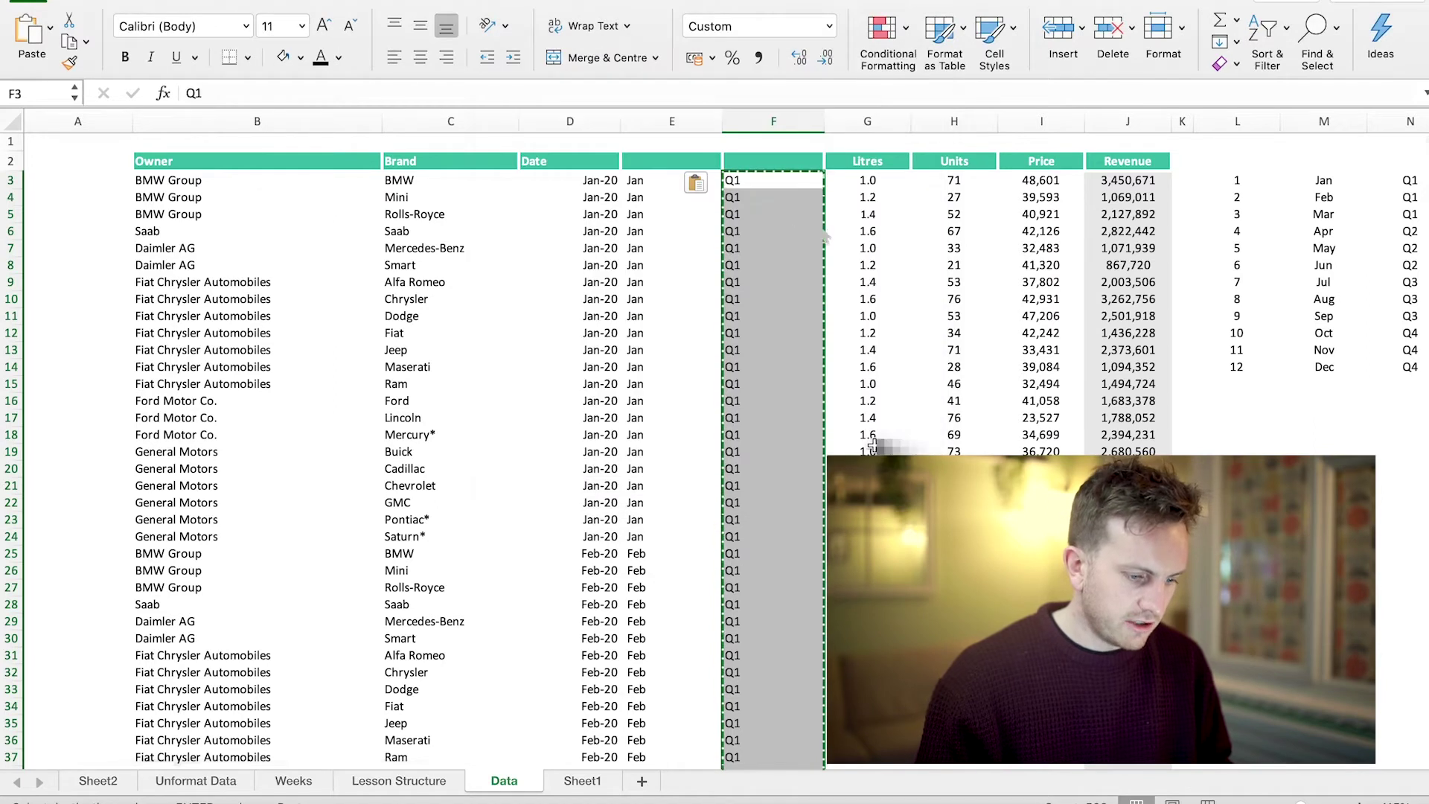
{"action": "key", "text": "Down"}
{"action": "key", "text": "Down"}
{"action": "key", "text": "Down"}
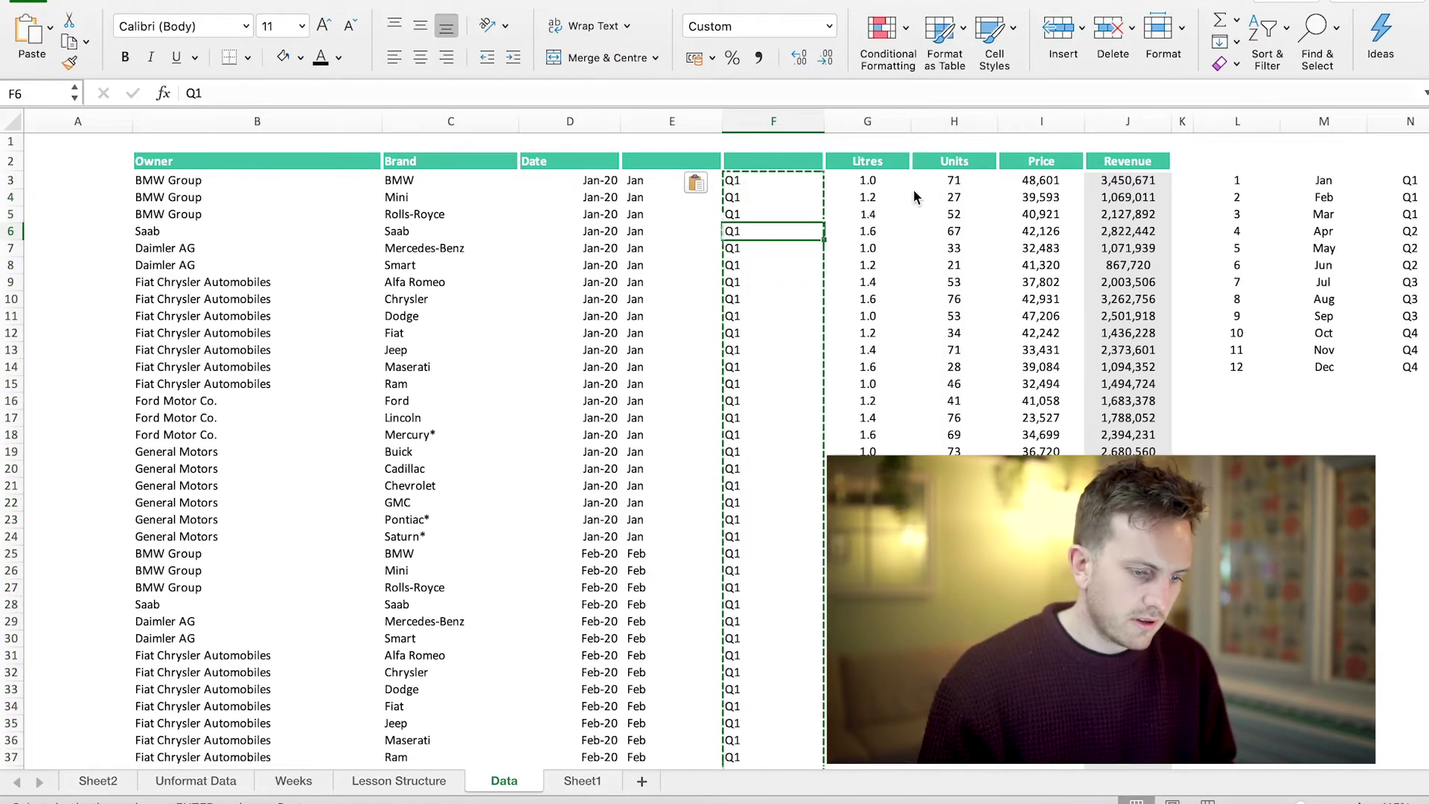
Narrow columns E and F and insert a blank column before the Litres column
{"action": "left_click_drag", "start_coordinate": [824, 126], "coordinate": [679, 131]}
{"action": "left_click", "coordinate": [744, 121]}
{"action": "key", "text": "ctrl+shift+equal"}
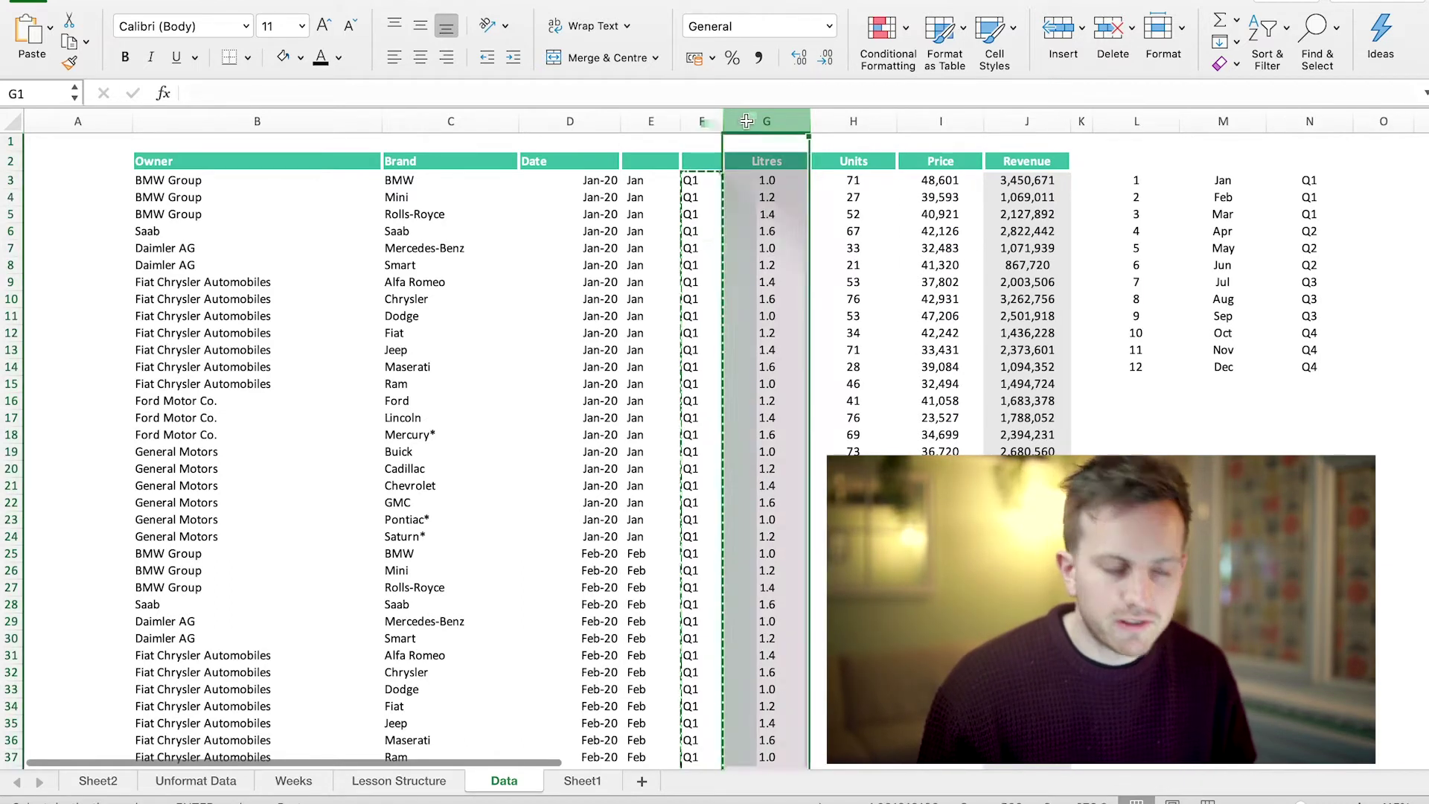
Try to extract the year in G3 with a YEARS formula that refers to E3
{"action": "left_click", "coordinate": [753, 180]}
{"action": "type", "text": "=years"}
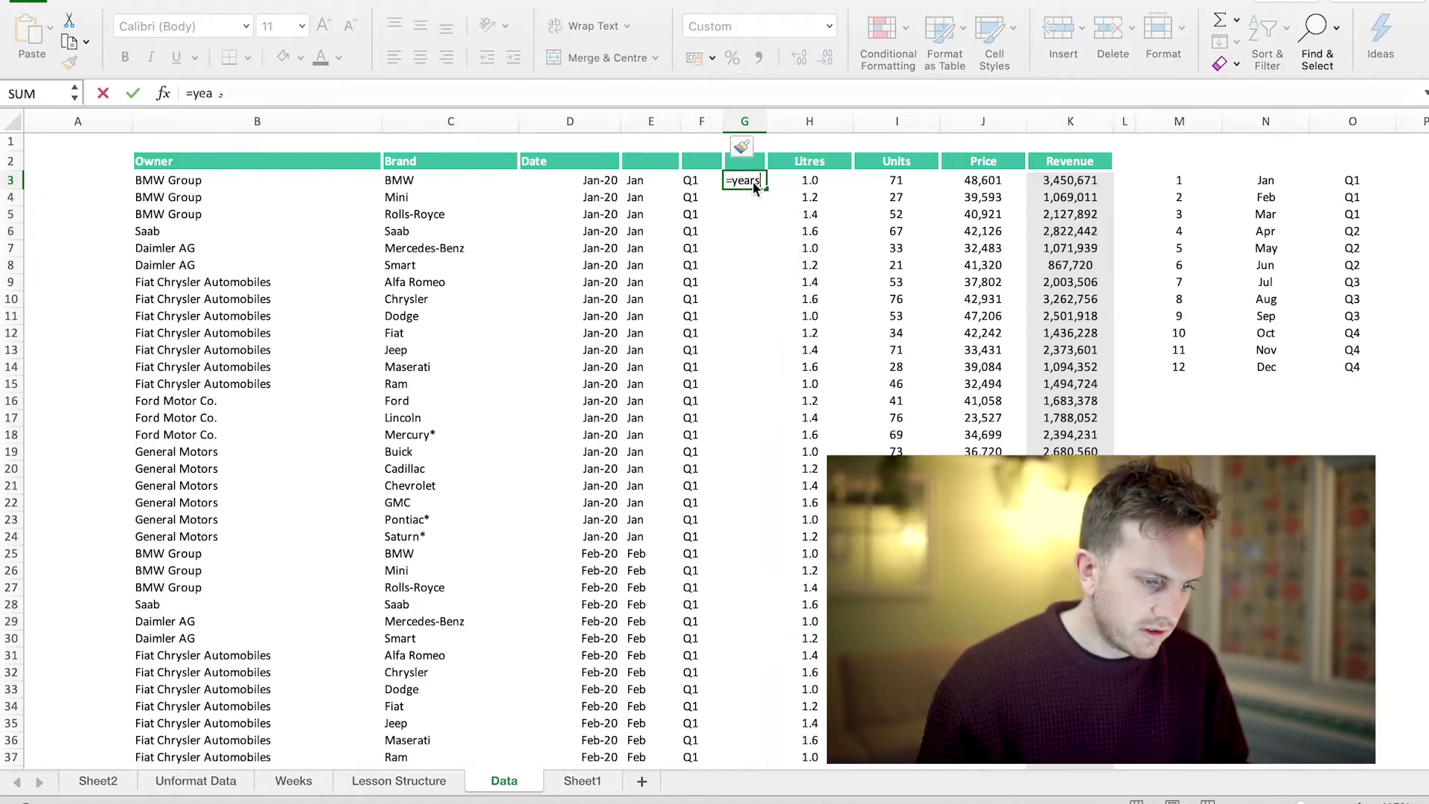
{"action": "type", "text": "("}
{"action": "left_click", "coordinate": [635, 180]}
{"action": "key", "text": "Return"}
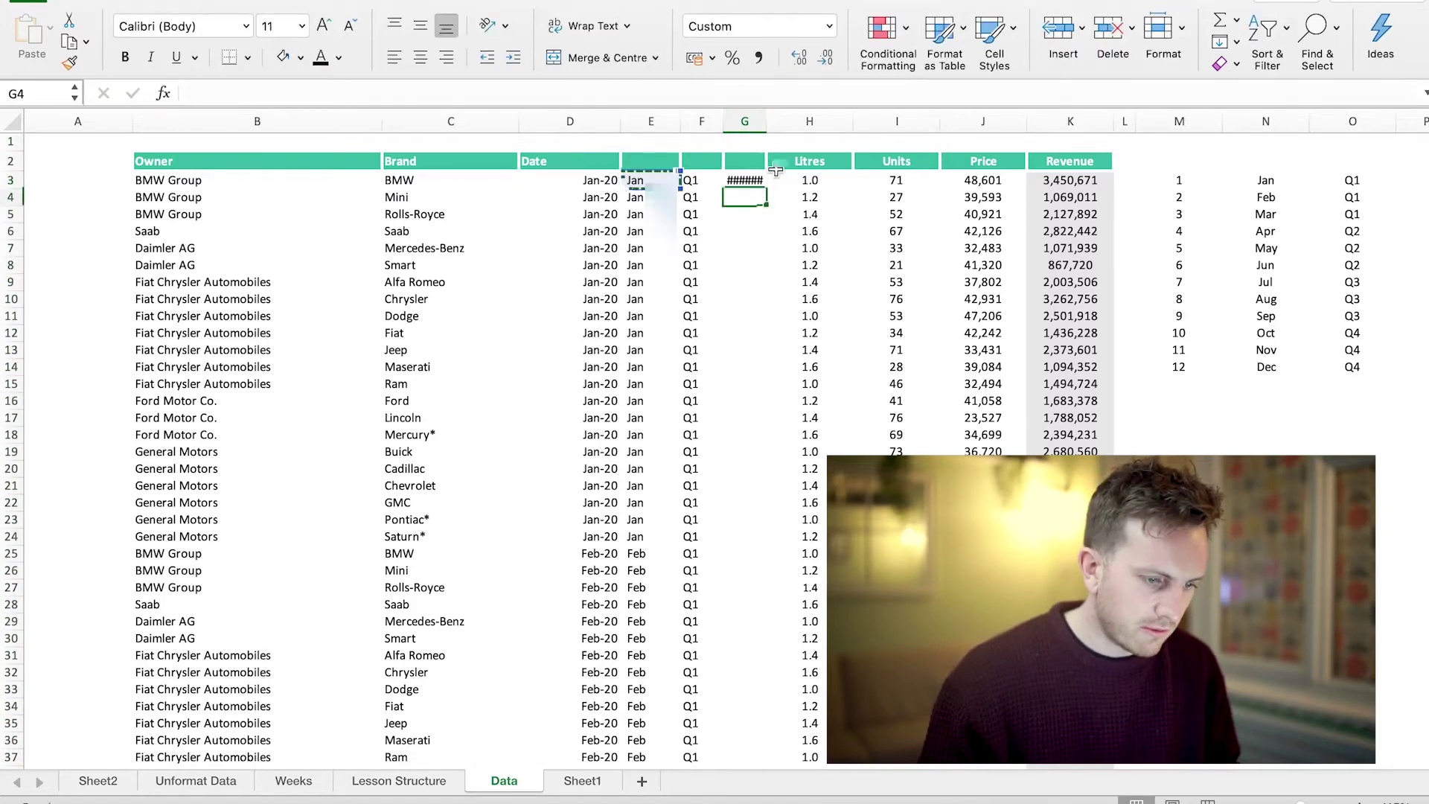
Widen column G and replace the formula in G3 with =YEAR(D3) to extract the year from the date
{"action": "left_click_drag", "start_coordinate": [767, 127], "coordinate": [787, 128]}
{"action": "double_click", "coordinate": [755, 180]}
{"action": "left_click", "coordinate": [429, 91]}
{"action": "key", "text": "BackSpace"}
{"action": "key", "text": "BackSpace"}
{"action": "key", "text": "BackSpace"}
{"action": "key", "text": "BackSpace"}
{"action": "key", "text": "BackSpace"}
{"action": "key", "text": "BackSpace"}
{"action": "key", "text": "BackSpace"}
{"action": "key", "text": "BackSpace"}
{"action": "key", "text": "BackSpace"}
{"action": "type", "text": "=yea"}
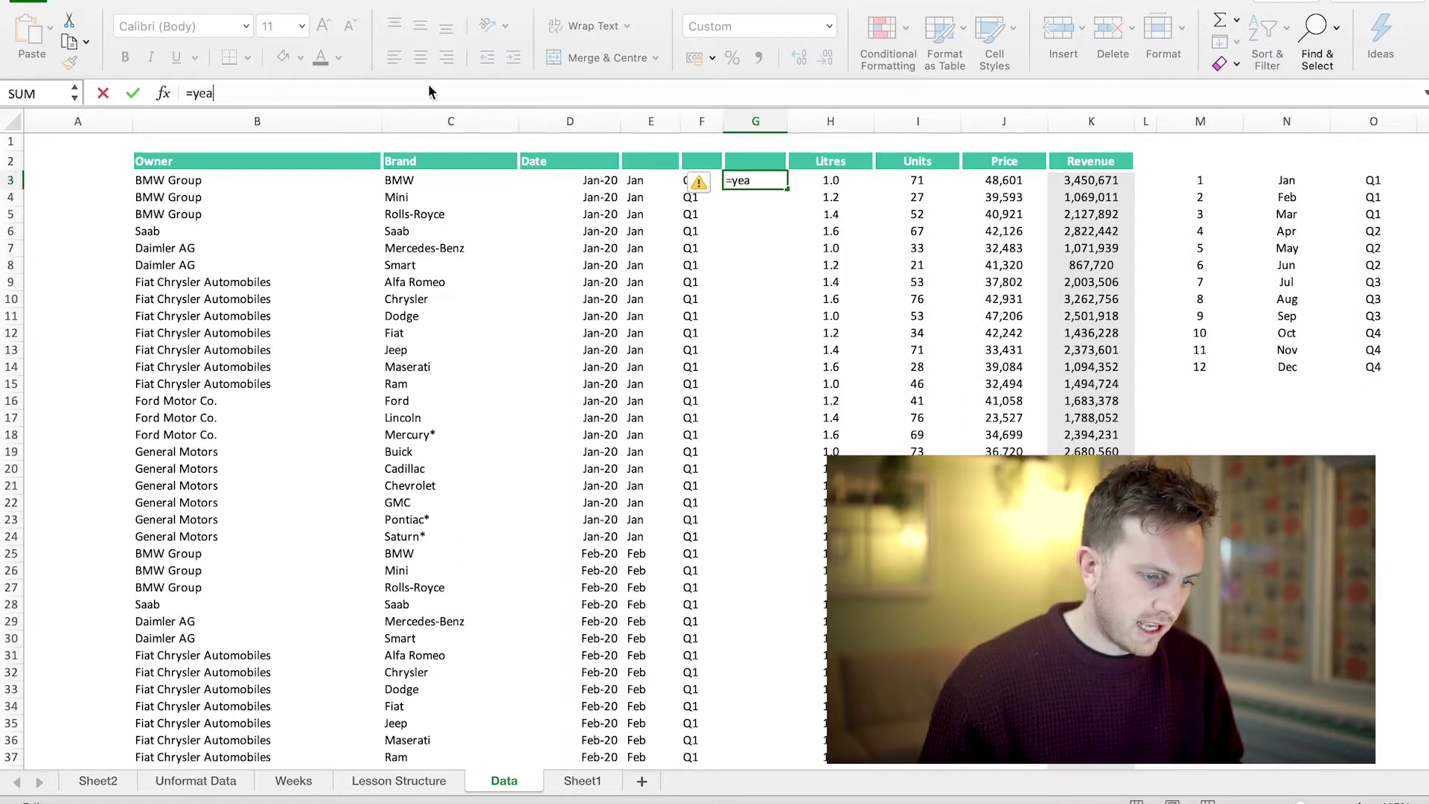
{"action": "type", "text": "r("}
{"action": "left_click", "coordinate": [582, 185]}
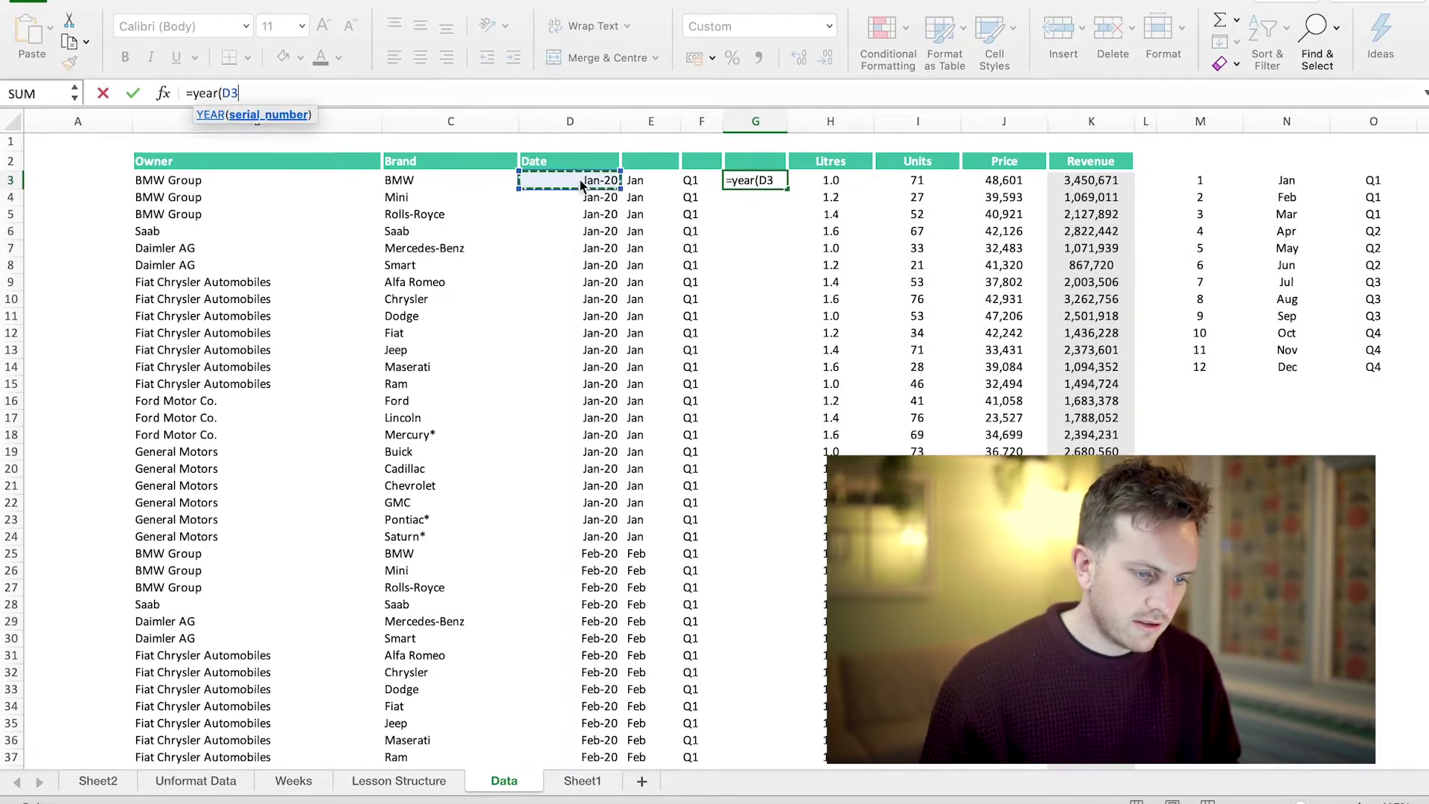
{"action": "key", "text": "Return"}
{"action": "key", "text": "Up"}
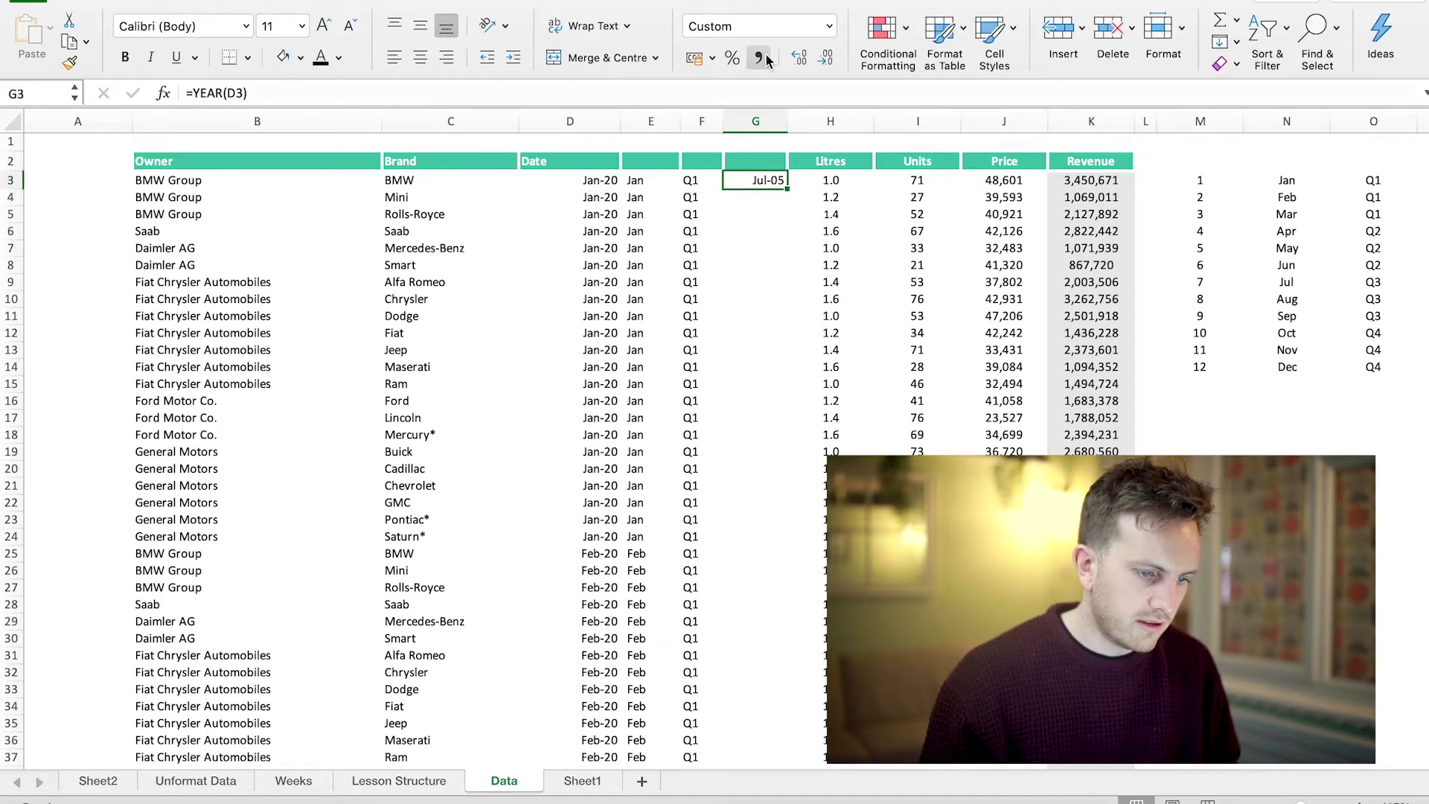
Apply the General number format to G3, fill its YEAR formula down the data and check the filled years
{"action": "left_click", "coordinate": [828, 28]}
{"action": "left_click", "coordinate": [744, 52]}
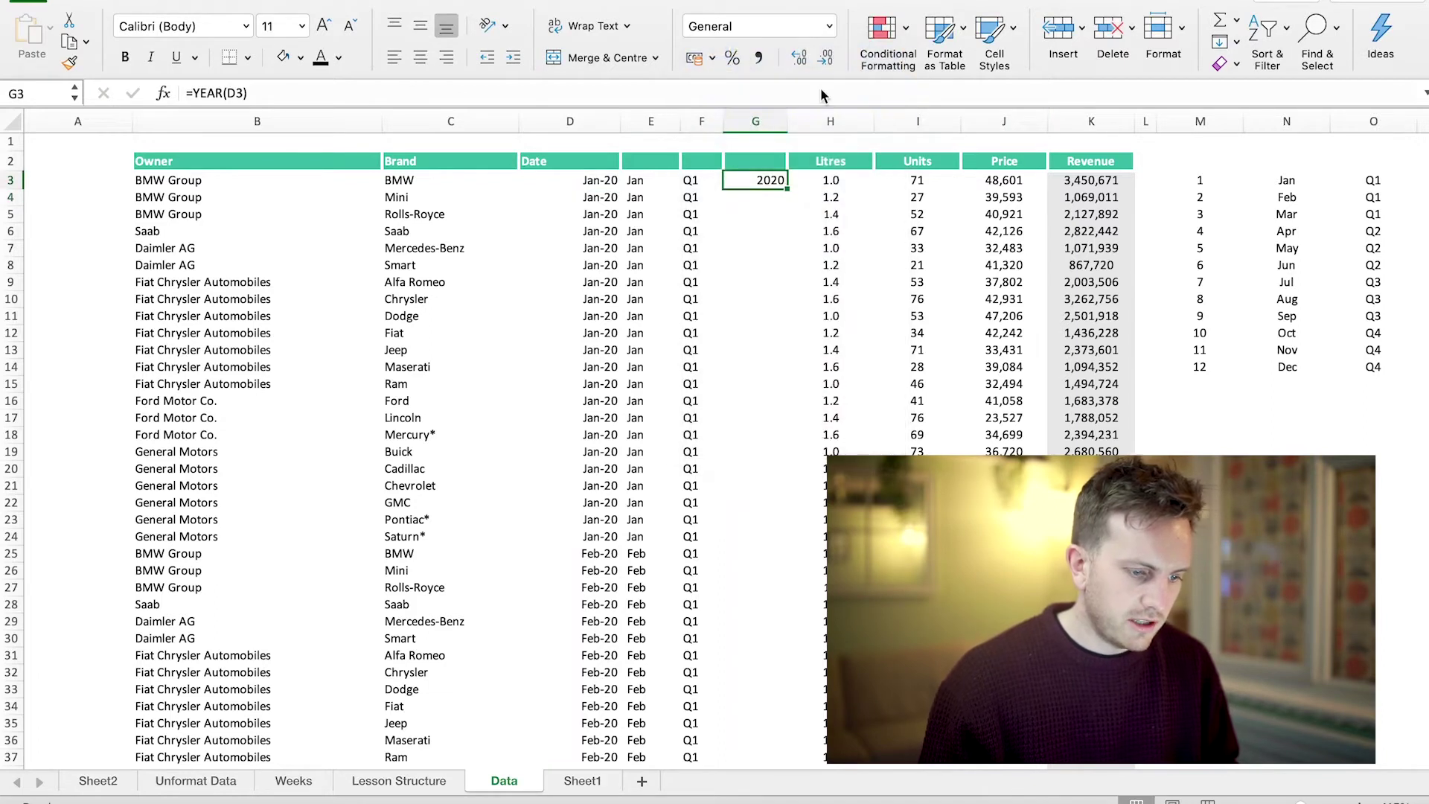
{"action": "double_click", "coordinate": [787, 189]}
{"action": "scroll", "coordinate": [762, 413], "scroll_direction": "down", "scroll_amount": 3}
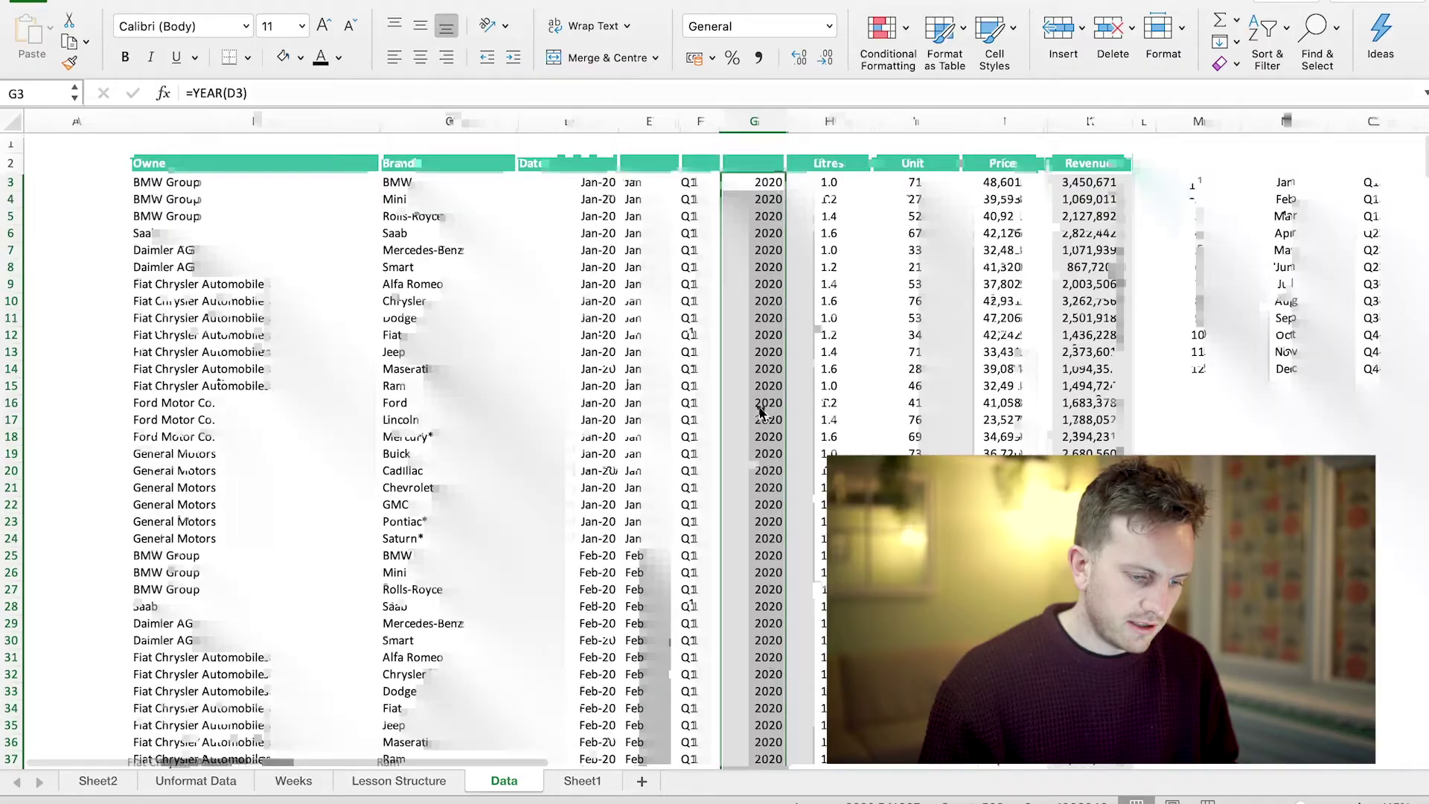
{"action": "scroll", "coordinate": [762, 412], "scroll_direction": "down", "scroll_amount": 20}
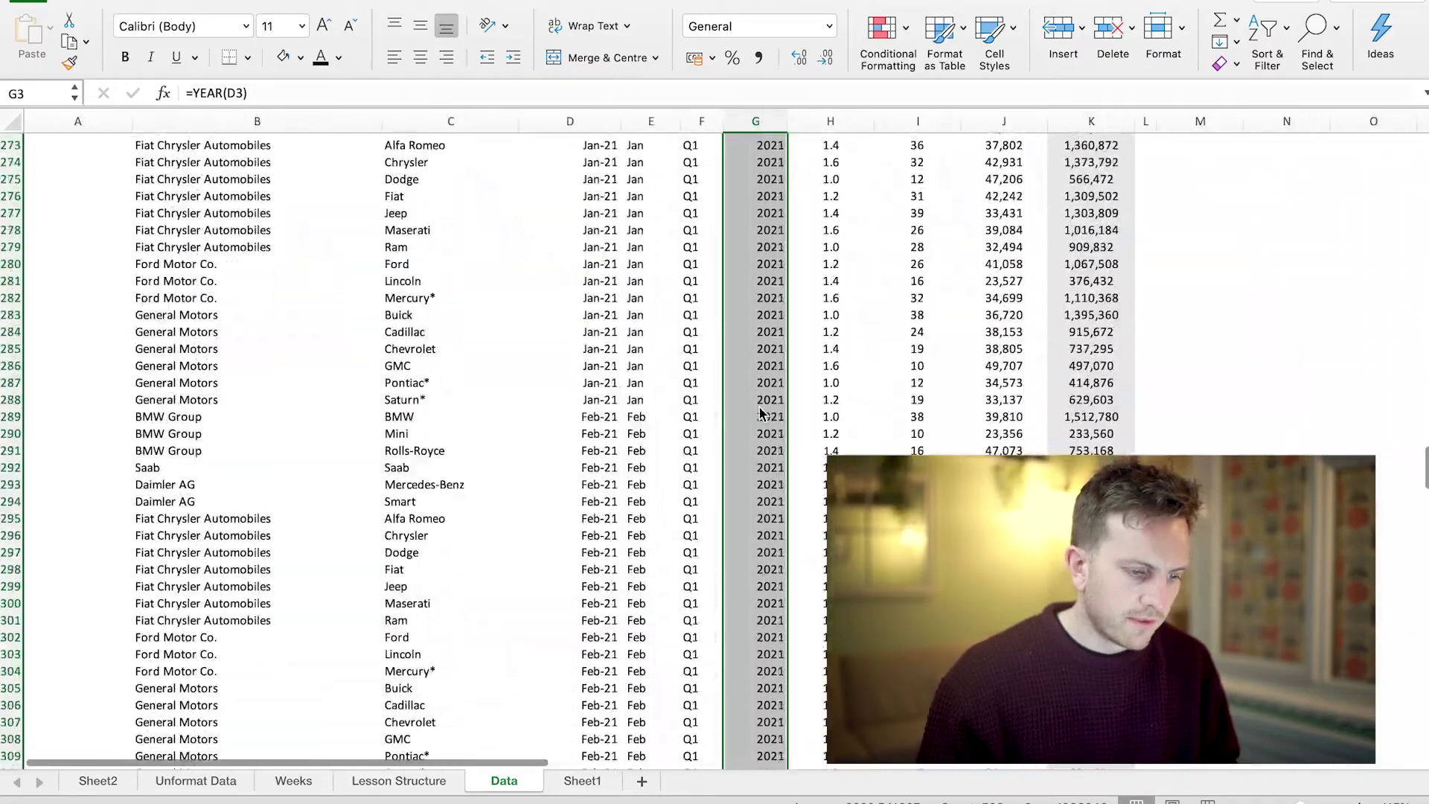
{"action": "scroll", "coordinate": [760, 413], "scroll_direction": "up", "scroll_amount": 20}
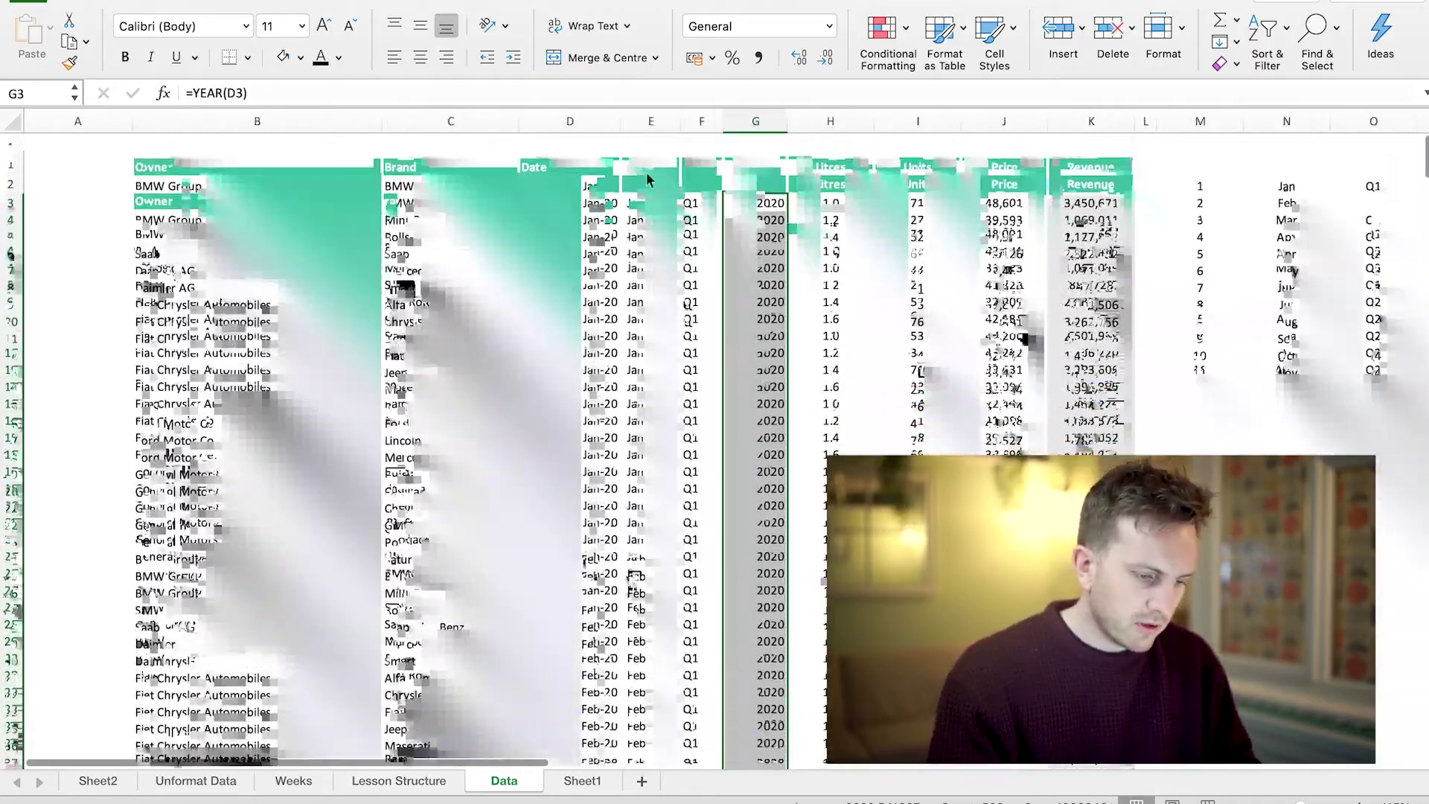
Enter the headers Month, QTR and Year in E2:G2
{"action": "left_click", "coordinate": [646, 165]}
{"action": "type", "text": "Month"}
{"action": "key", "text": "Tab"}
{"action": "type", "text": "QTR"}
{"action": "key", "text": "Tab"}
{"action": "type", "text": "Year"}
{"action": "key", "text": "Return"}
Clear the month and quarter lookup table from columns M to O
{"action": "left_click_drag", "start_coordinate": [1381, 123], "coordinate": [1177, 124]}
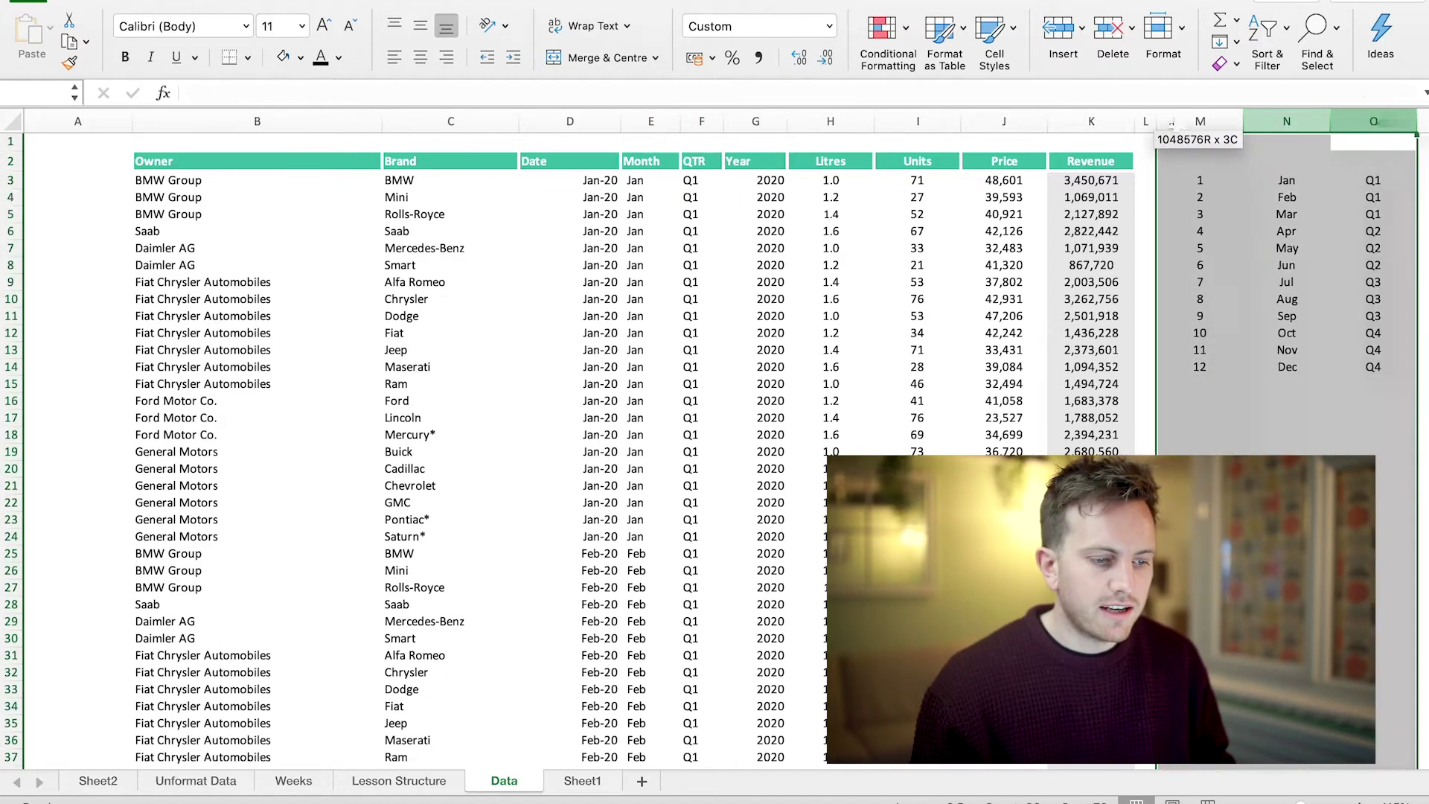
{"action": "key", "text": "Delete"}
{"action": "left_click", "coordinate": [1102, 166]}
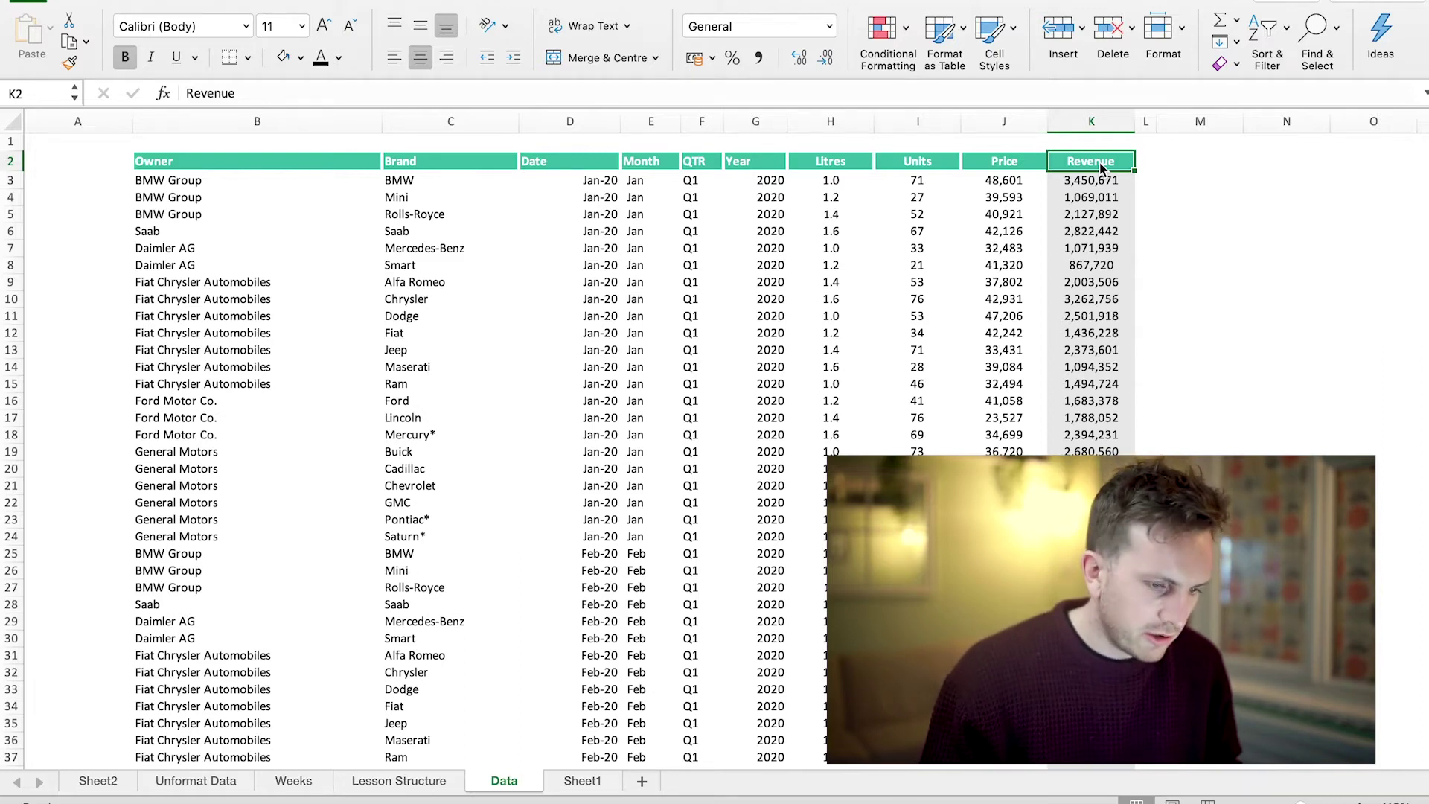
Create a pivot table on a new worksheet from the range B2:K530 of the Data sheet
{"action": "key", "text": "ctrl+shift+Left"}
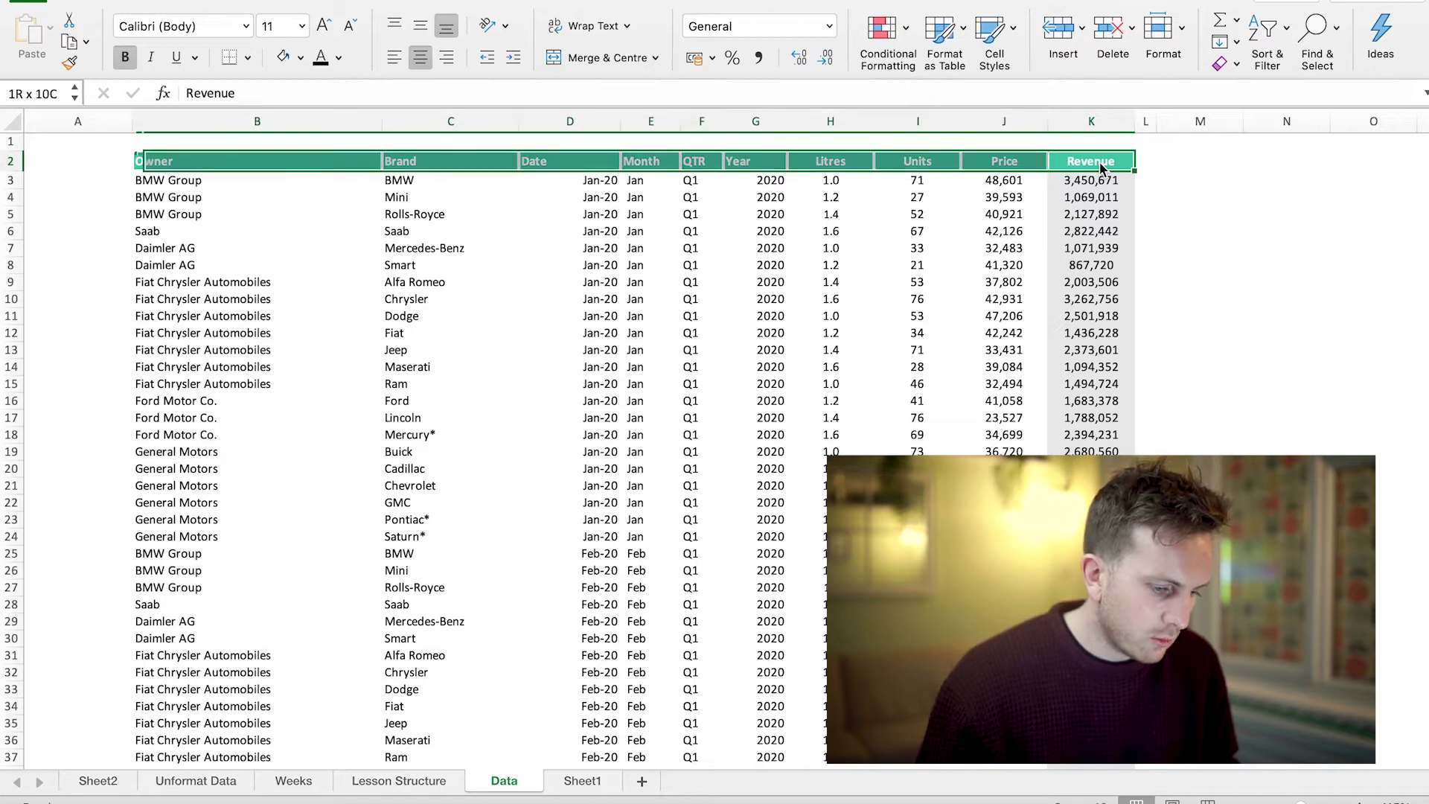
{"action": "key", "text": "ctrl+shift+Down"}
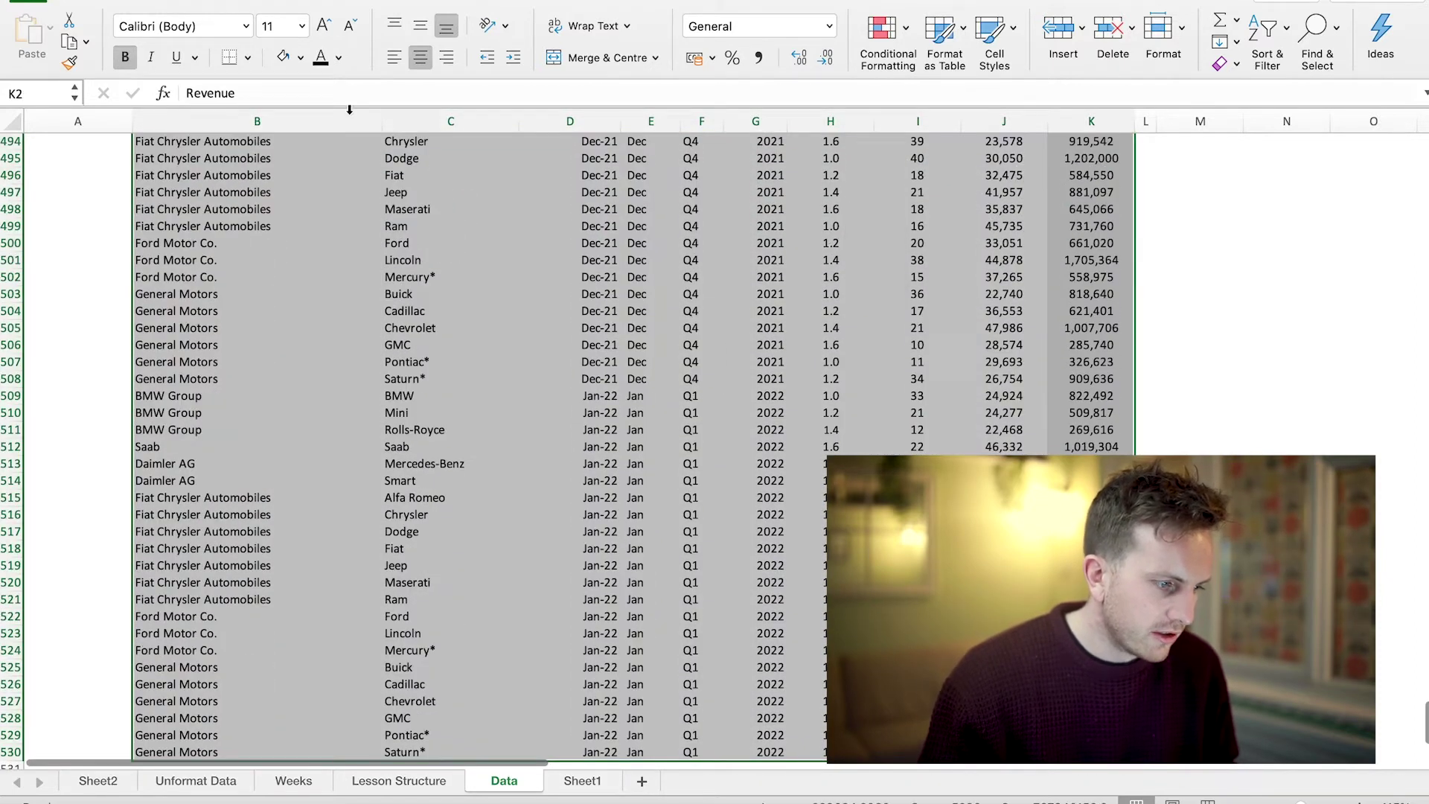
{"action": "left_click", "coordinate": [99, 3]}
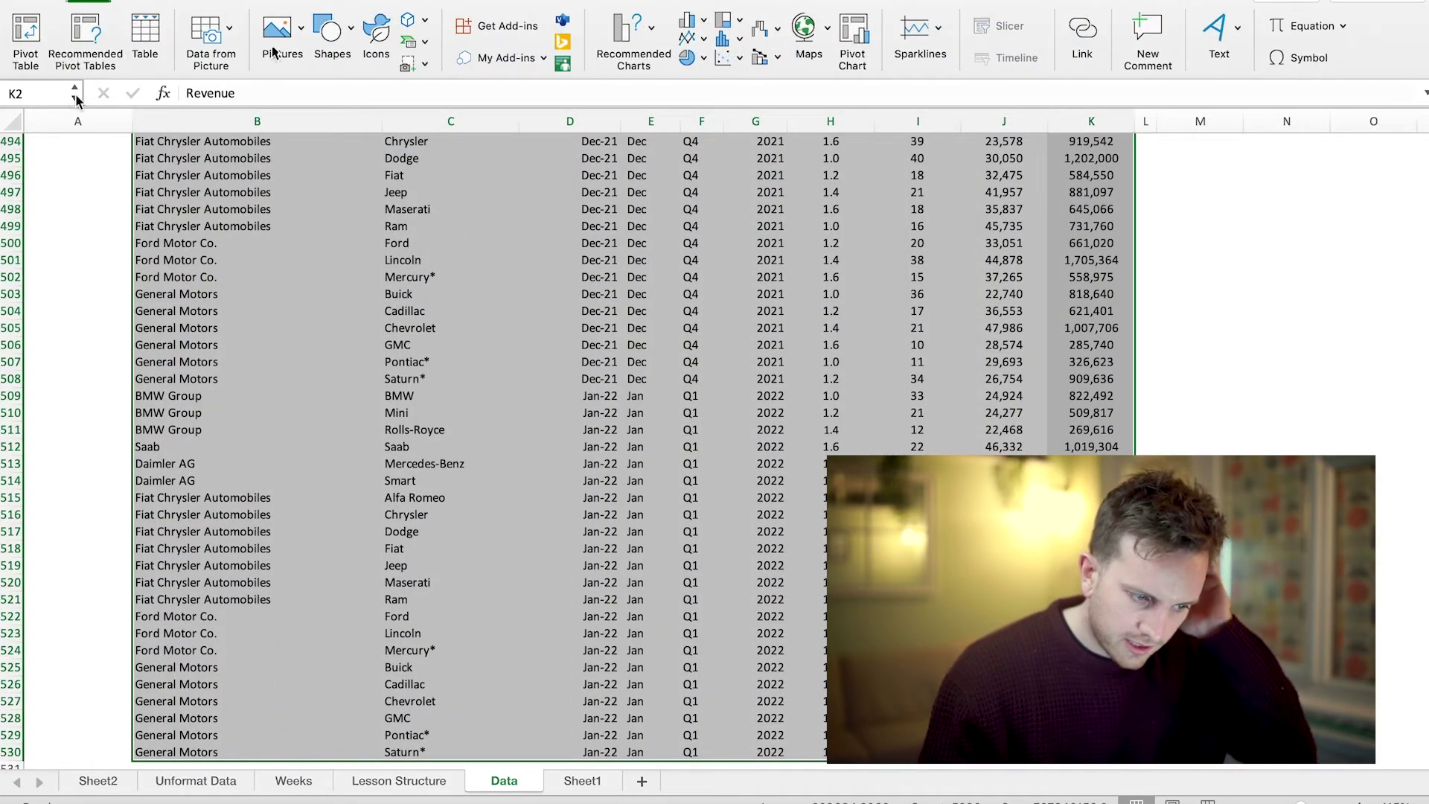
{"action": "left_click", "coordinate": [27, 39]}
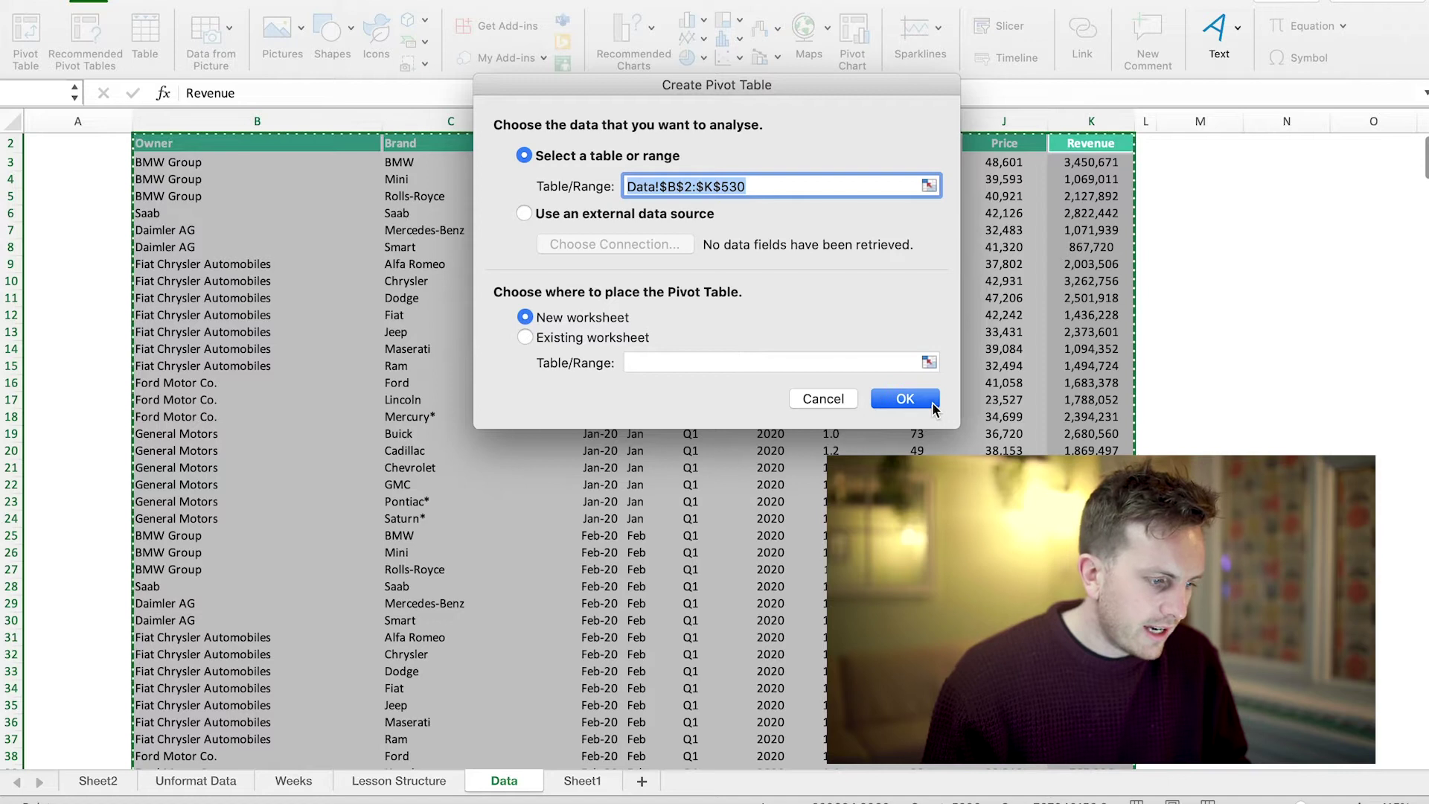
{"action": "left_click", "coordinate": [903, 400]}
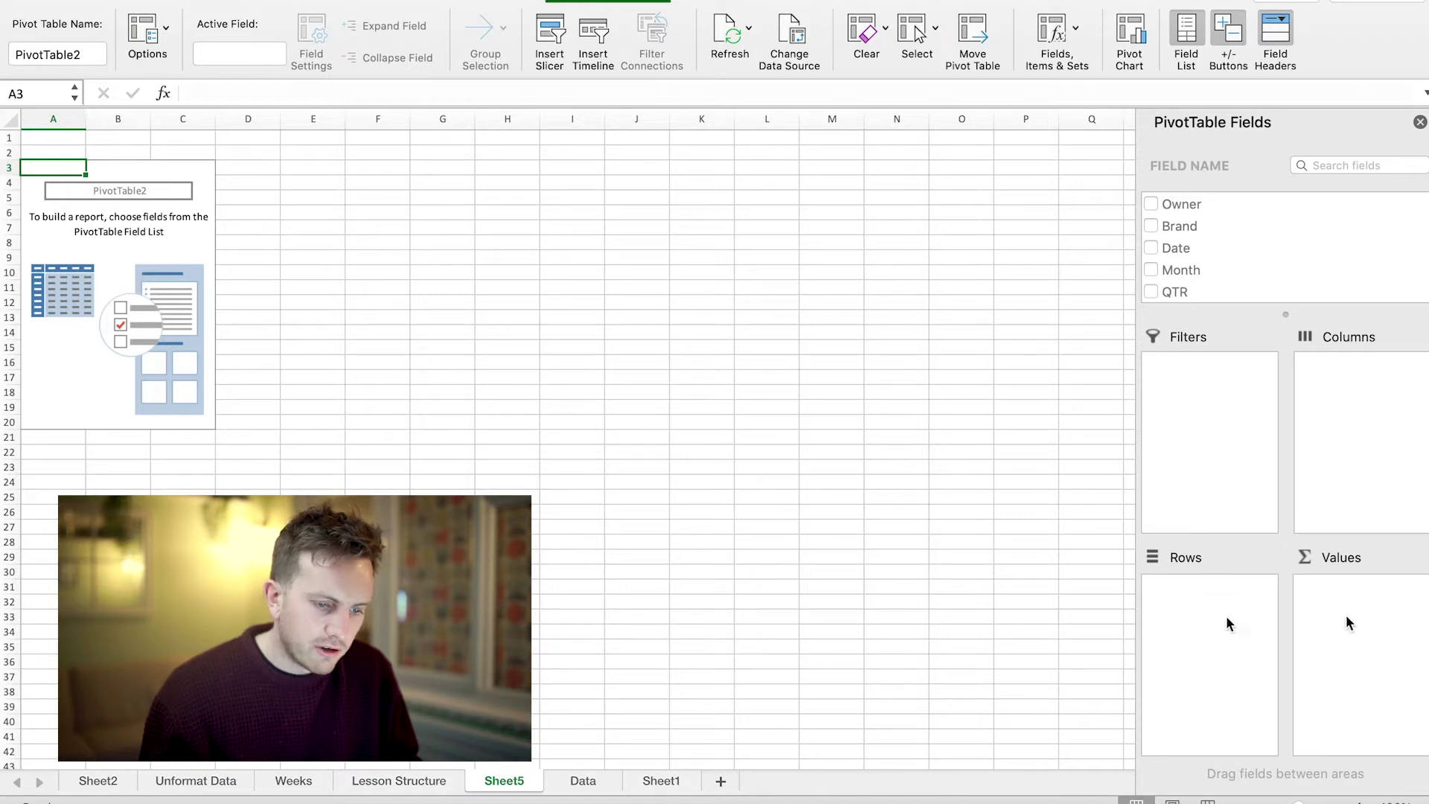
Add the Month field to the pivot table and place it in the Columns area
{"action": "scroll", "coordinate": [1229, 245], "scroll_direction": "down", "scroll_amount": 5}
{"action": "scroll", "coordinate": [1229, 246], "scroll_direction": "up", "scroll_amount": 5}
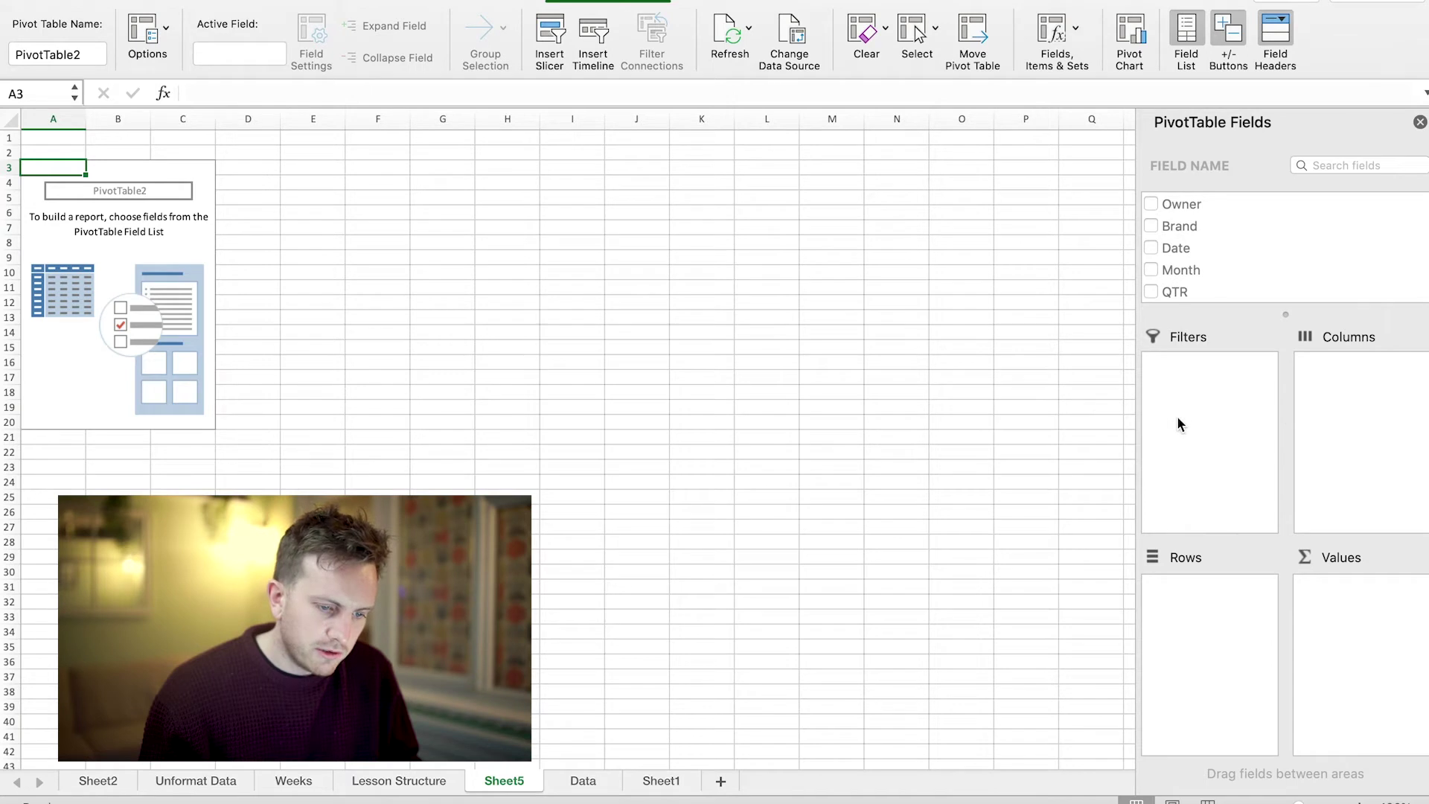
{"action": "scroll", "coordinate": [1200, 253], "scroll_direction": "down", "scroll_amount": 1}
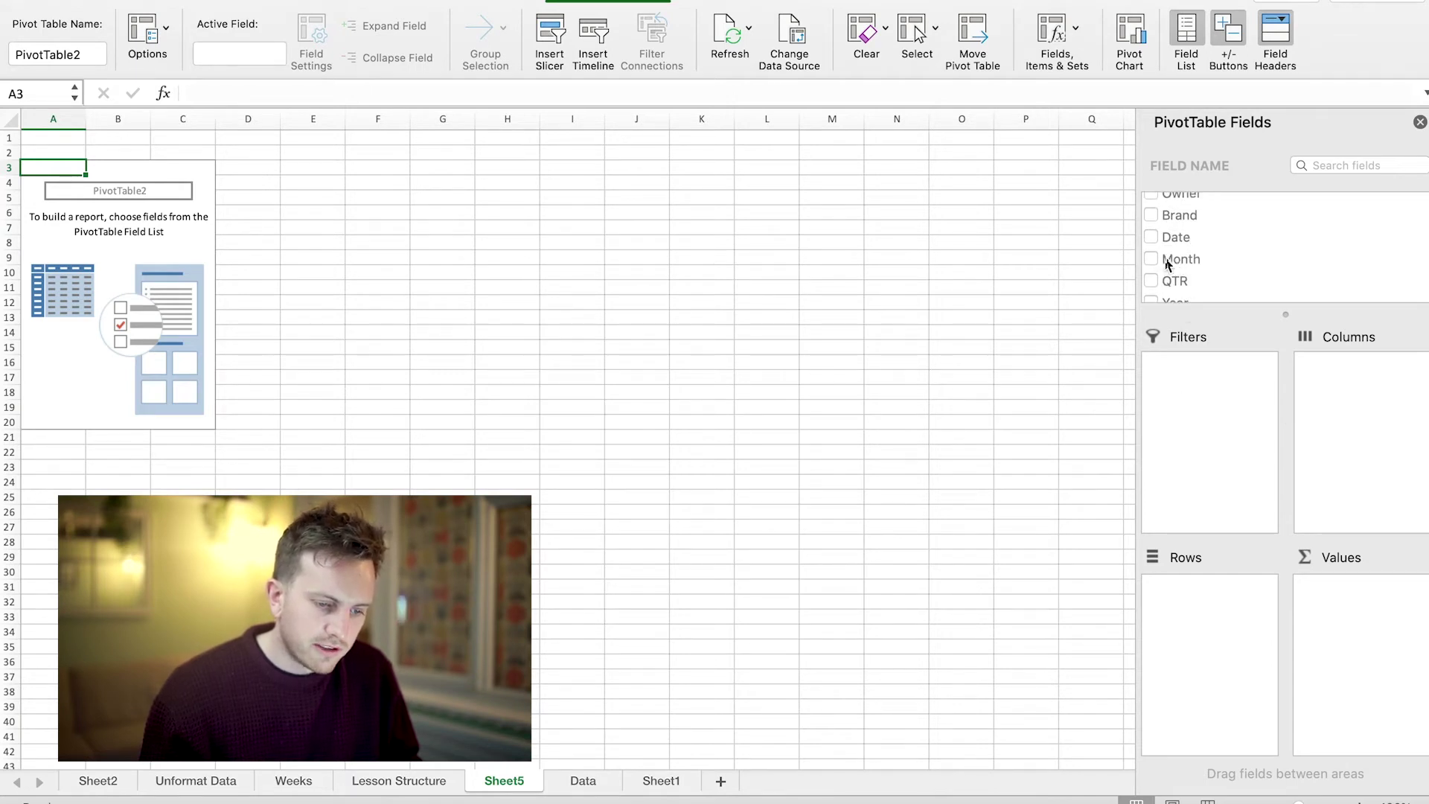
{"action": "left_click", "coordinate": [1168, 261]}
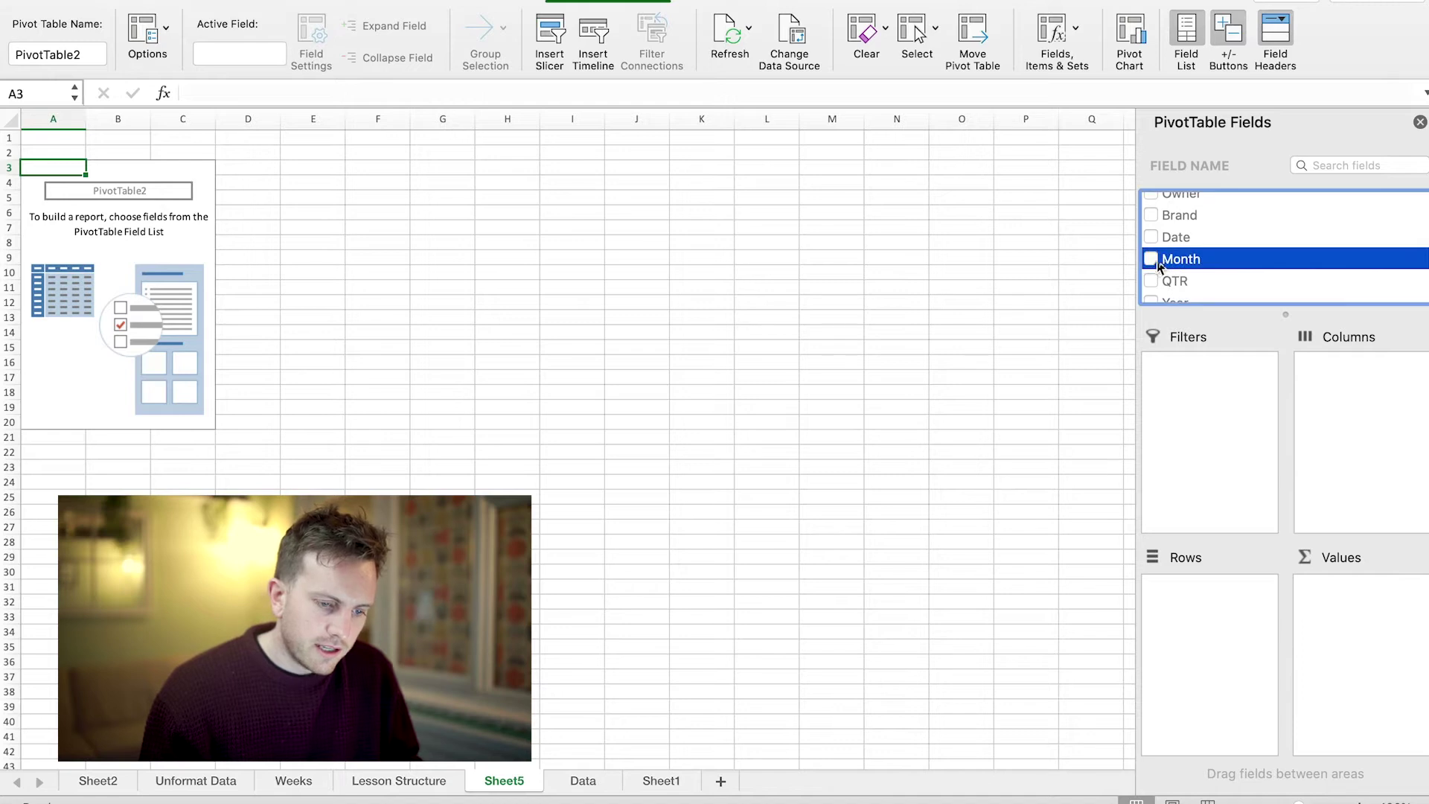
{"action": "left_click_drag", "start_coordinate": [1166, 264], "coordinate": [1200, 175]}
{"action": "left_click", "coordinate": [1151, 269]}
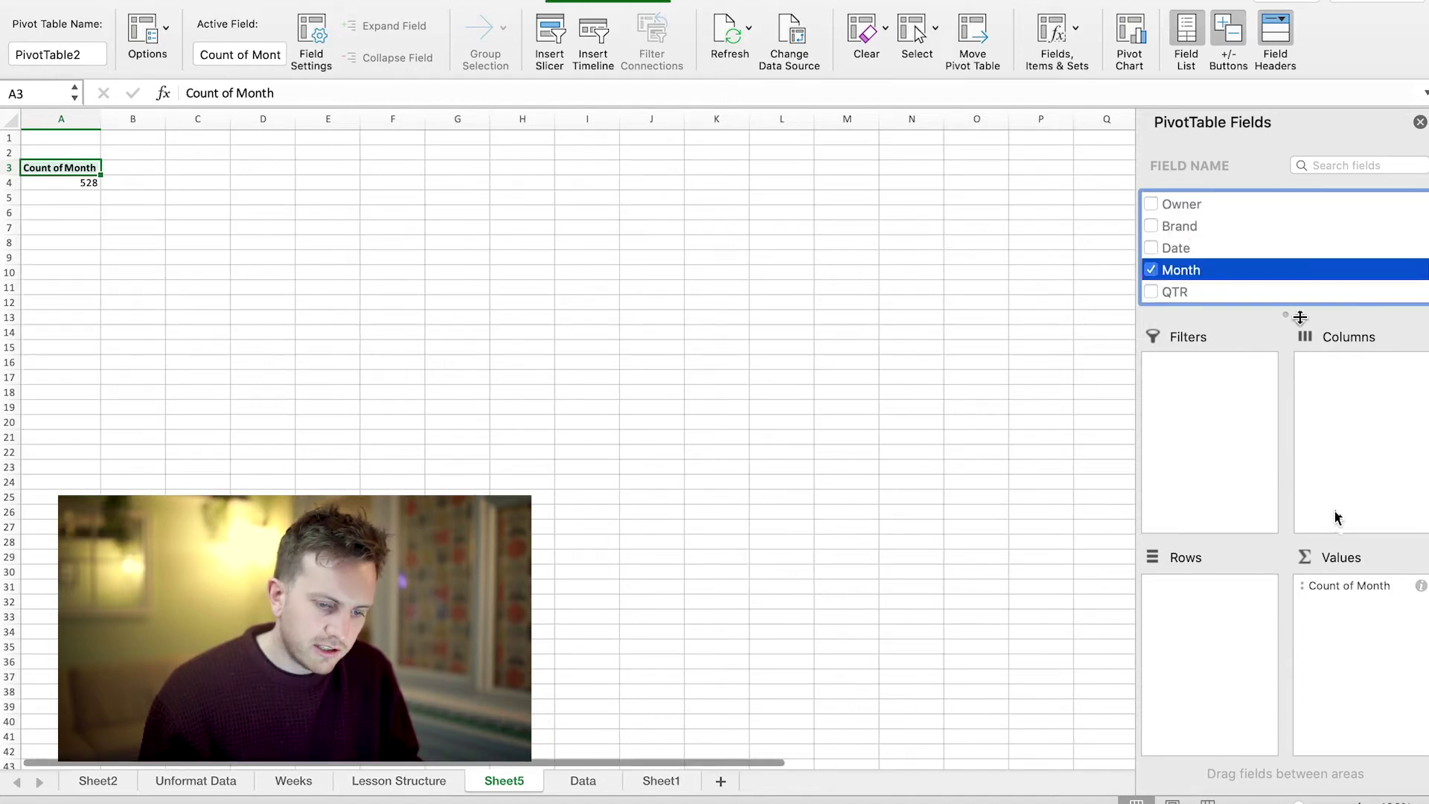
{"action": "left_click_drag", "start_coordinate": [1320, 585], "coordinate": [1329, 446]}
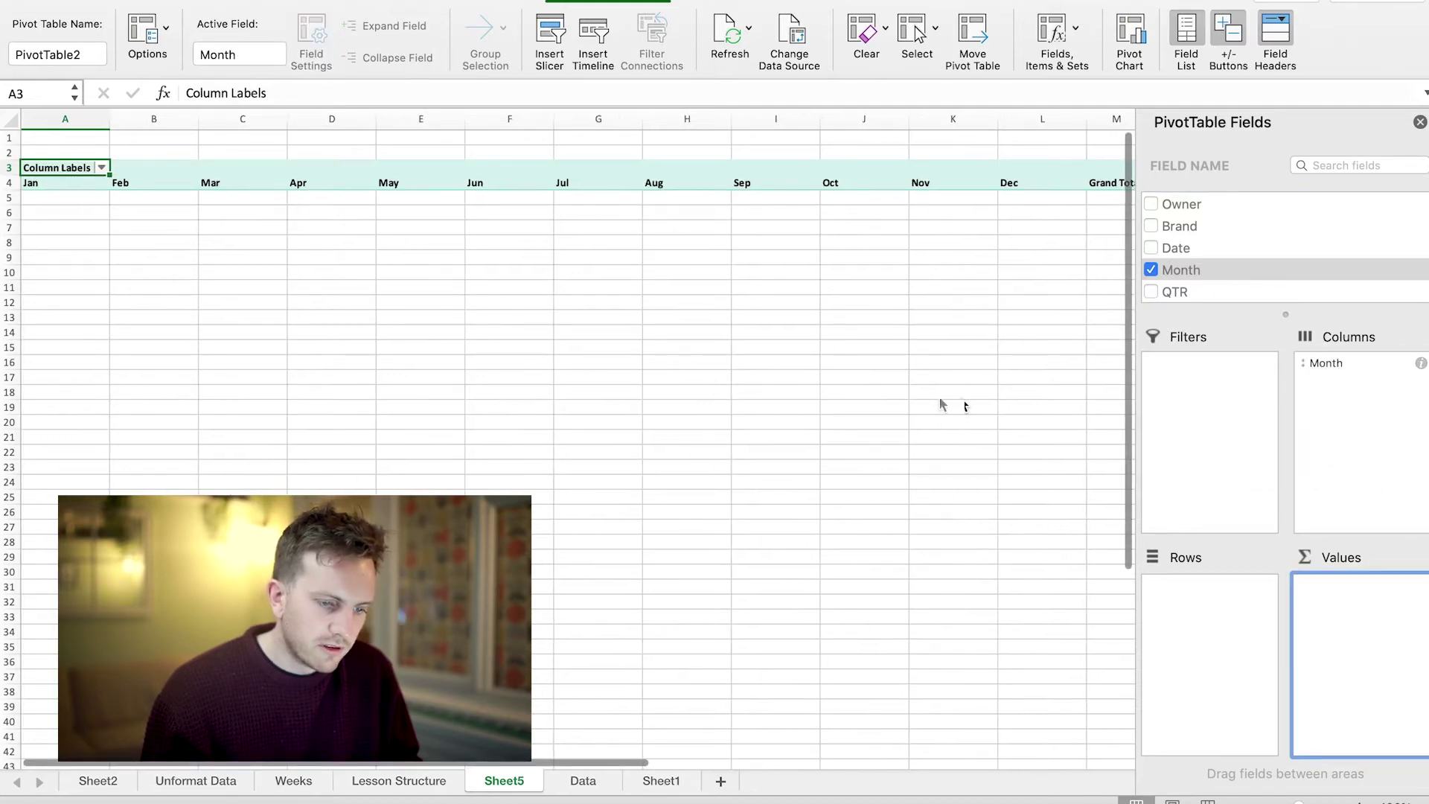
Place the Year field in the pivot table's Rows area and Revenue in Values as a sum
{"action": "left_click_drag", "start_coordinate": [1176, 248], "coordinate": [1226, 269]}
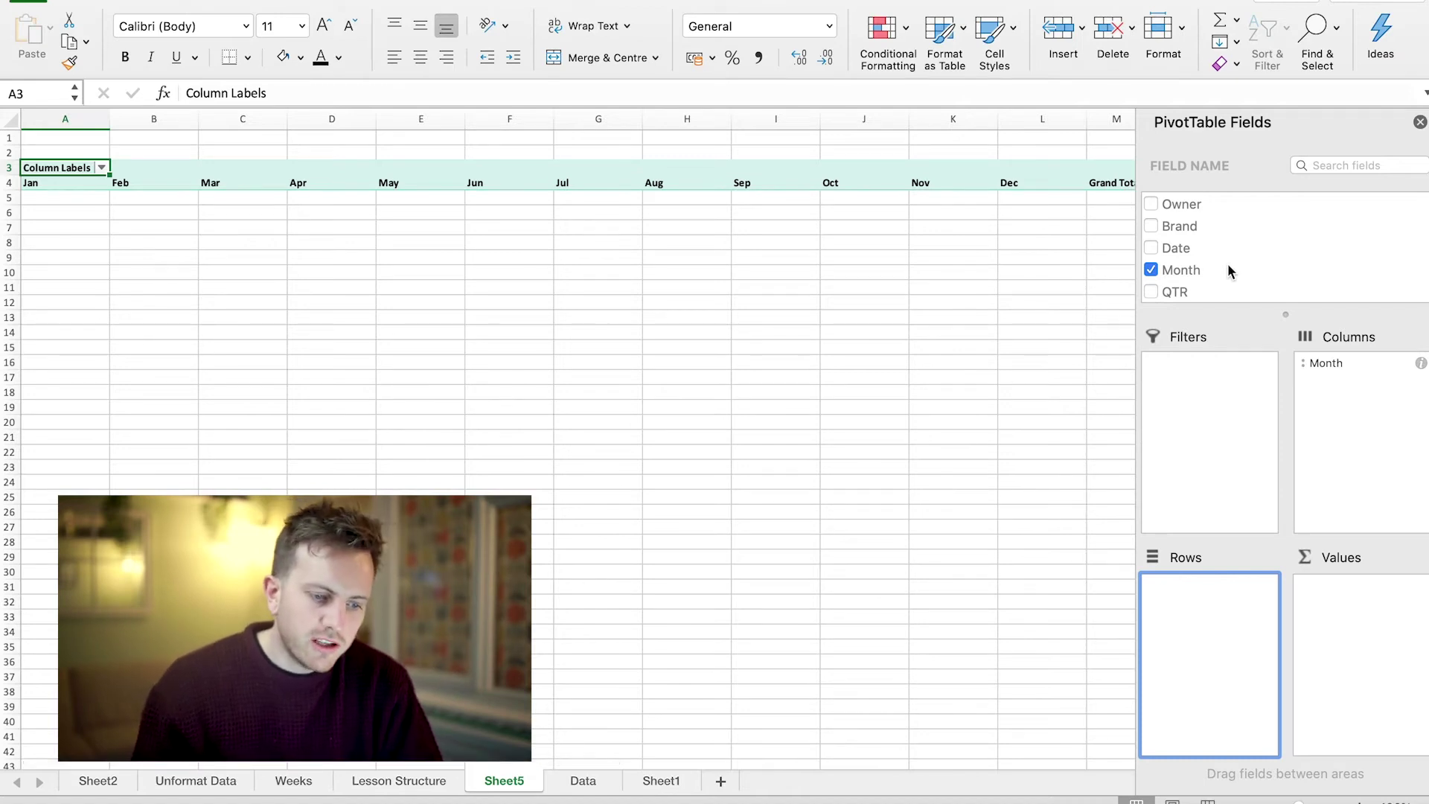
{"action": "scroll", "coordinate": [1228, 266], "scroll_direction": "down", "scroll_amount": 3}
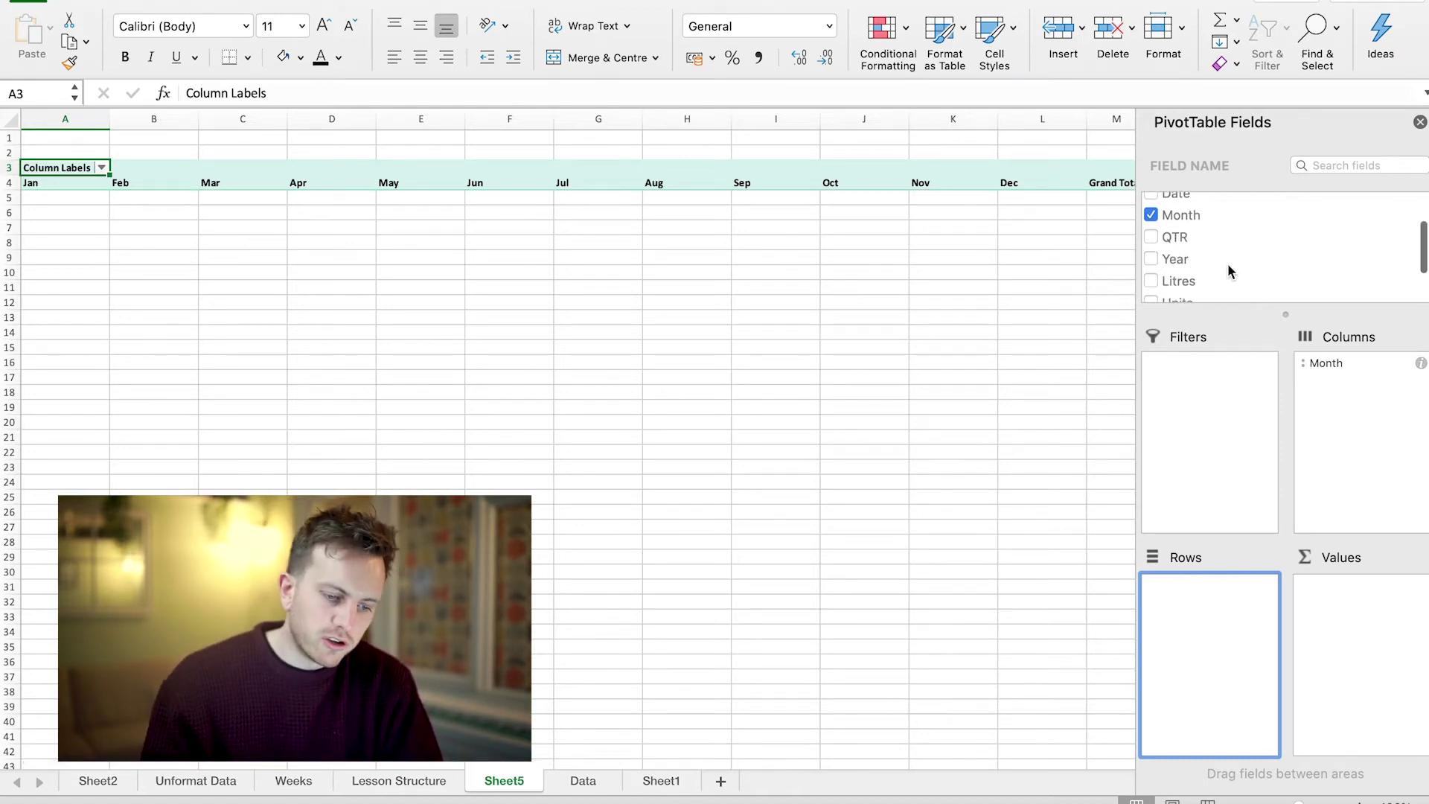
{"action": "left_click_drag", "start_coordinate": [1191, 266], "coordinate": [1210, 661]}
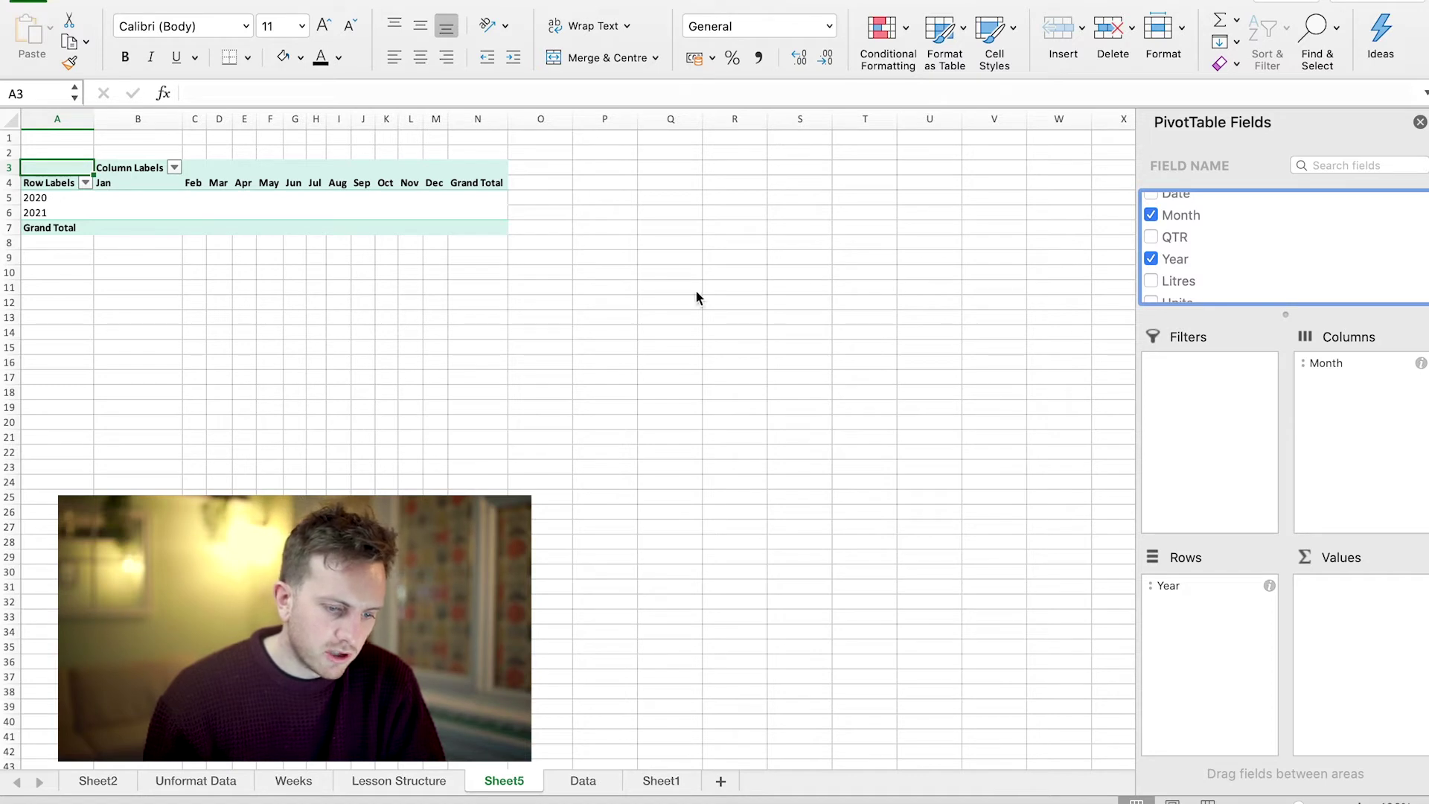
{"action": "scroll", "coordinate": [1288, 261], "scroll_direction": "down", "scroll_amount": 3}
{"action": "left_click_drag", "start_coordinate": [1265, 290], "coordinate": [1351, 588]}
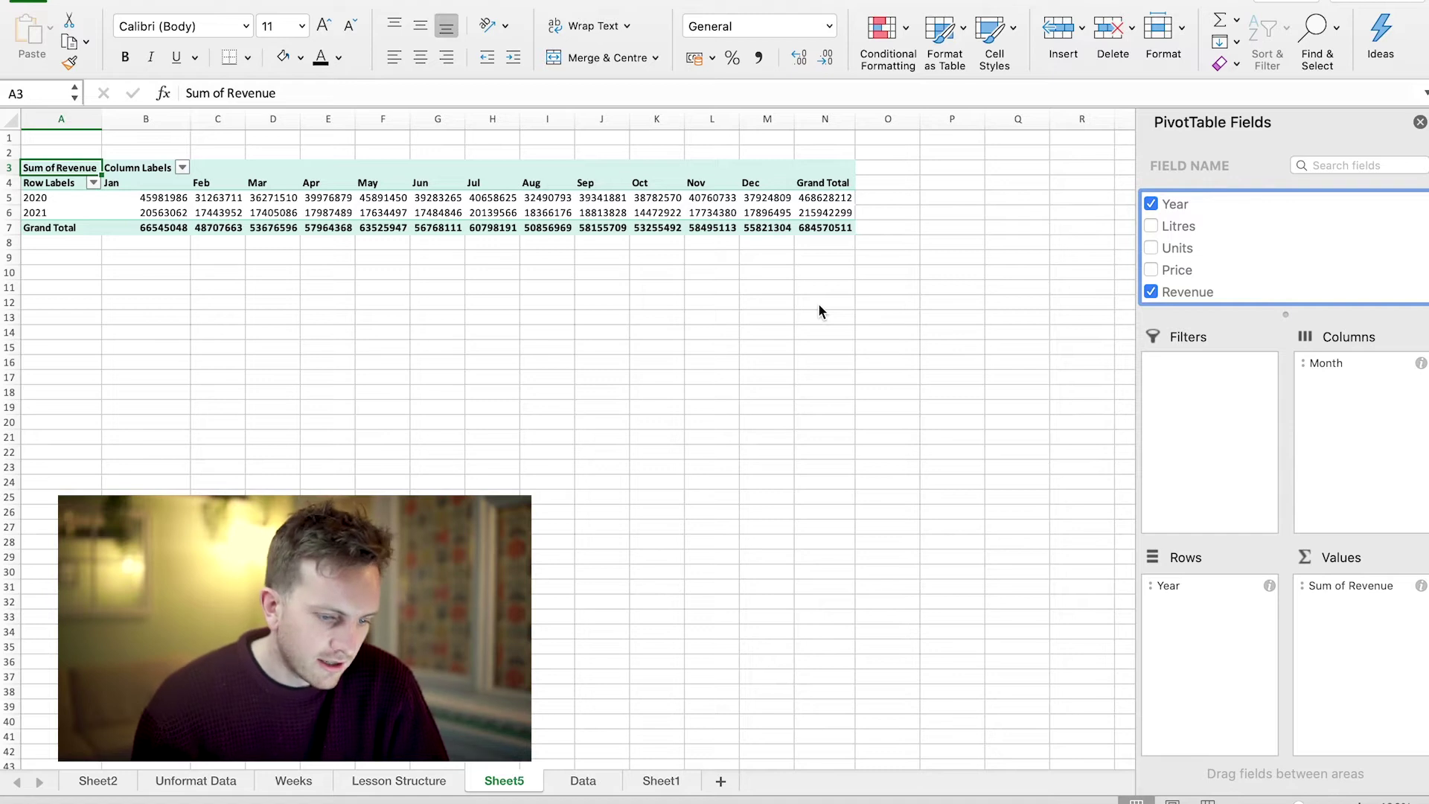
Add the Owner field to the pivot table's Rows area beneath Year
{"action": "scroll", "coordinate": [1241, 243], "scroll_direction": "up", "scroll_amount": 3}
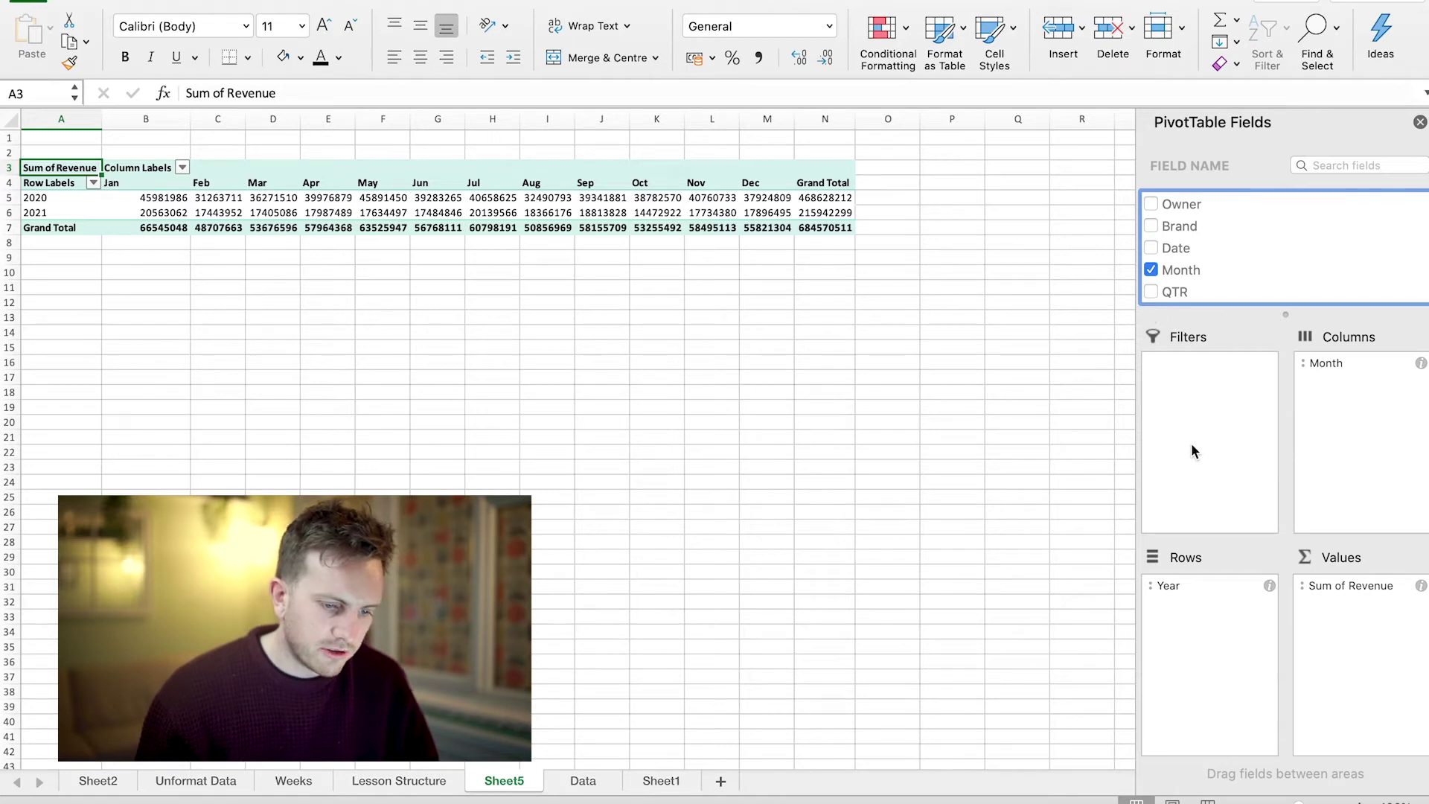
{"action": "left_click_drag", "start_coordinate": [1233, 236], "coordinate": [1225, 666]}
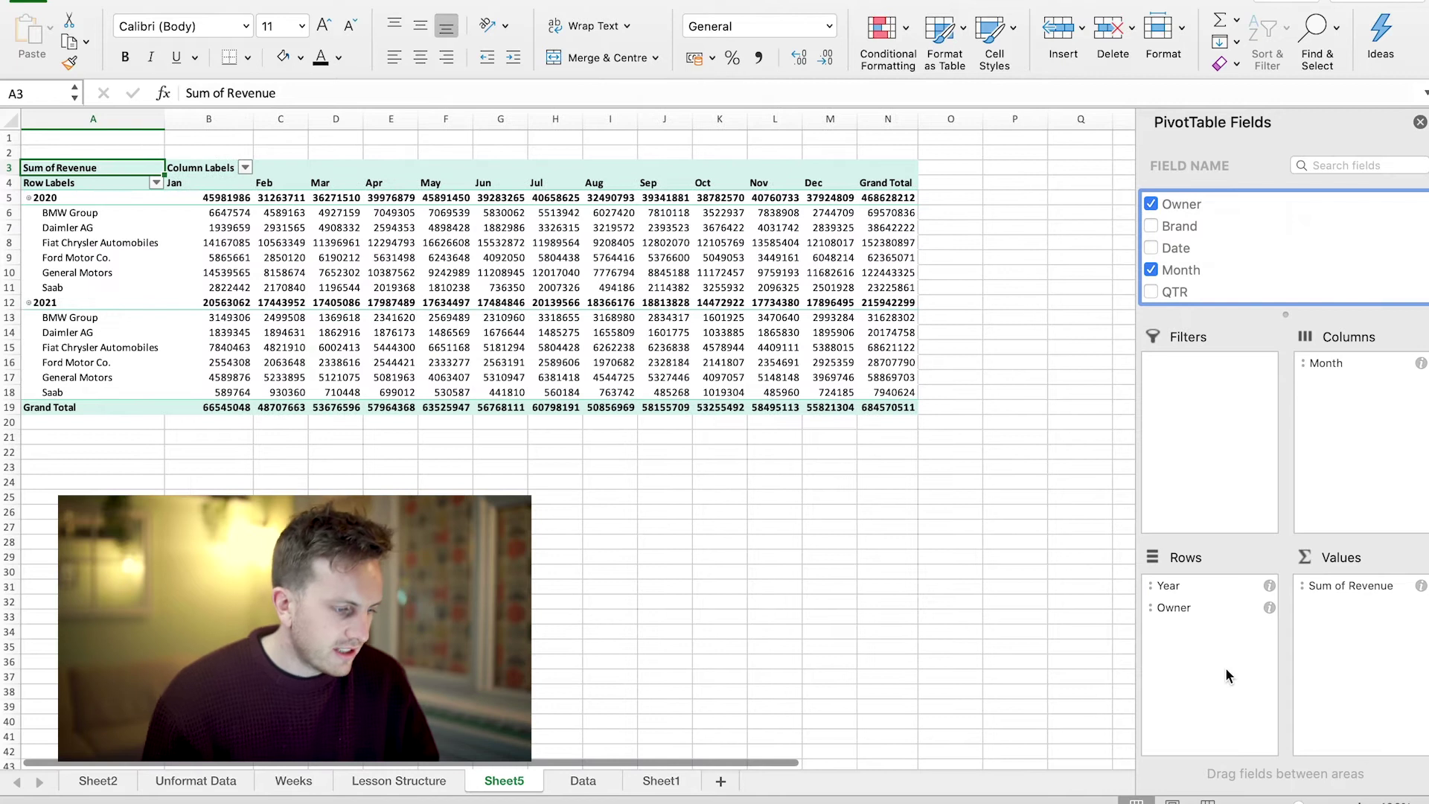
{"action": "left_click", "coordinate": [208, 586]}
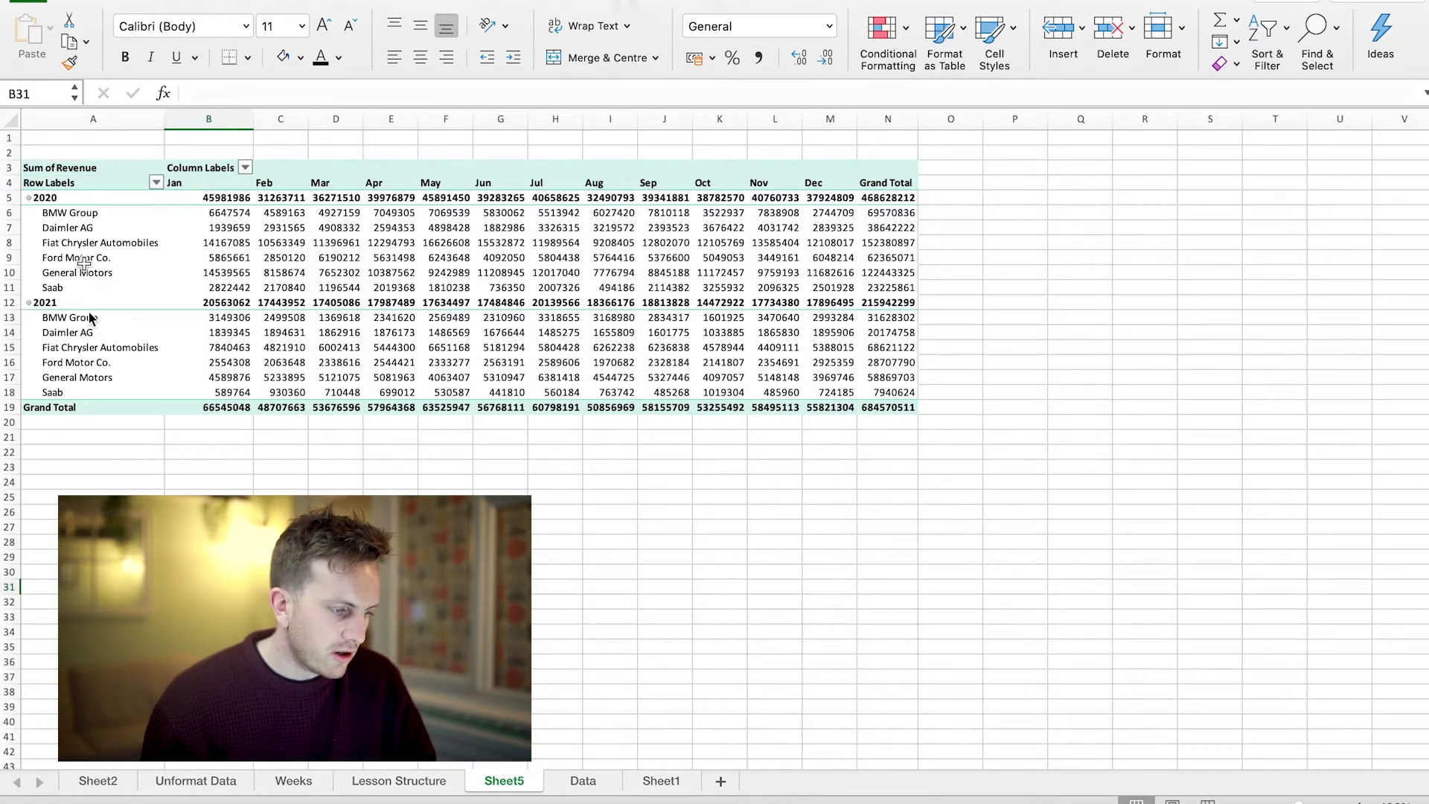
{"action": "scroll", "coordinate": [41, 199], "scroll_direction": "up", "scroll_amount": 2}
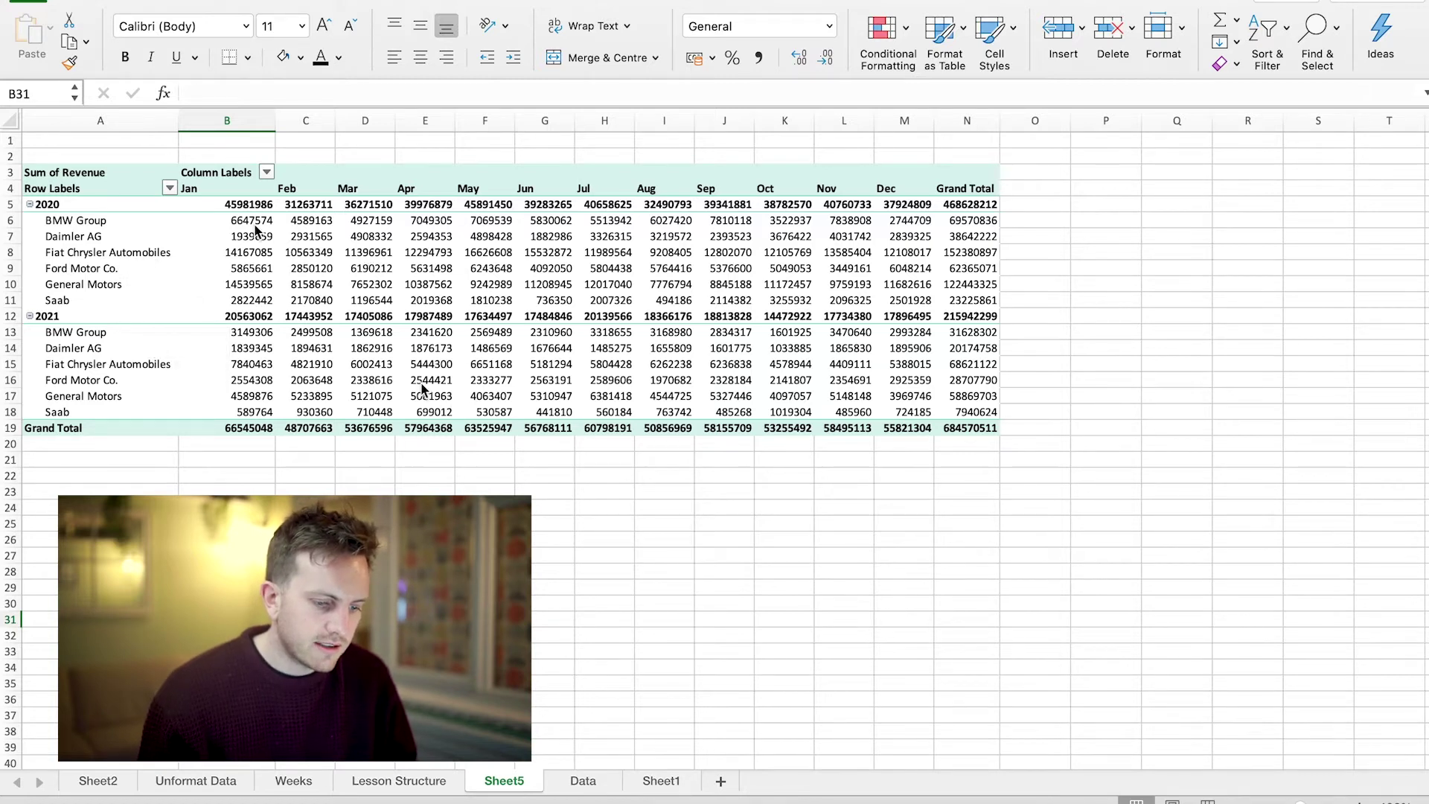
Format the pivot values in B5:N19 with thousands separators and no decimal places
{"action": "left_click_drag", "start_coordinate": [253, 212], "coordinate": [952, 432]}
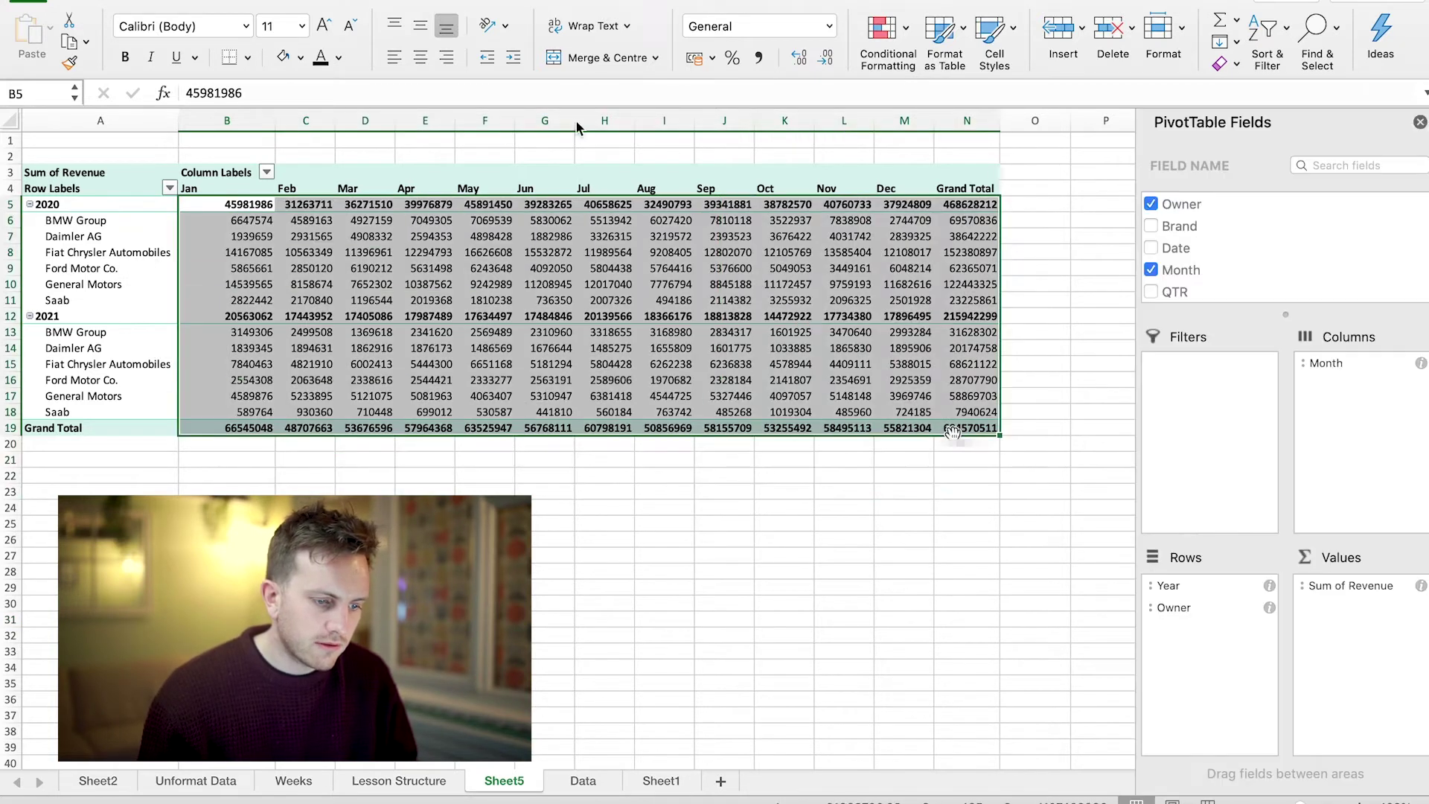
{"action": "left_click", "coordinate": [758, 58]}
{"action": "left_click", "coordinate": [825, 57]}
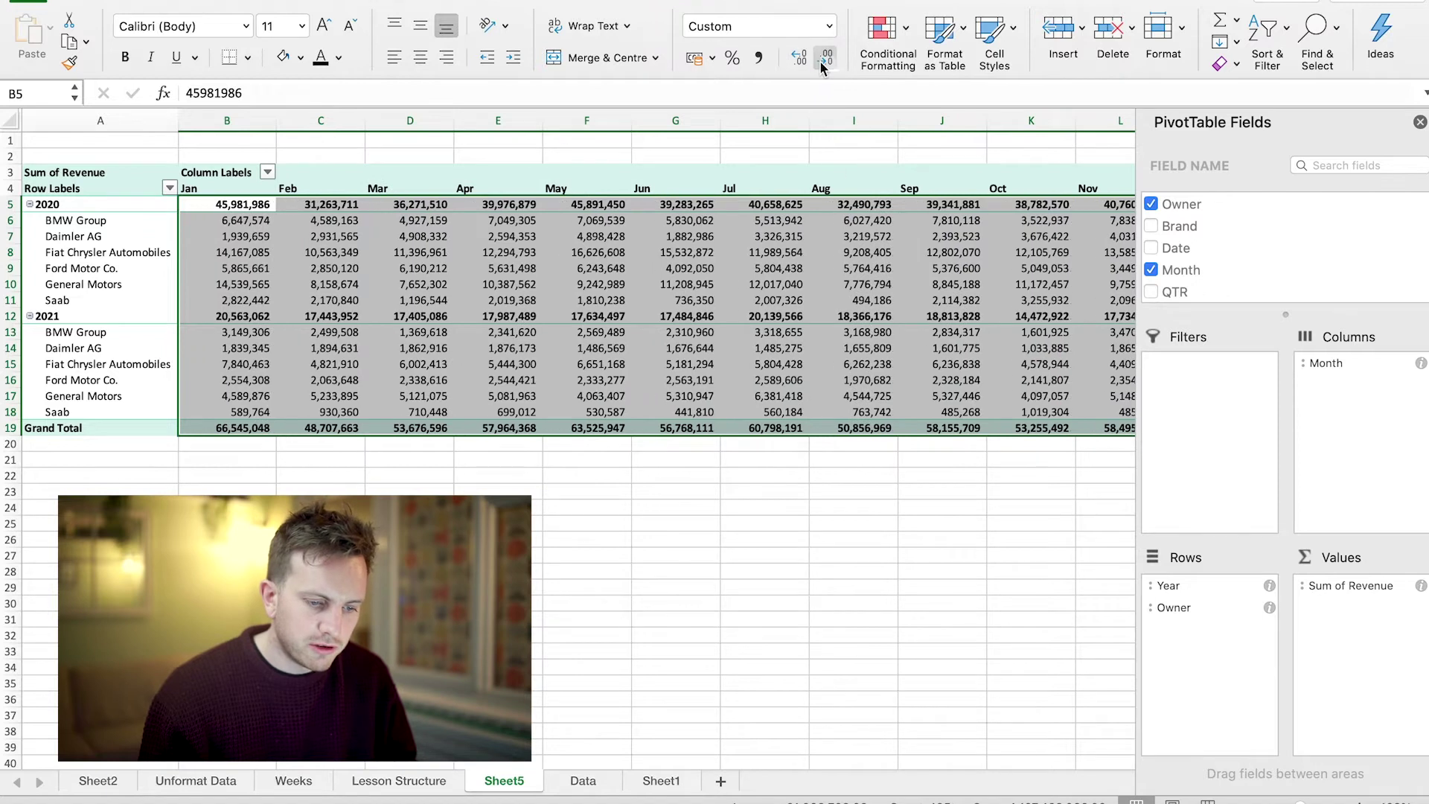
{"action": "left_click", "coordinate": [825, 57]}
{"action": "left_click", "coordinate": [809, 588]}
{"action": "left_click", "coordinate": [942, 332]}
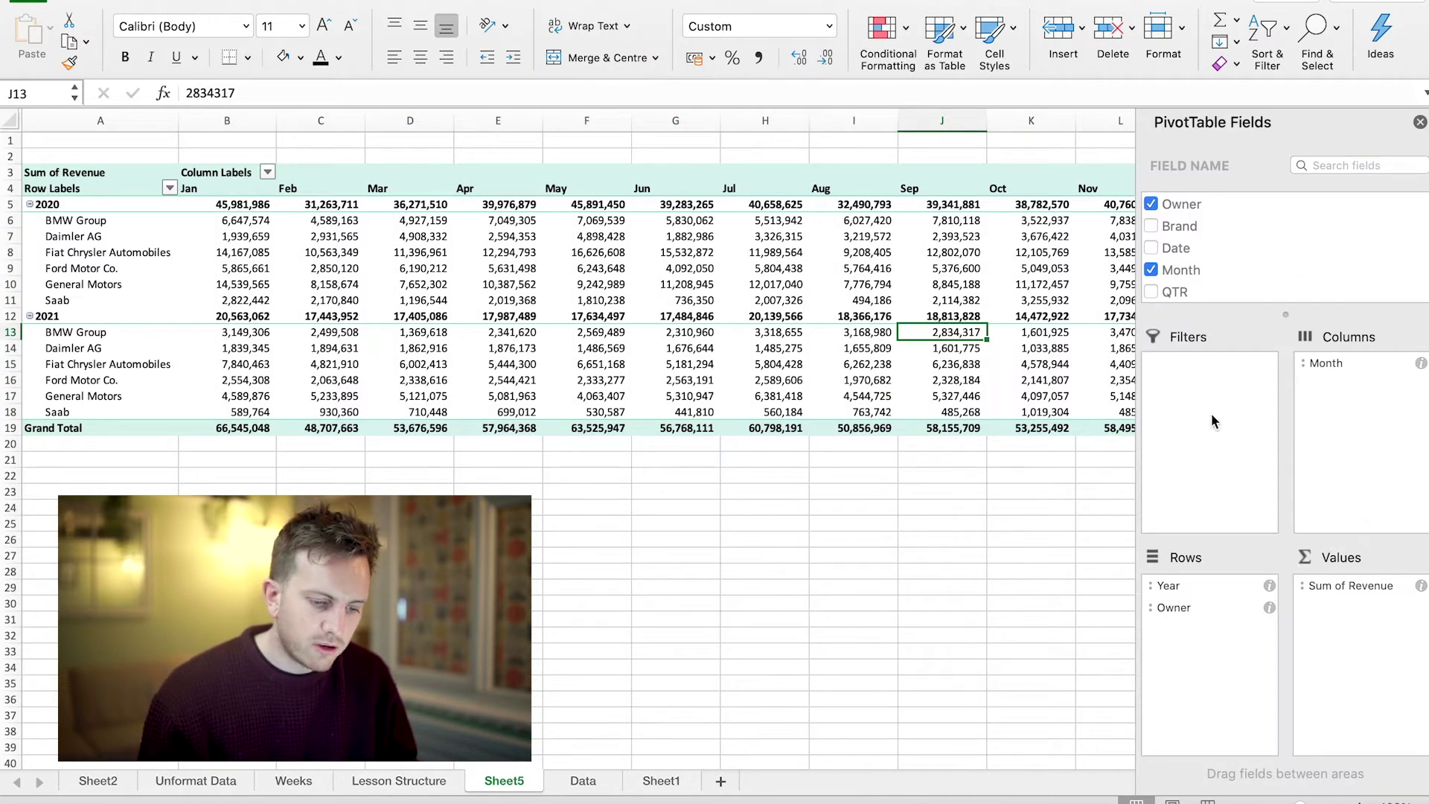
Move the Owner field to the Filters area and add Brand to Rows beneath Year
{"action": "left_click_drag", "start_coordinate": [1189, 608], "coordinate": [1221, 469]}
{"action": "left_click_drag", "start_coordinate": [1176, 226], "coordinate": [1182, 676]}
{"action": "left_click", "coordinate": [260, 379]}
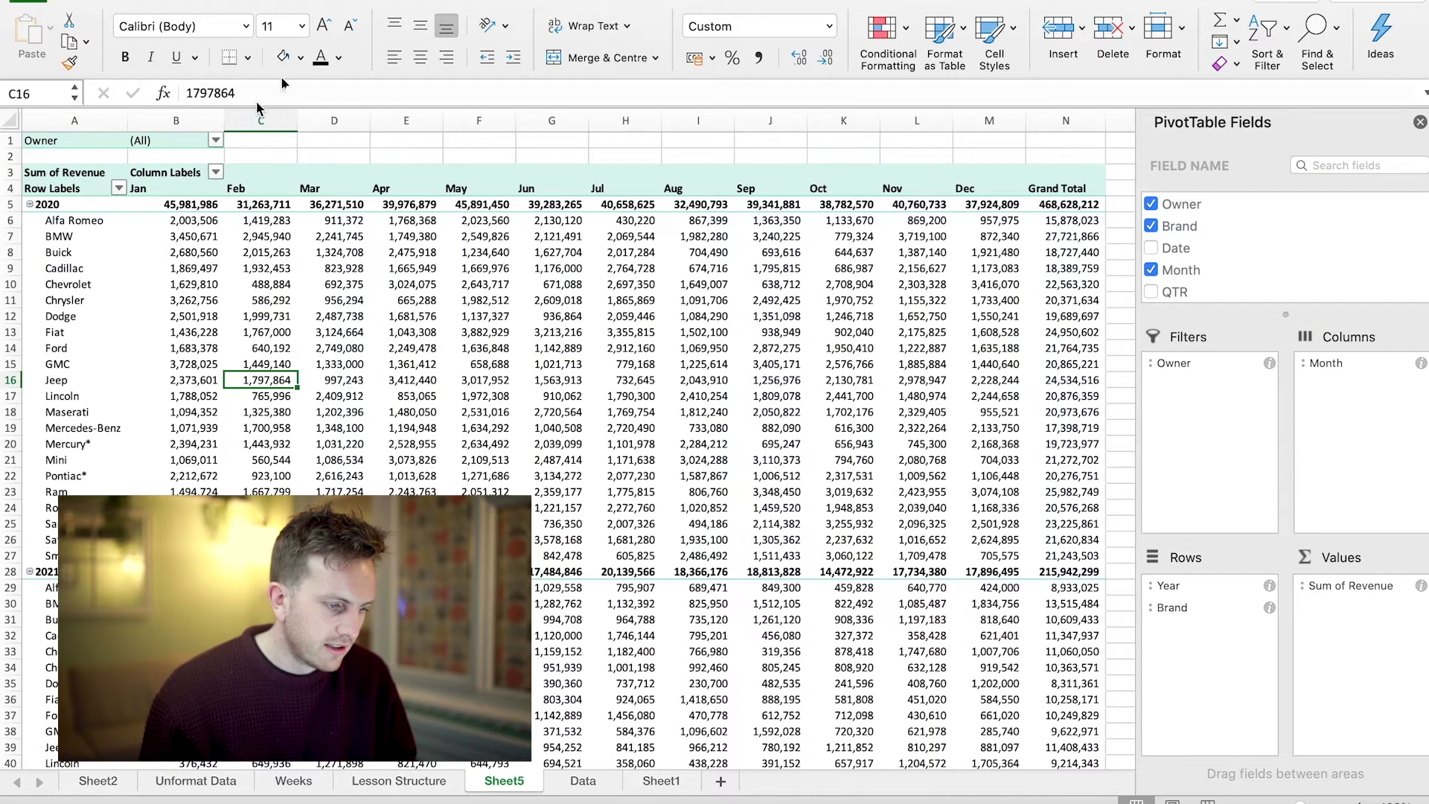
Filter the pivot table's Owner field to show only BMW Group
{"action": "left_click", "coordinate": [215, 140]}
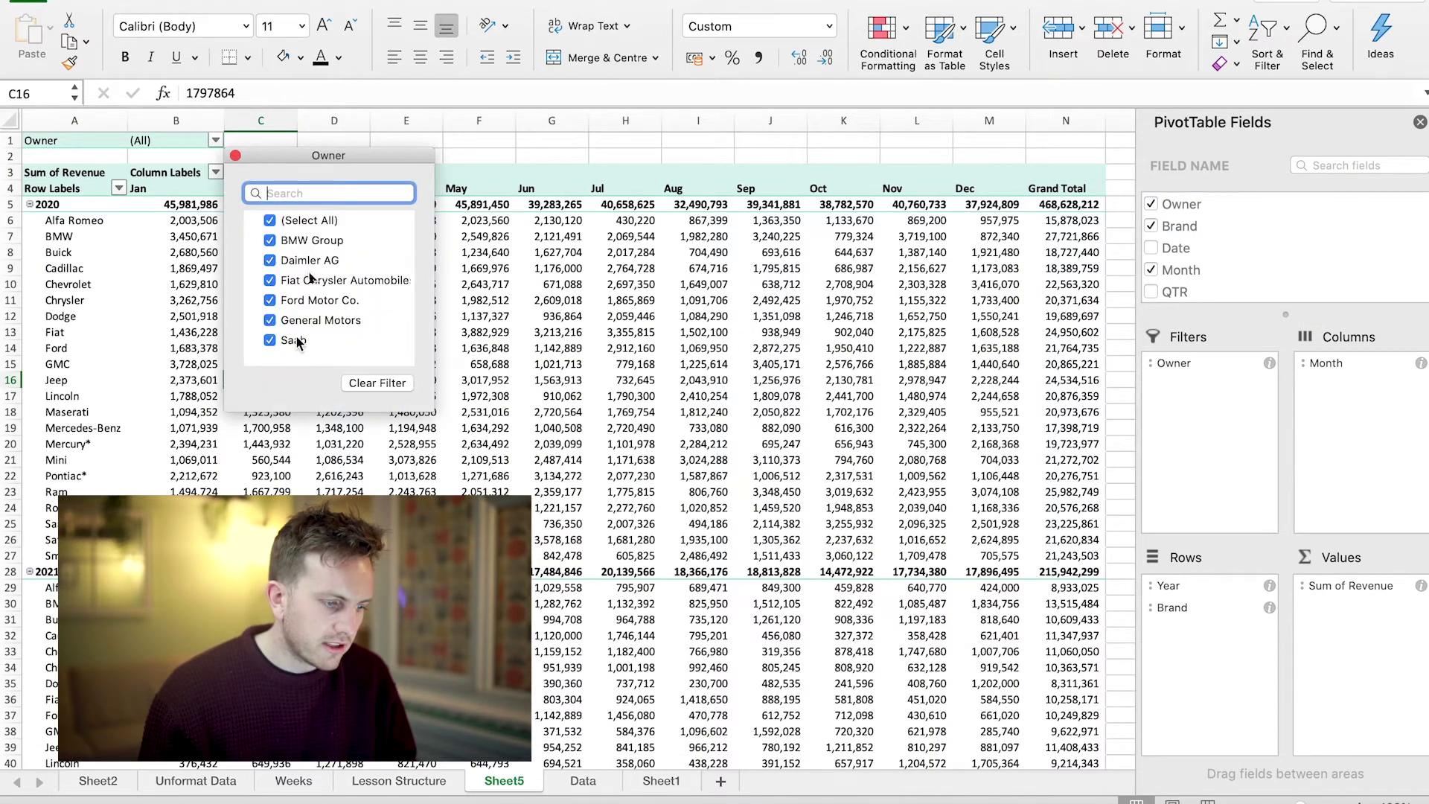
{"action": "left_click", "coordinate": [290, 221]}
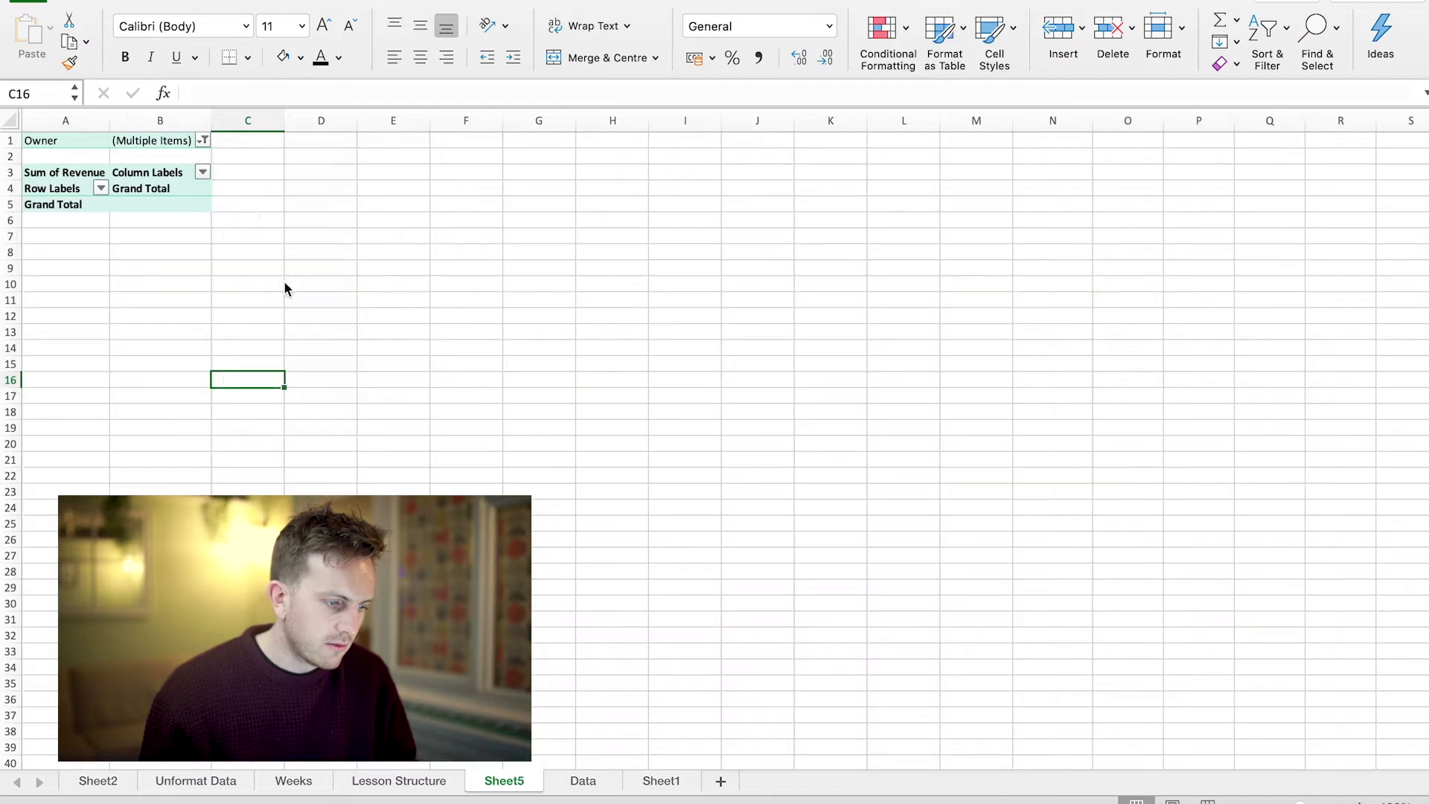
{"action": "left_click", "coordinate": [203, 140]}
{"action": "left_click", "coordinate": [257, 240]}
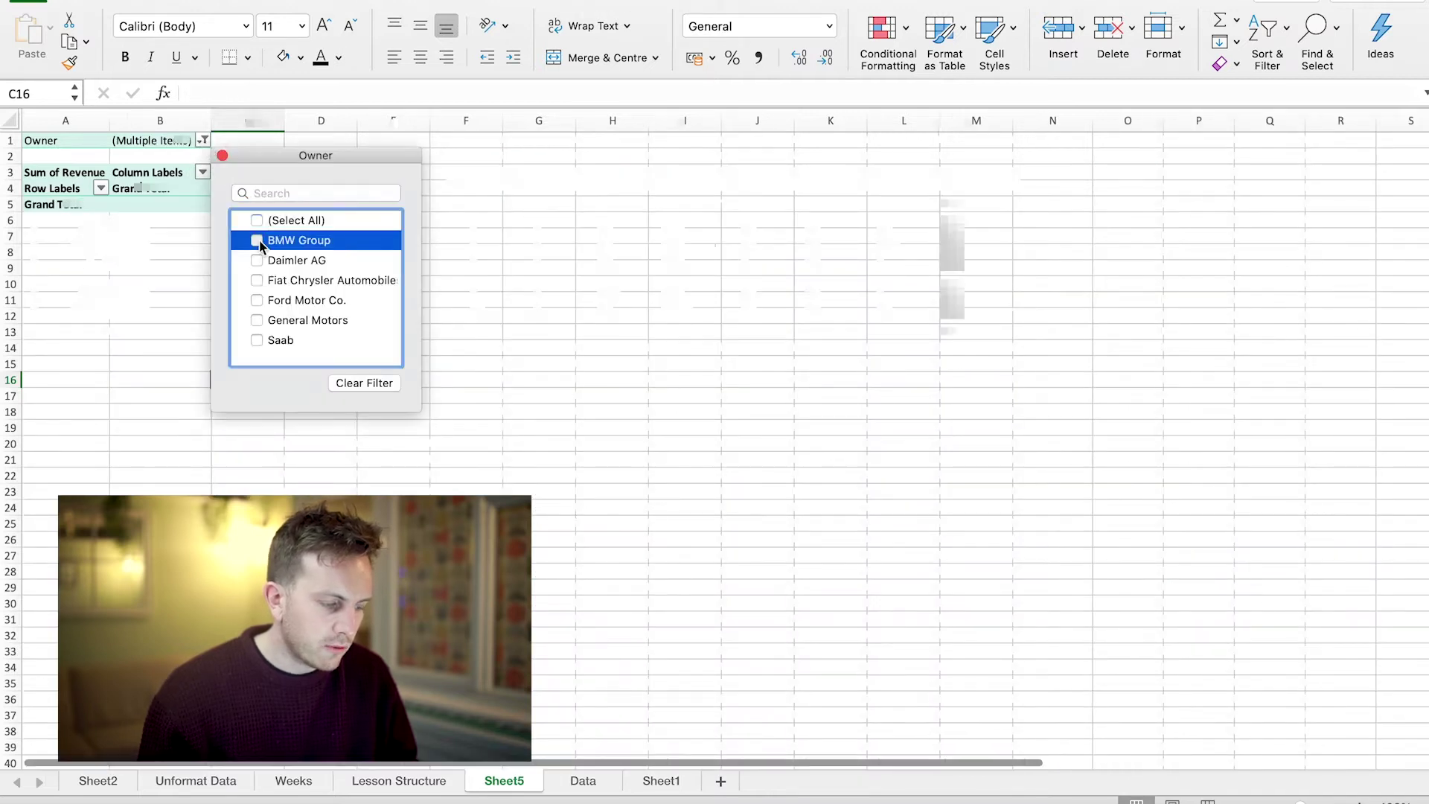
{"action": "left_click", "coordinate": [482, 417]}
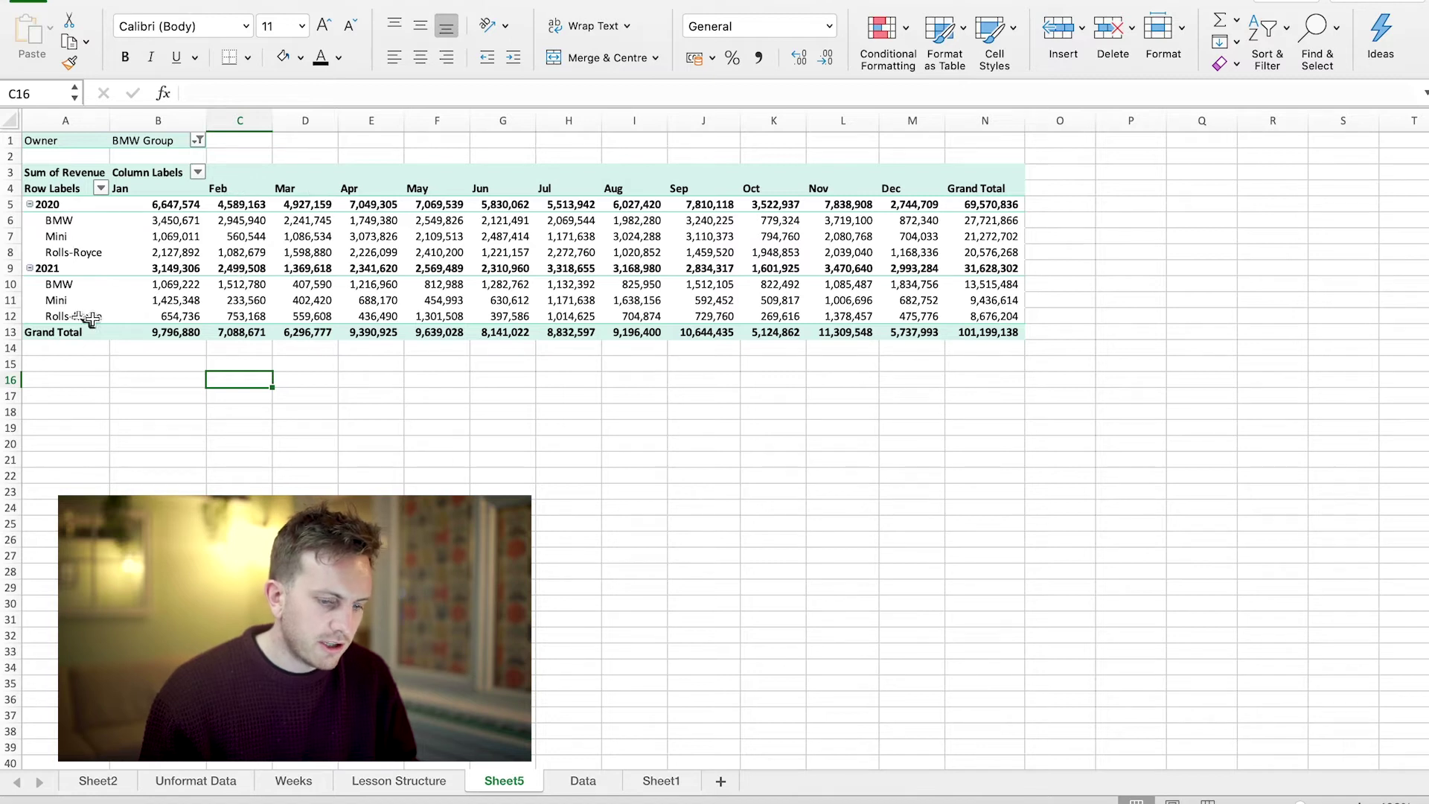
Add Price to the pivot table's Values area and move the Values field from Columns to the top of Rows
{"action": "left_click", "coordinate": [88, 143]}
{"action": "scroll", "coordinate": [1201, 279], "scroll_direction": "down", "scroll_amount": 5}
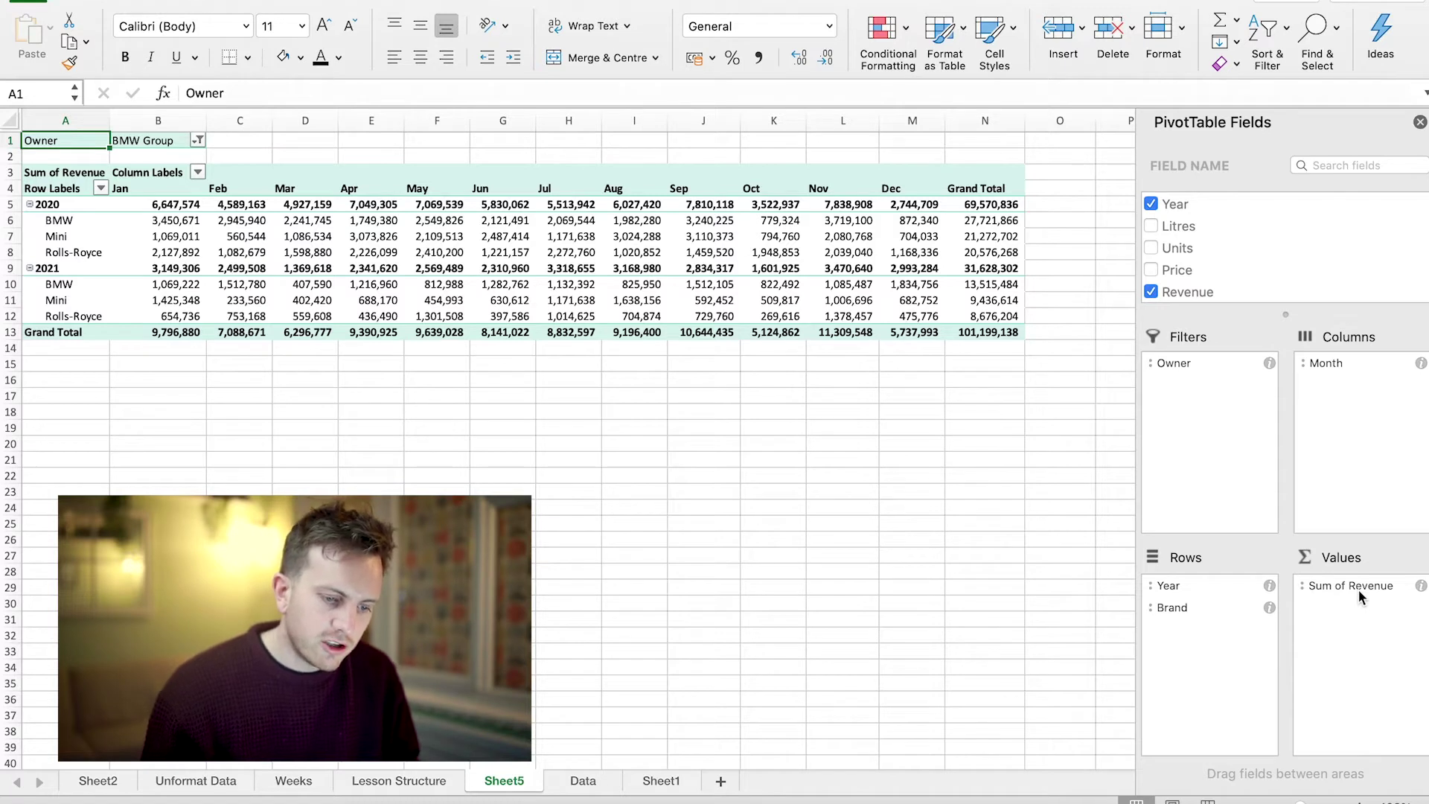
{"action": "left_click_drag", "start_coordinate": [1180, 270], "coordinate": [1332, 603]}
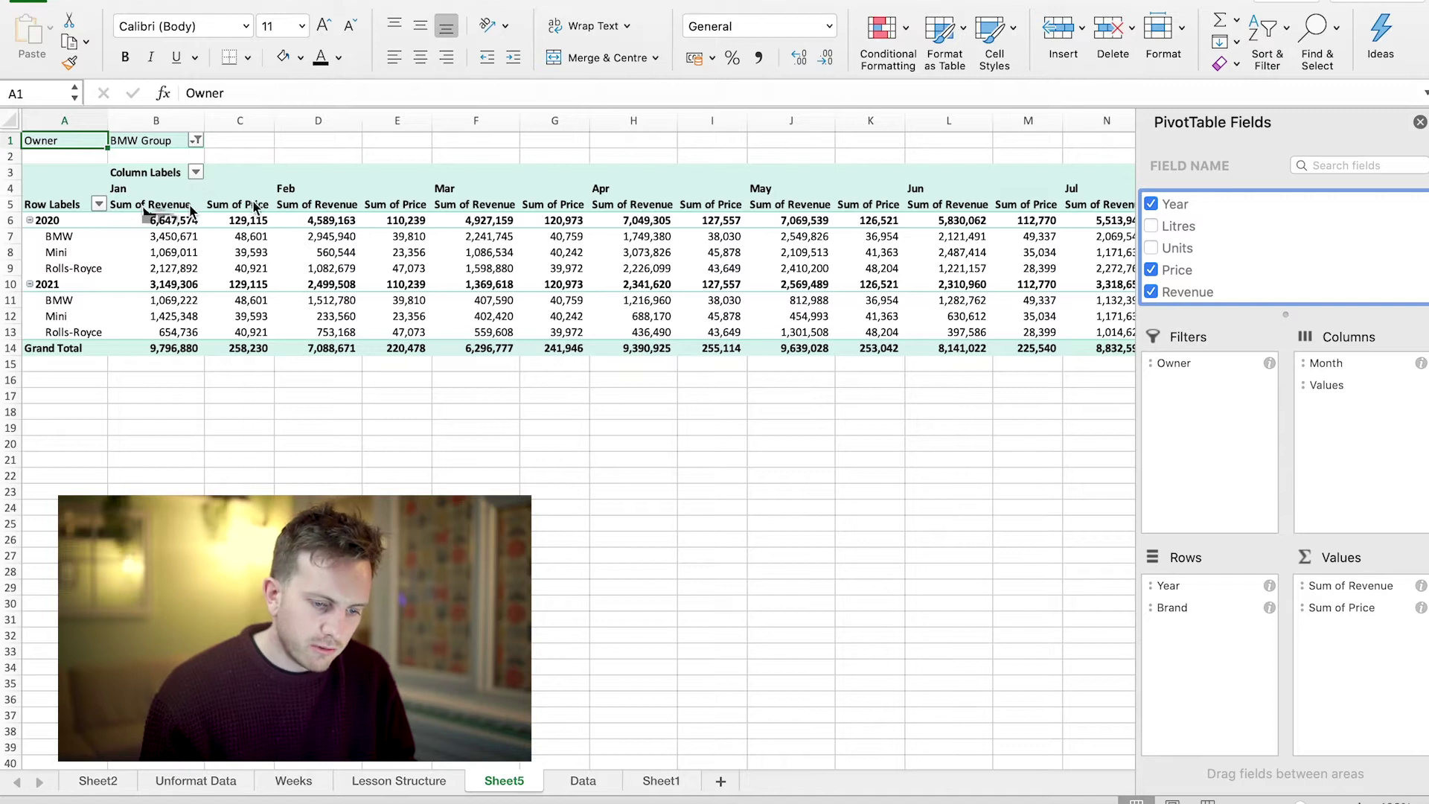
{"action": "left_click_drag", "start_coordinate": [1338, 386], "coordinate": [1203, 579]}
{"action": "left_click", "coordinate": [733, 620]}
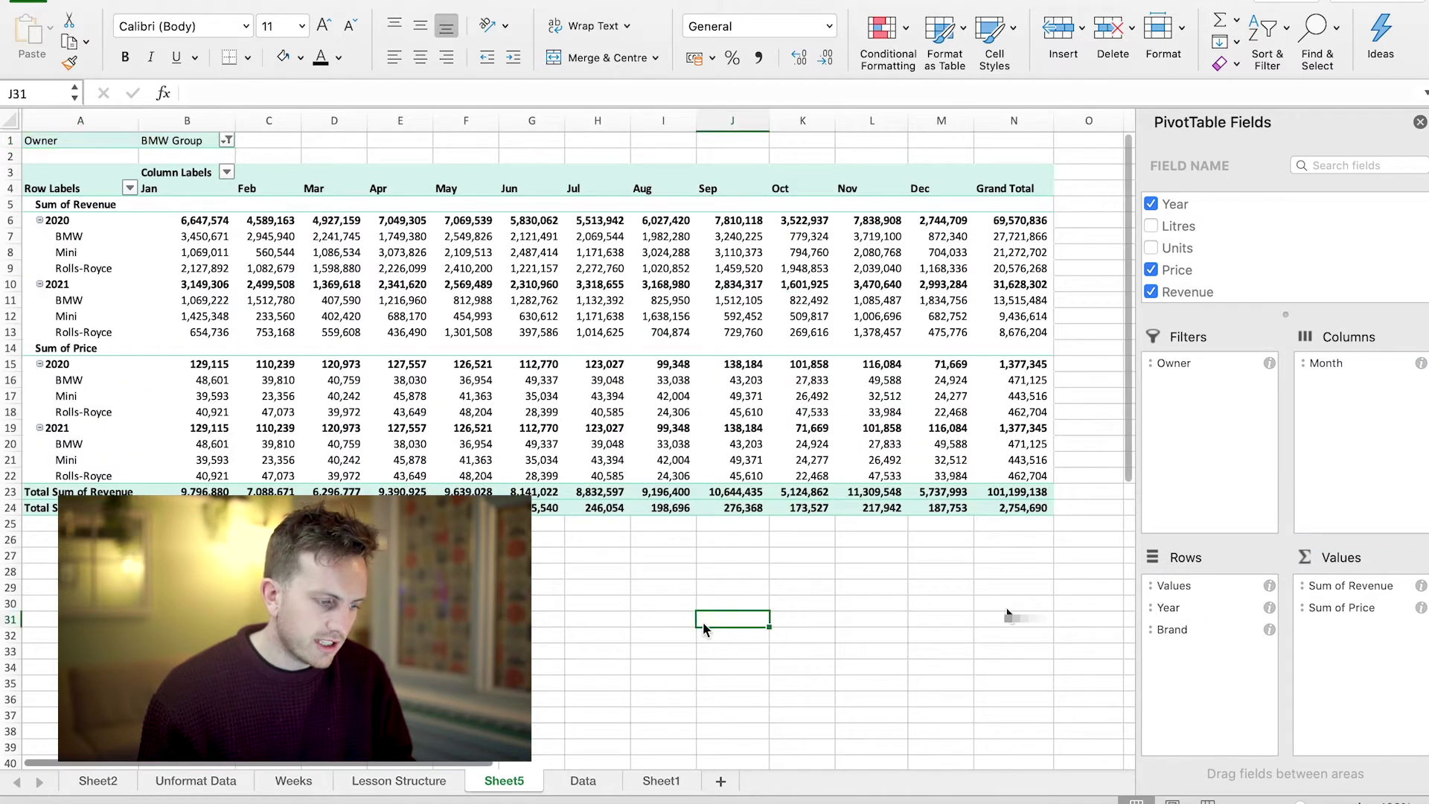
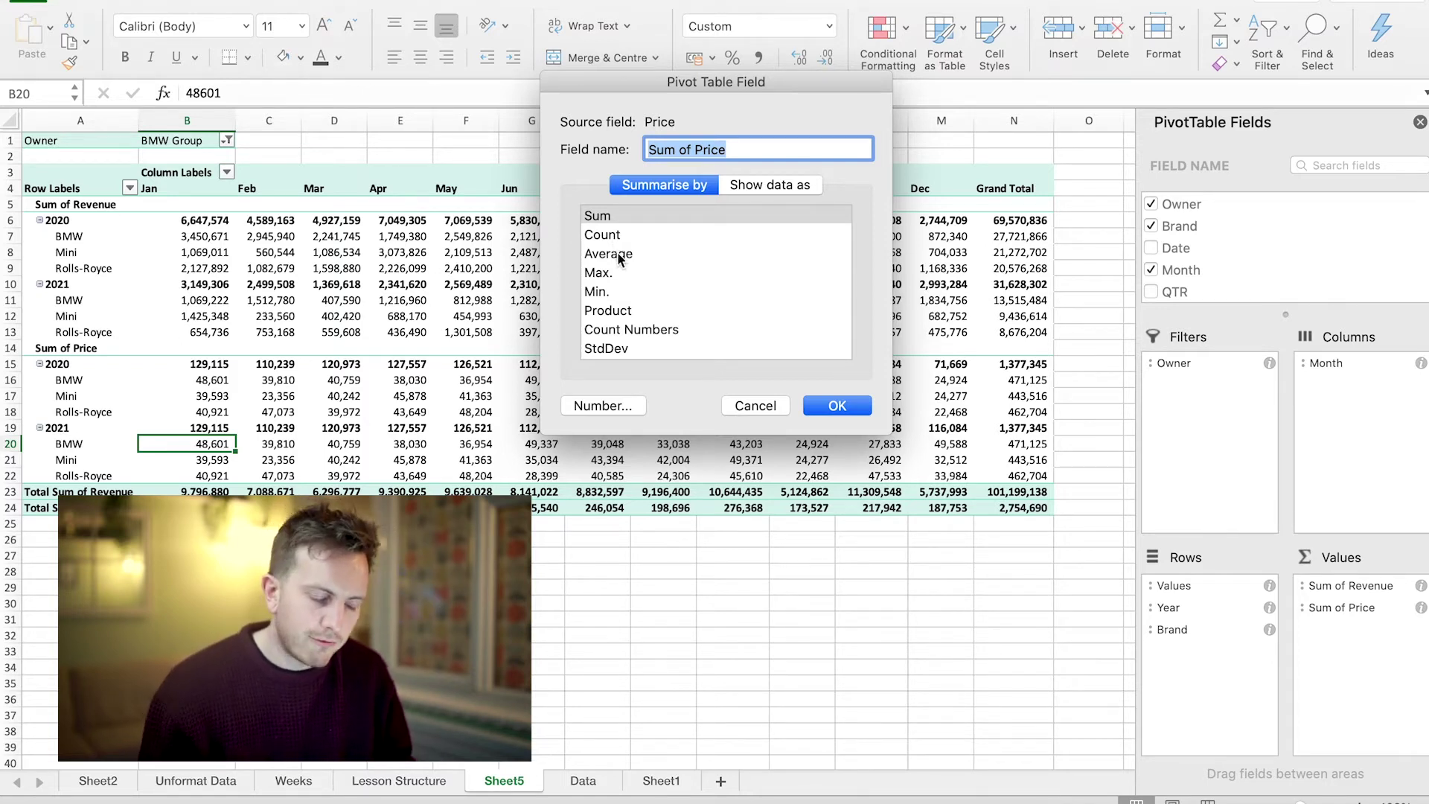
Summarise the Price value field by Average instead of Sum and check the averaged prices
{"action": "left_click", "coordinate": [618, 255]}
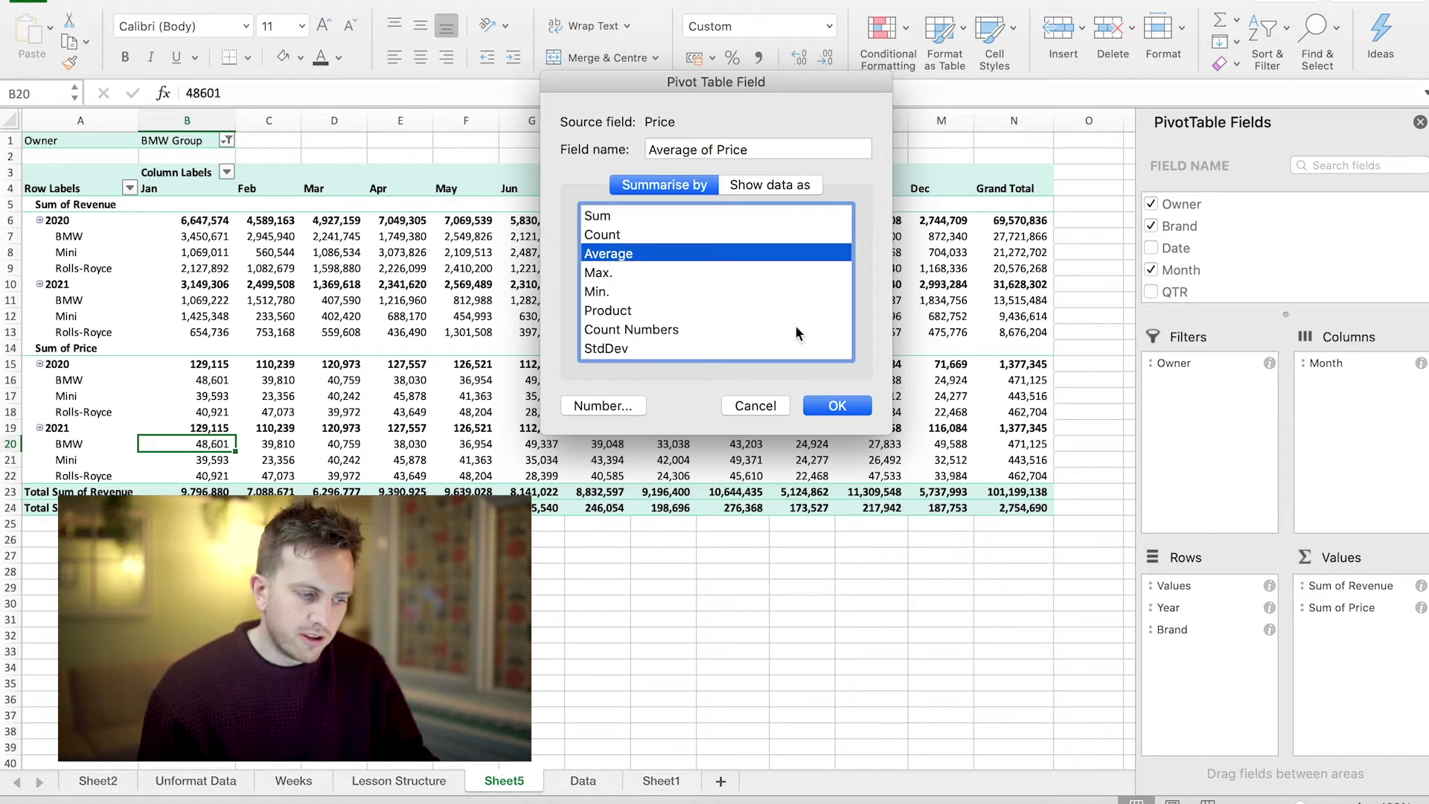
{"action": "left_click", "coordinate": [853, 406]}
{"action": "left_click", "coordinate": [335, 571]}
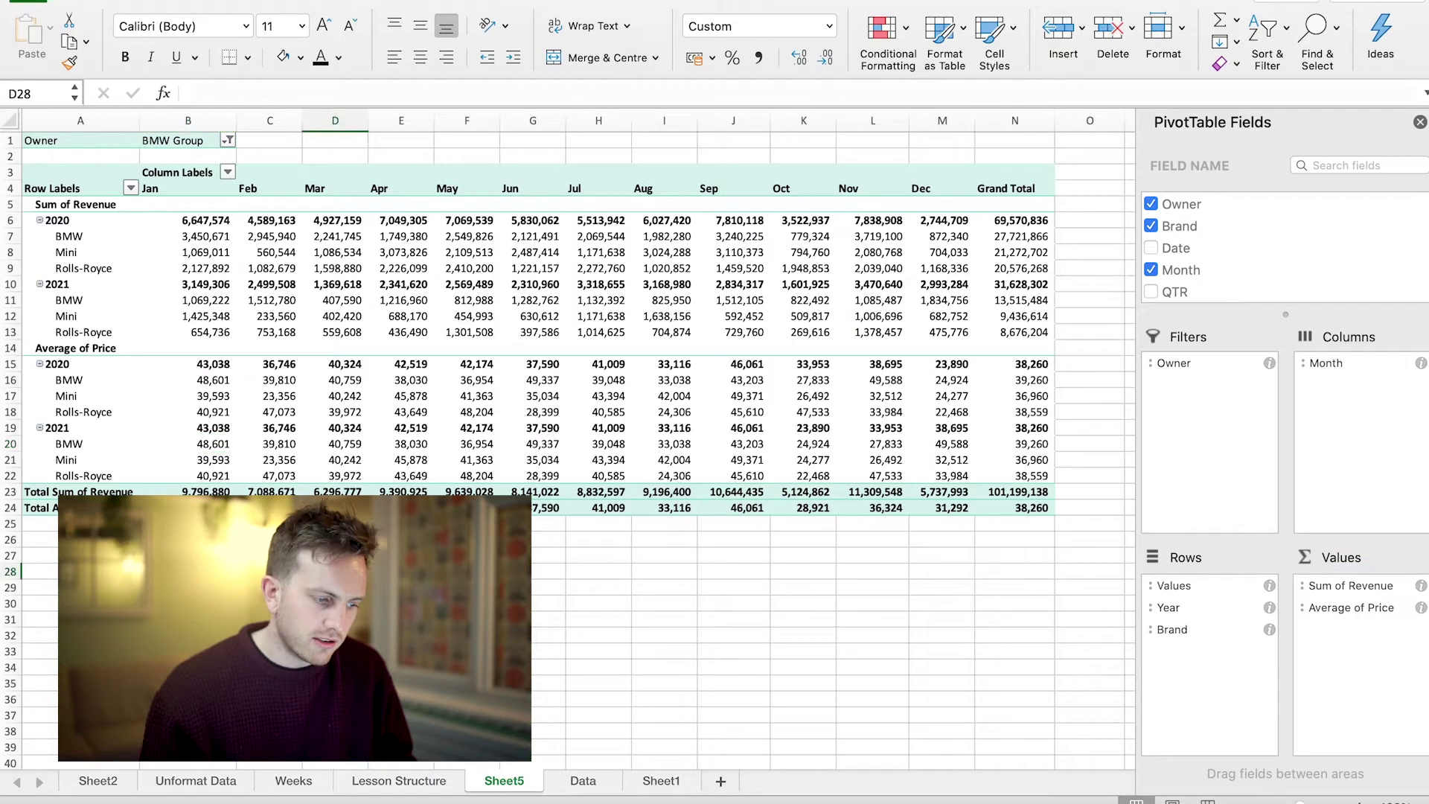
{"action": "left_click_drag", "start_coordinate": [213, 384], "coordinate": [404, 393]}
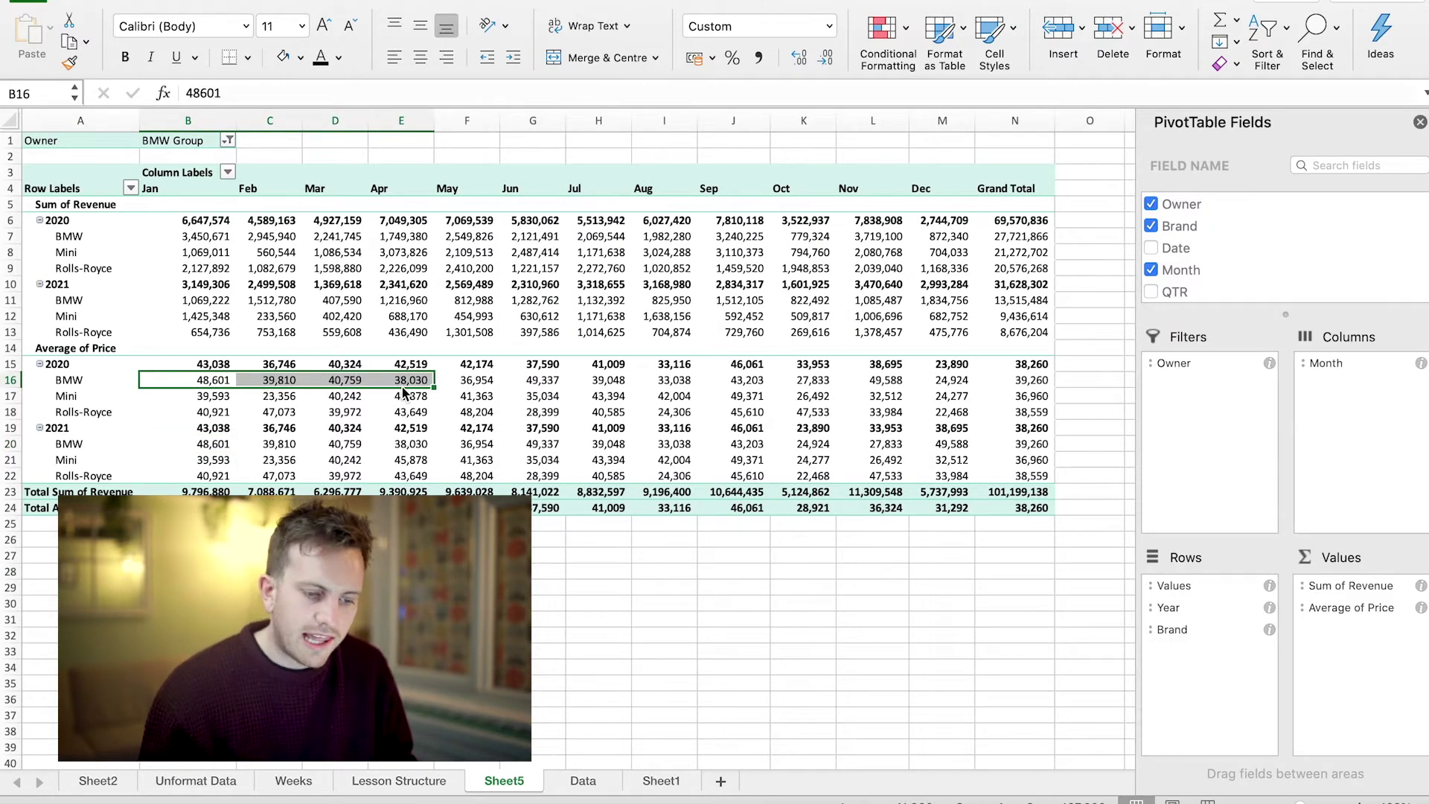
{"action": "left_click", "coordinate": [873, 364]}
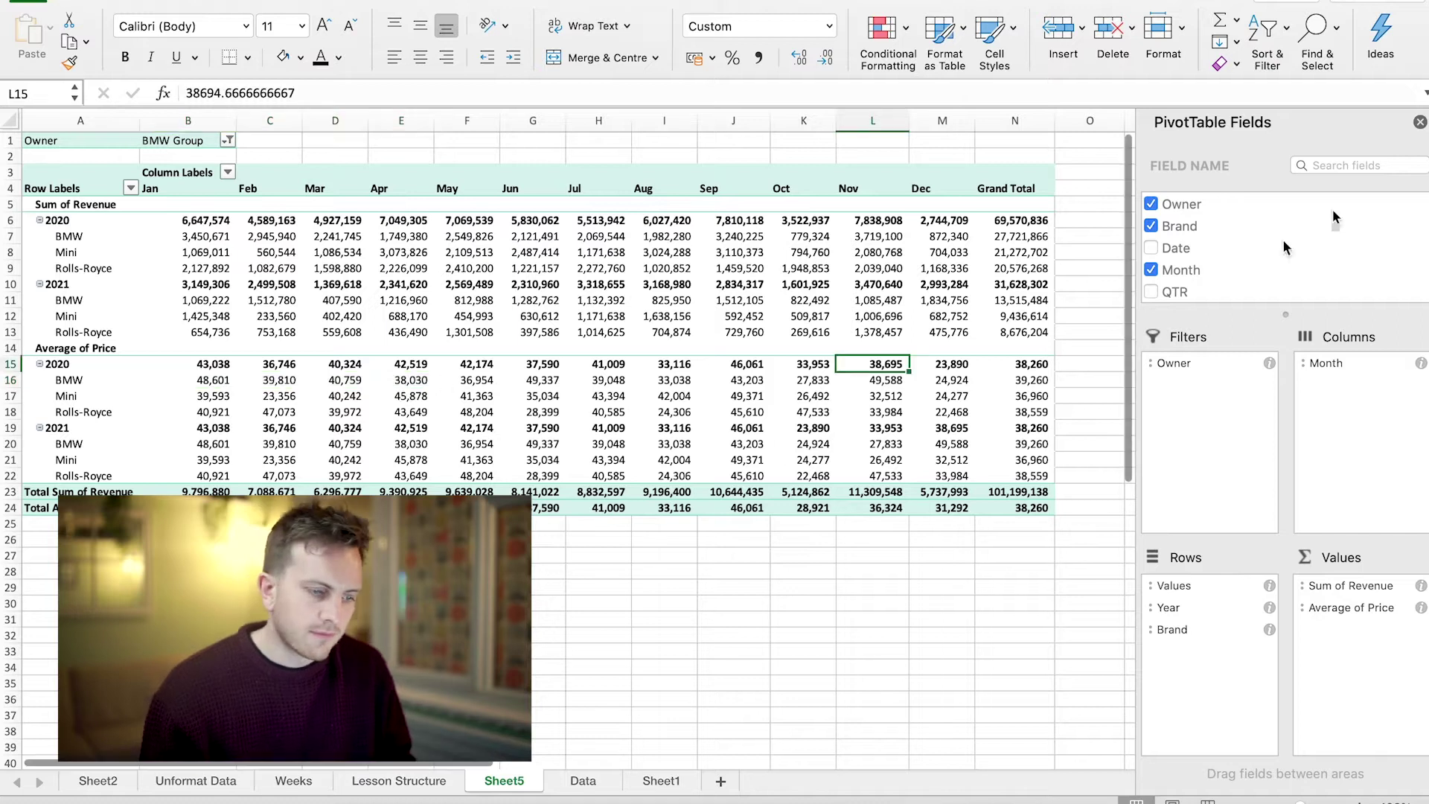
Reset the Owner filter to include all owners
{"action": "left_click", "coordinate": [229, 140]}
{"action": "left_click", "coordinate": [282, 220]}
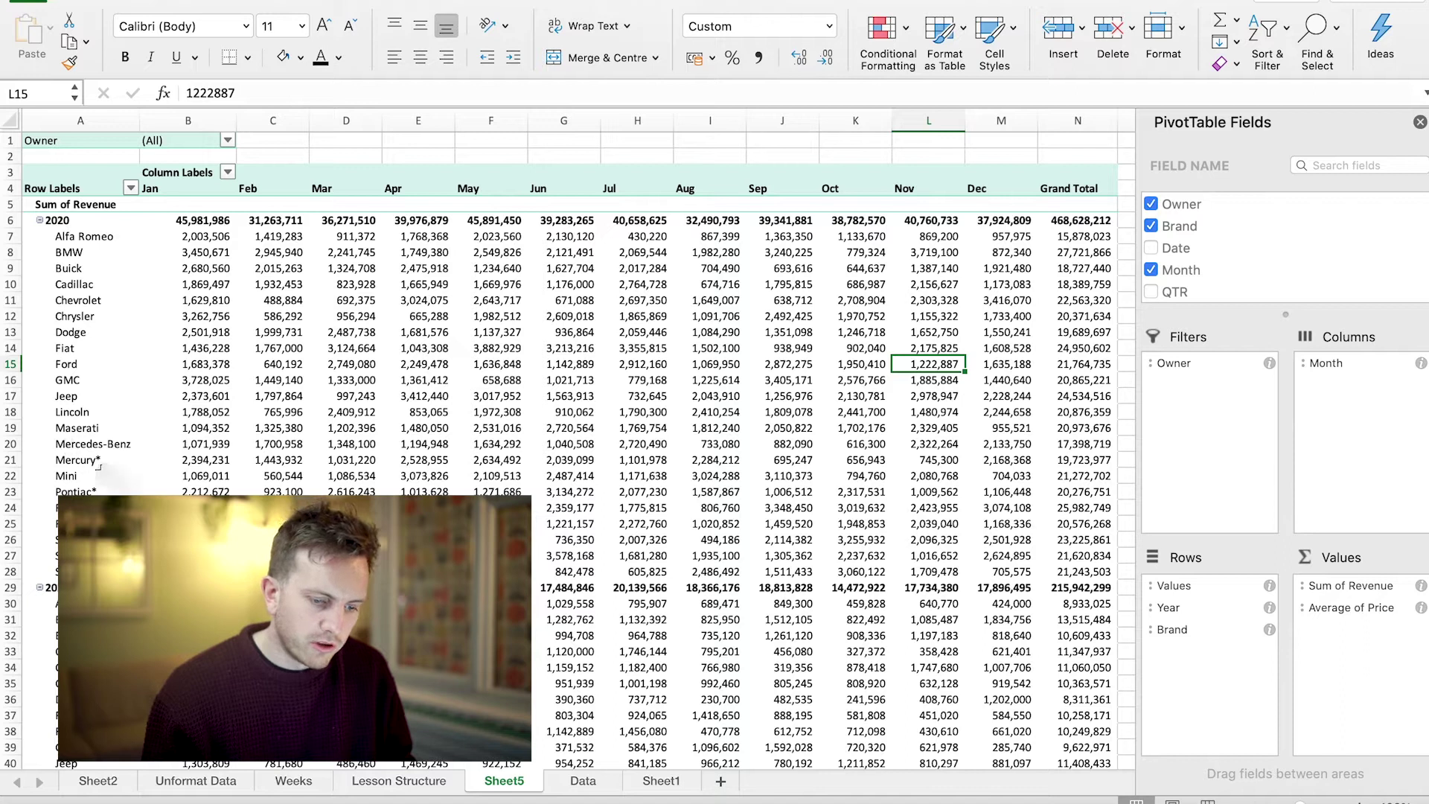
Move the Owner field from Filters to Rows, between Year and Brand
{"action": "left_click_drag", "start_coordinate": [1175, 363], "coordinate": [1220, 625]}
{"action": "left_click", "coordinate": [395, 459]}
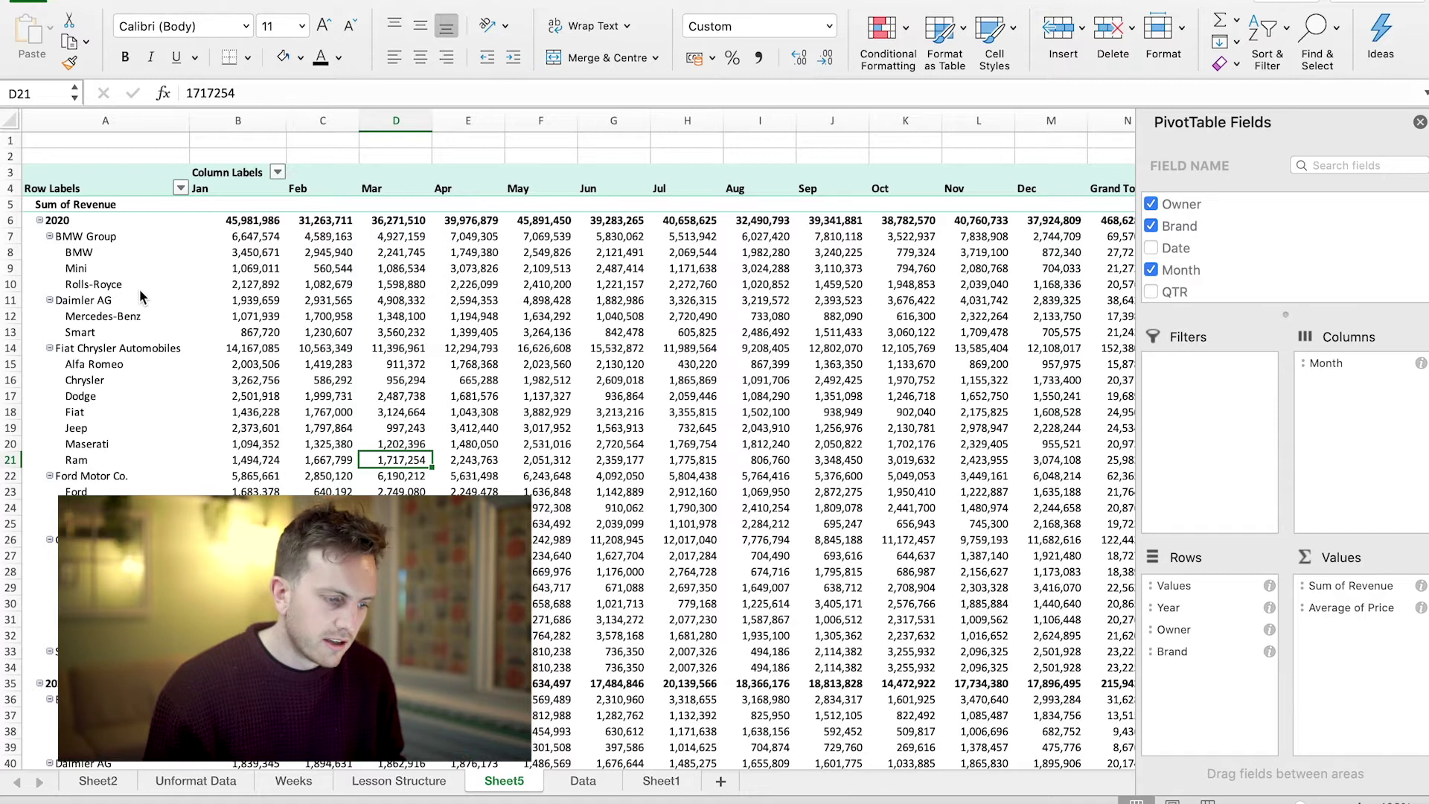
Turn on the Classic Pivot Table layout in the pivot table's display options
{"action": "right_click", "coordinate": [195, 282]}
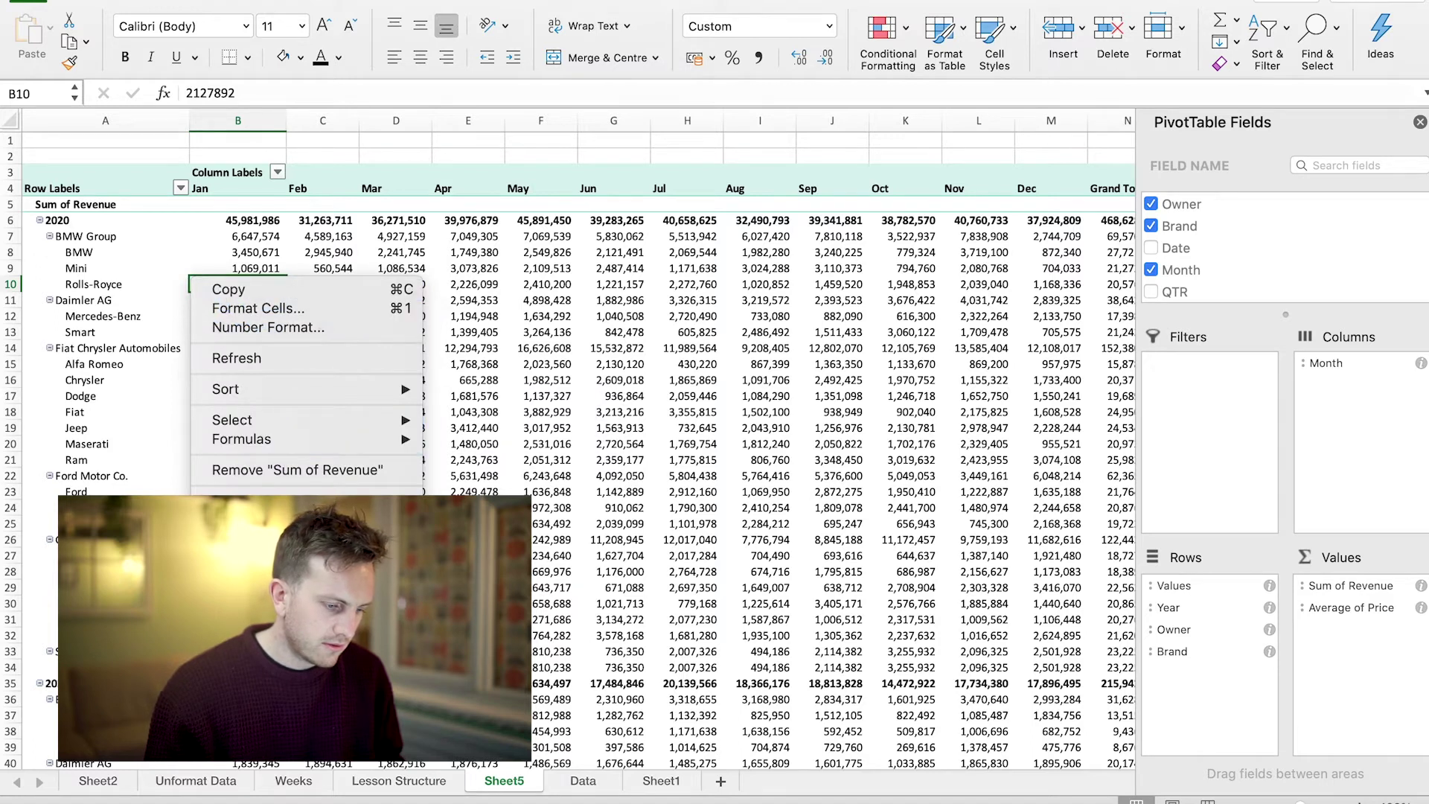
{"action": "left_click", "coordinate": [280, 455]}
{"action": "right_click", "coordinate": [280, 459]}
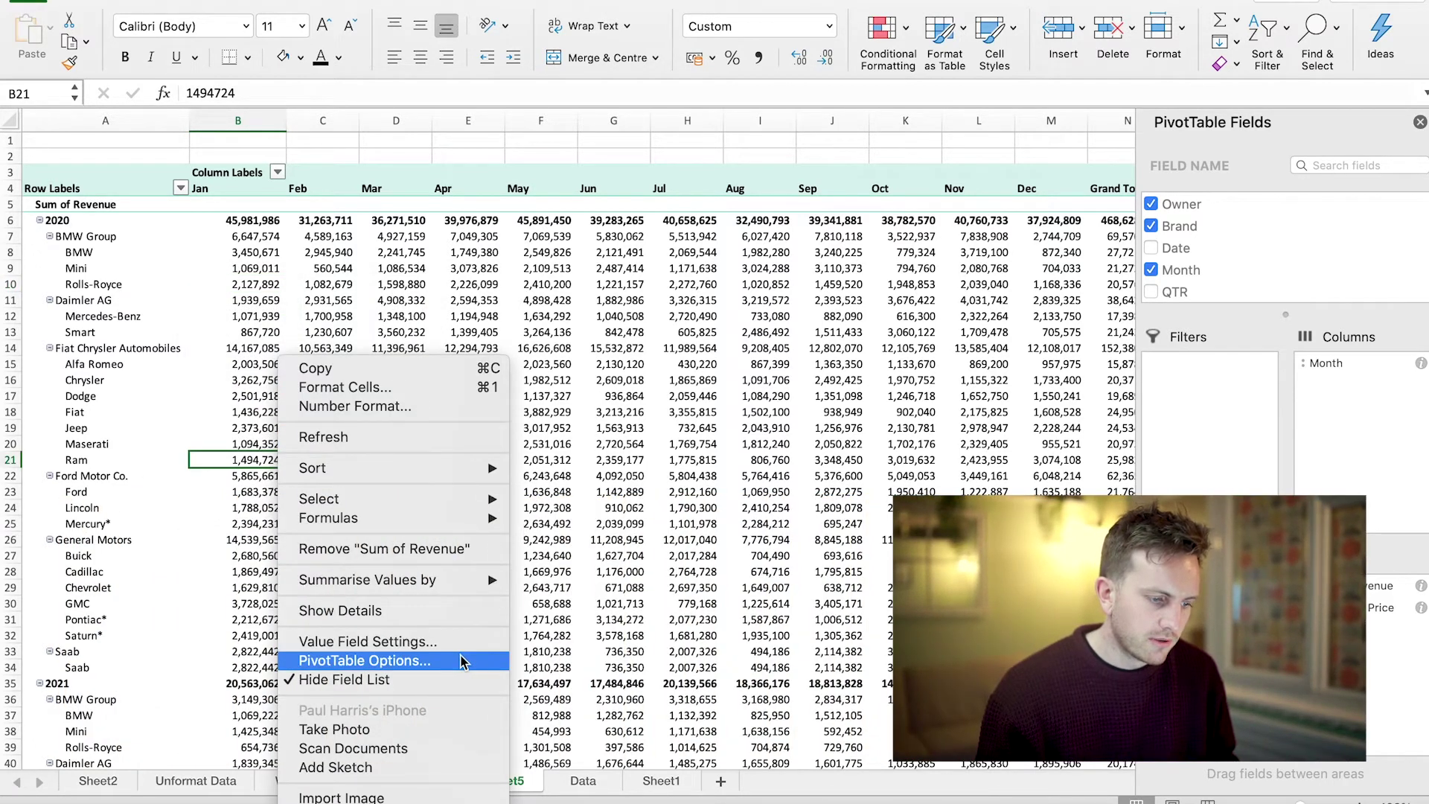
{"action": "left_click", "coordinate": [462, 661]}
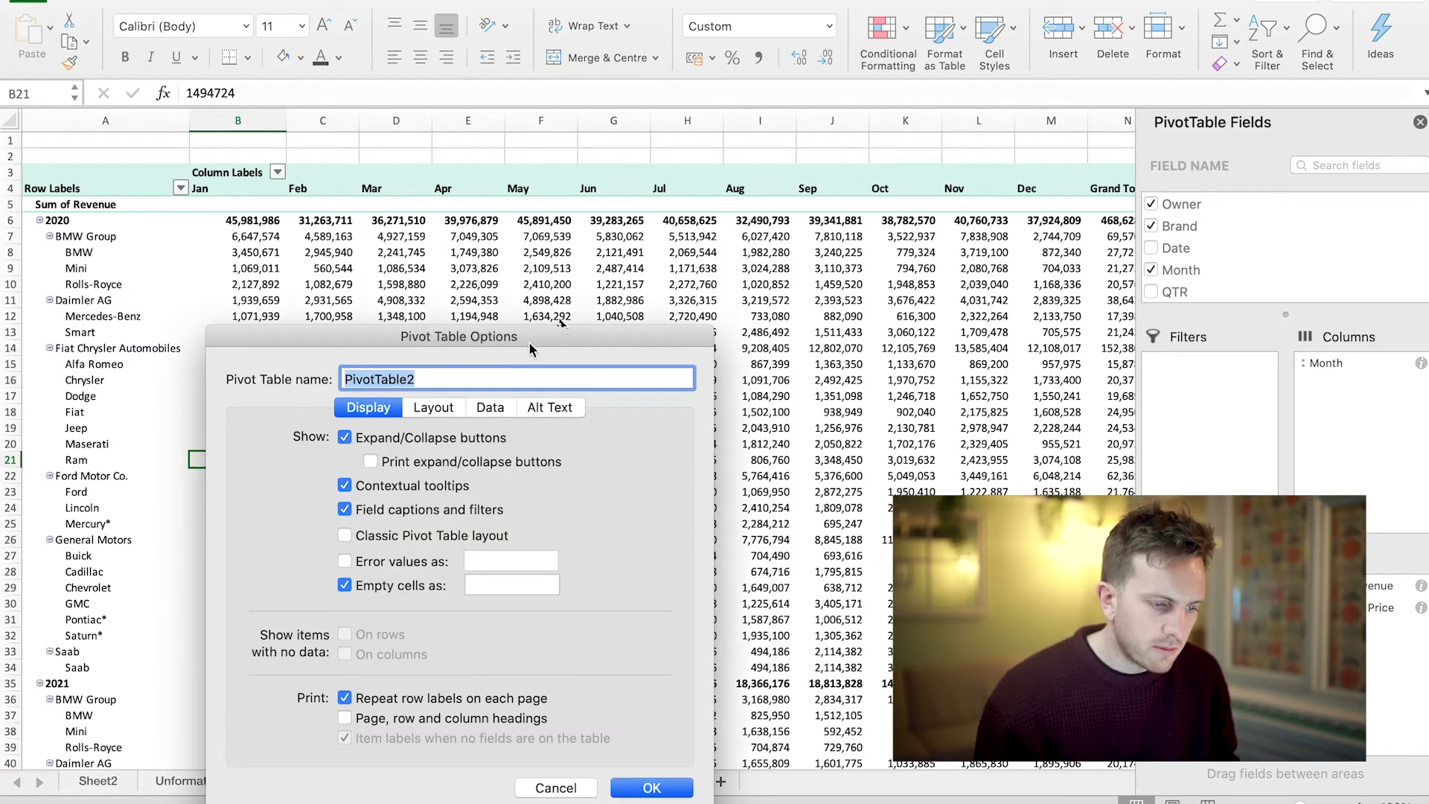
{"action": "left_click_drag", "start_coordinate": [528, 337], "coordinate": [737, 110]}
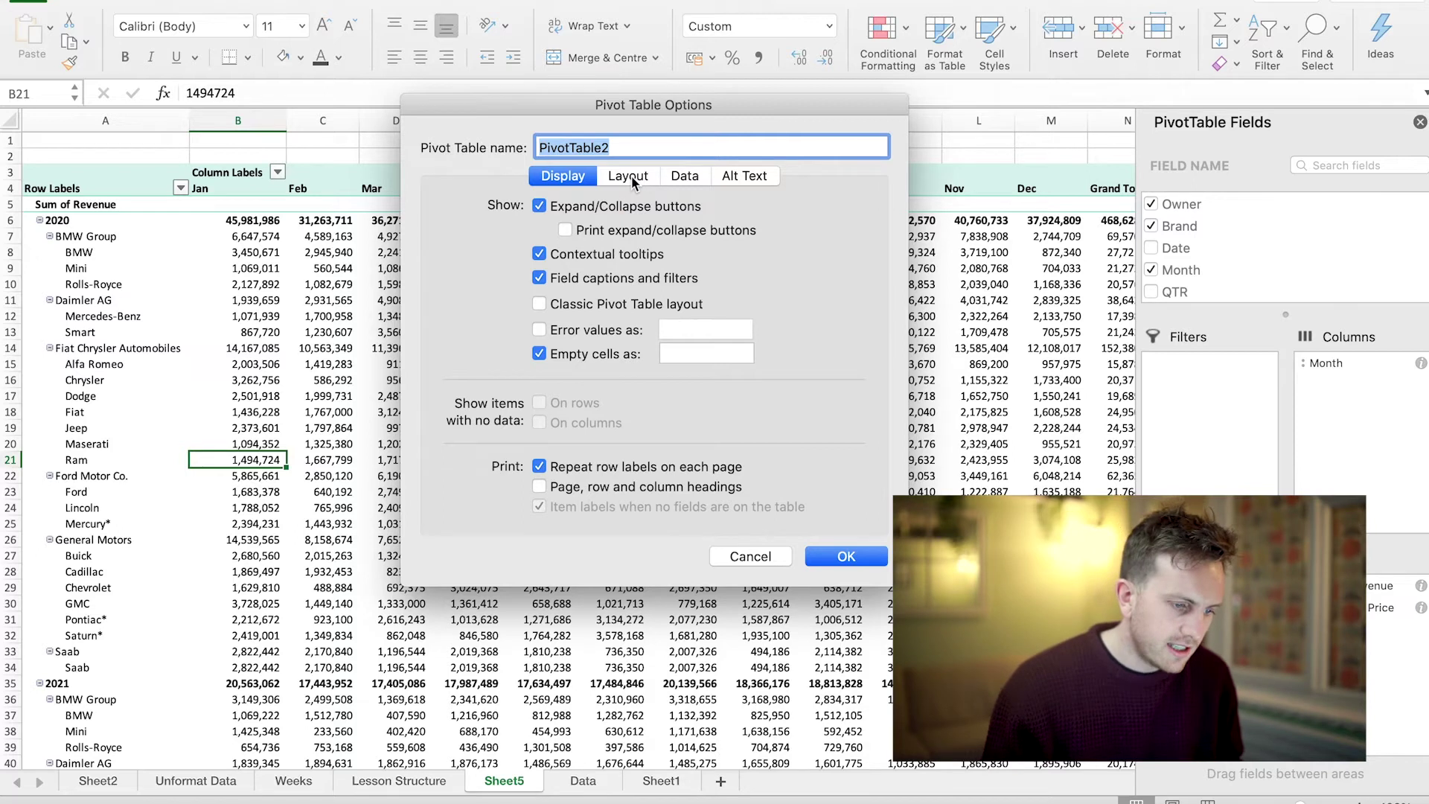
{"action": "left_click", "coordinate": [684, 177]}
{"action": "left_click", "coordinate": [575, 181]}
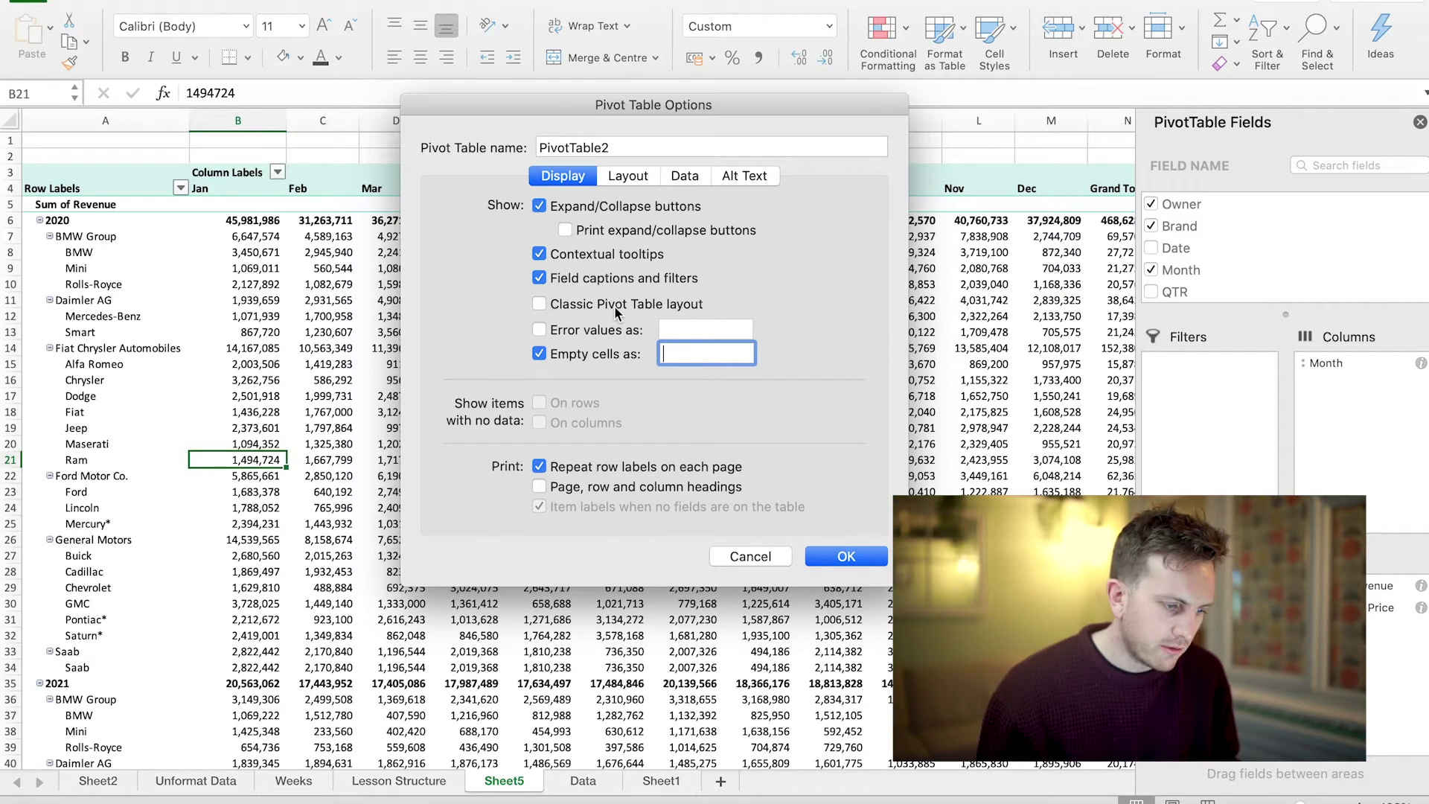
{"action": "left_click", "coordinate": [856, 558]}
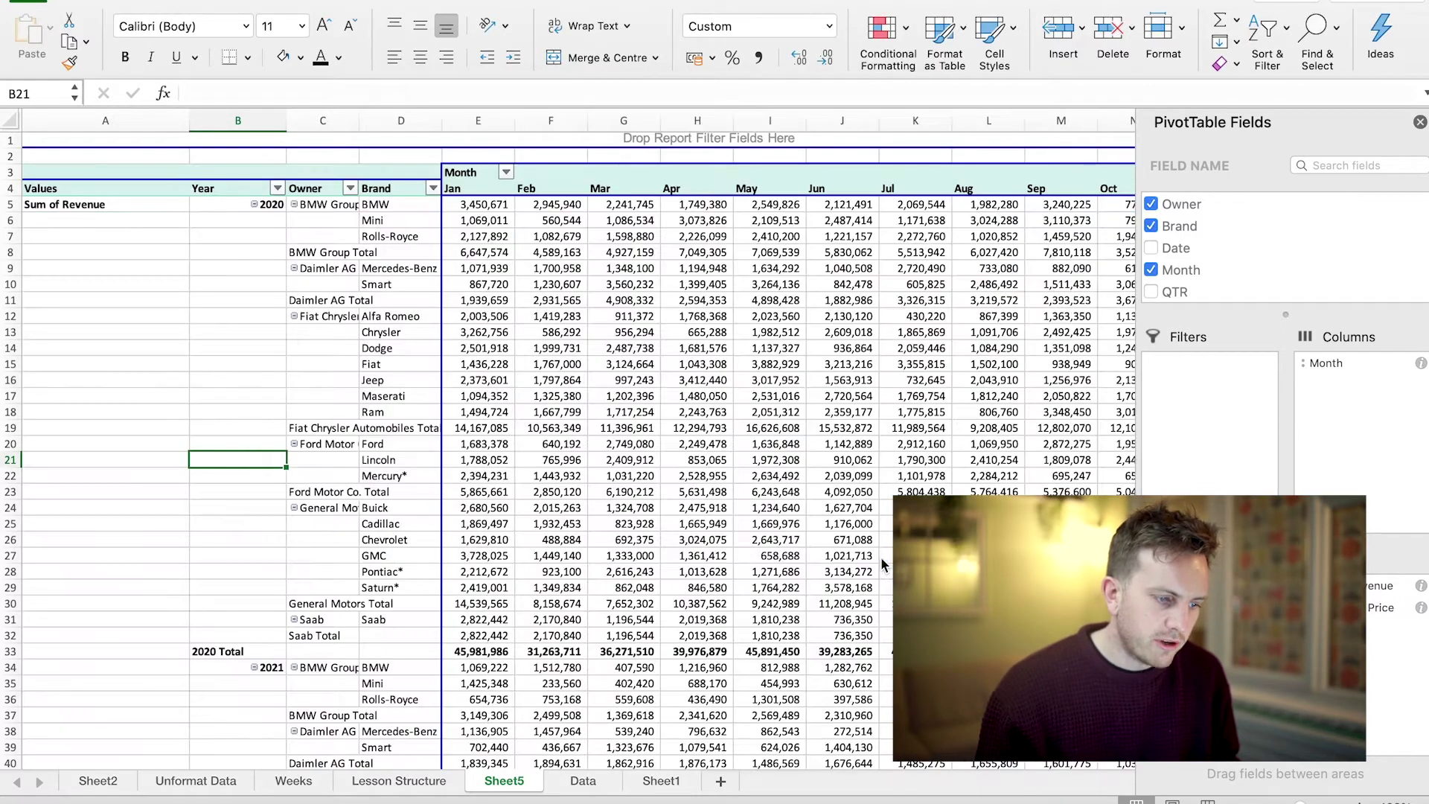
{"action": "left_click", "coordinate": [636, 398]}
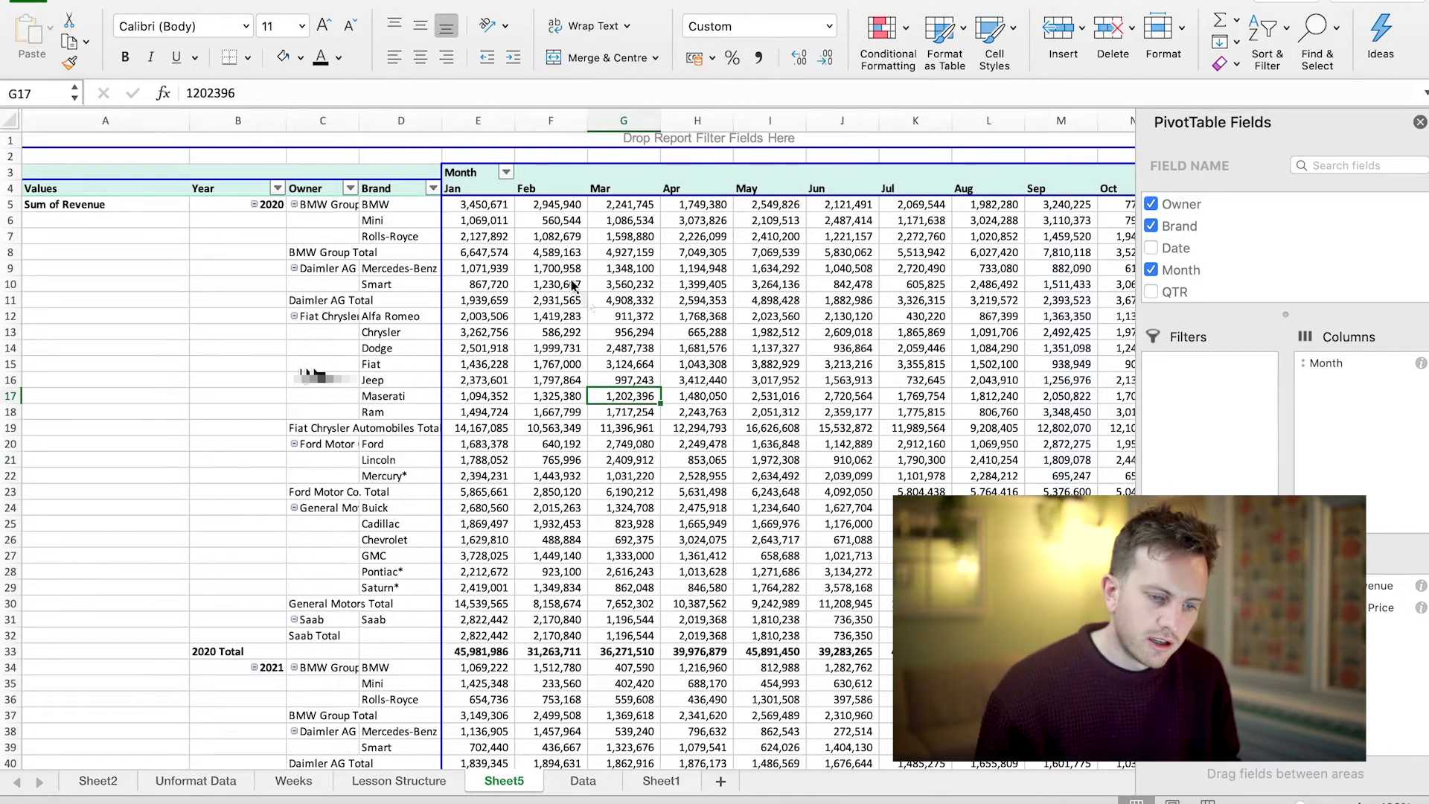
Remove the Owner subtotals and the Year total rows from the pivot table
{"action": "scroll", "coordinate": [588, 304], "scroll_direction": "down", "scroll_amount": 2}
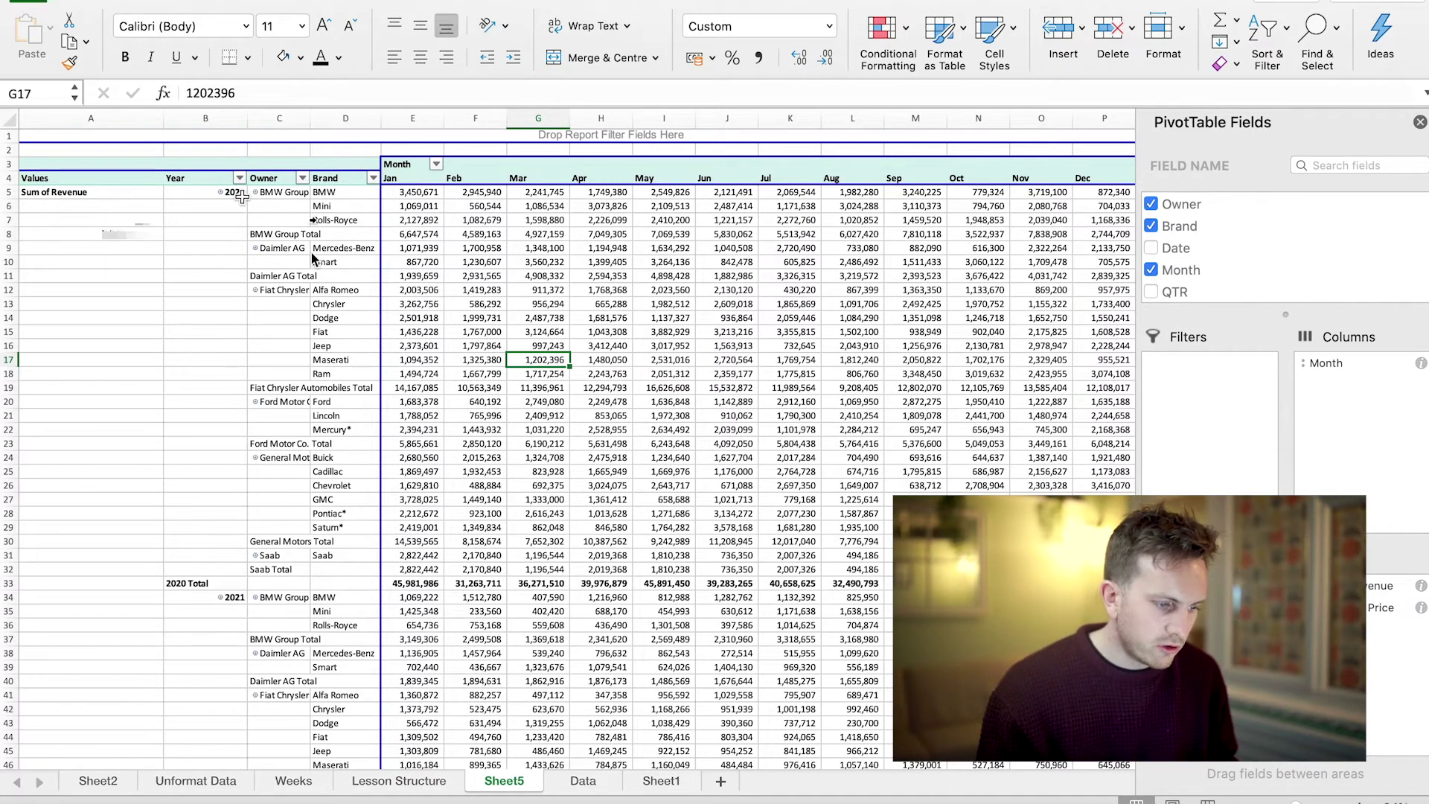
{"action": "left_click", "coordinate": [288, 236]}
{"action": "right_click", "coordinate": [288, 238]}
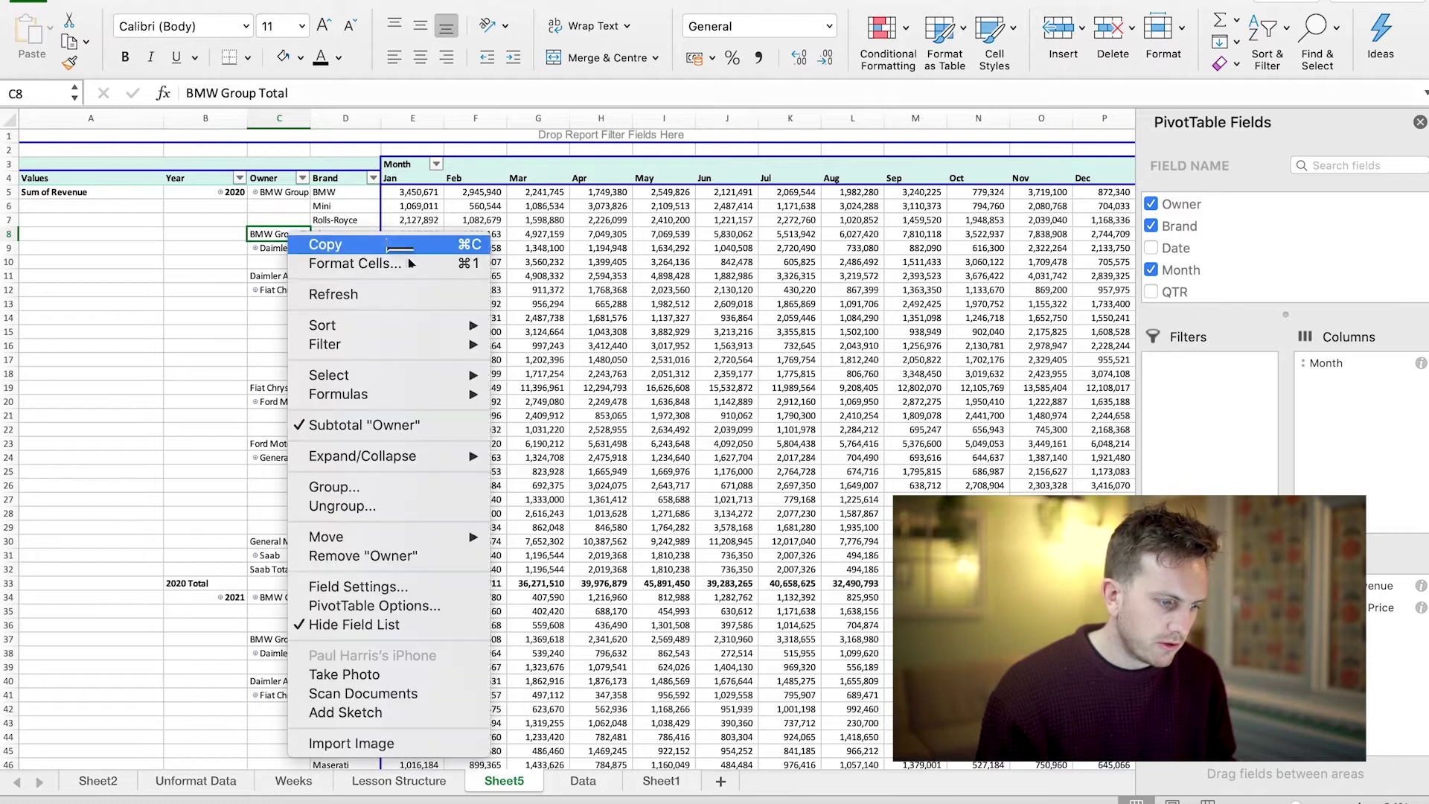
{"action": "left_click", "coordinate": [402, 427]}
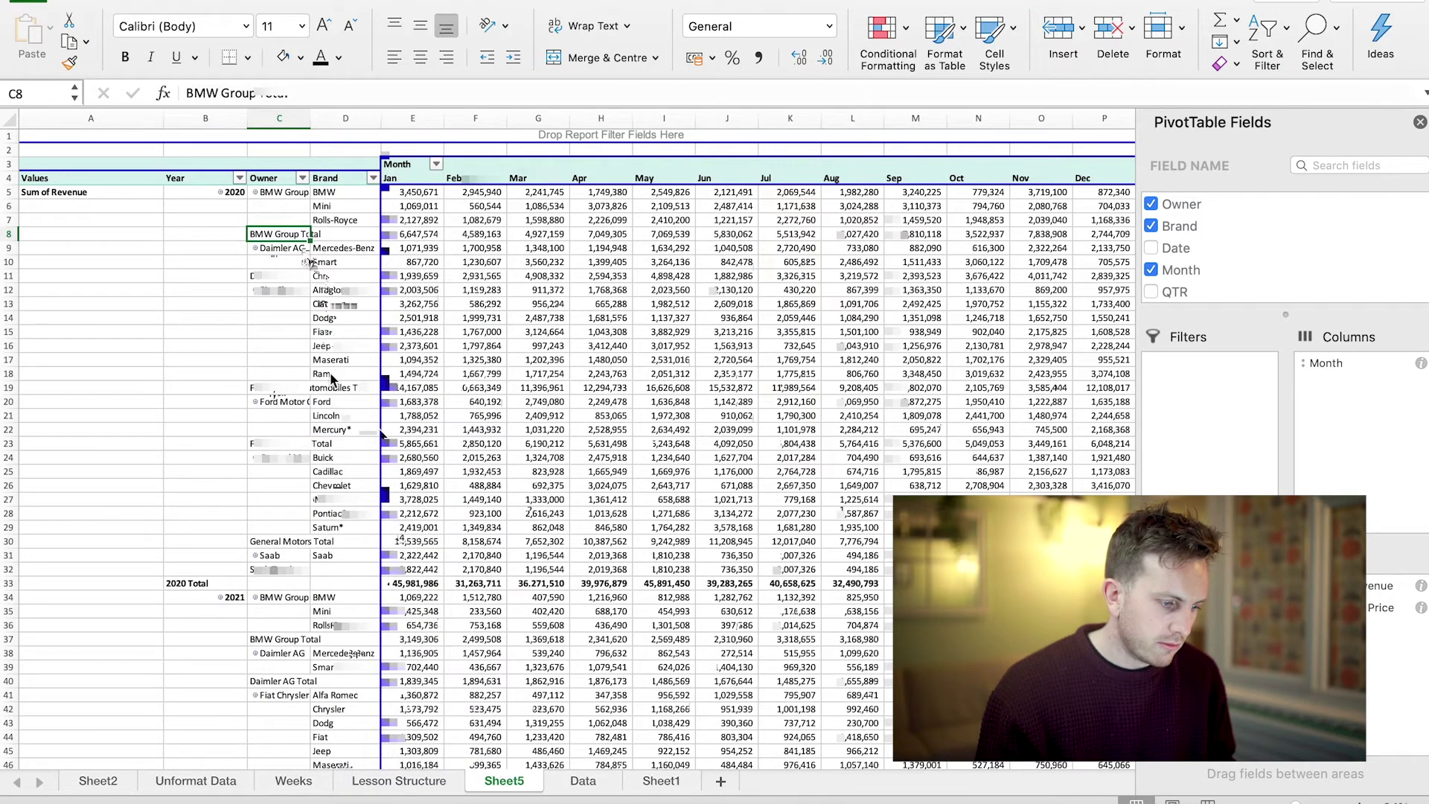
{"action": "left_click", "coordinate": [217, 502]}
{"action": "key", "text": "Delete"}
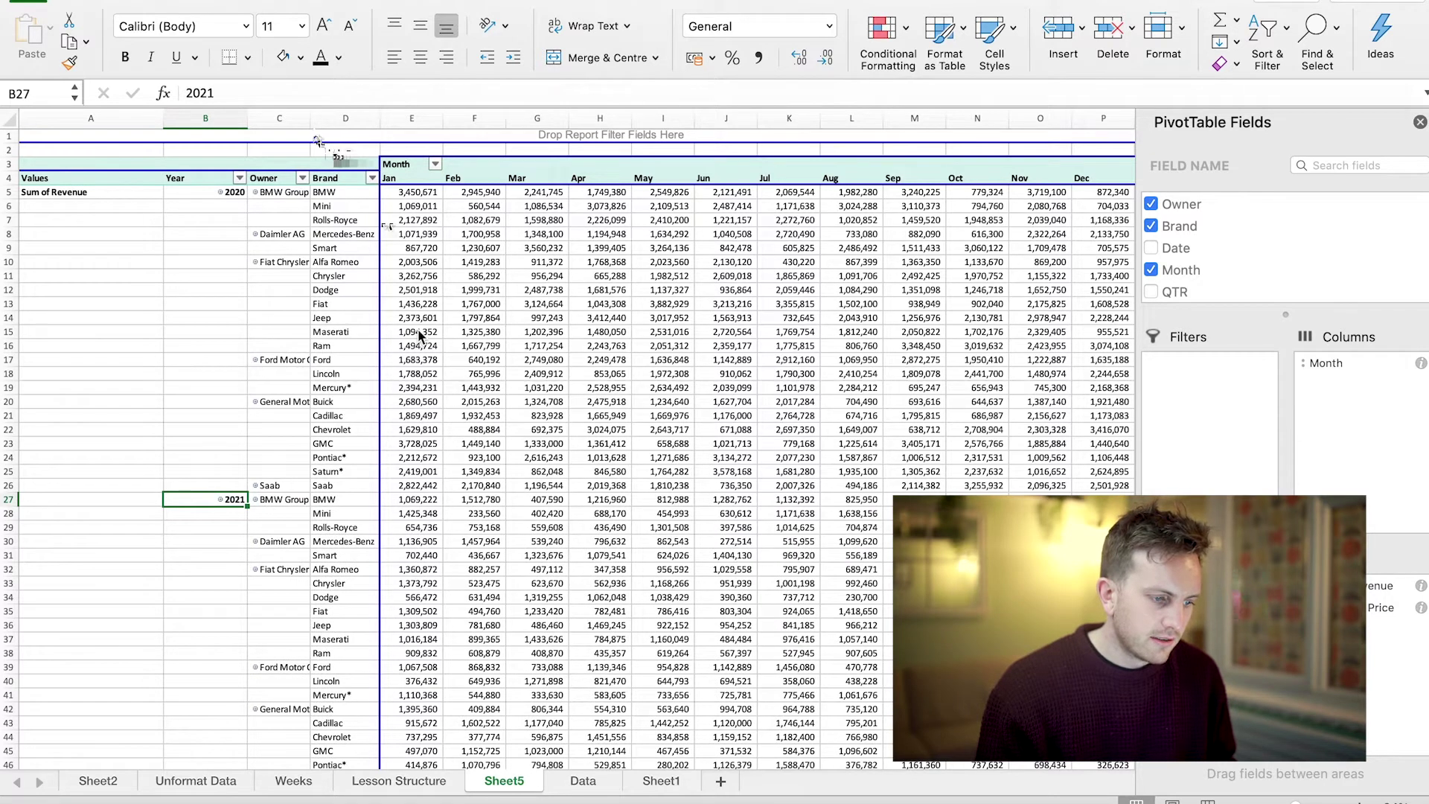
Widen the Owner column to fit the full owner names and look over the tabular layout
{"action": "left_click_drag", "start_coordinate": [311, 118], "coordinate": [379, 118]}
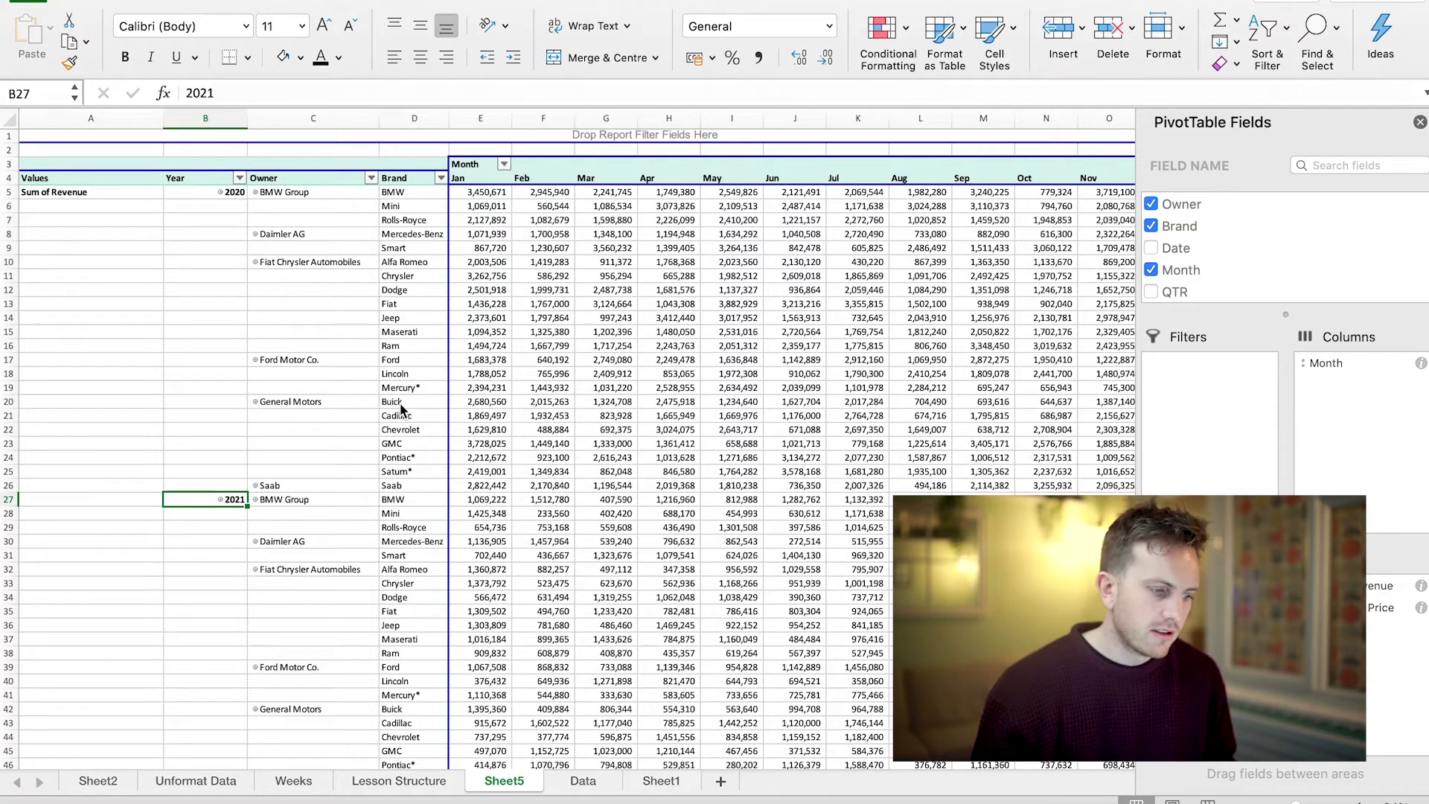
{"action": "scroll", "coordinate": [400, 409], "scroll_direction": "down", "scroll_amount": 5}
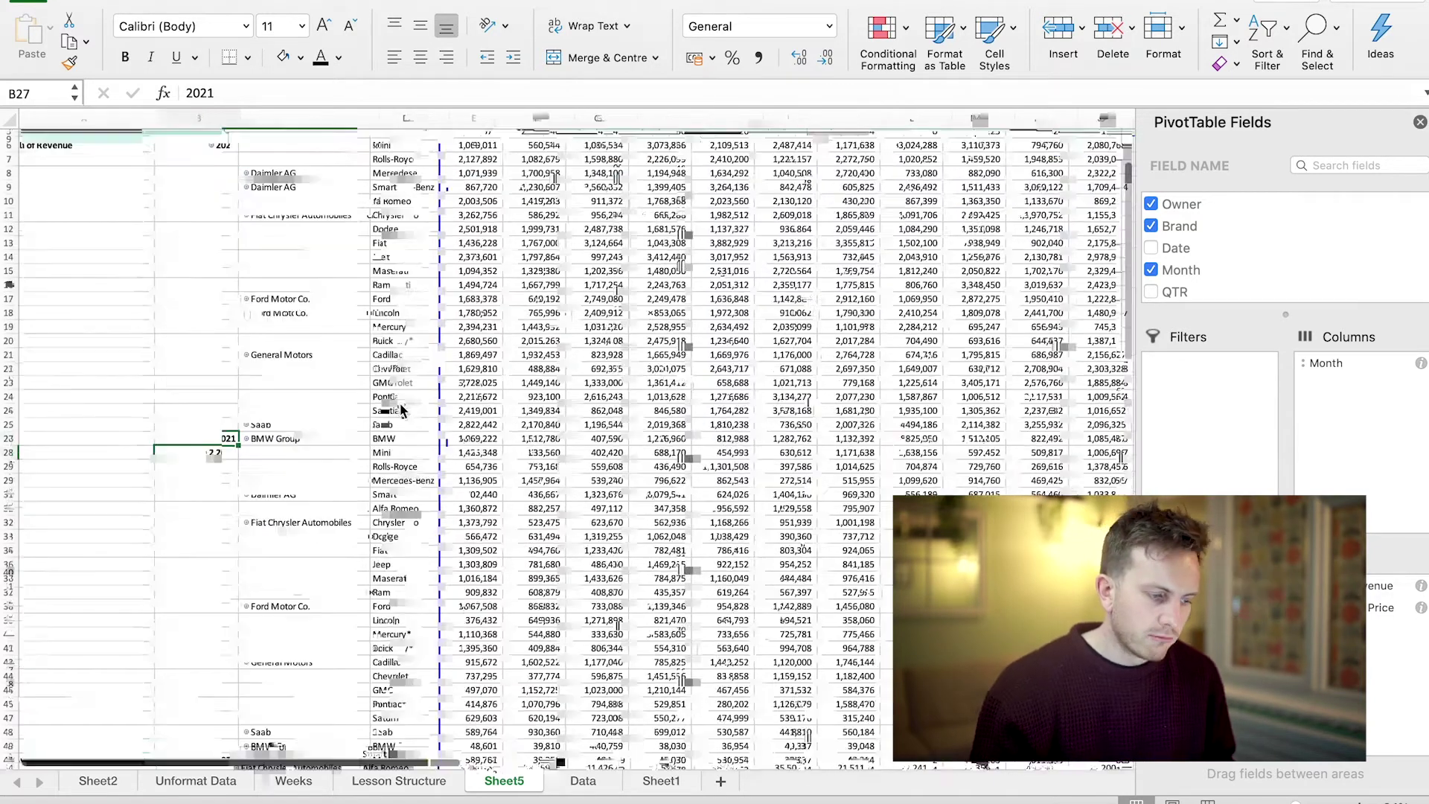
{"action": "scroll", "coordinate": [400, 409], "scroll_direction": "up", "scroll_amount": 5}
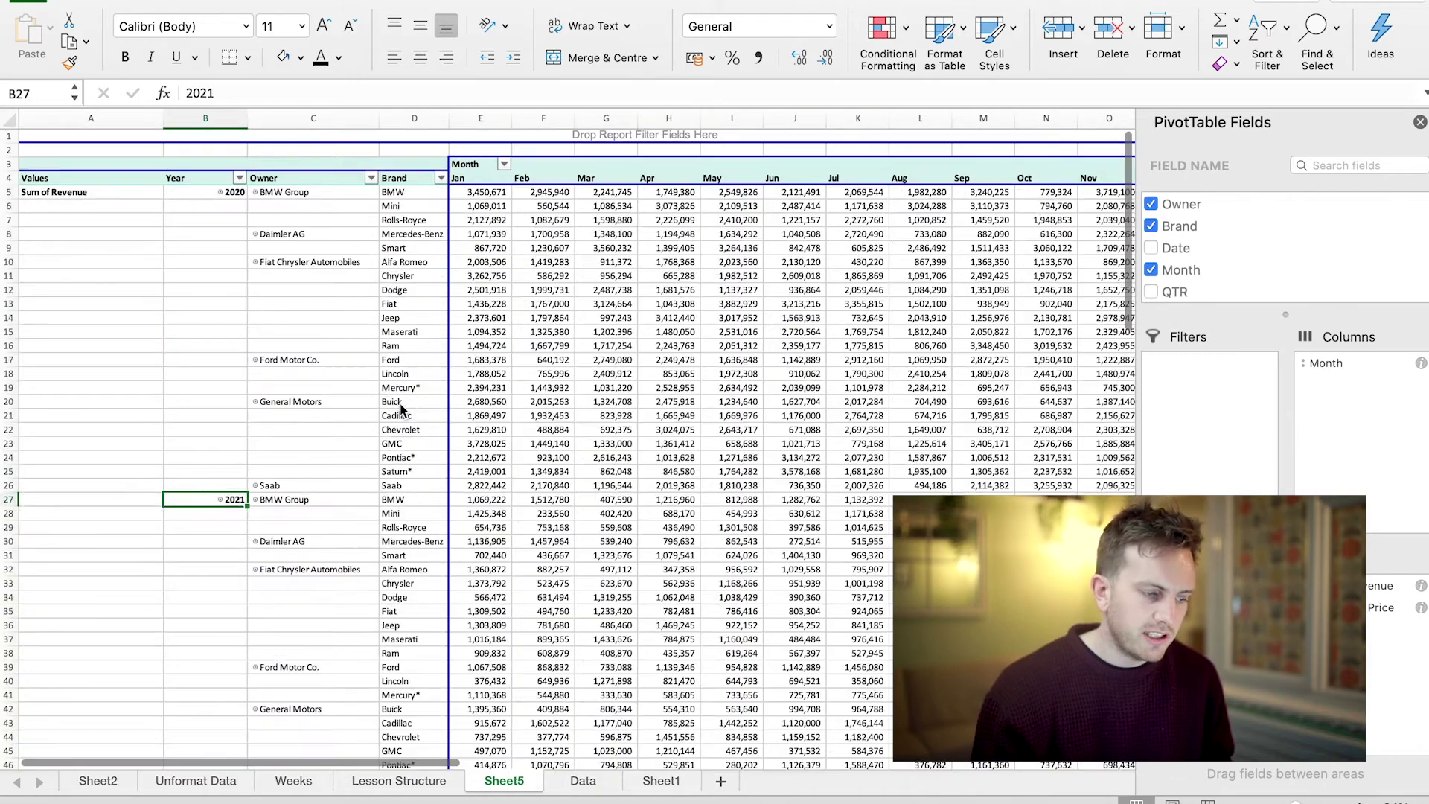
Try to set the pivot table's report layout to Repeat All Item Labels
{"action": "left_click", "coordinate": [206, 205]}
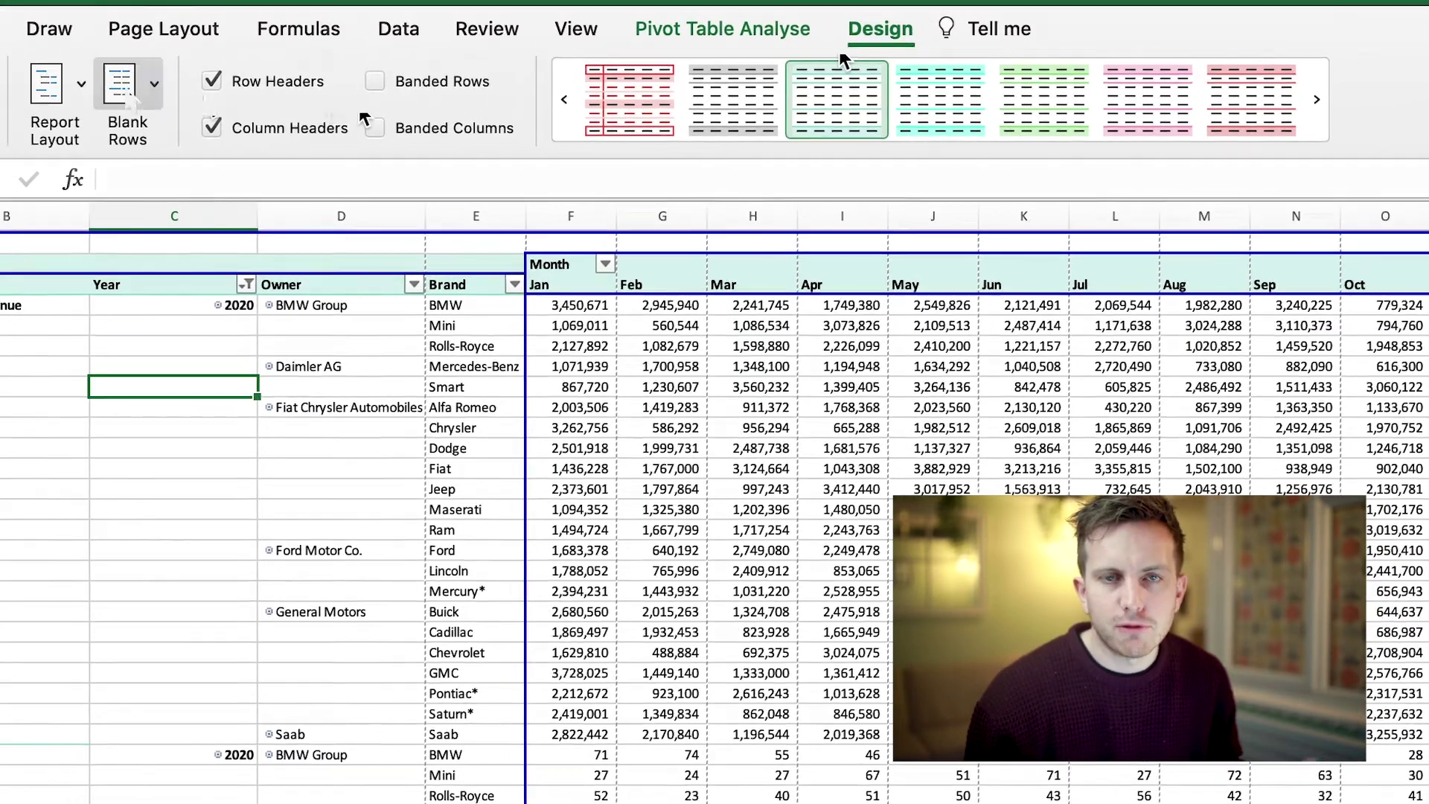
{"action": "left_click", "coordinate": [64, 84]}
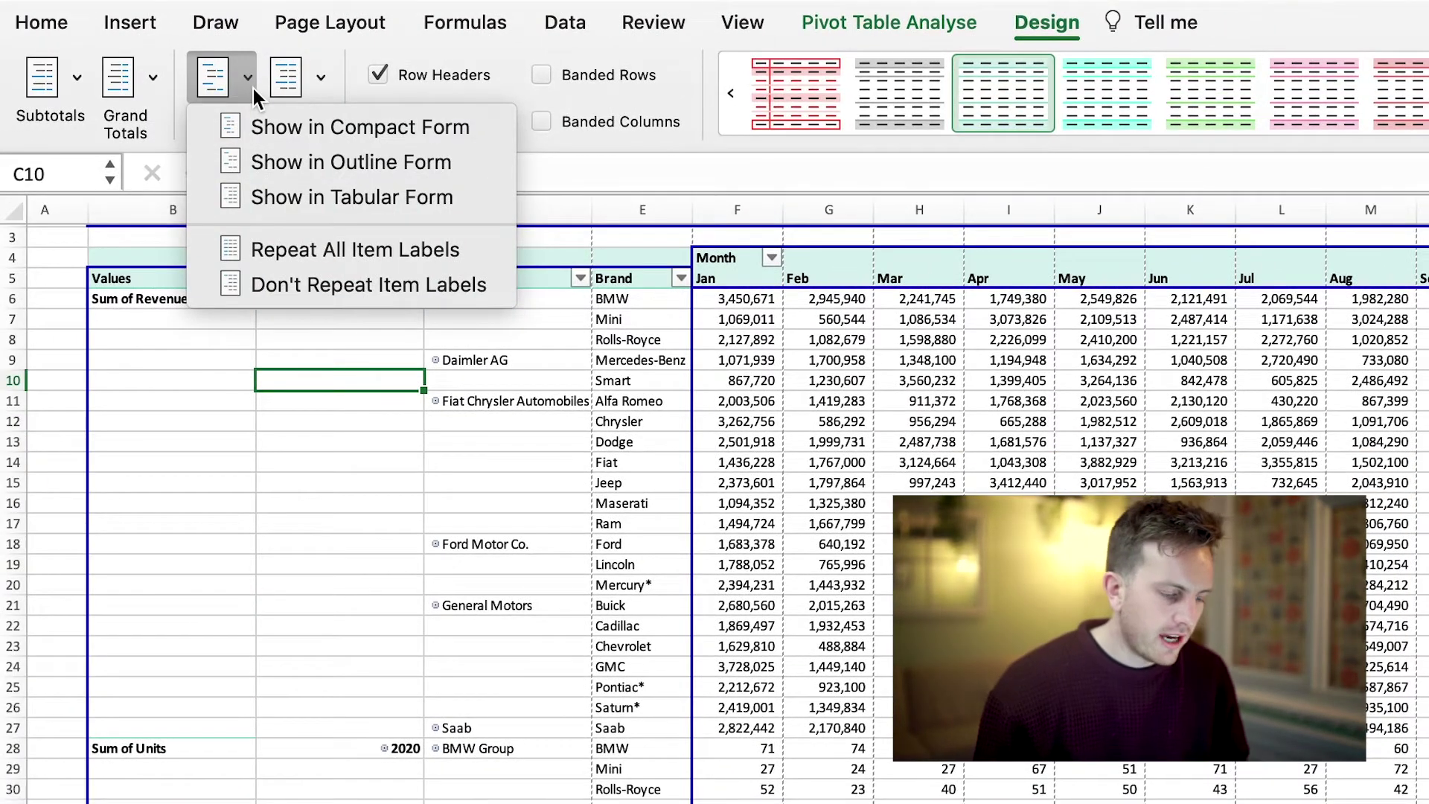
{"action": "left_click", "coordinate": [311, 249]}
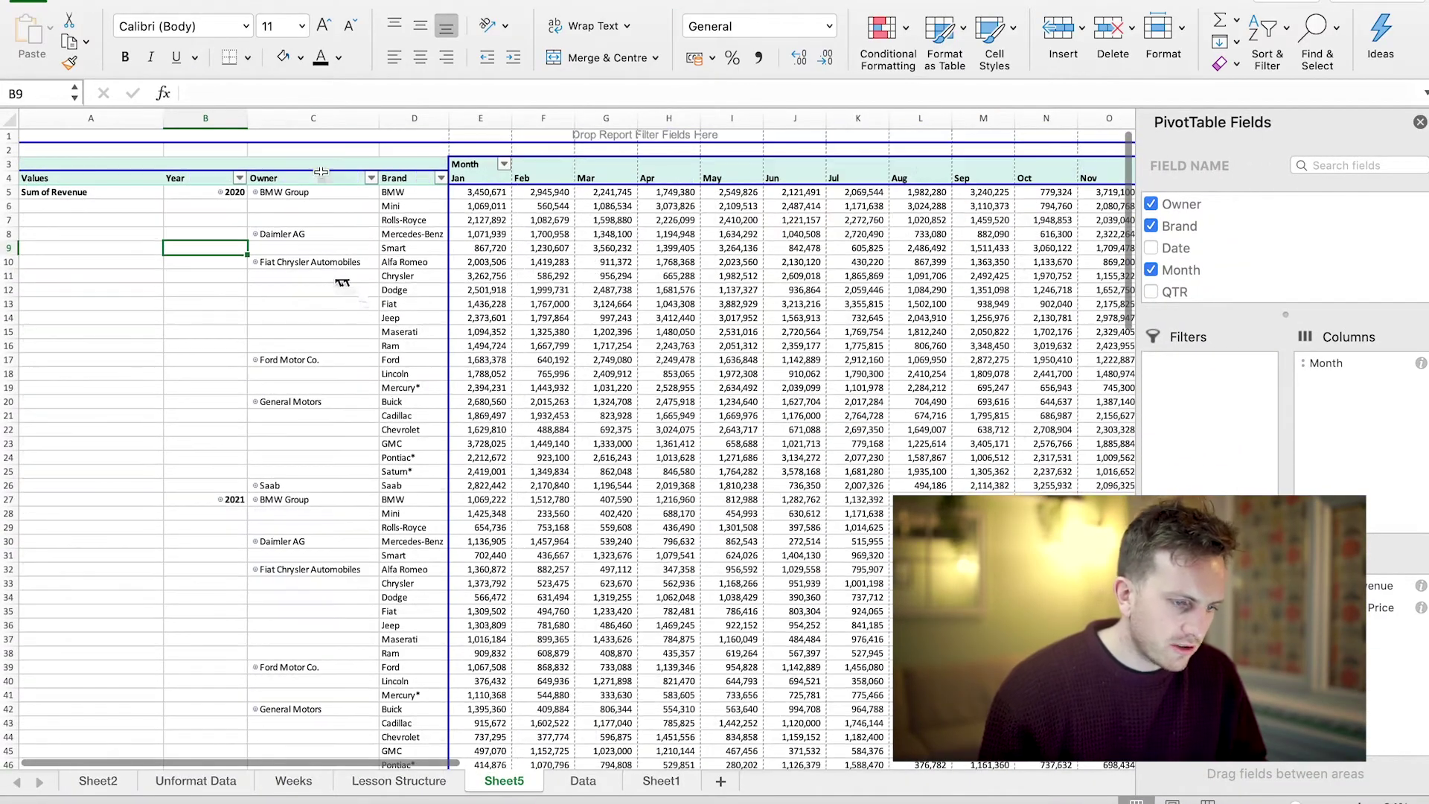
Add QTR to the pivot table's Filters area and insert three blank rows above the table
{"action": "left_click", "coordinate": [312, 247]}
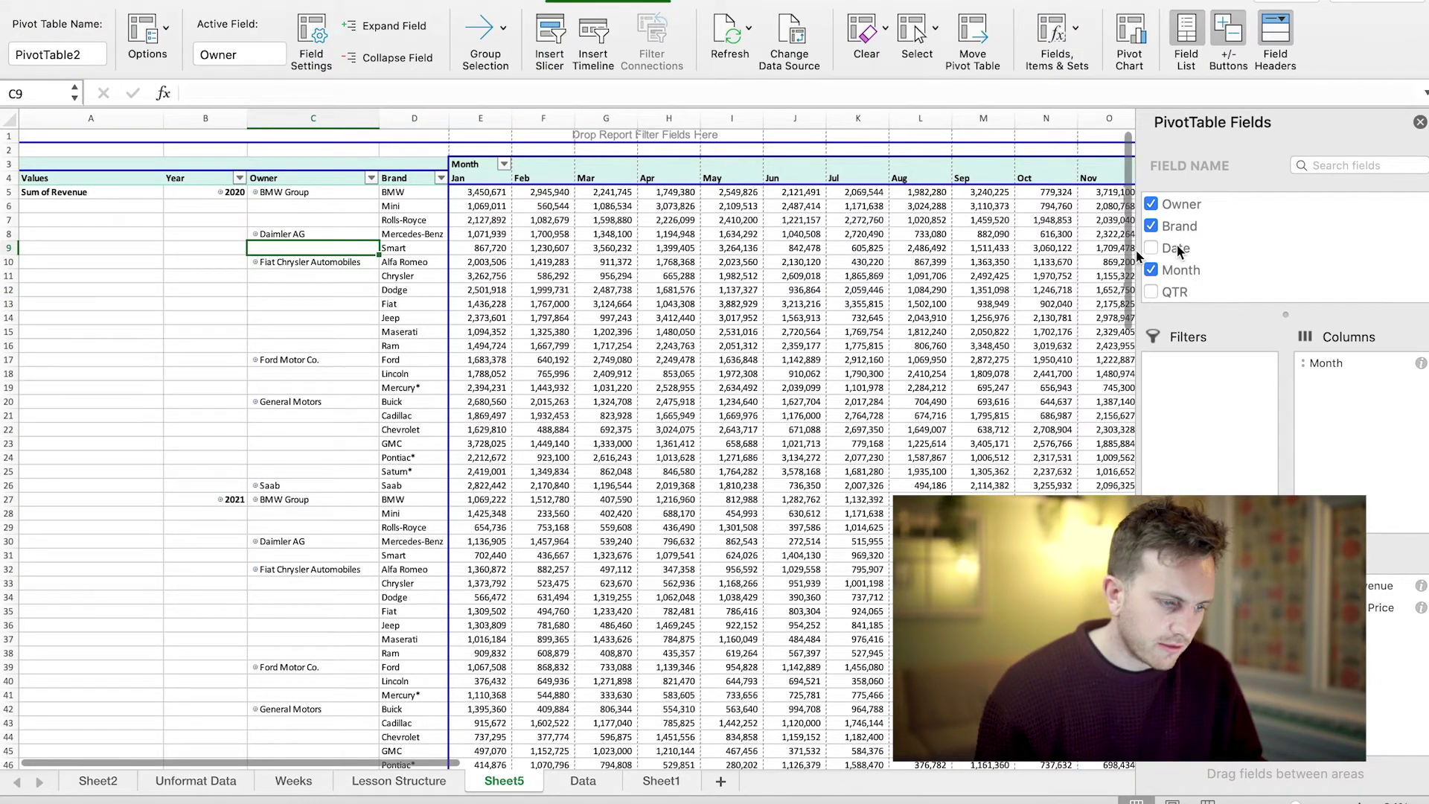
{"action": "left_click_drag", "start_coordinate": [1174, 292], "coordinate": [1186, 391]}
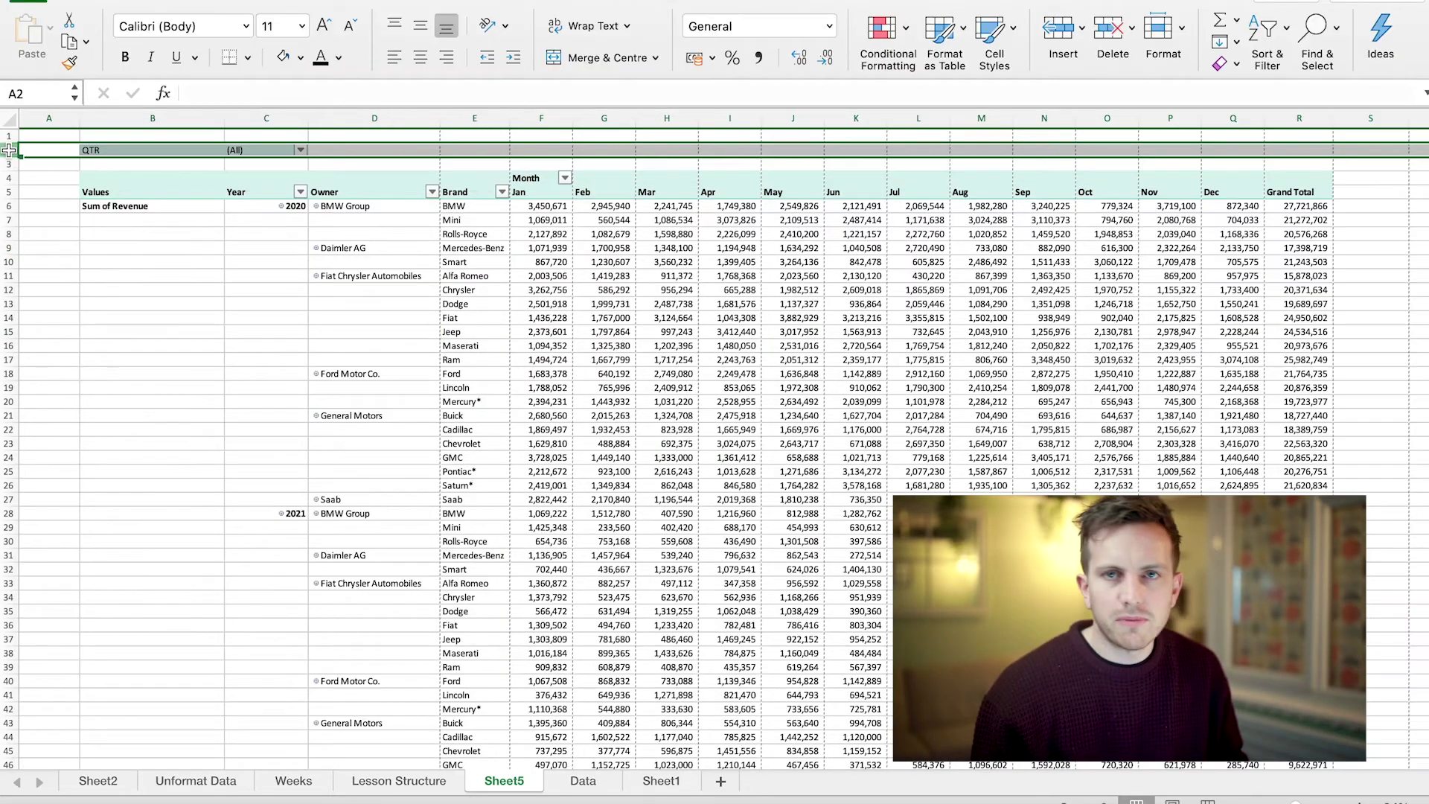
{"action": "key", "text": "ctrl+shift+equal"}
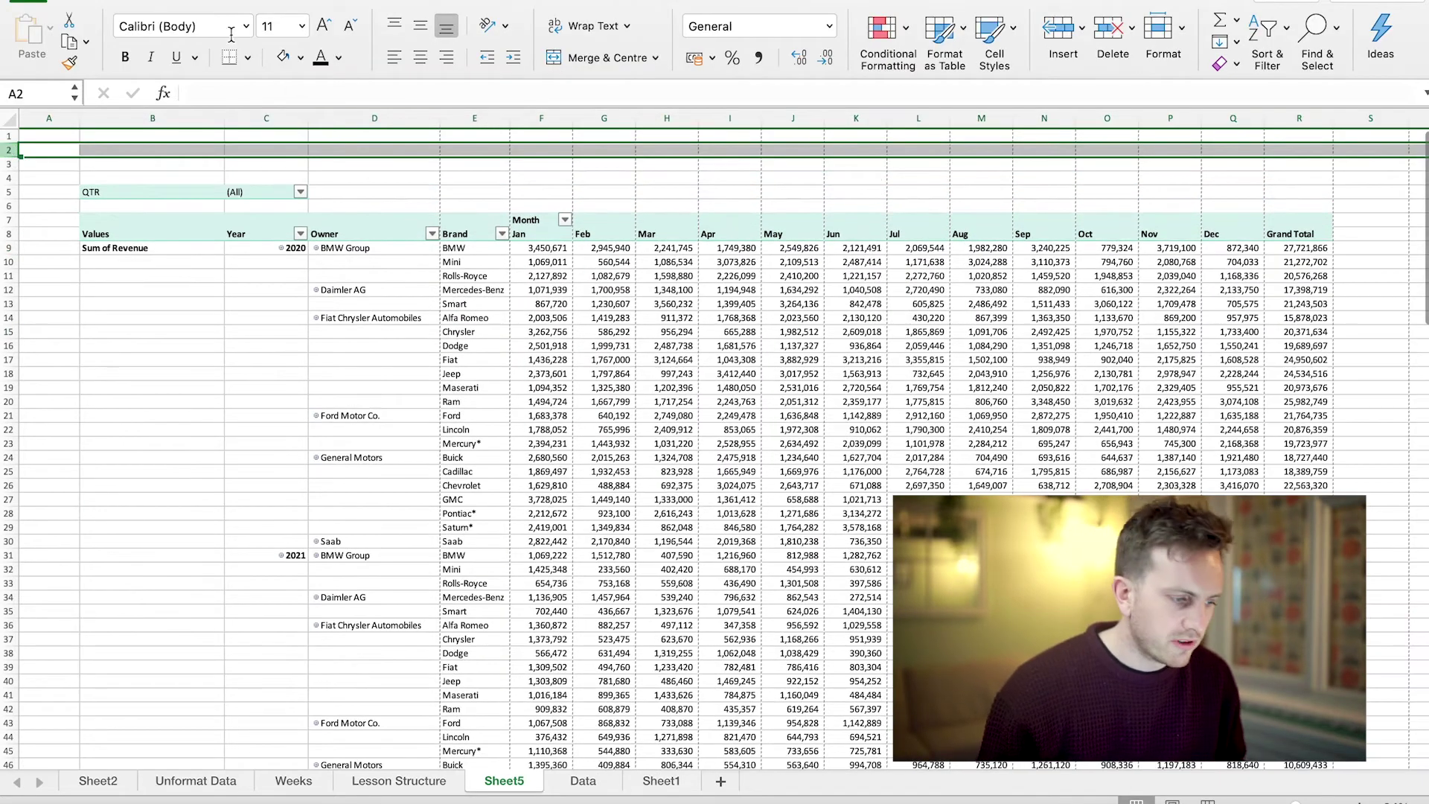
{"action": "left_click", "coordinate": [372, 304]}
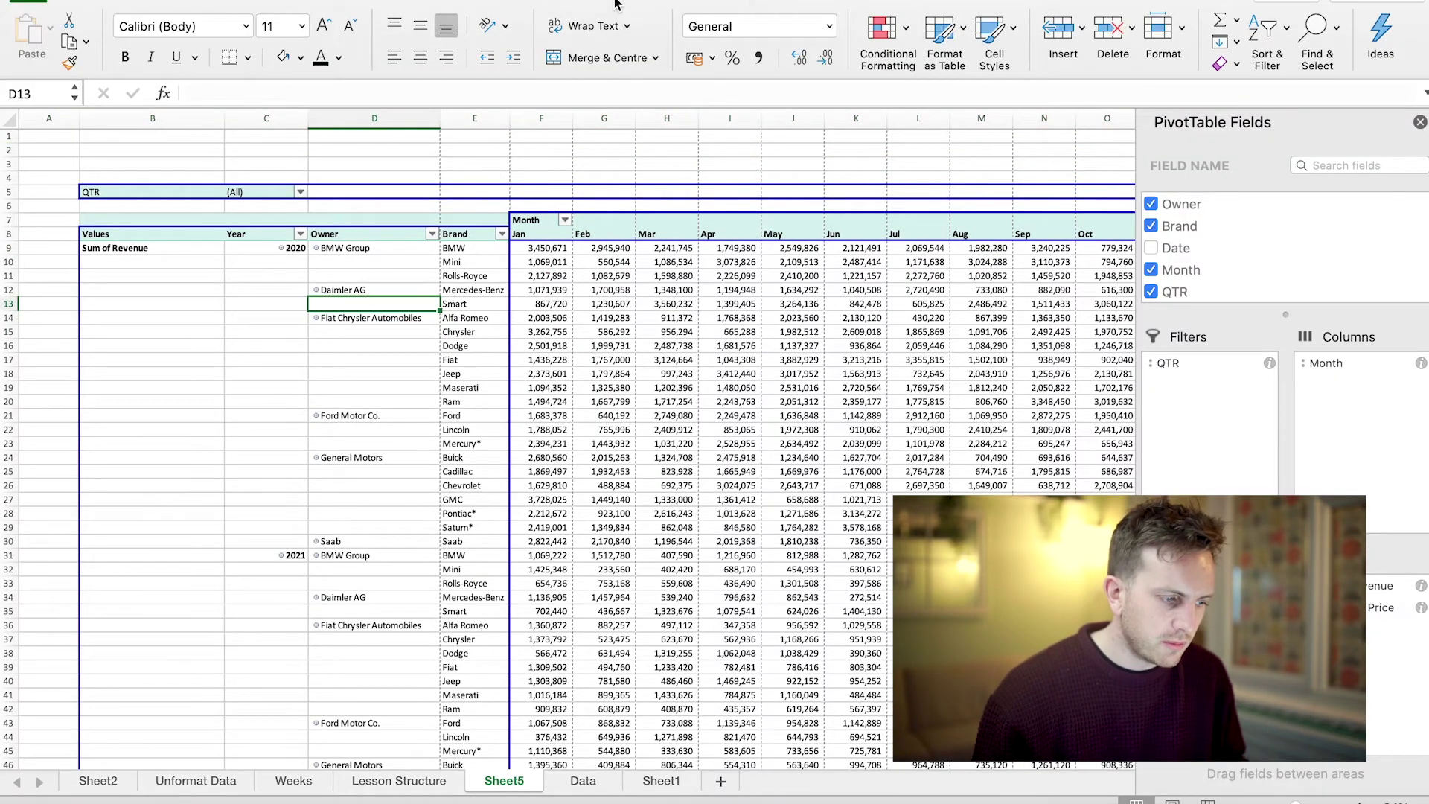
Insert a slicer for the QTR field of the pivot table
{"action": "left_click", "coordinate": [616, 4]}
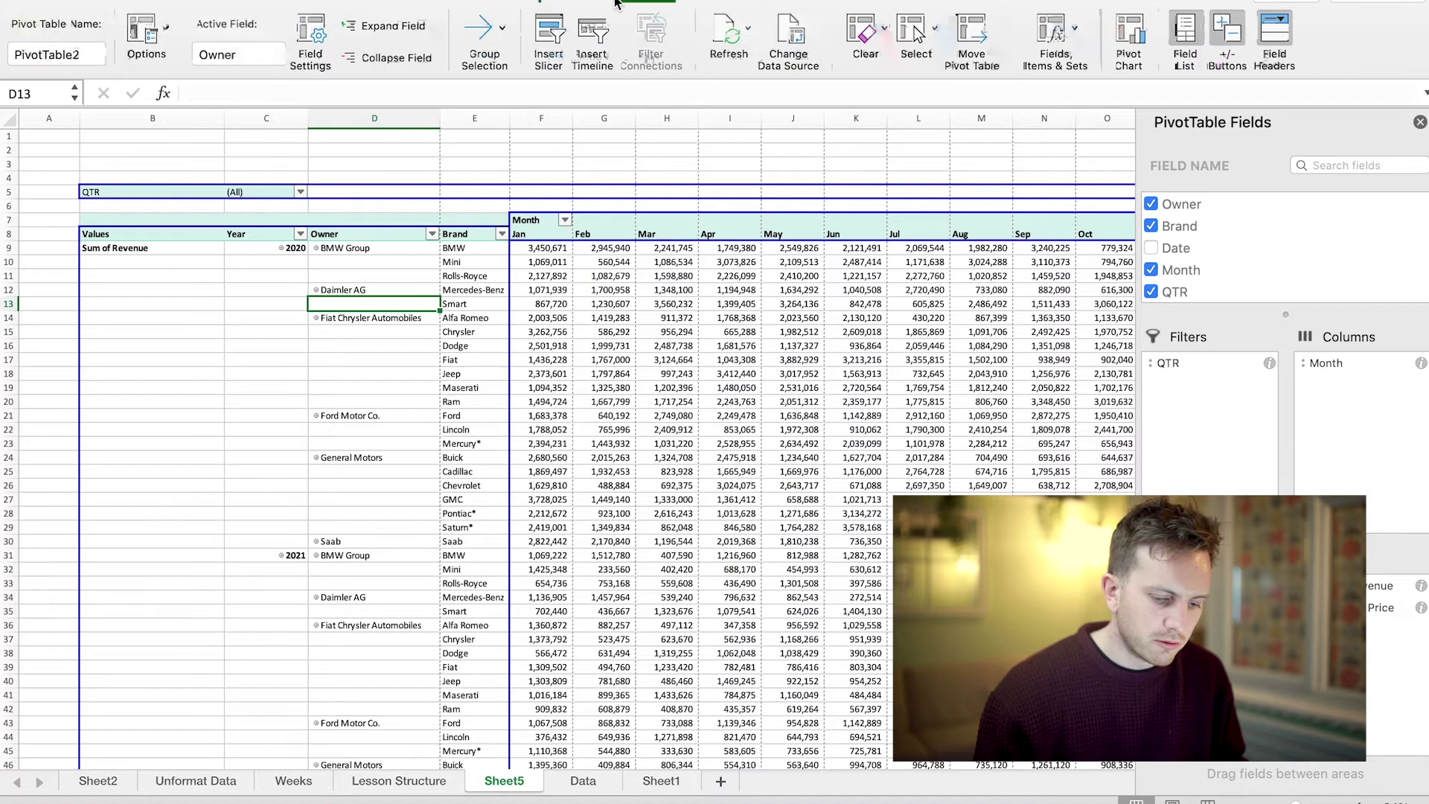
{"action": "left_click", "coordinate": [551, 37]}
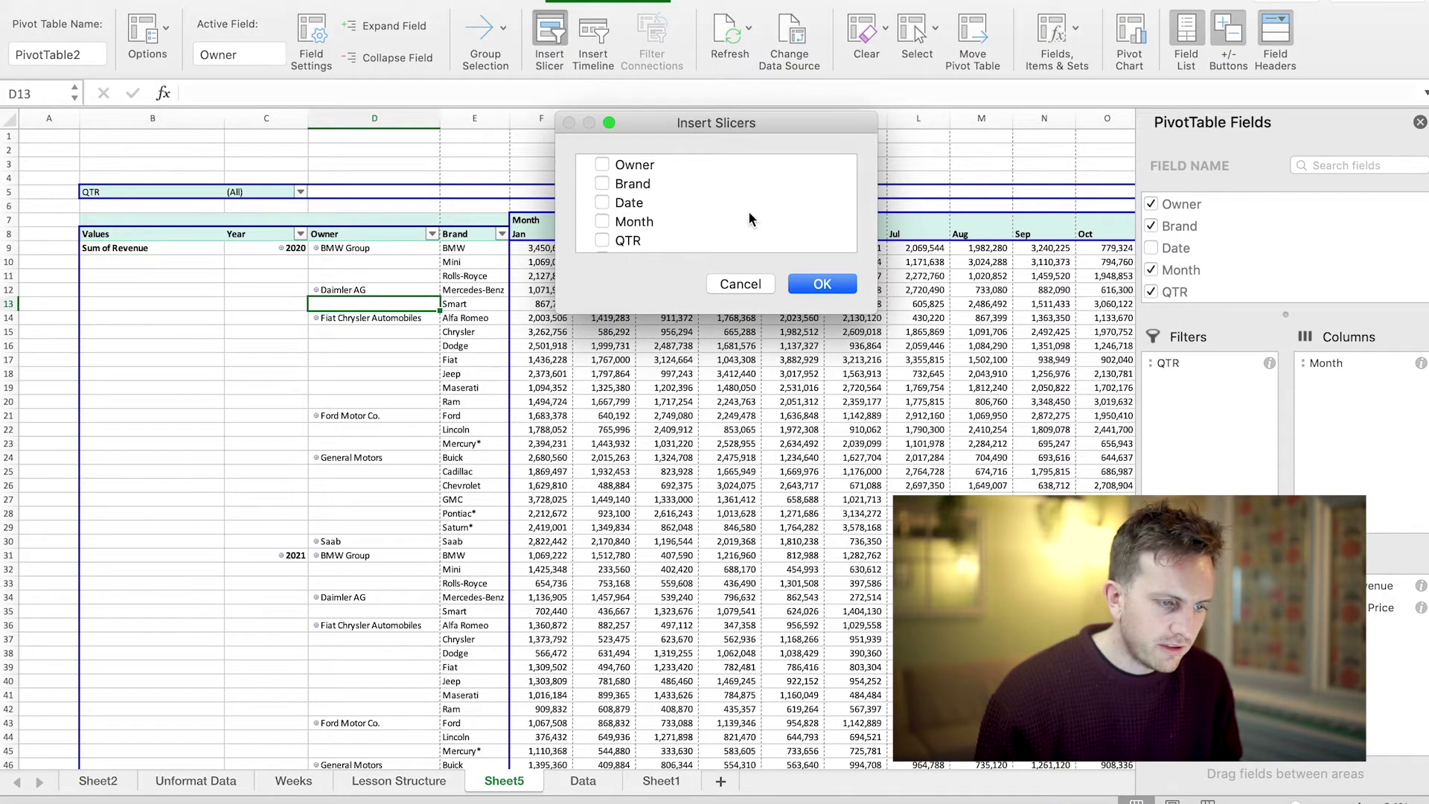
{"action": "left_click", "coordinate": [610, 240]}
{"action": "left_click", "coordinate": [823, 283]}
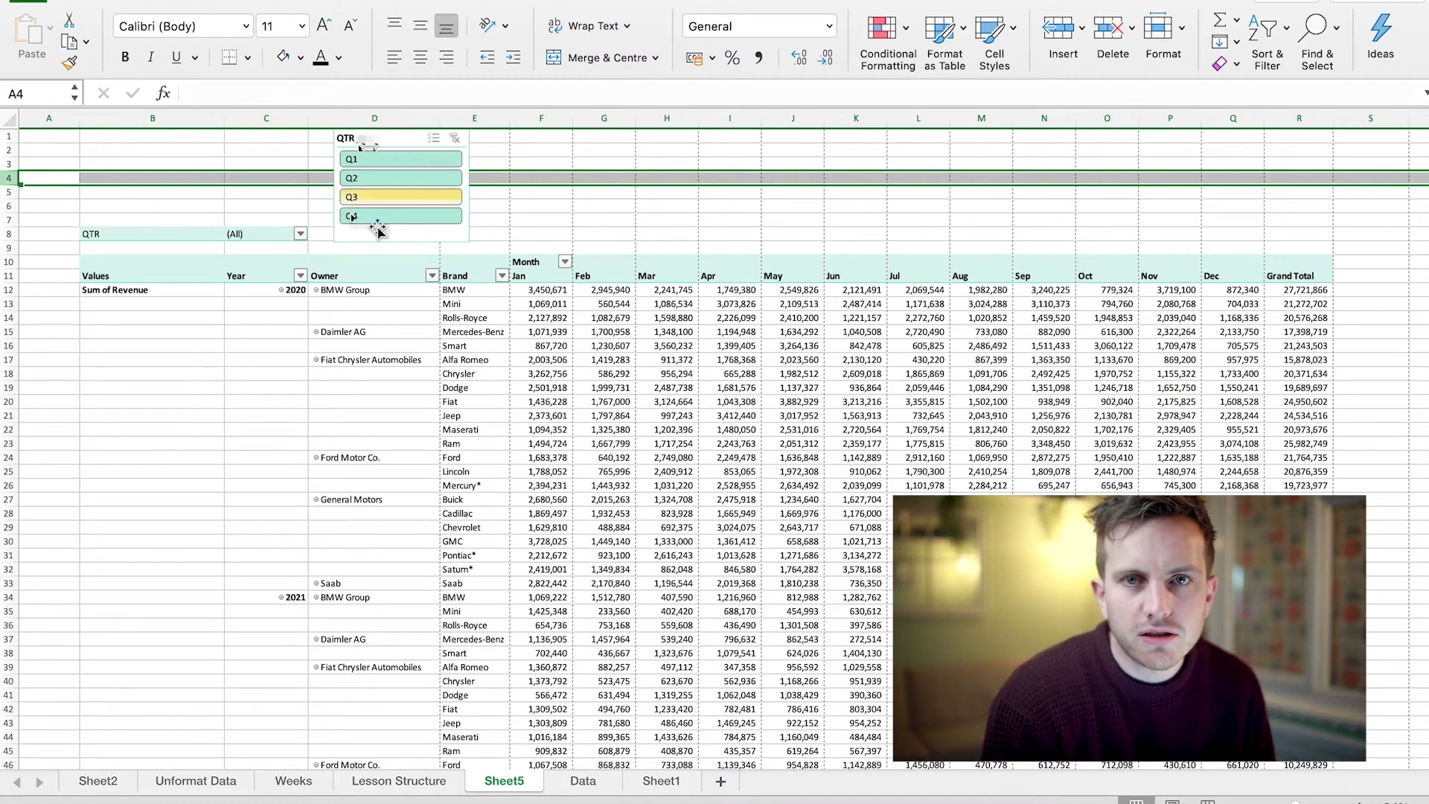
Filter the pivot table by Q1, Q2 and Q3 in turn with the QTR slicer, and try its multi-select with several quarters
{"action": "left_click", "coordinate": [376, 160]}
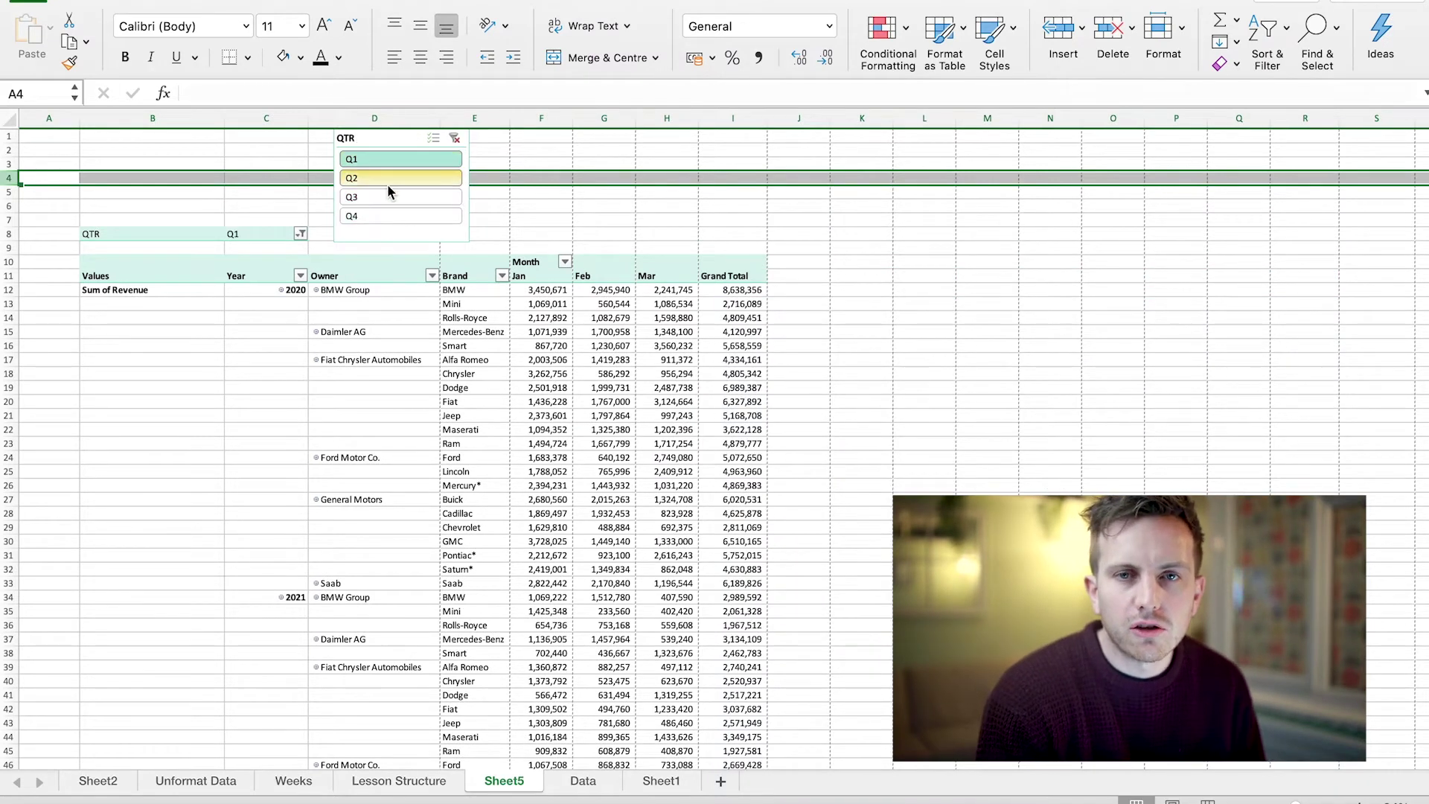
{"action": "left_click", "coordinate": [388, 186]}
{"action": "left_click", "coordinate": [389, 198]}
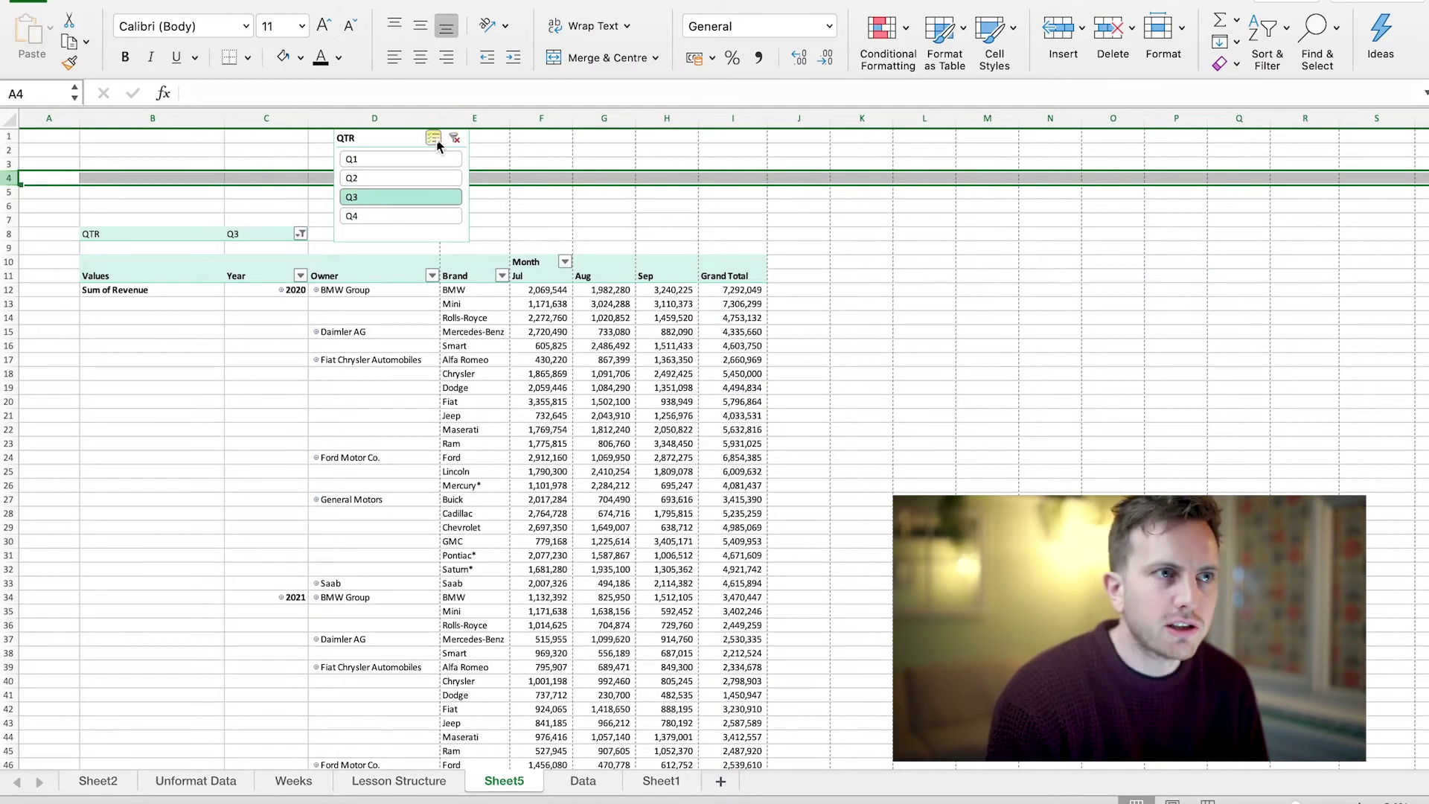
{"action": "left_click", "coordinate": [434, 138]}
{"action": "left_click", "coordinate": [415, 177]}
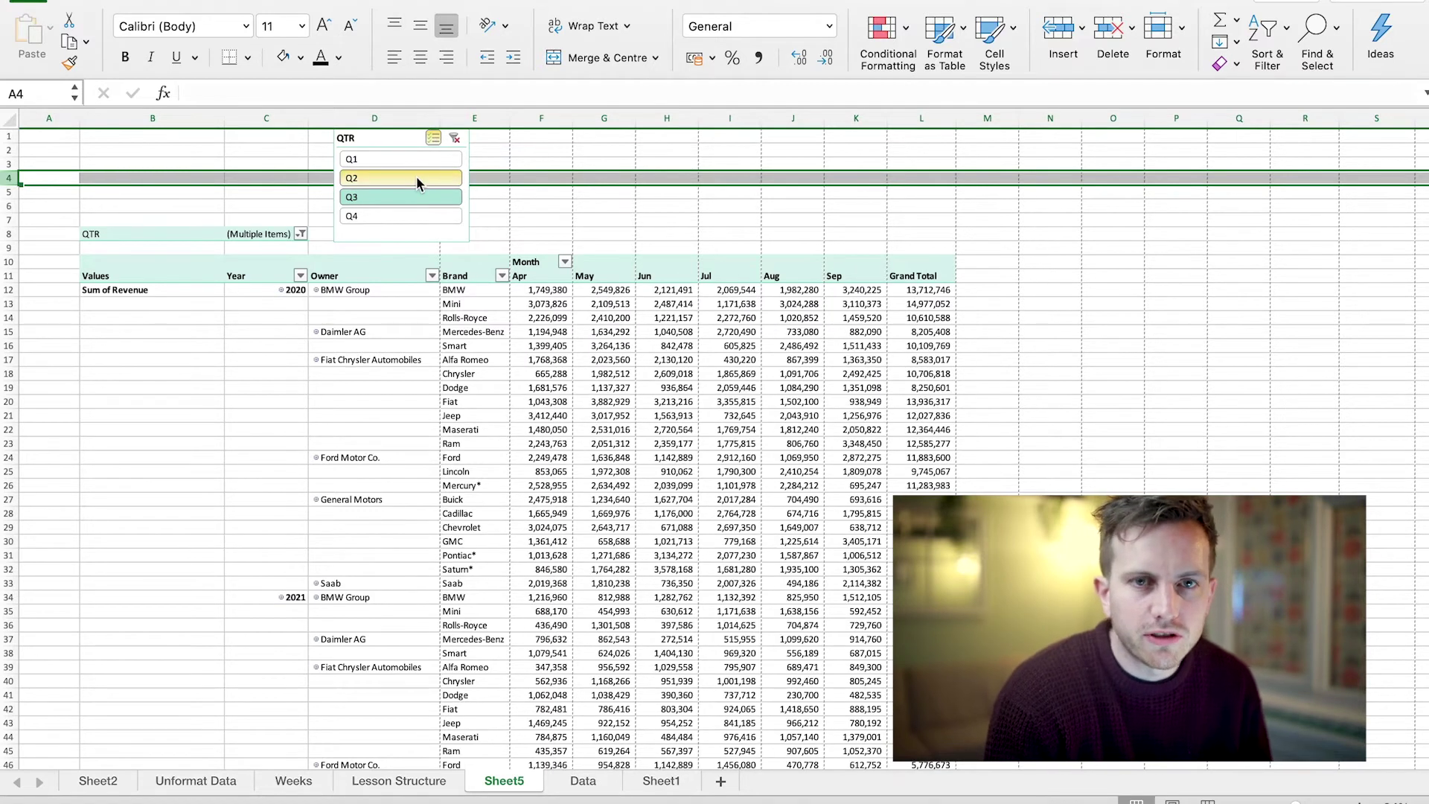
{"action": "left_click", "coordinate": [413, 160]}
{"action": "left_click", "coordinate": [410, 195]}
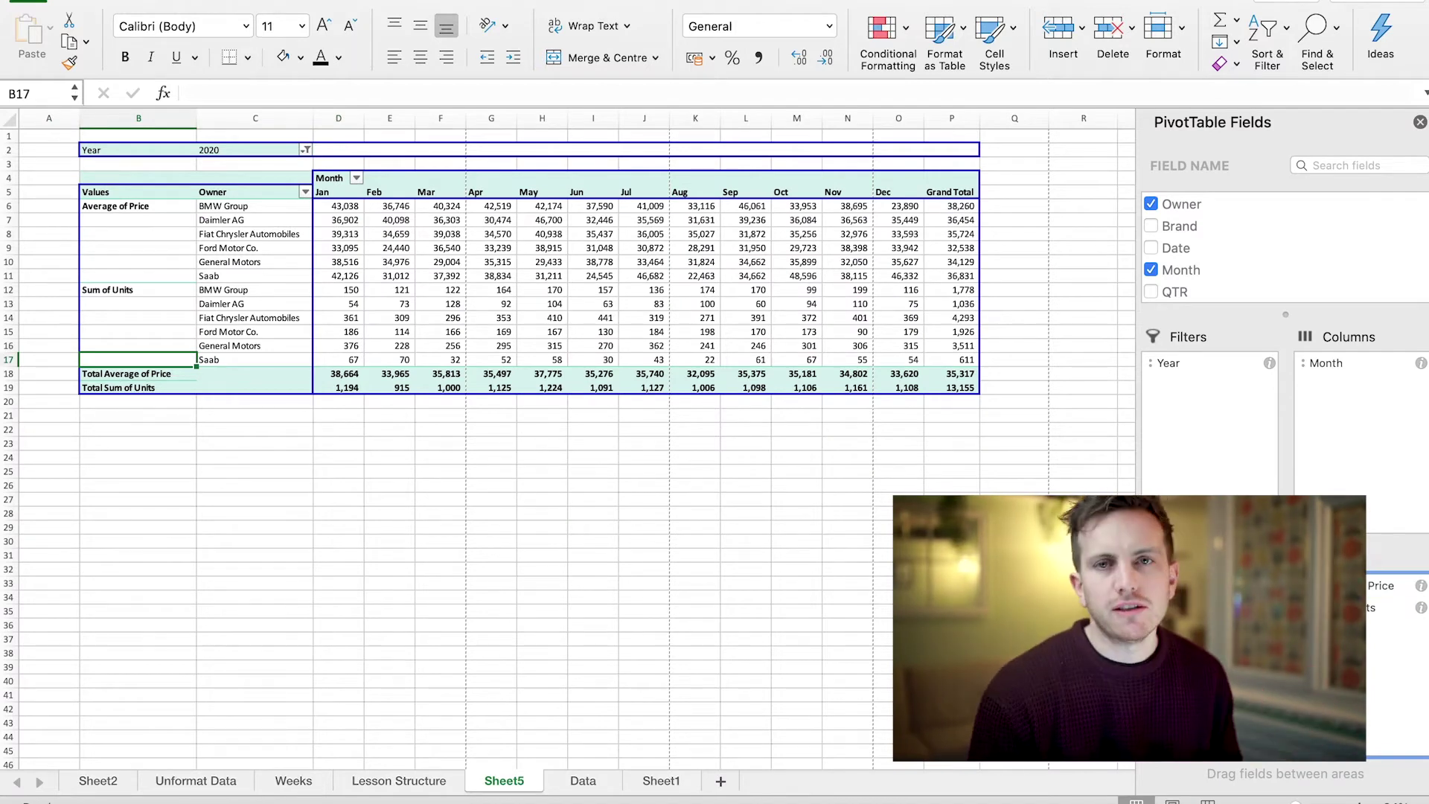
Remove Average of Price and Sum of Units from the pivot table's Values and add Revenue in their place
{"action": "left_click_drag", "start_coordinate": [1367, 595], "coordinate": [1260, 220]}
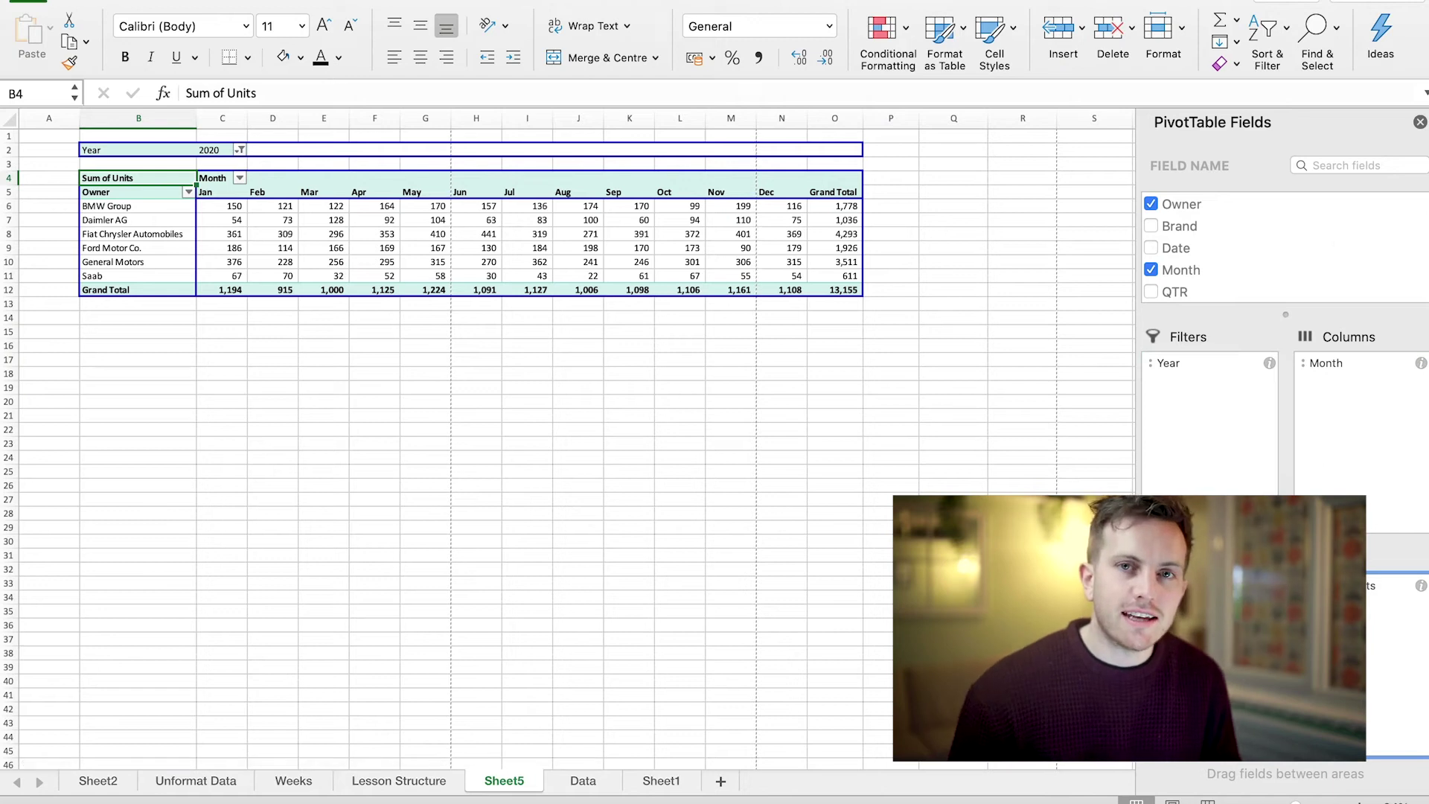
{"action": "left_click_drag", "start_coordinate": [1373, 592], "coordinate": [1313, 268]}
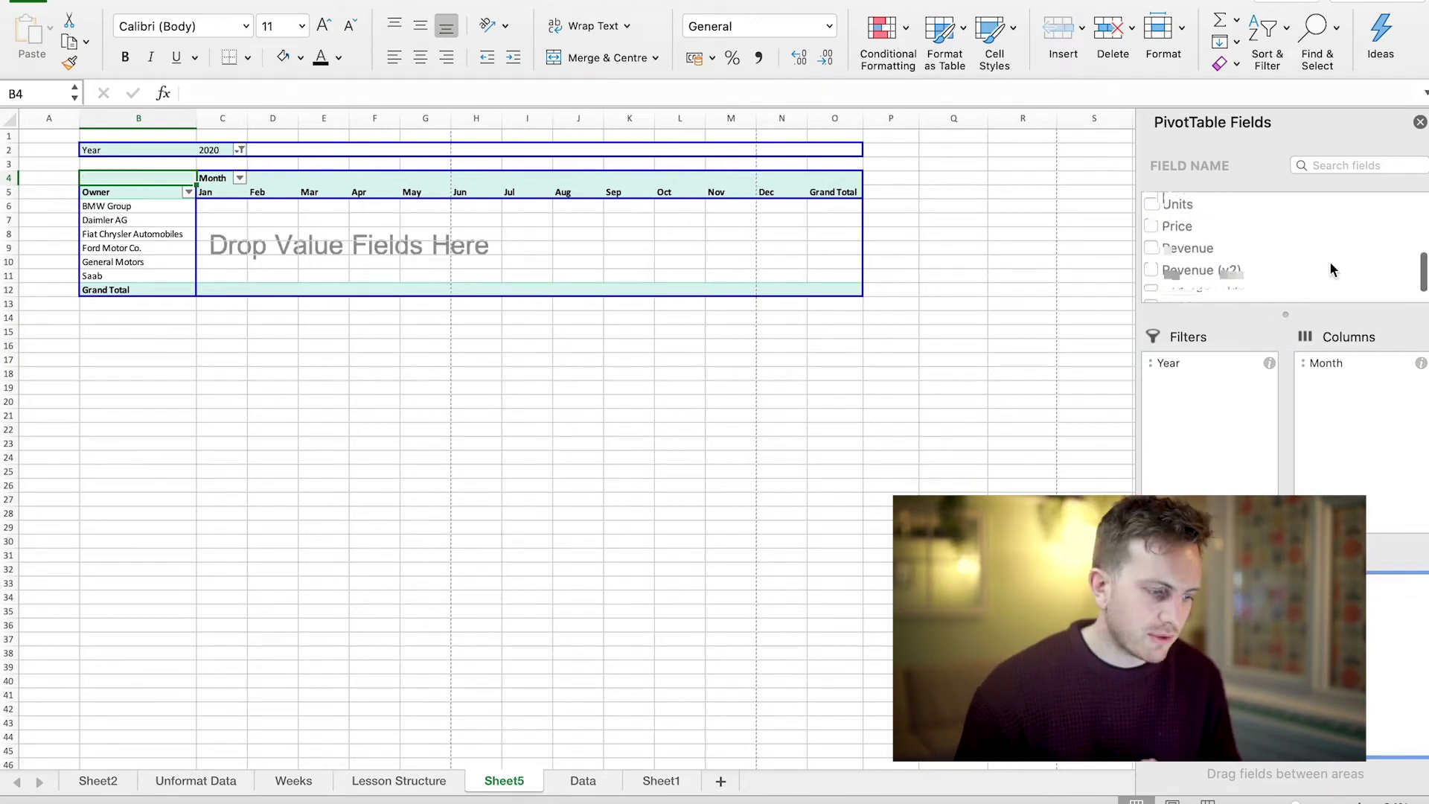
{"action": "scroll", "coordinate": [1224, 261], "scroll_direction": "down", "scroll_amount": 2}
{"action": "left_click", "coordinate": [1151, 238]}
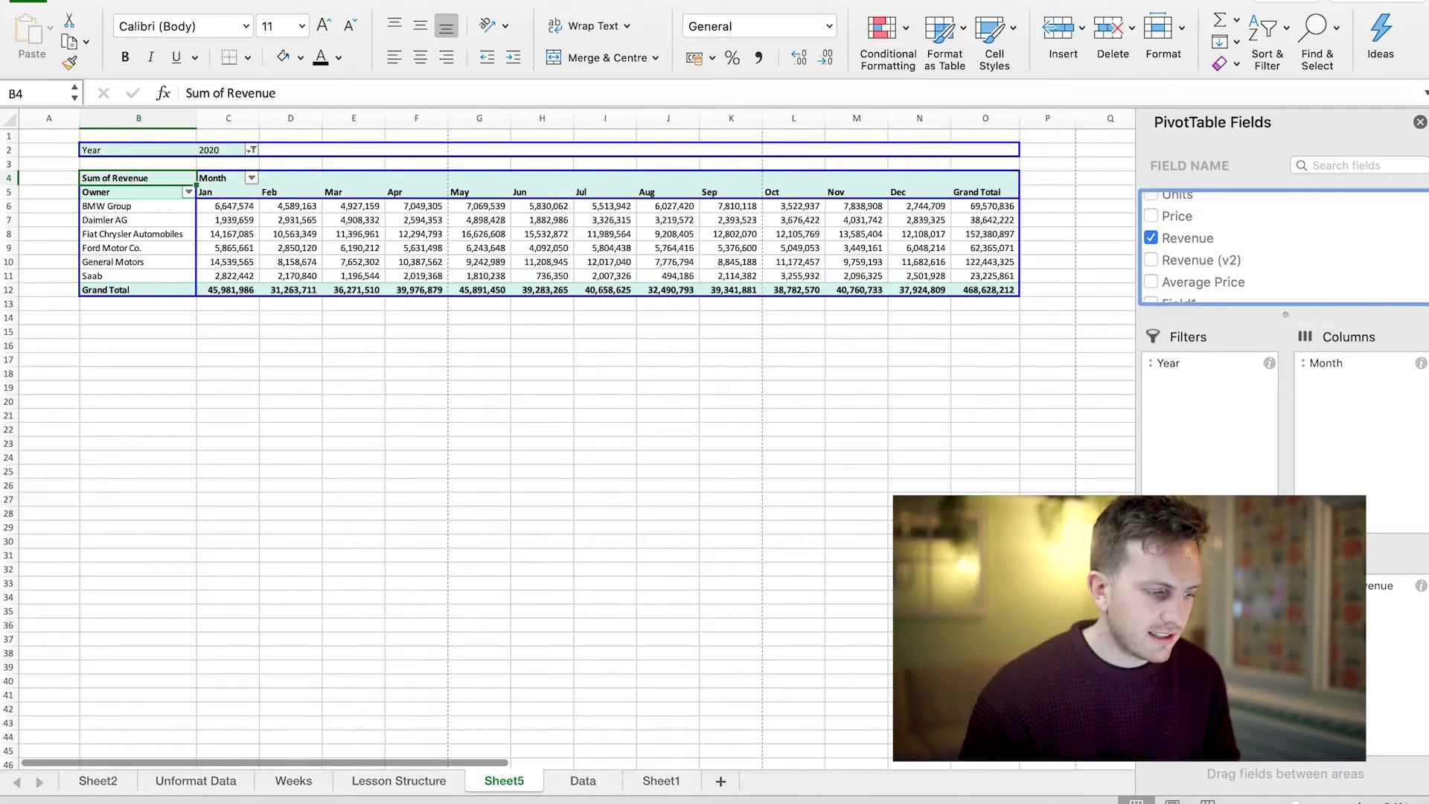
{"action": "left_click", "coordinate": [625, 415]}
{"action": "left_click", "coordinate": [730, 471]}
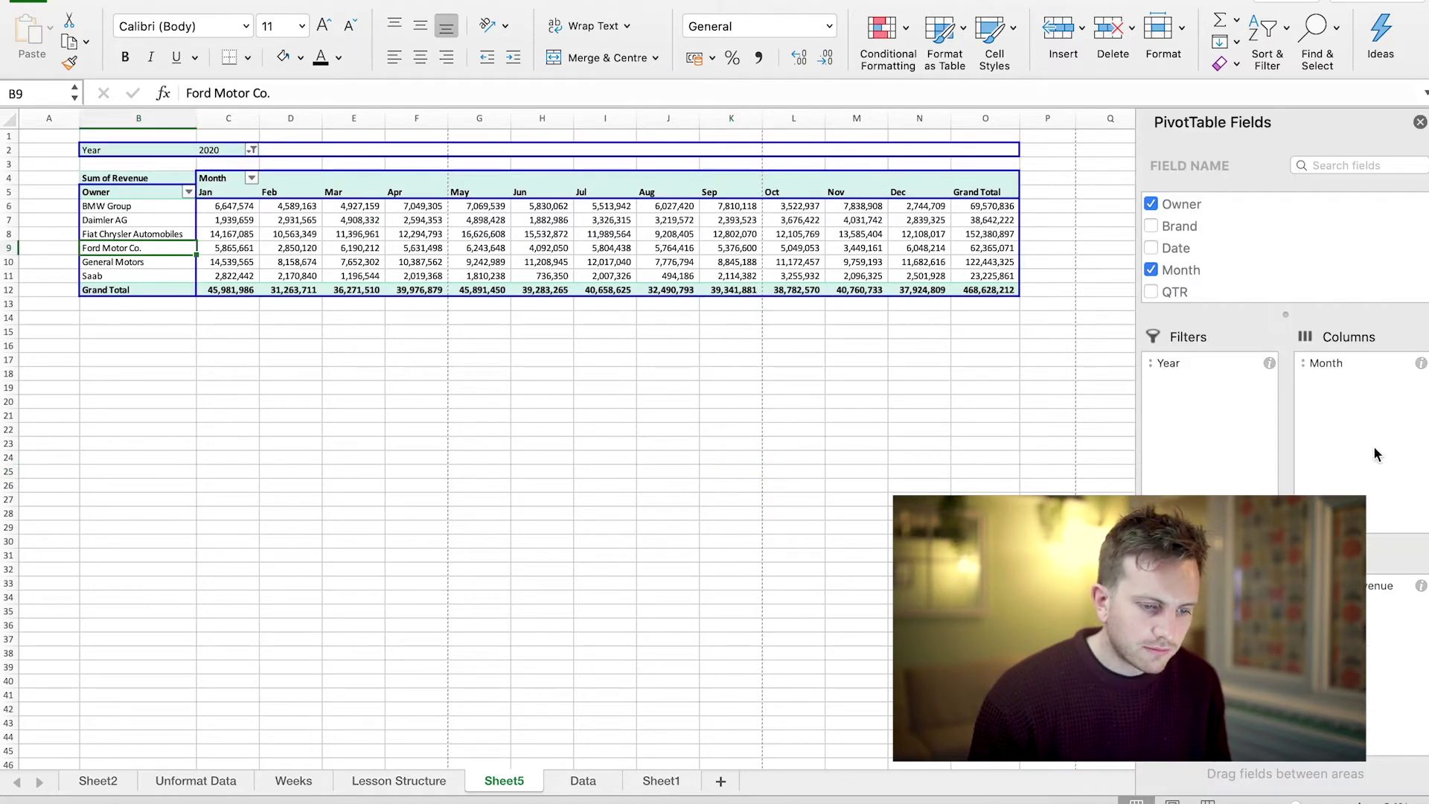
Add Units to the pivot table's Values area below Sum of Revenue
{"action": "scroll", "coordinate": [1314, 268], "scroll_direction": "down", "scroll_amount": 3}
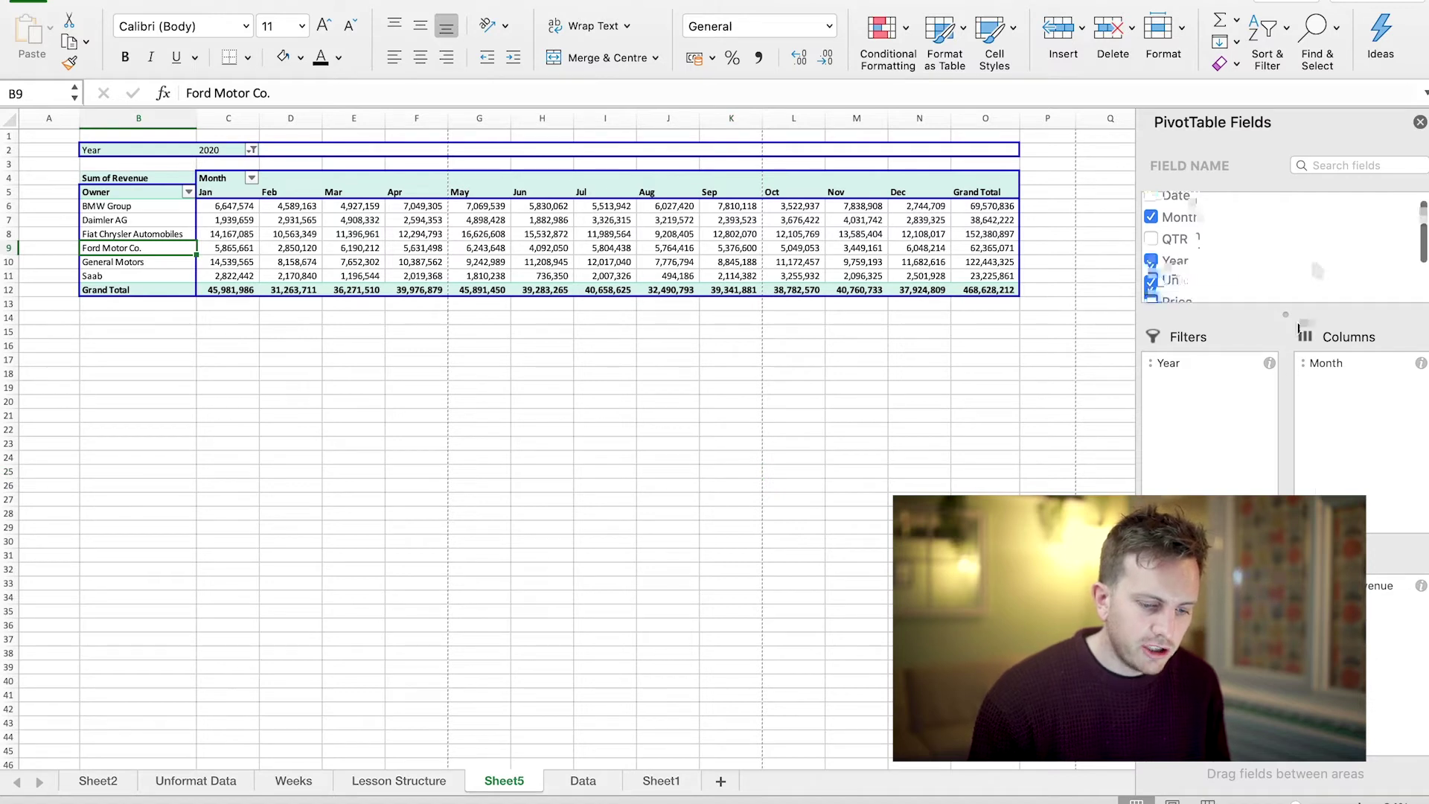
{"action": "scroll", "coordinate": [1321, 256], "scroll_direction": "down", "scroll_amount": 1}
{"action": "left_click", "coordinate": [1150, 233]}
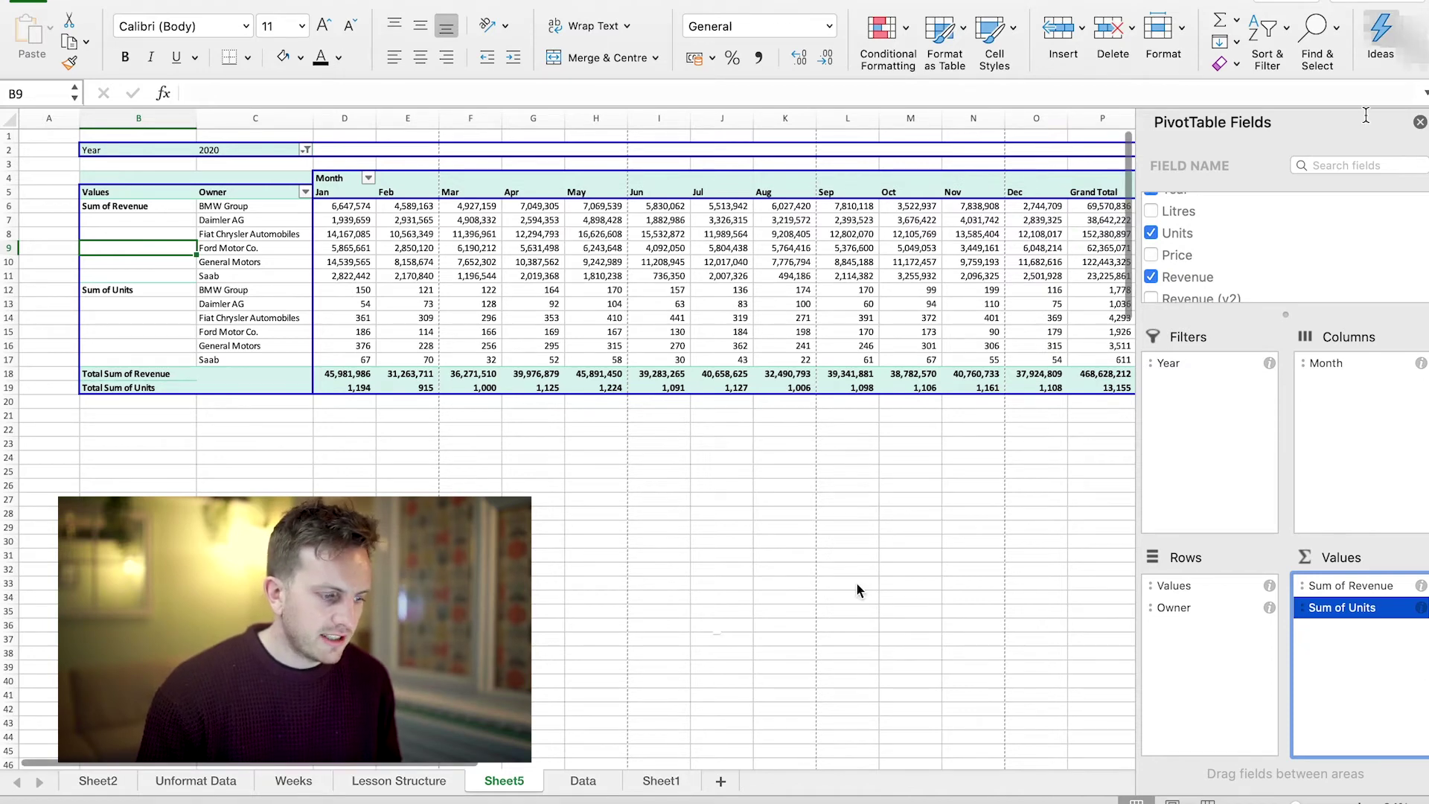
Start a new calculated field for the pivot table and name it Average Price v2
{"action": "scroll", "coordinate": [712, 623], "scroll_direction": "right", "scroll_amount": 1}
{"action": "scroll", "coordinate": [713, 626], "scroll_direction": "down", "scroll_amount": 1}
{"action": "scroll", "coordinate": [713, 625], "scroll_direction": "right", "scroll_amount": 1}
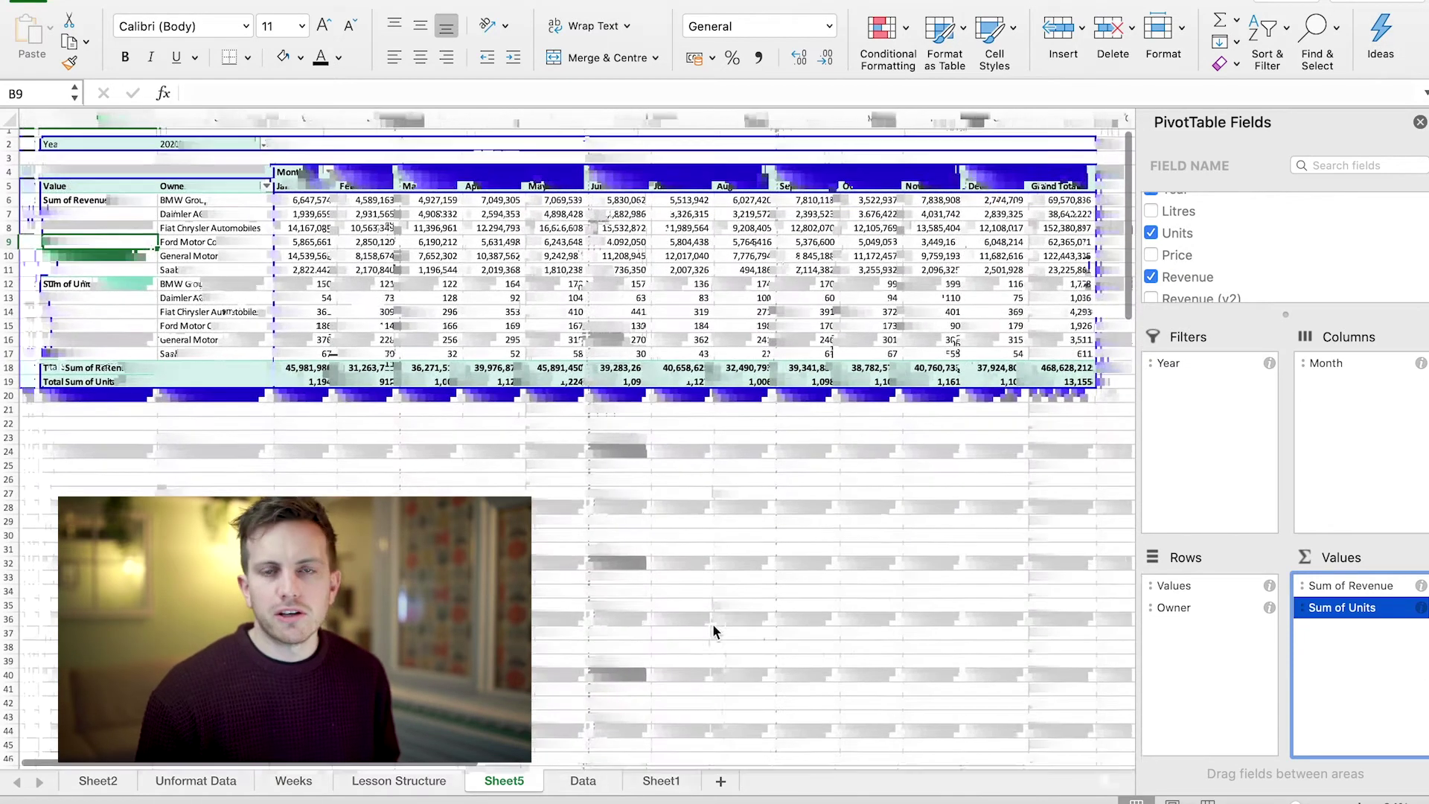
{"action": "scroll", "coordinate": [713, 625], "scroll_direction": "up", "scroll_amount": 1}
{"action": "scroll", "coordinate": [713, 625], "scroll_direction": "right", "scroll_amount": 1}
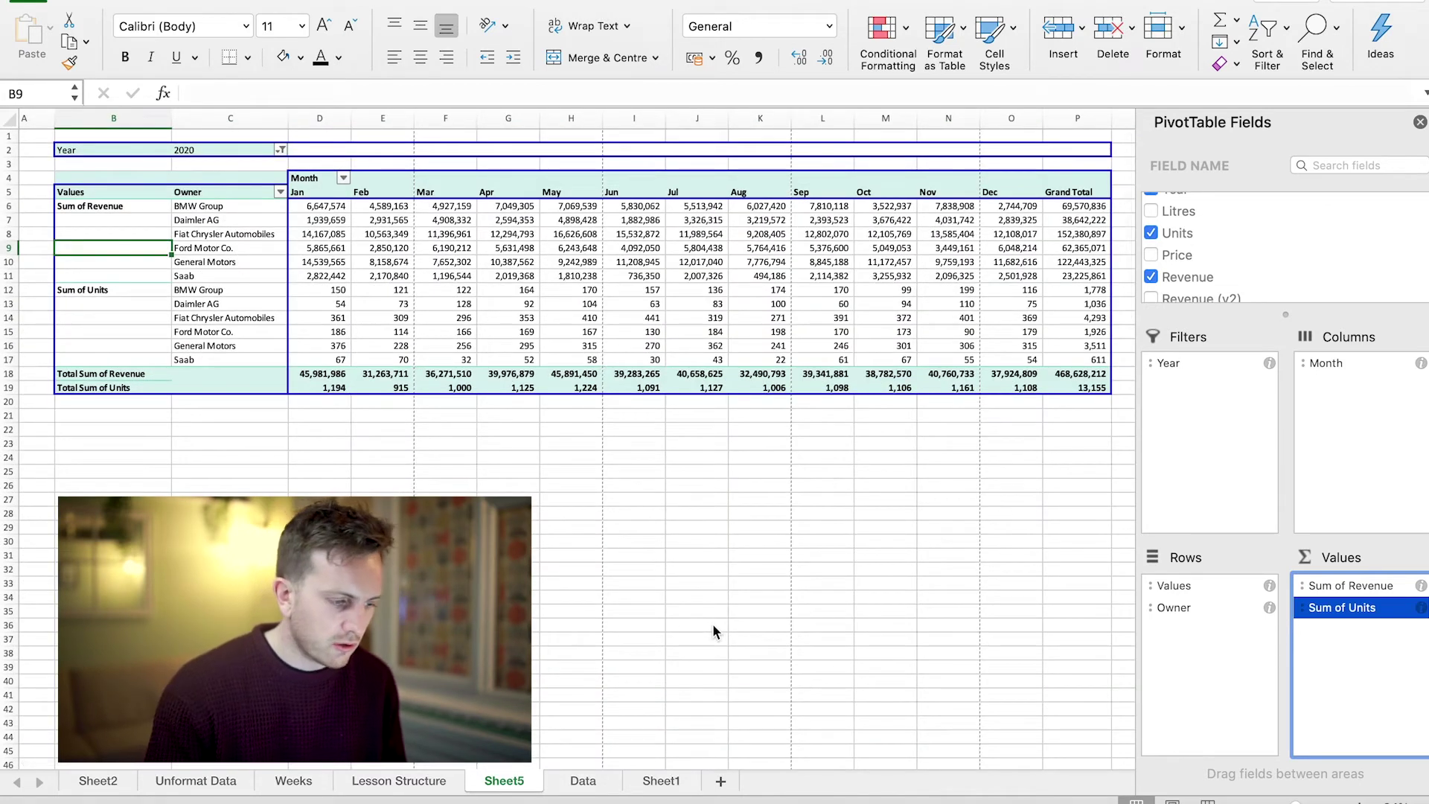
{"action": "left_click", "coordinate": [137, 333]}
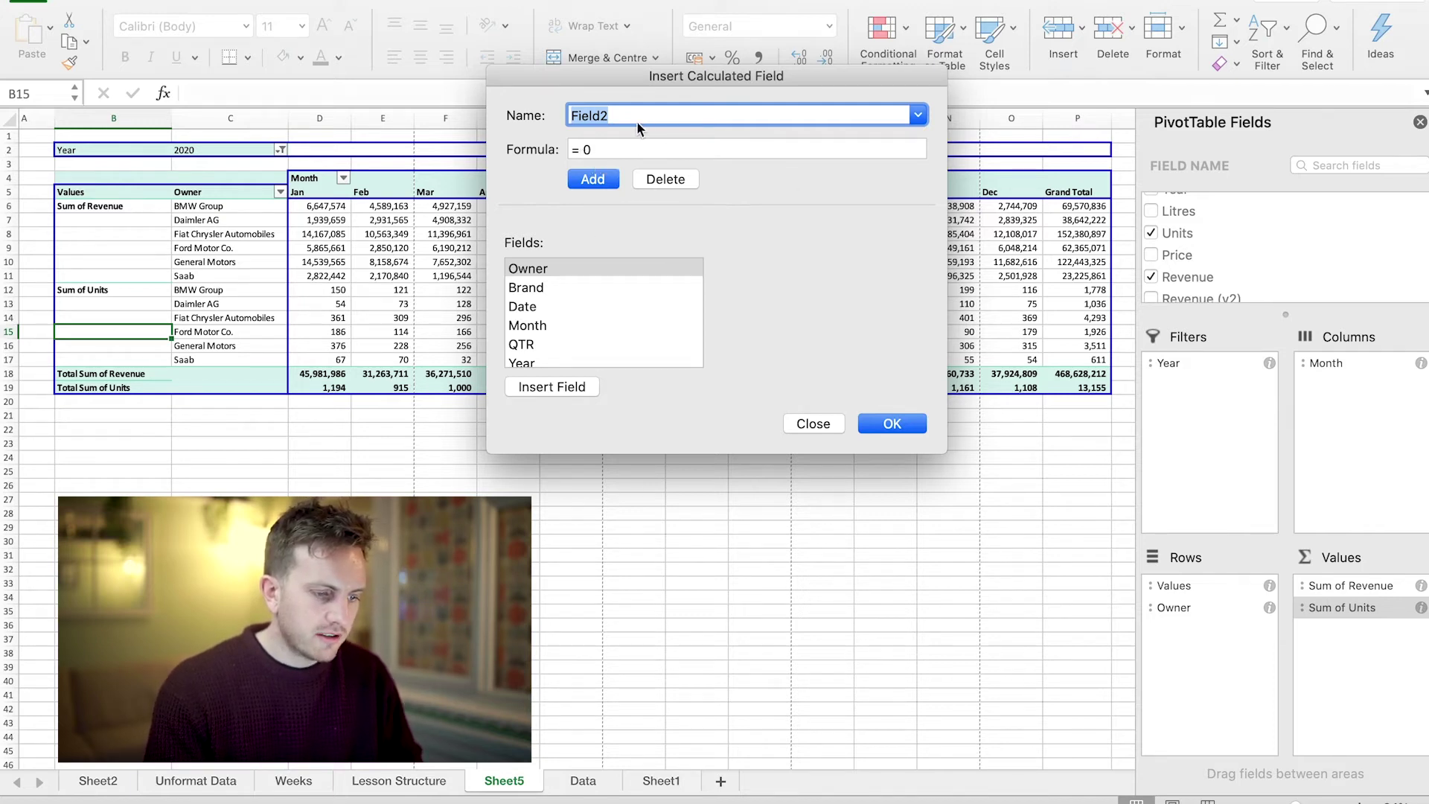
{"action": "type", "text": "Average Price v2"}
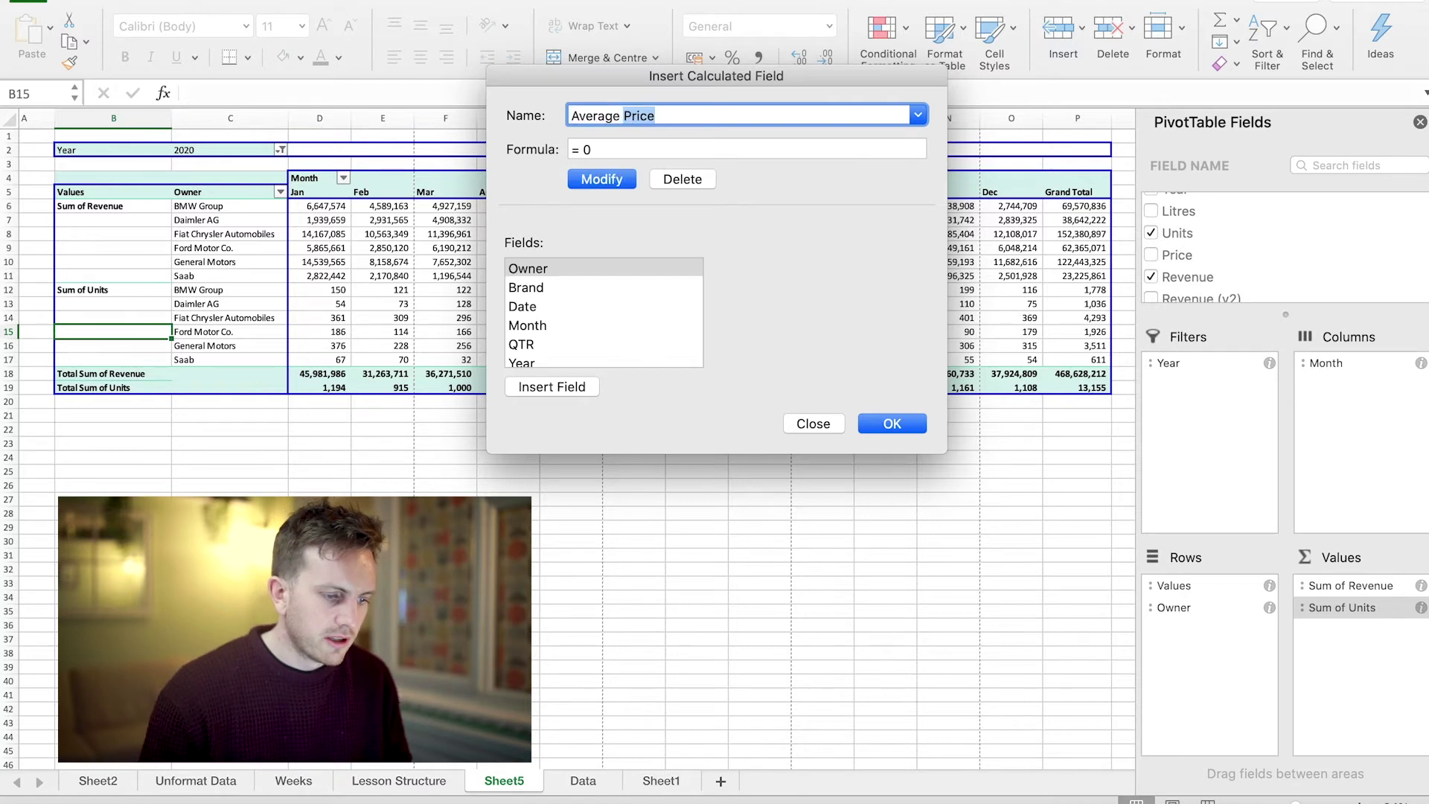
Set the calculated field's formula to Revenue divided by Units and add the field to the pivot table
{"action": "left_click", "coordinate": [620, 152]}
{"action": "key", "text": "BackSpace"}
{"action": "key", "text": "BackSpace"}
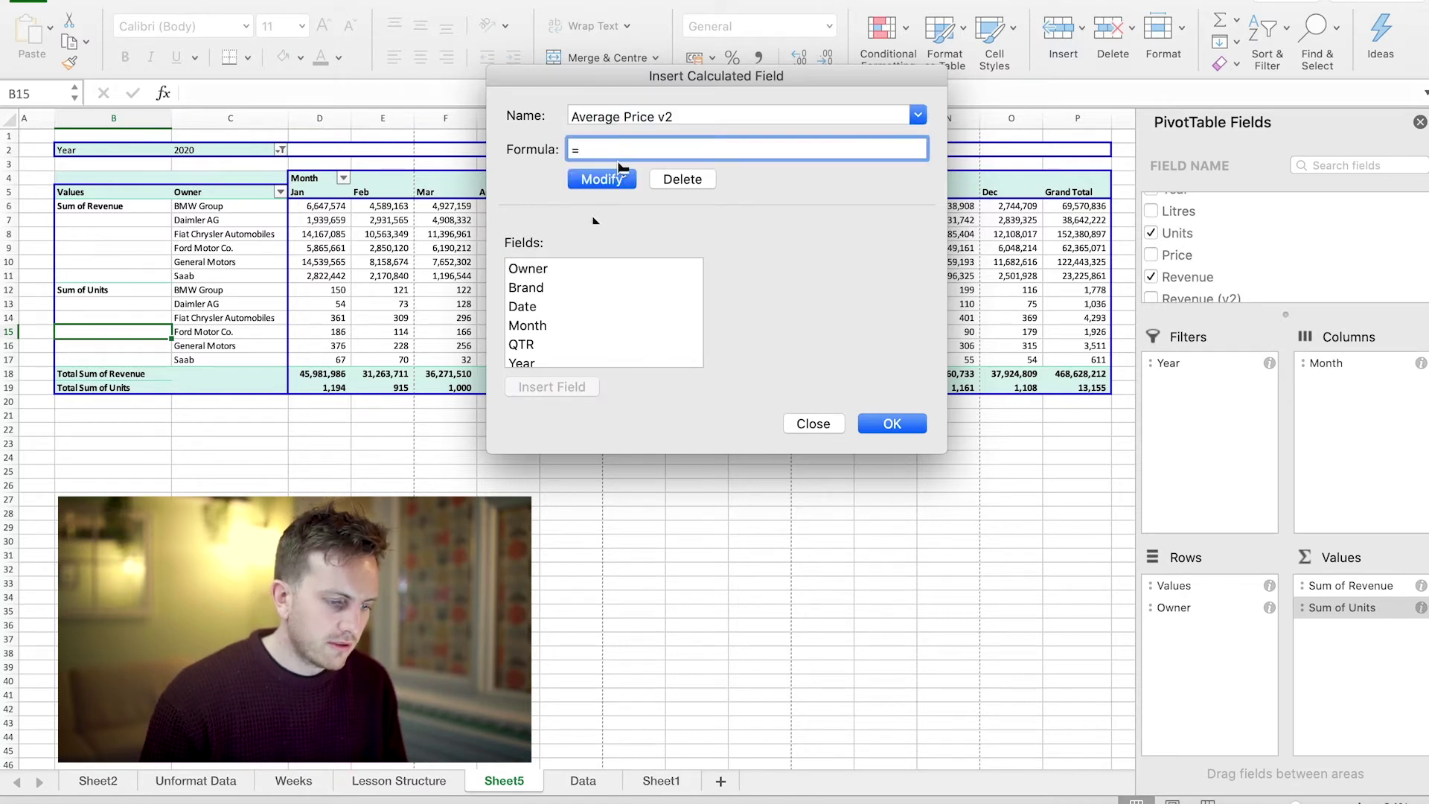
{"action": "scroll", "coordinate": [601, 266], "scroll_direction": "down", "scroll_amount": 5}
{"action": "left_click", "coordinate": [565, 289]}
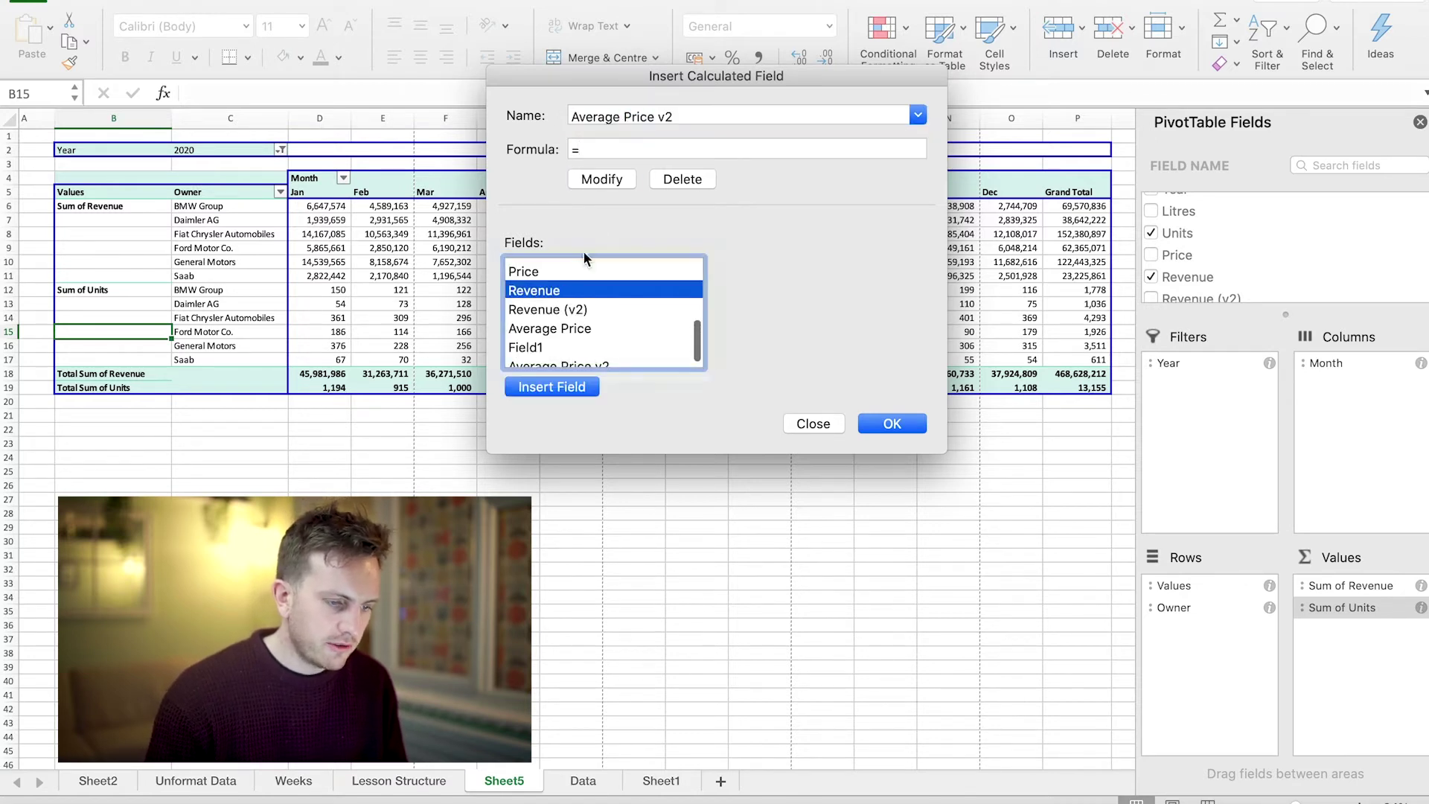
{"action": "left_click", "coordinate": [579, 387]}
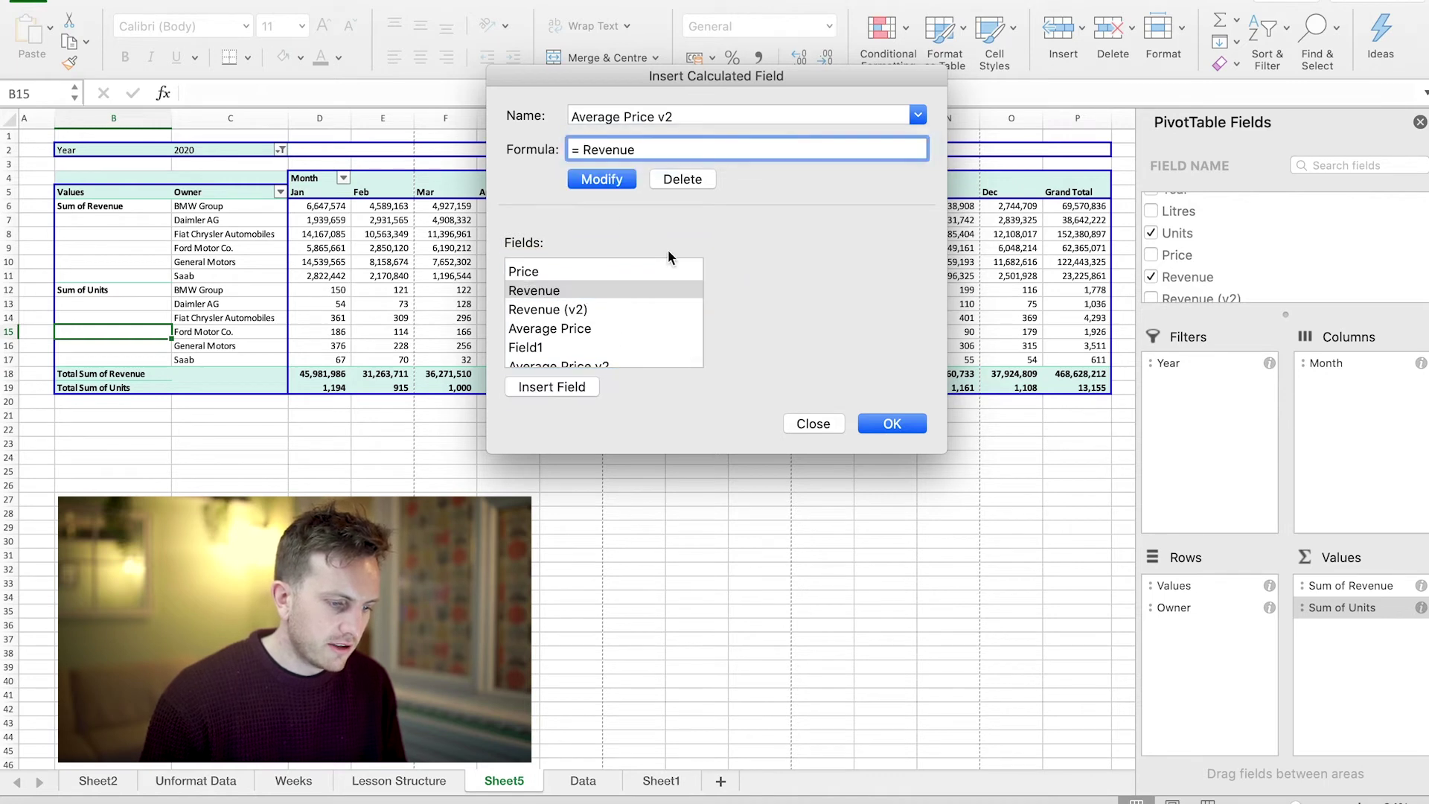
{"action": "type", "text": "/"}
{"action": "scroll", "coordinate": [608, 322], "scroll_direction": "up", "scroll_amount": 5}
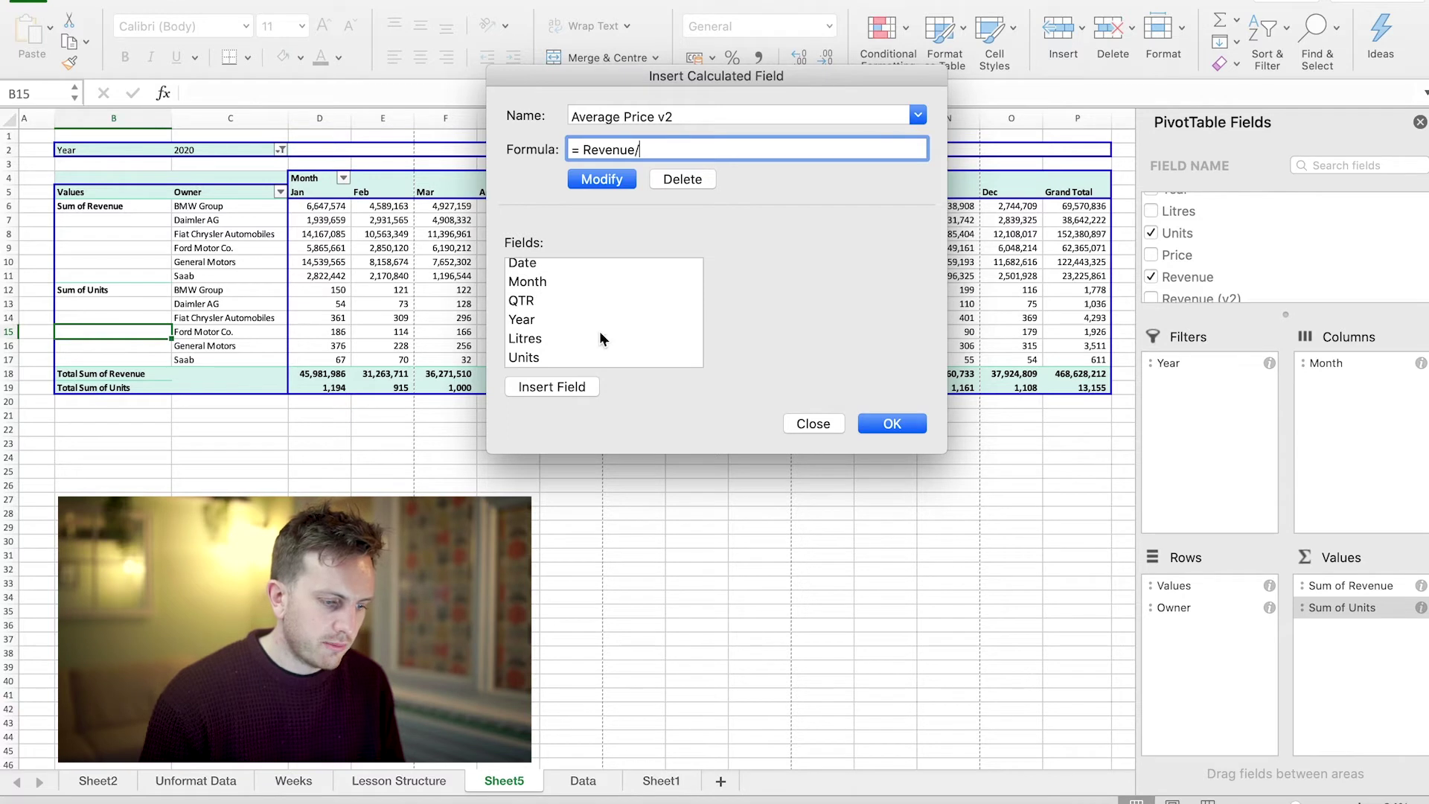
{"action": "left_click", "coordinate": [573, 357]}
{"action": "left_click", "coordinate": [564, 388]}
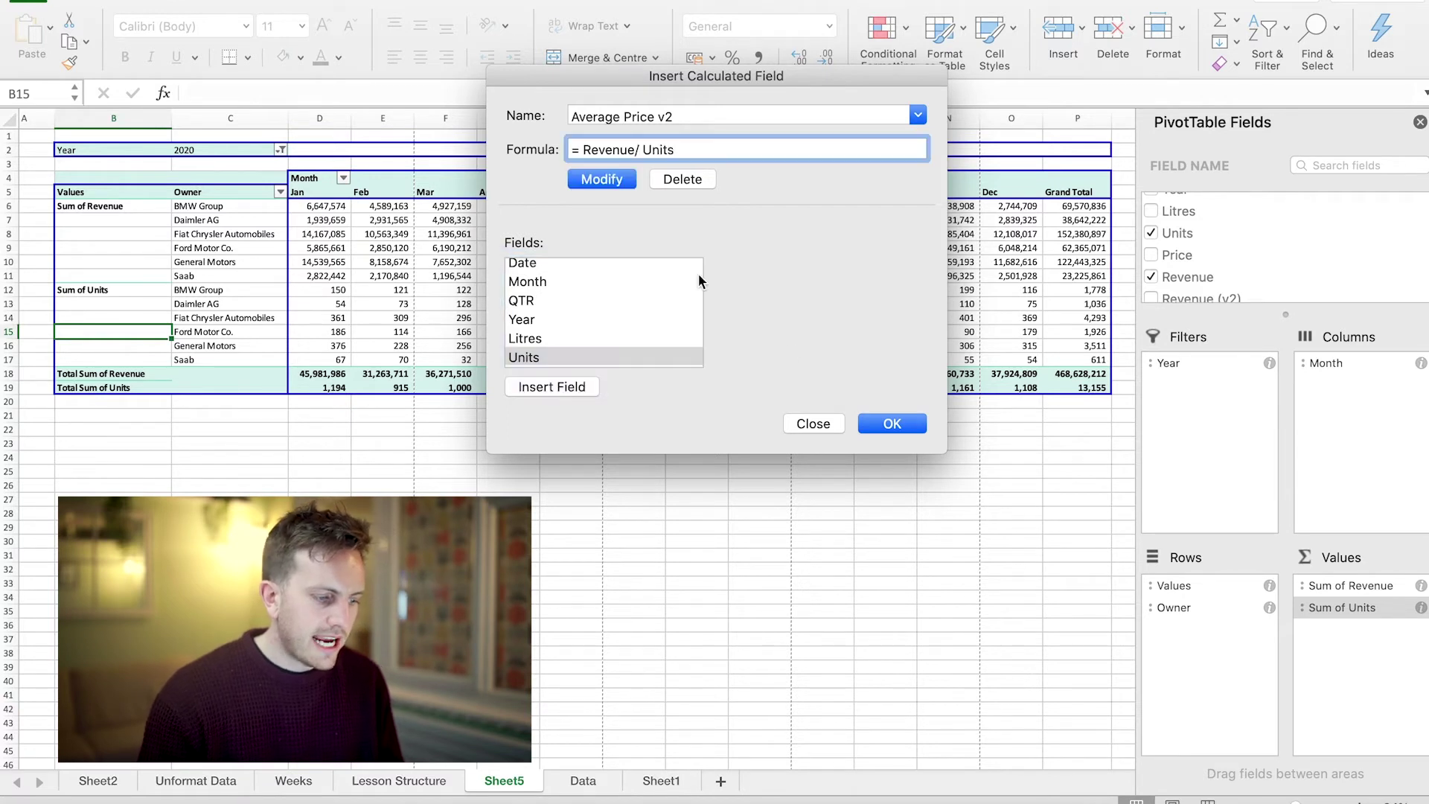
{"action": "left_click", "coordinate": [891, 423]}
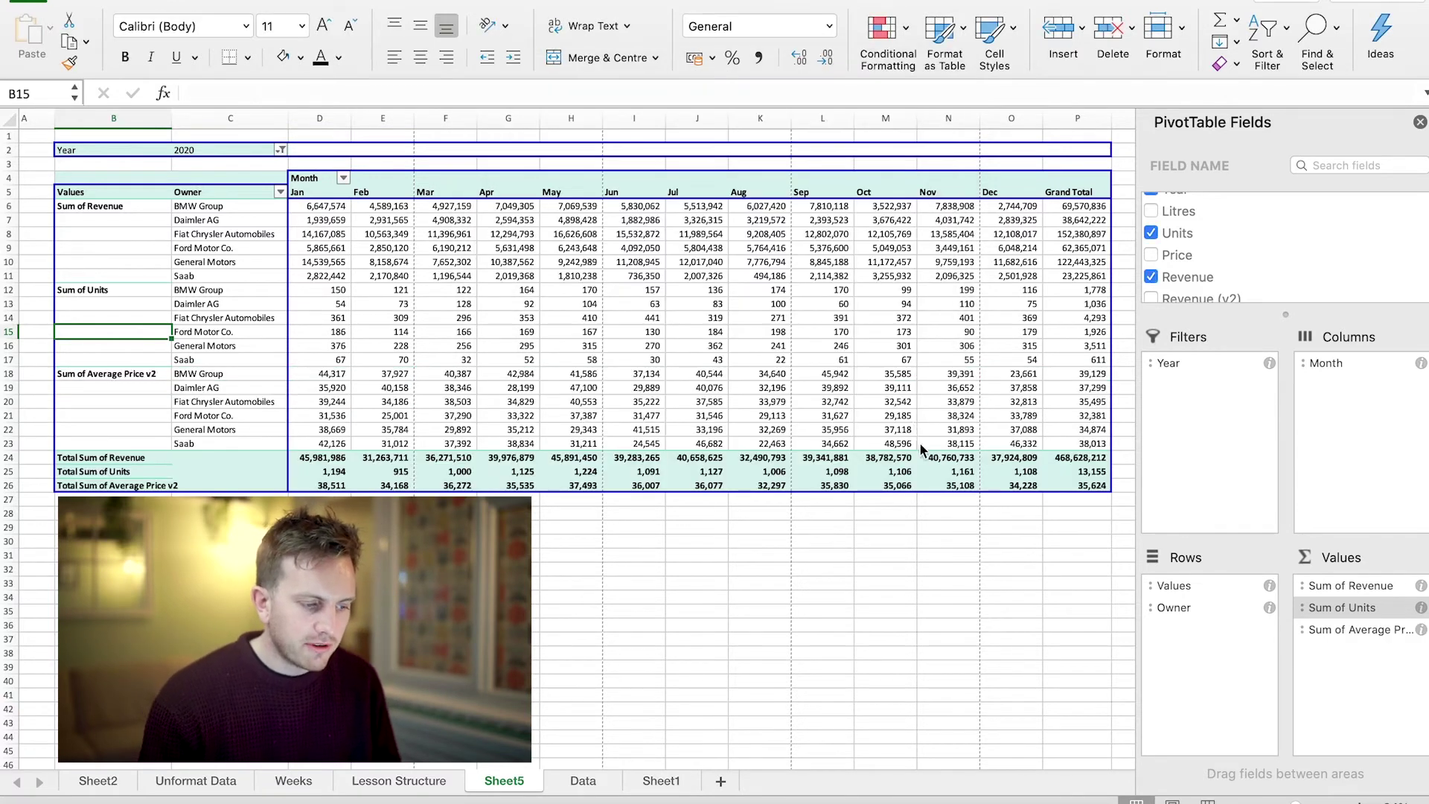
Enter a GETPIVOTDATA formula in D28 that divides BMW Group's January Sum of Revenue by its January Sum of Units
{"action": "left_click", "coordinate": [736, 655]}
{"action": "left_click", "coordinate": [357, 386]}
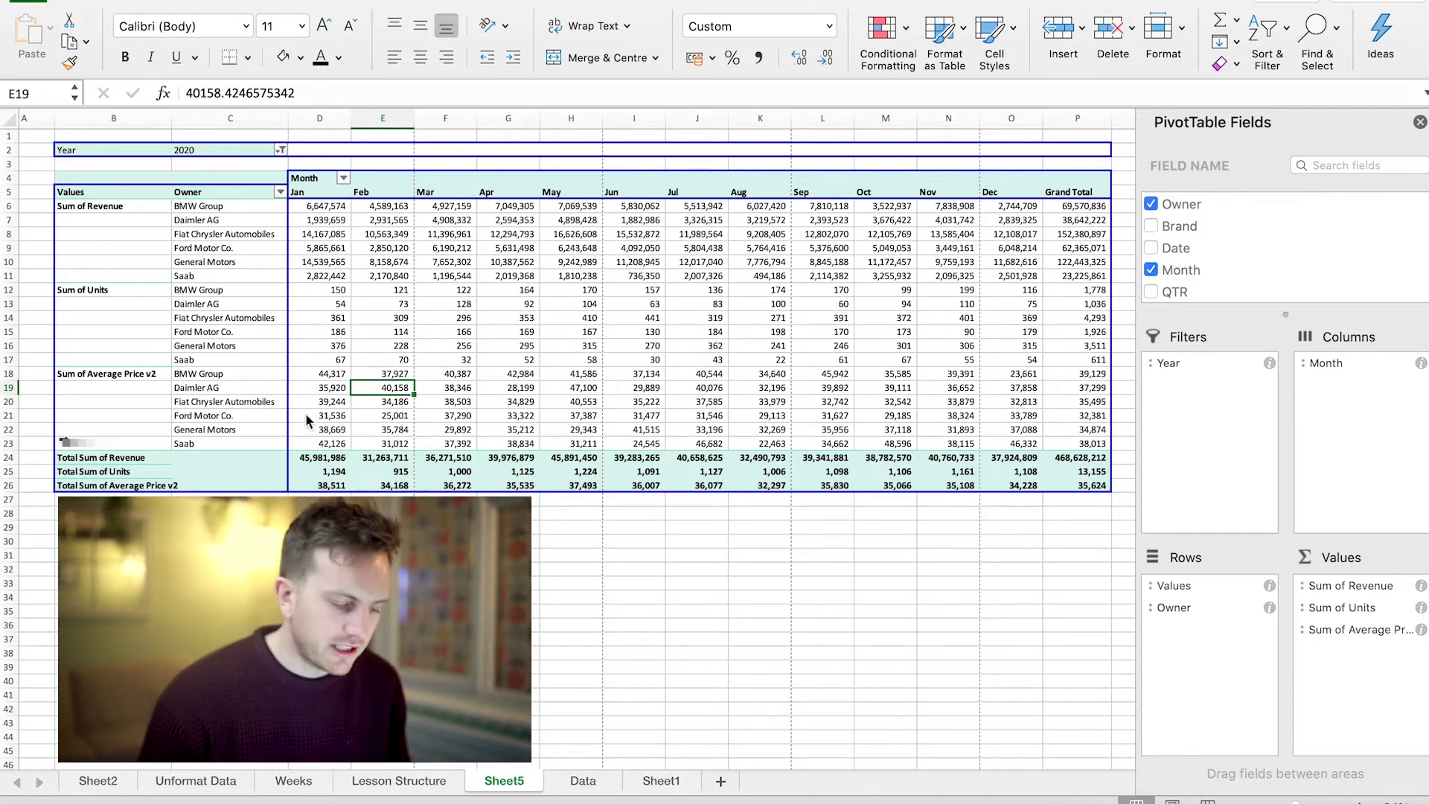
{"action": "left_click", "coordinate": [320, 556]}
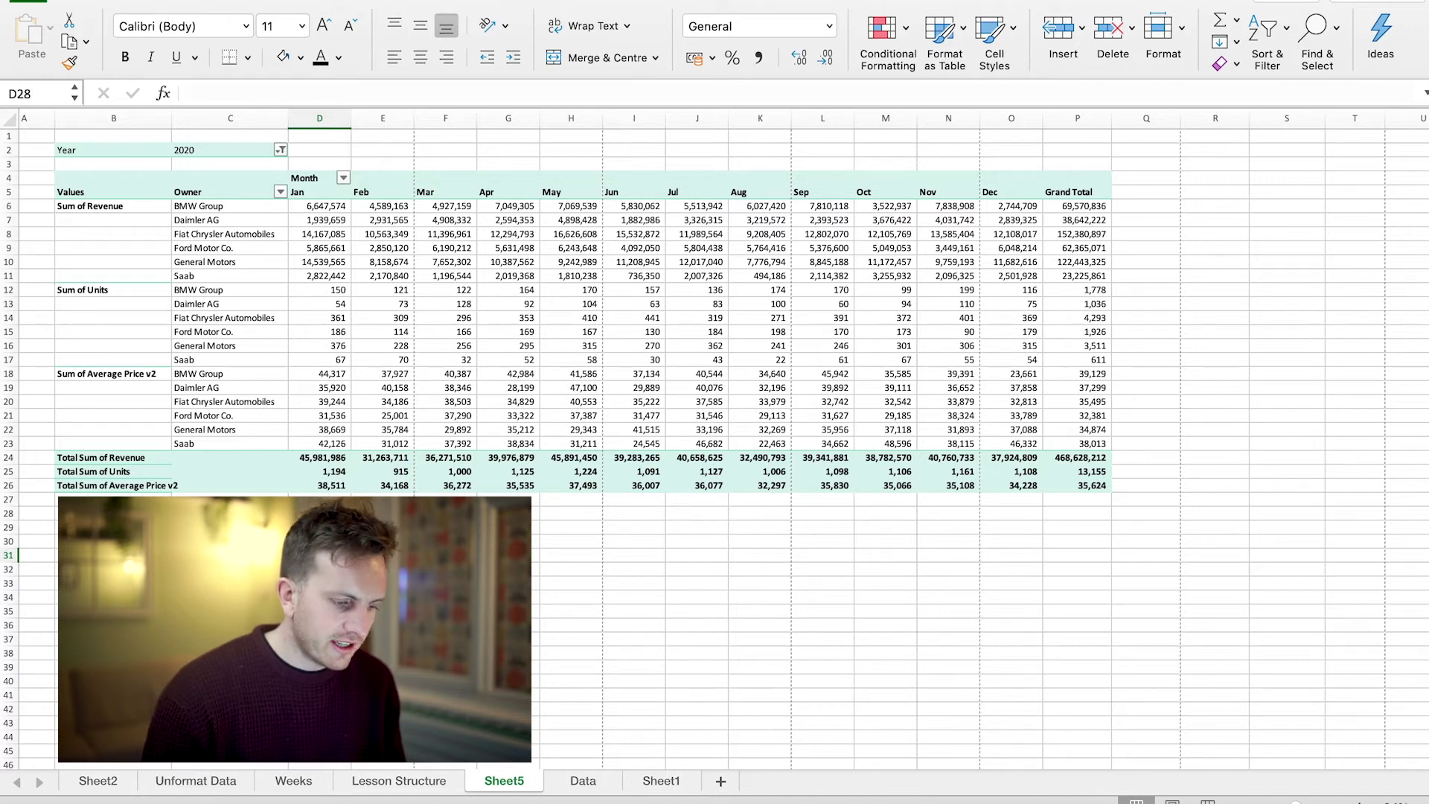
{"action": "left_click", "coordinate": [320, 513]}
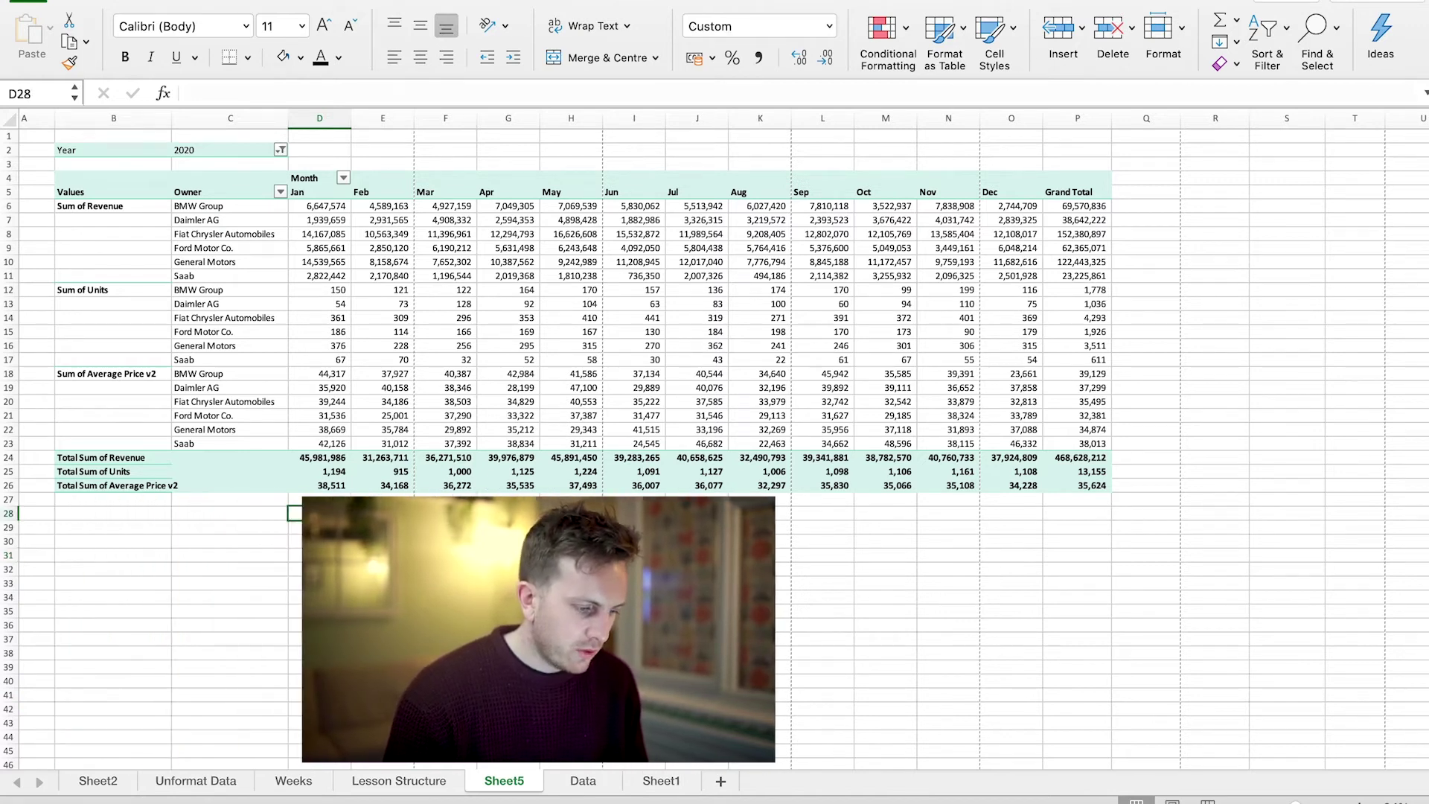
{"action": "left_click_drag", "start_coordinate": [320, 457], "coordinate": [886, 513]}
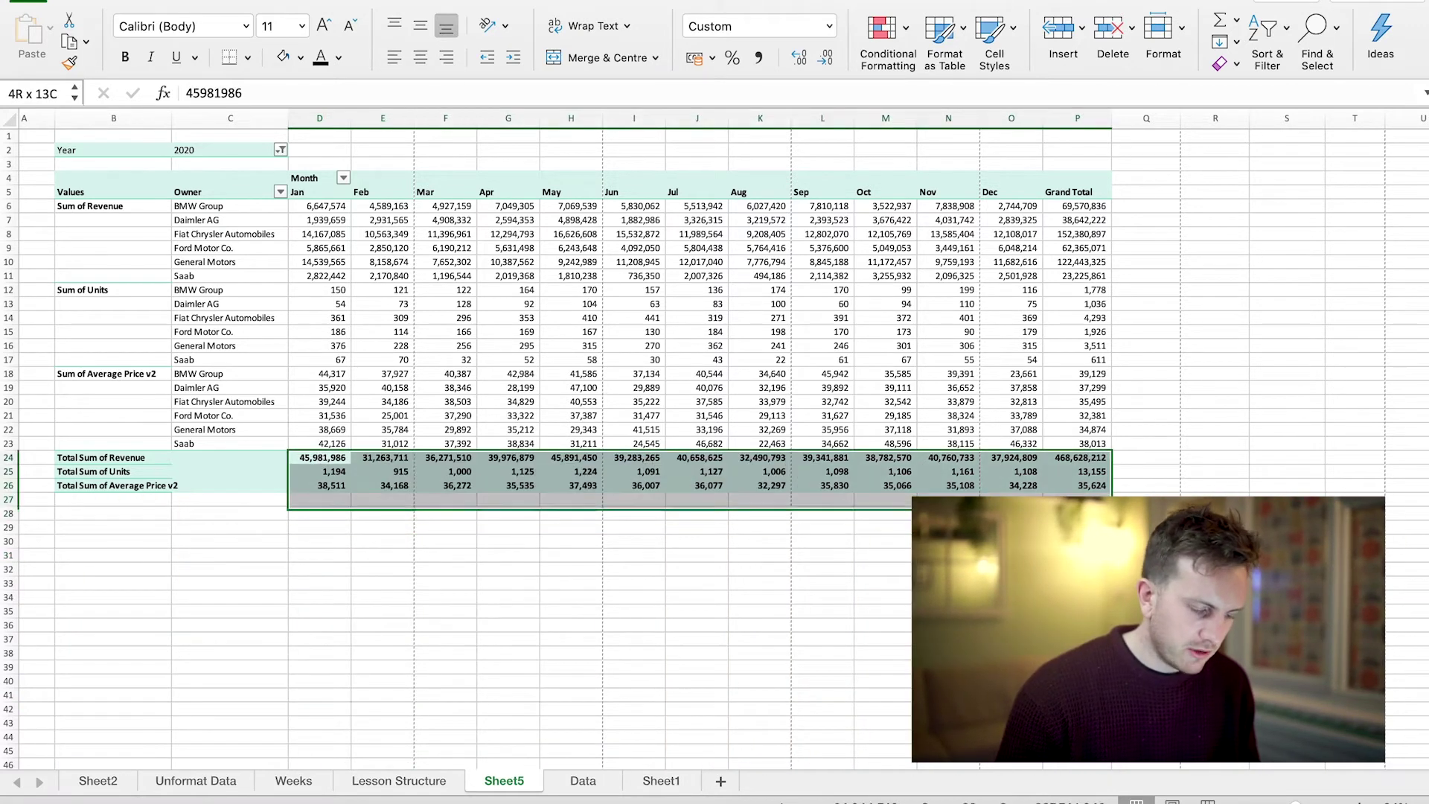
{"action": "left_click", "coordinate": [325, 512]}
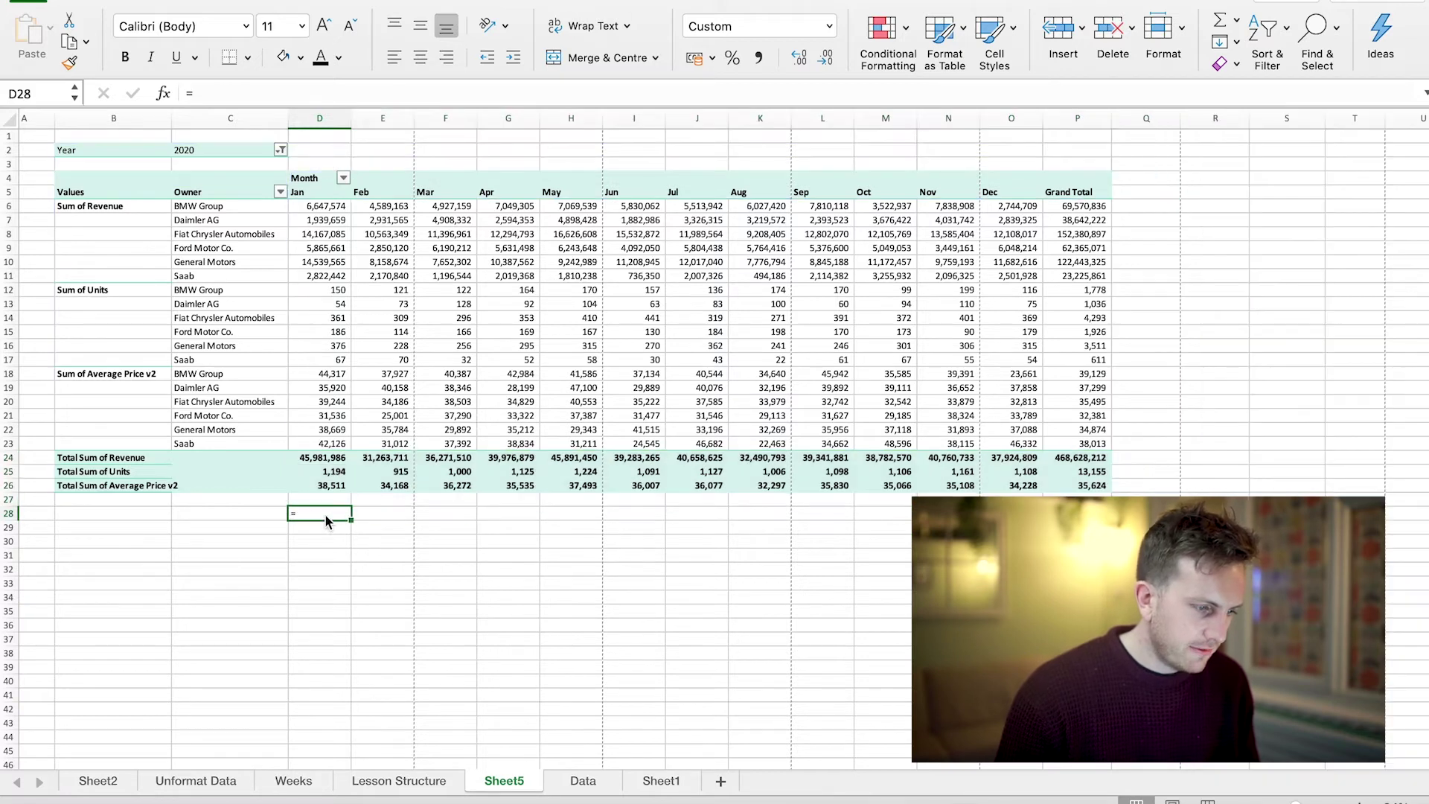
{"action": "key", "text": "Up"}
{"action": "key", "text": "Up"}
{"action": "key", "text": "Up"}
{"action": "key", "text": "Up"}
{"action": "key", "text": "Up"}
{"action": "key", "text": "Up"}
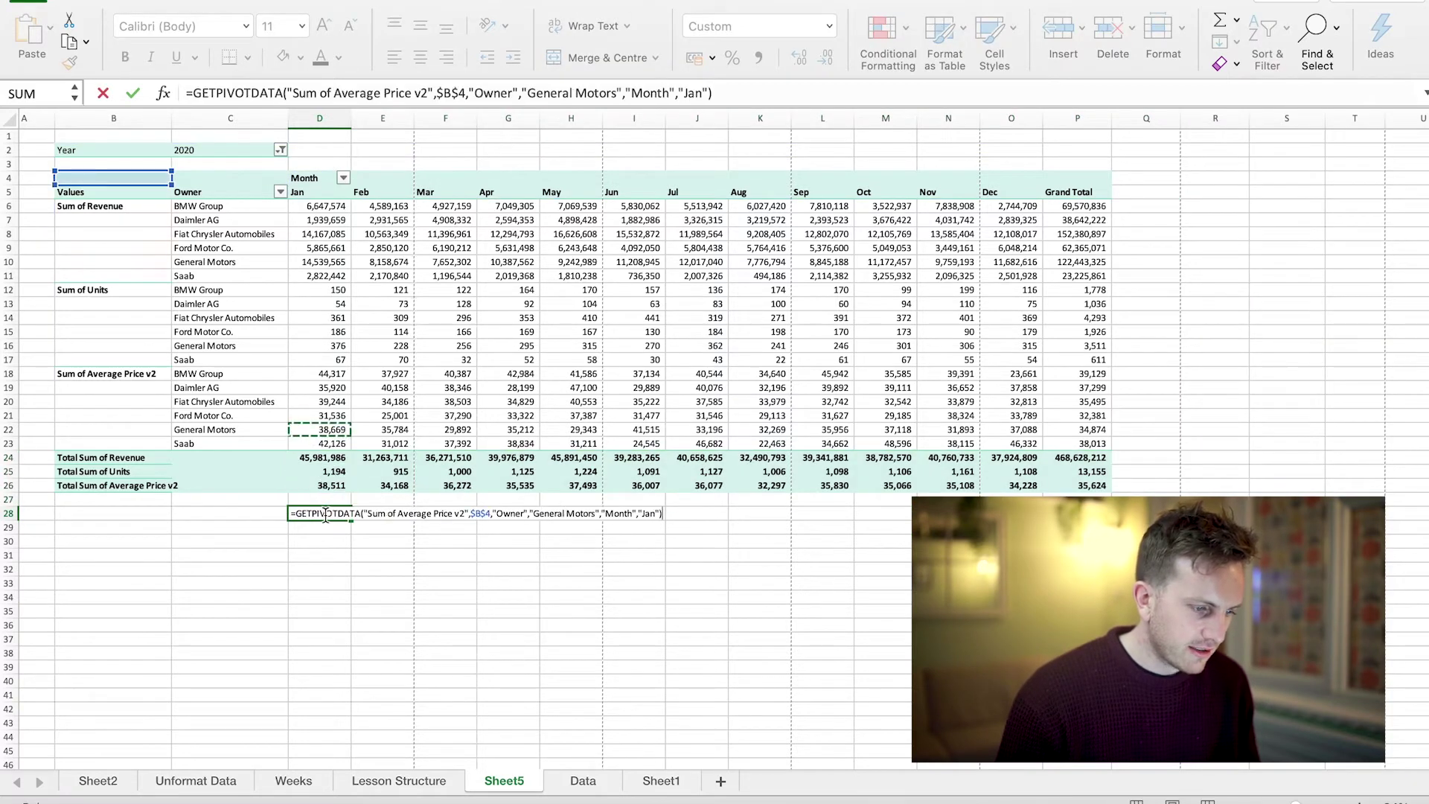
{"action": "key", "text": "Up"}
{"action": "key", "text": "Up"}
{"action": "key", "text": "Up"}
{"action": "key", "text": "Up"}
{"action": "key", "text": "Up"}
{"action": "key", "text": "Up"}
{"action": "key", "text": "Up"}
{"action": "key", "text": "Up"}
{"action": "key", "text": "Up"}
{"action": "key", "text": "Up"}
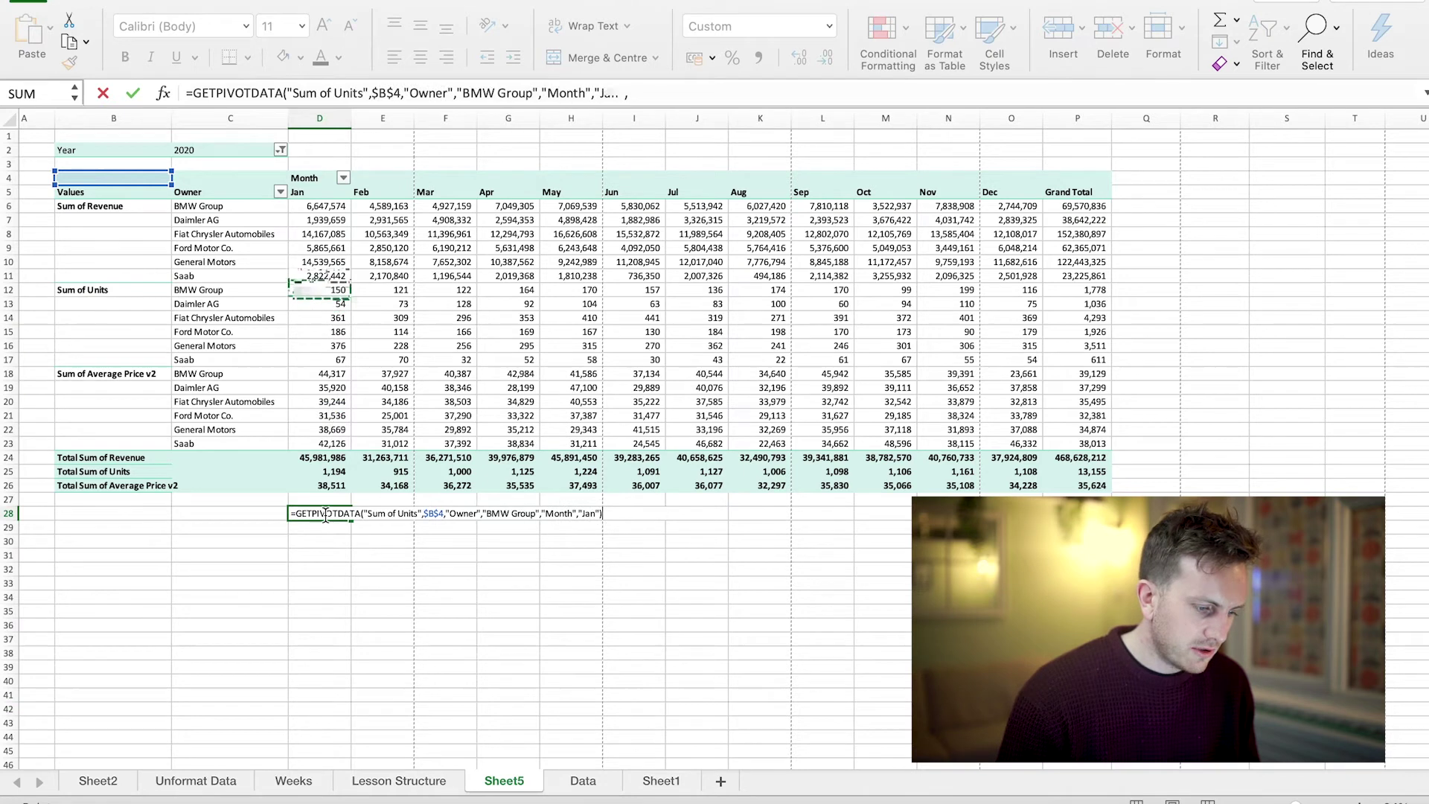
{"action": "key", "text": "Up"}
{"action": "key", "text": "Up"}
{"action": "key", "text": "Up"}
{"action": "key", "text": "Up"}
{"action": "key", "text": "Up"}
{"action": "key", "text": "Up"}
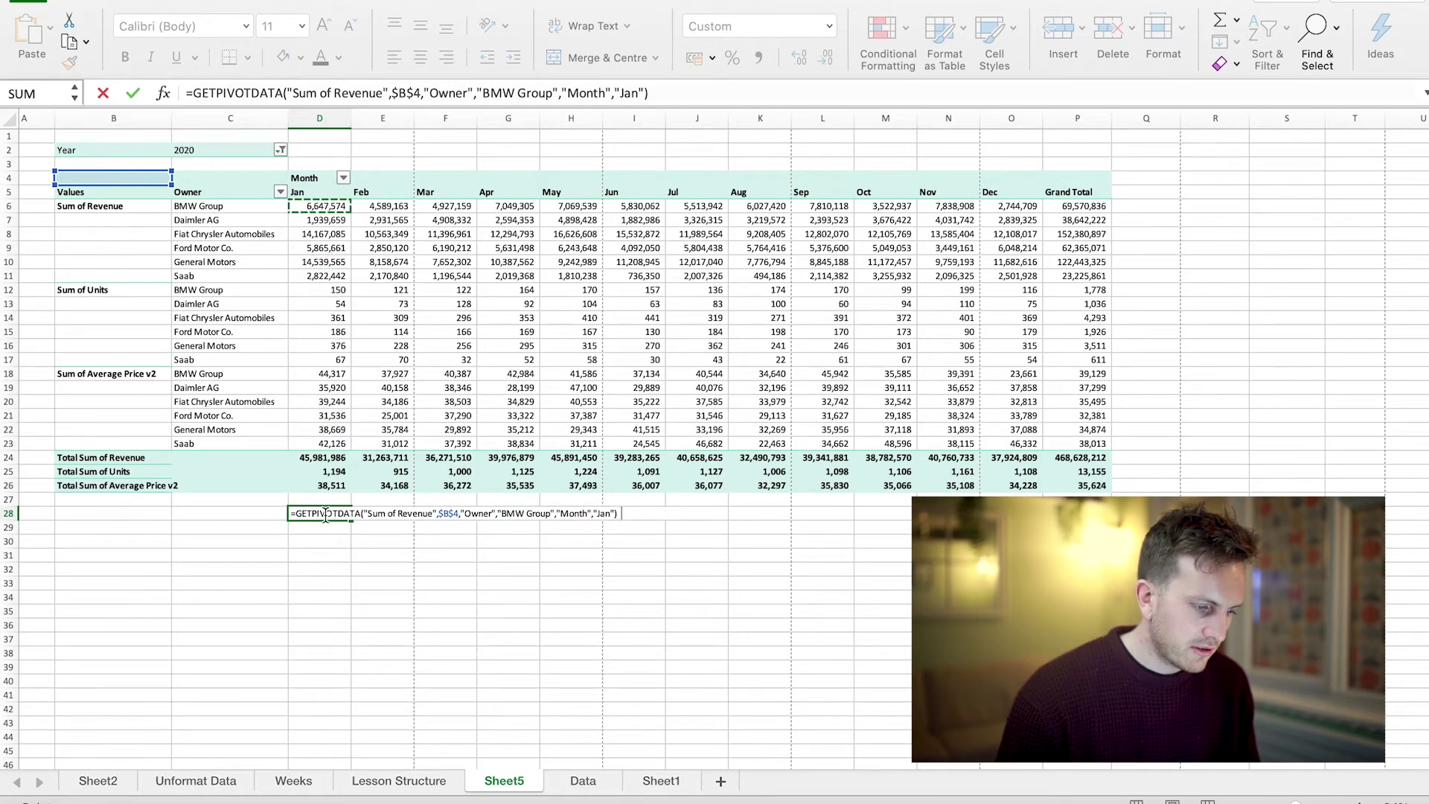
{"action": "type", "text": "/"}
{"action": "key", "text": "Up"}
{"action": "key", "text": "Up"}
{"action": "key", "text": "Up"}
{"action": "key", "text": "Up"}
{"action": "key", "text": "Up"}
{"action": "key", "text": "Up"}
{"action": "key", "text": "Up"}
{"action": "key", "text": "Up"}
{"action": "key", "text": "Up"}
{"action": "key", "text": "Up"}
{"action": "key", "text": "Up"}
{"action": "key", "text": "Up"}
{"action": "key", "text": "Up"}
{"action": "key", "text": "Up"}
{"action": "key", "text": "Up"}
{"action": "key", "text": "Up"}
{"action": "type", "text": "\\"}
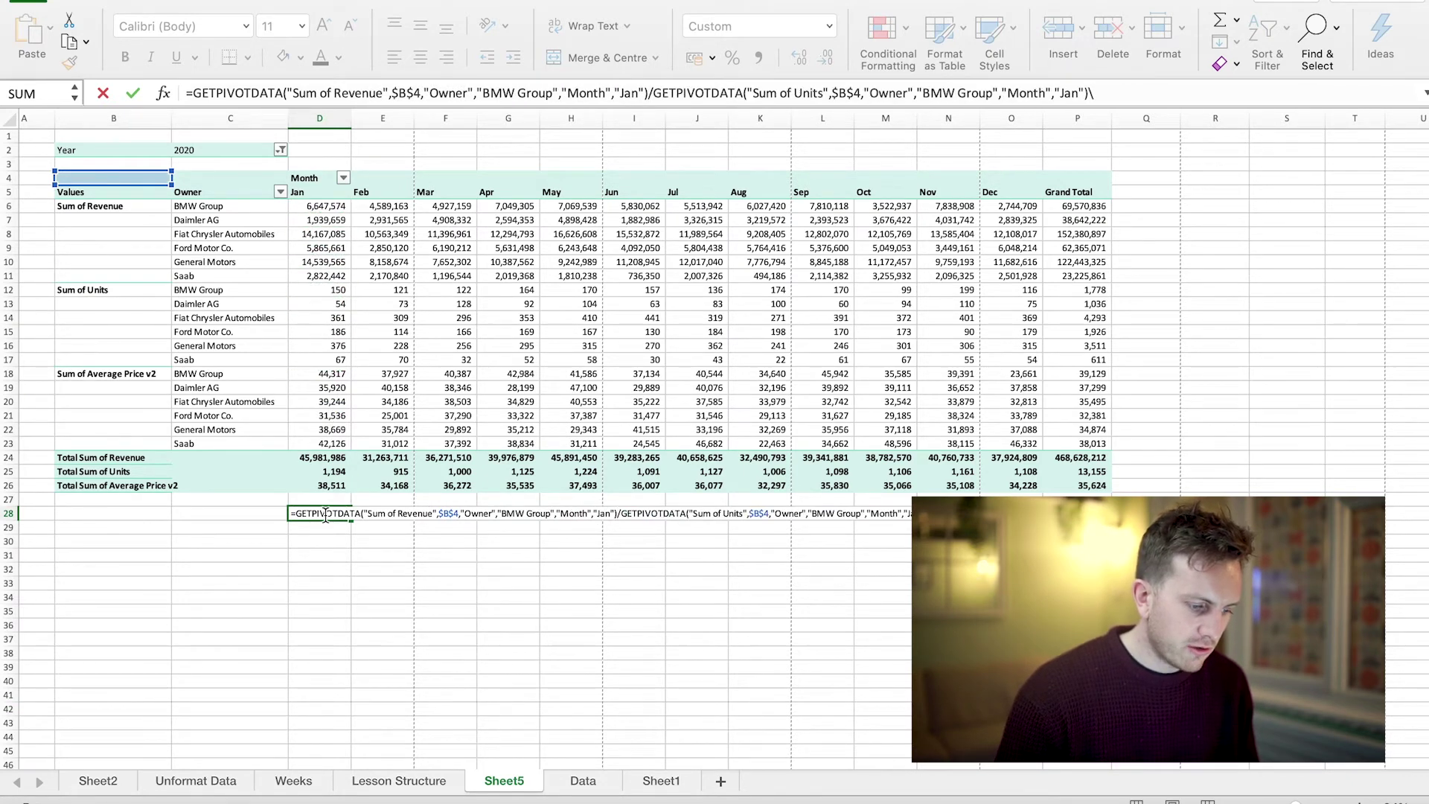
{"action": "key", "text": "Return"}
{"action": "key", "text": "Up"}
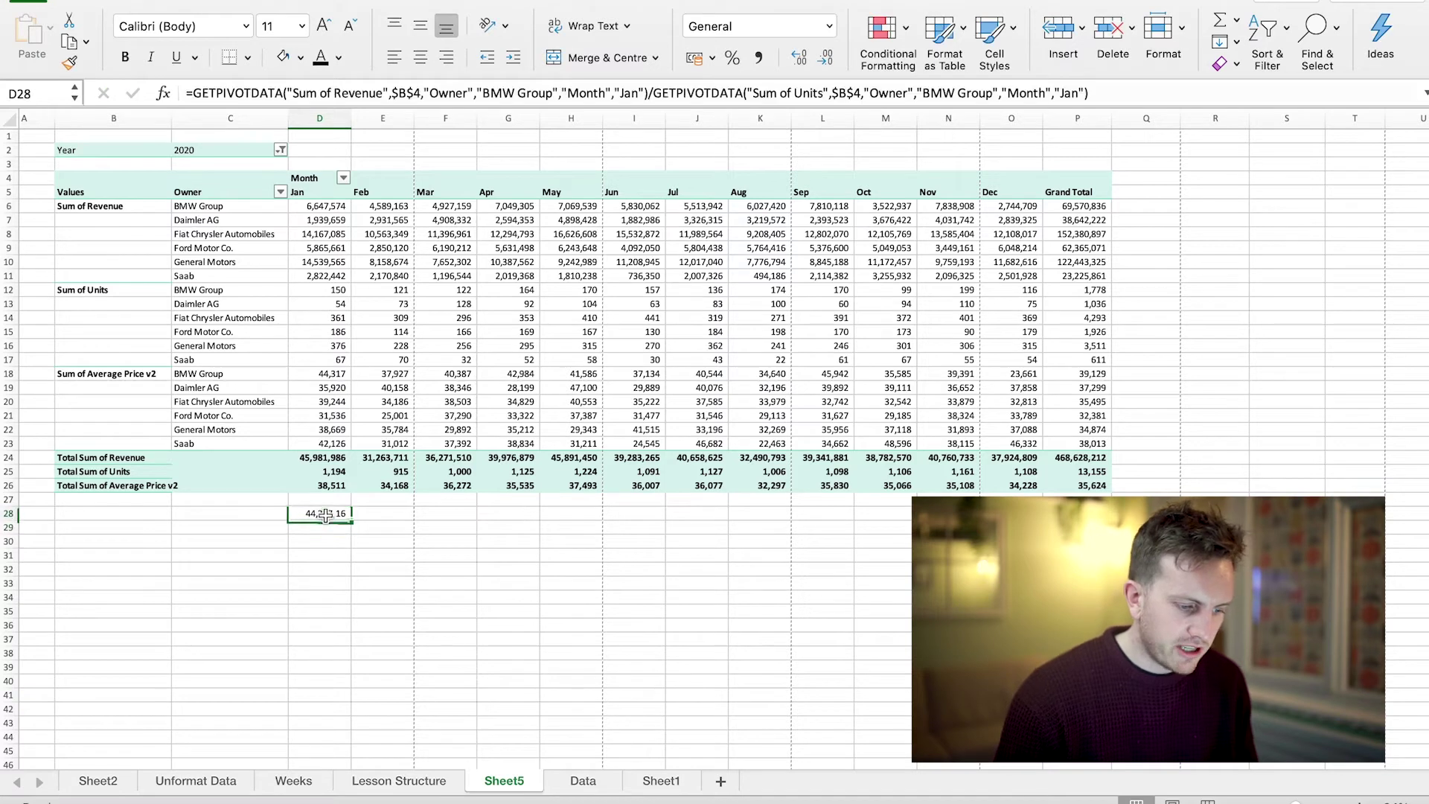
Fill the D28 formula across to K28, inspect the copied results, and clear the formulas from row 28
{"action": "left_click_drag", "start_coordinate": [351, 523], "coordinate": [791, 524]}
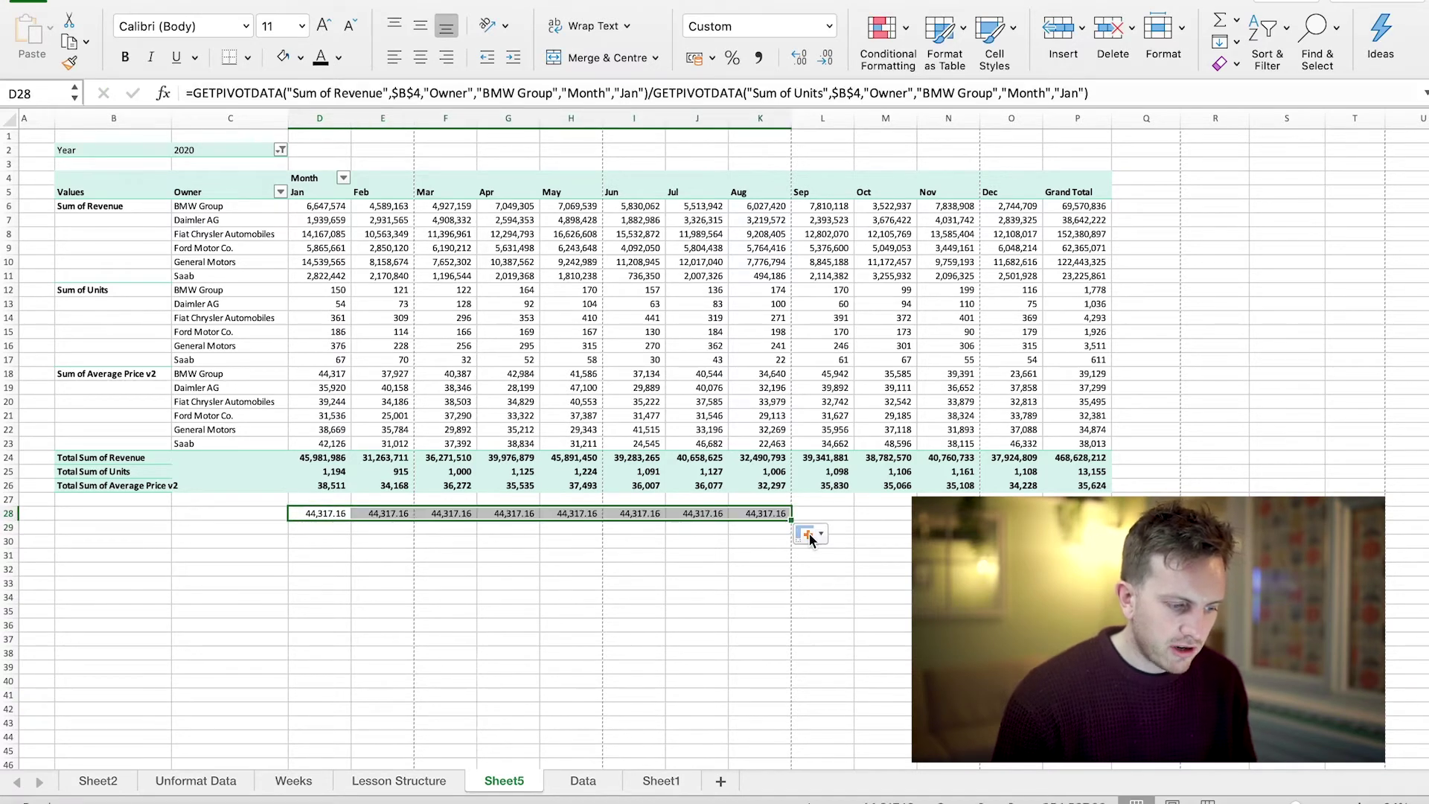
{"action": "left_click", "coordinate": [331, 516]}
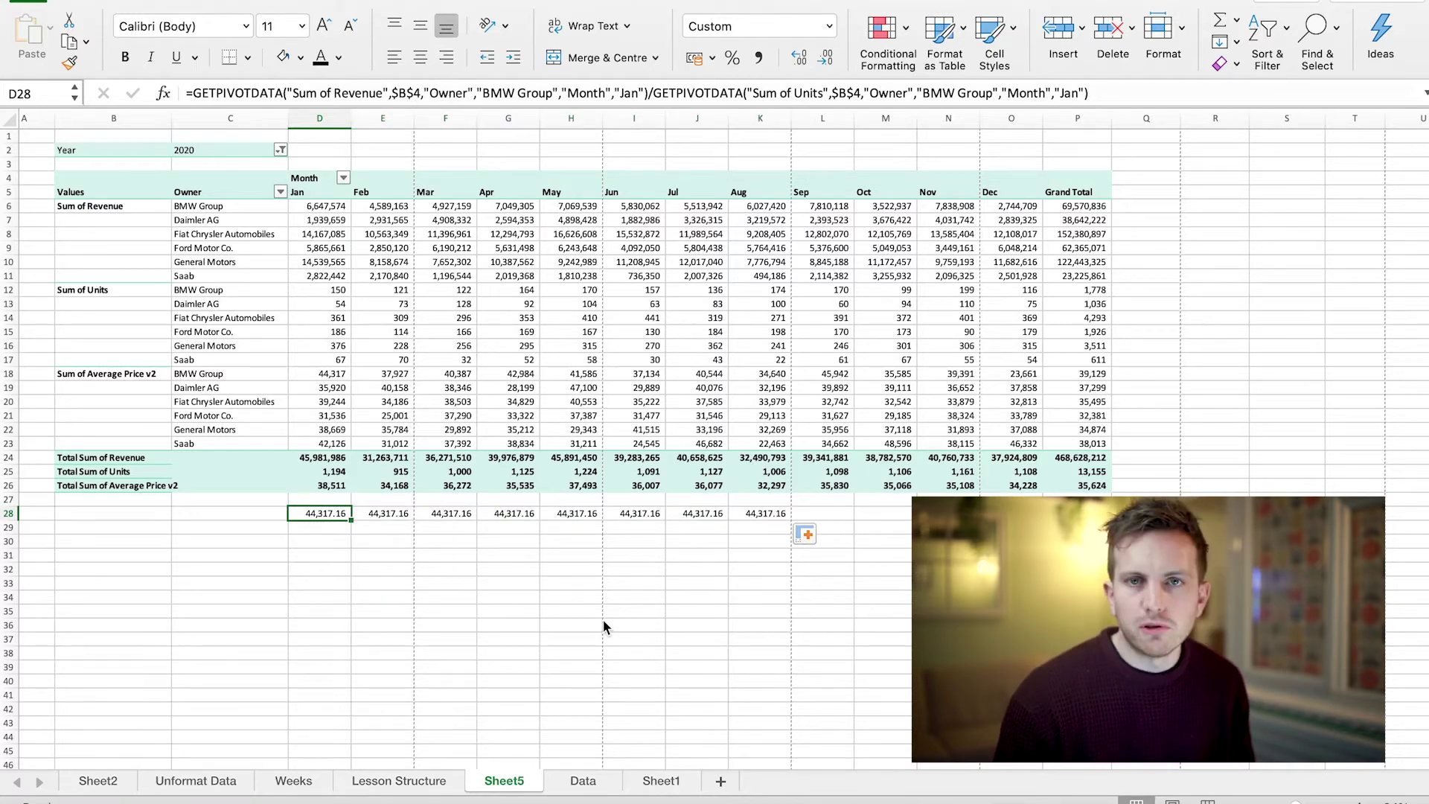
{"action": "left_click", "coordinate": [286, 521]}
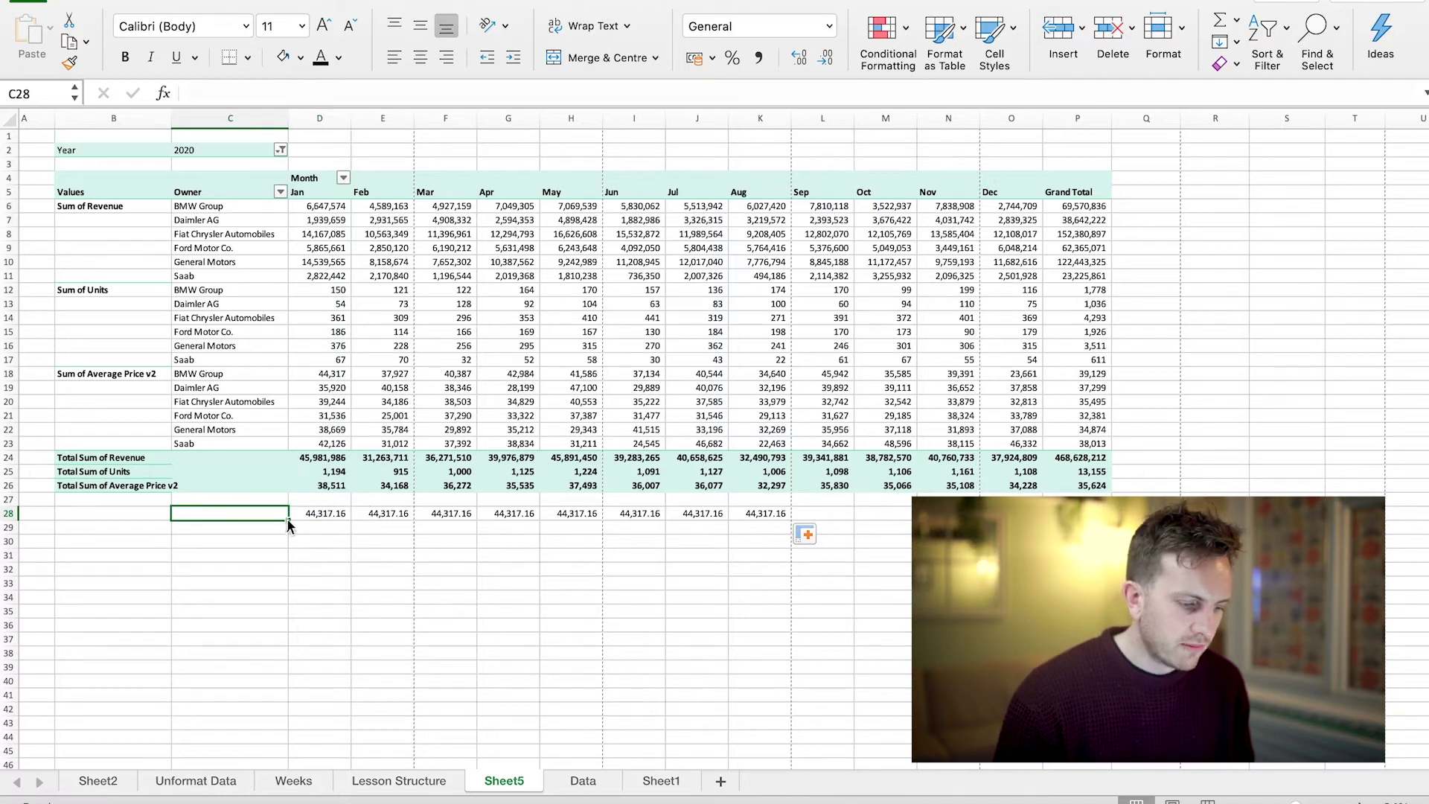
{"action": "left_click_drag", "start_coordinate": [290, 526], "coordinate": [900, 491]}
{"action": "left_click", "coordinate": [474, 627]}
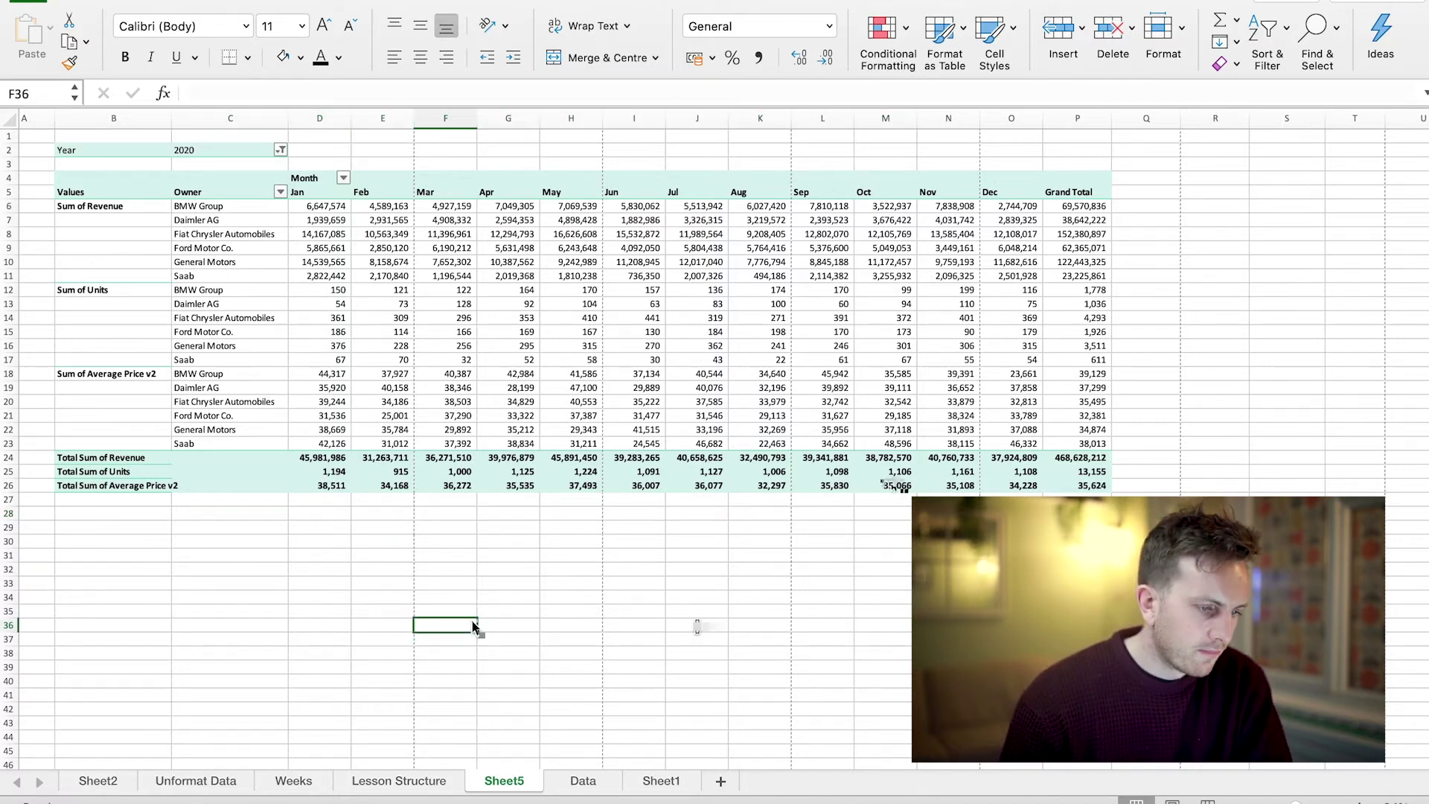
{"action": "left_click", "coordinate": [320, 514]}
Turn off Generate GetPivotData in the pivot table's options
{"action": "left_click", "coordinate": [412, 348]}
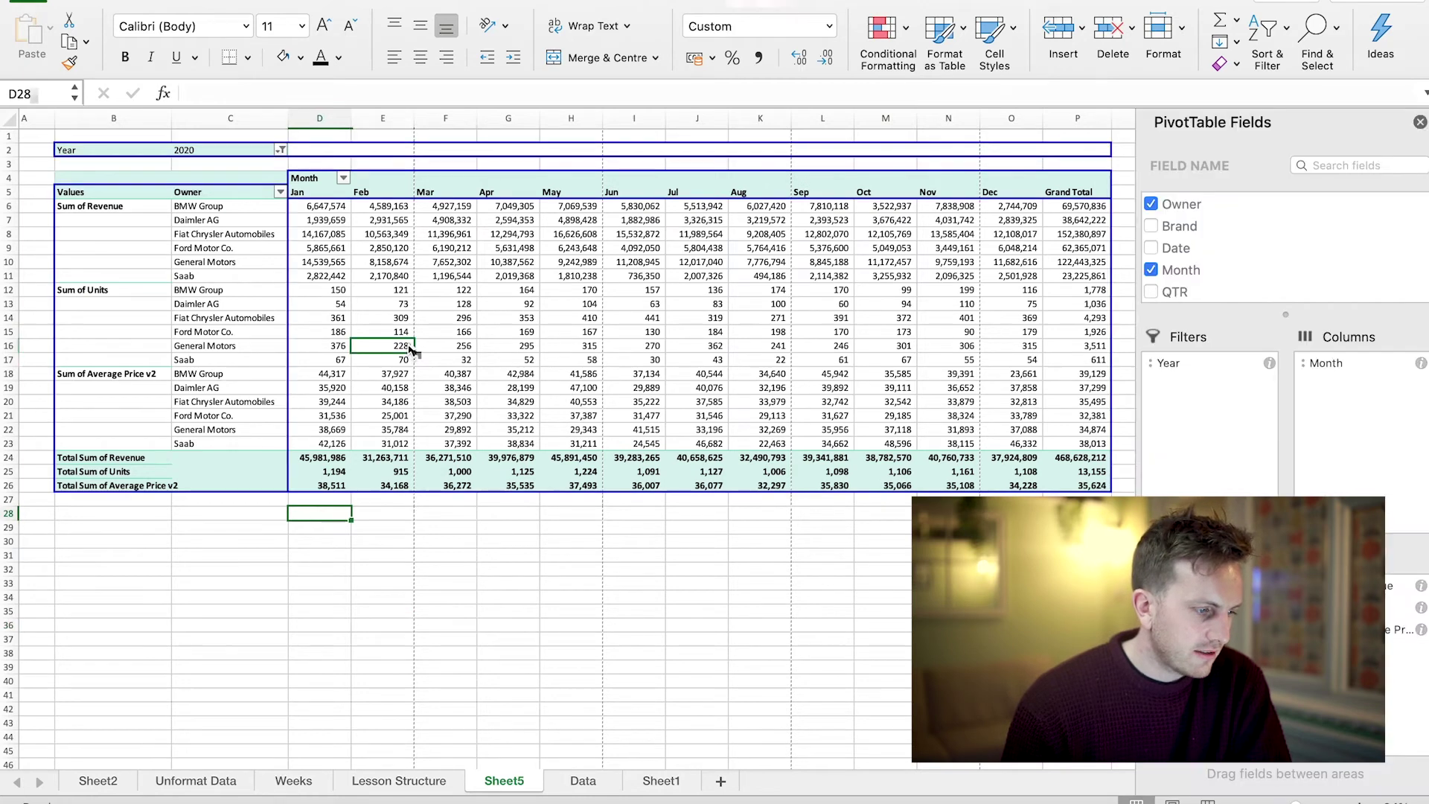
{"action": "key", "text": "Right"}
{"action": "key", "text": "Right"}
{"action": "key", "text": "Up"}
{"action": "key", "text": "Up"}
{"action": "key", "text": "Up"}
{"action": "key", "text": "Up"}
{"action": "key", "text": "Up"}
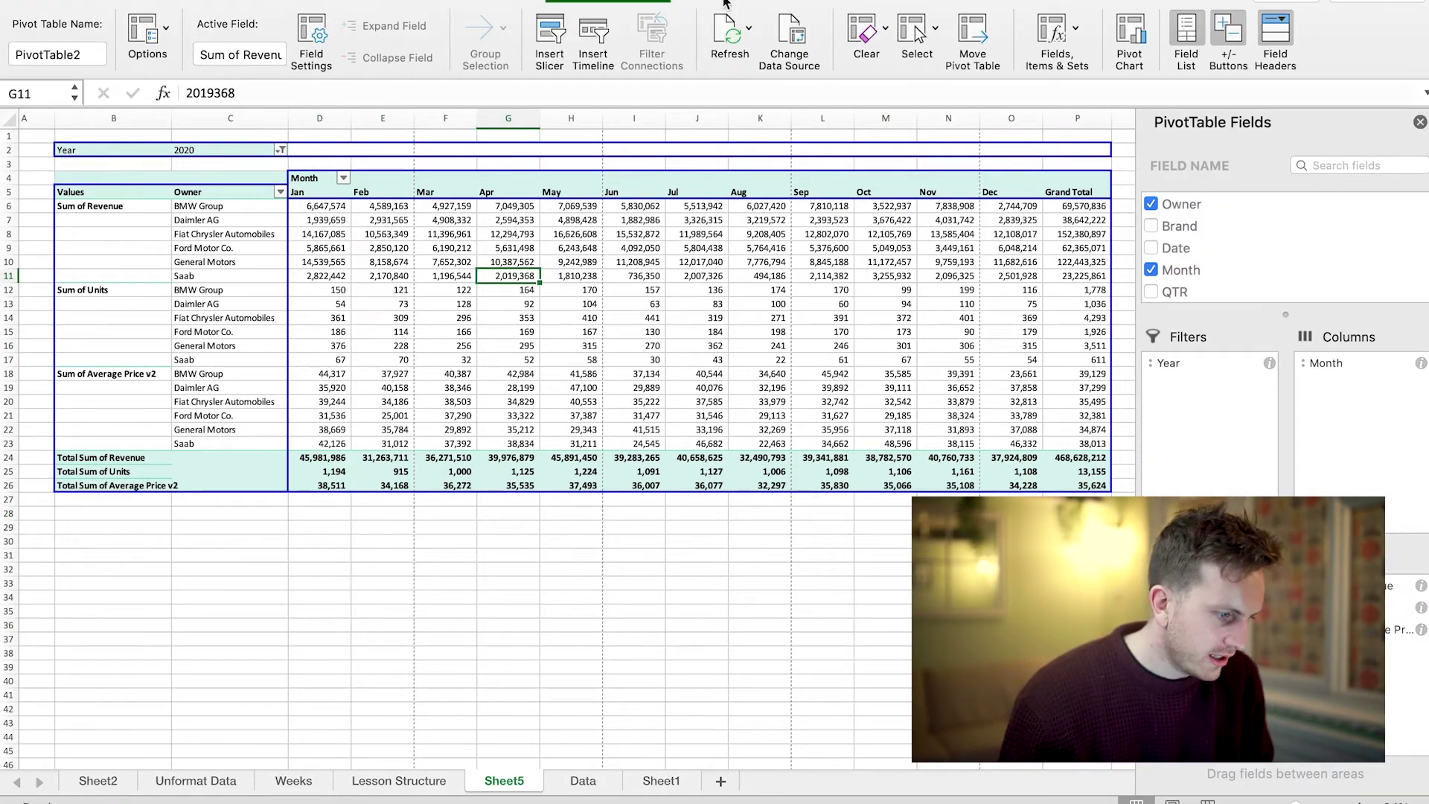
{"action": "left_click", "coordinate": [166, 30]}
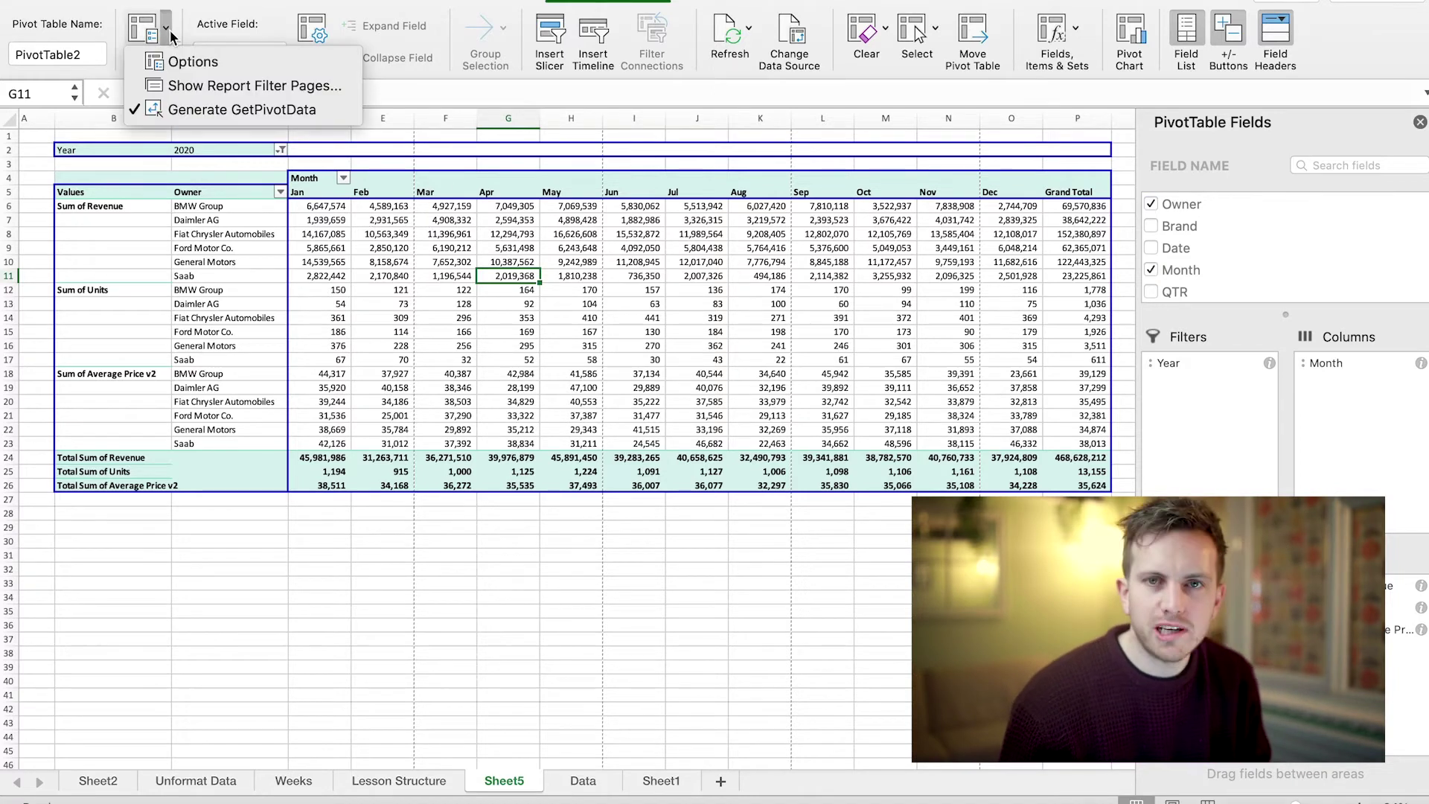
{"action": "left_click", "coordinate": [196, 112]}
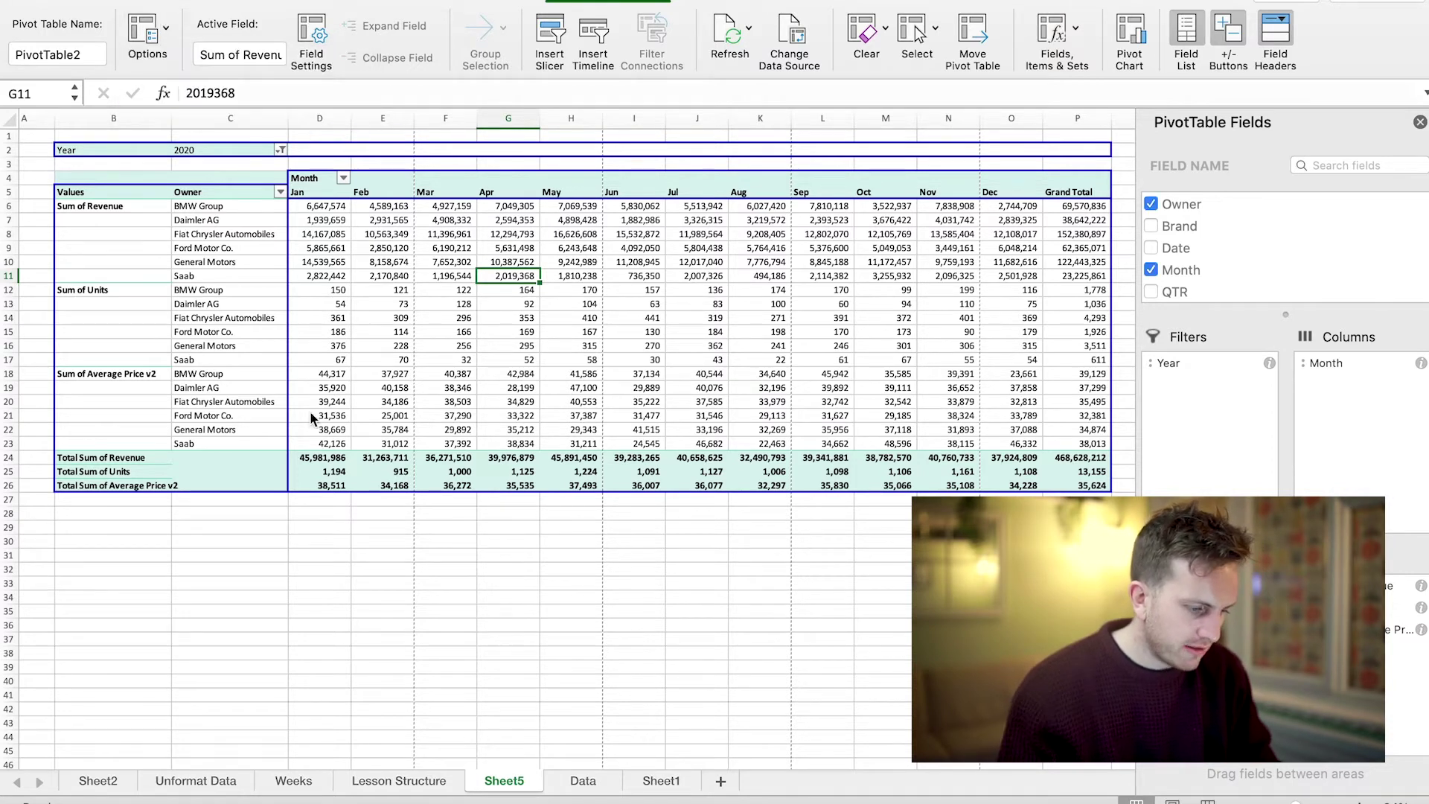
Label cell C29 below the pivot table "average price"
{"action": "left_click", "coordinate": [338, 528]}
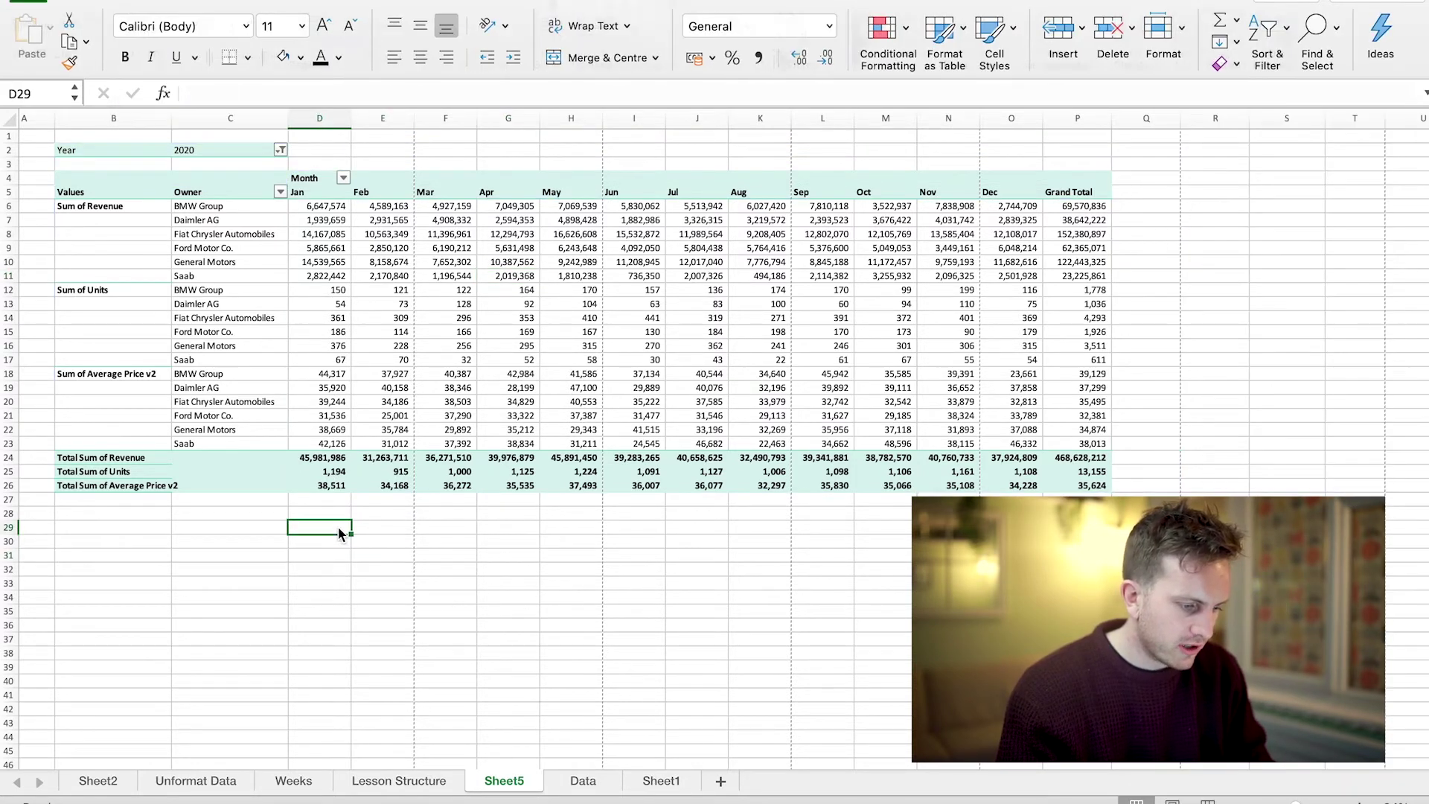
{"action": "left_click", "coordinate": [236, 525]}
{"action": "type", "text": "average"}
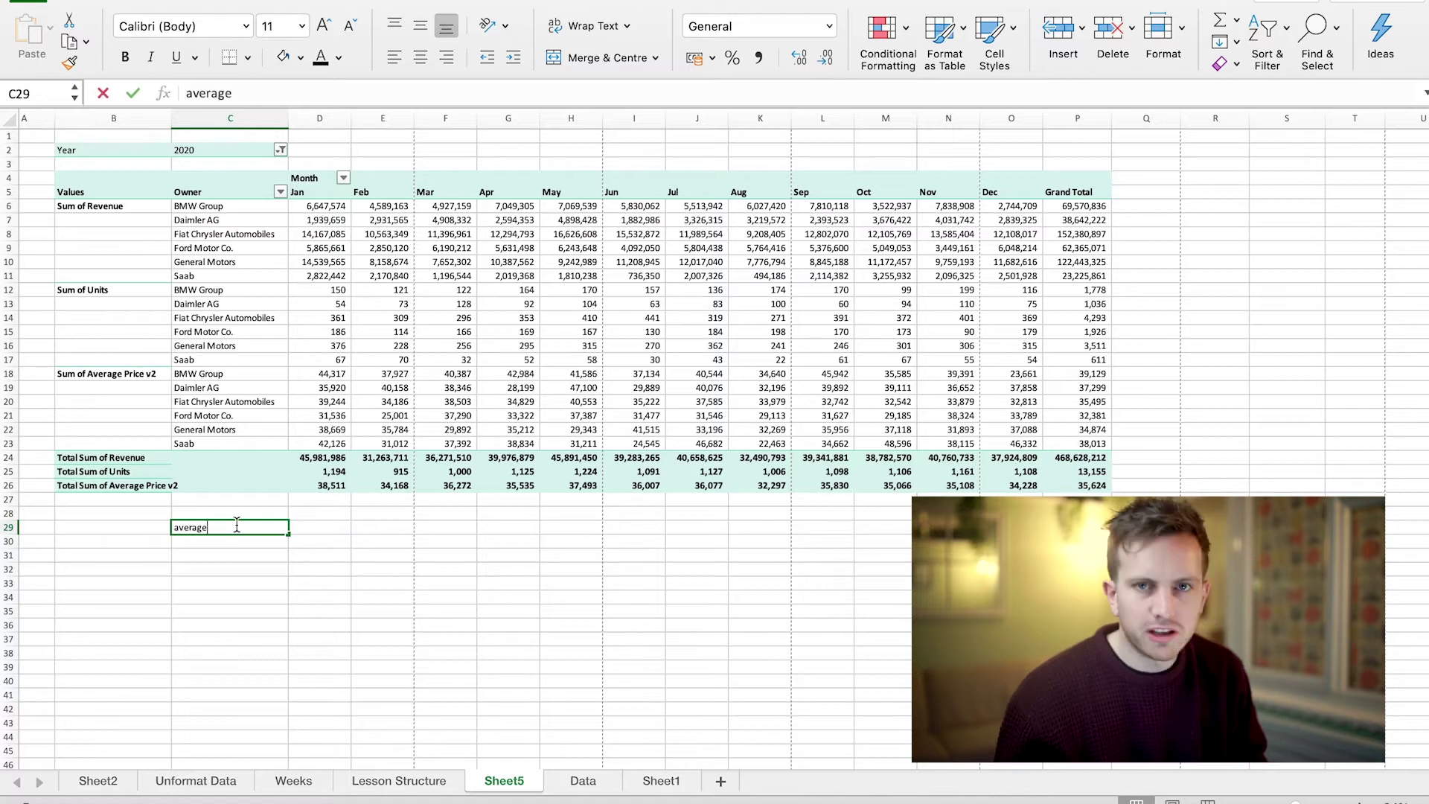
{"action": "type", "text": " price"}
{"action": "key", "text": "Tab"}
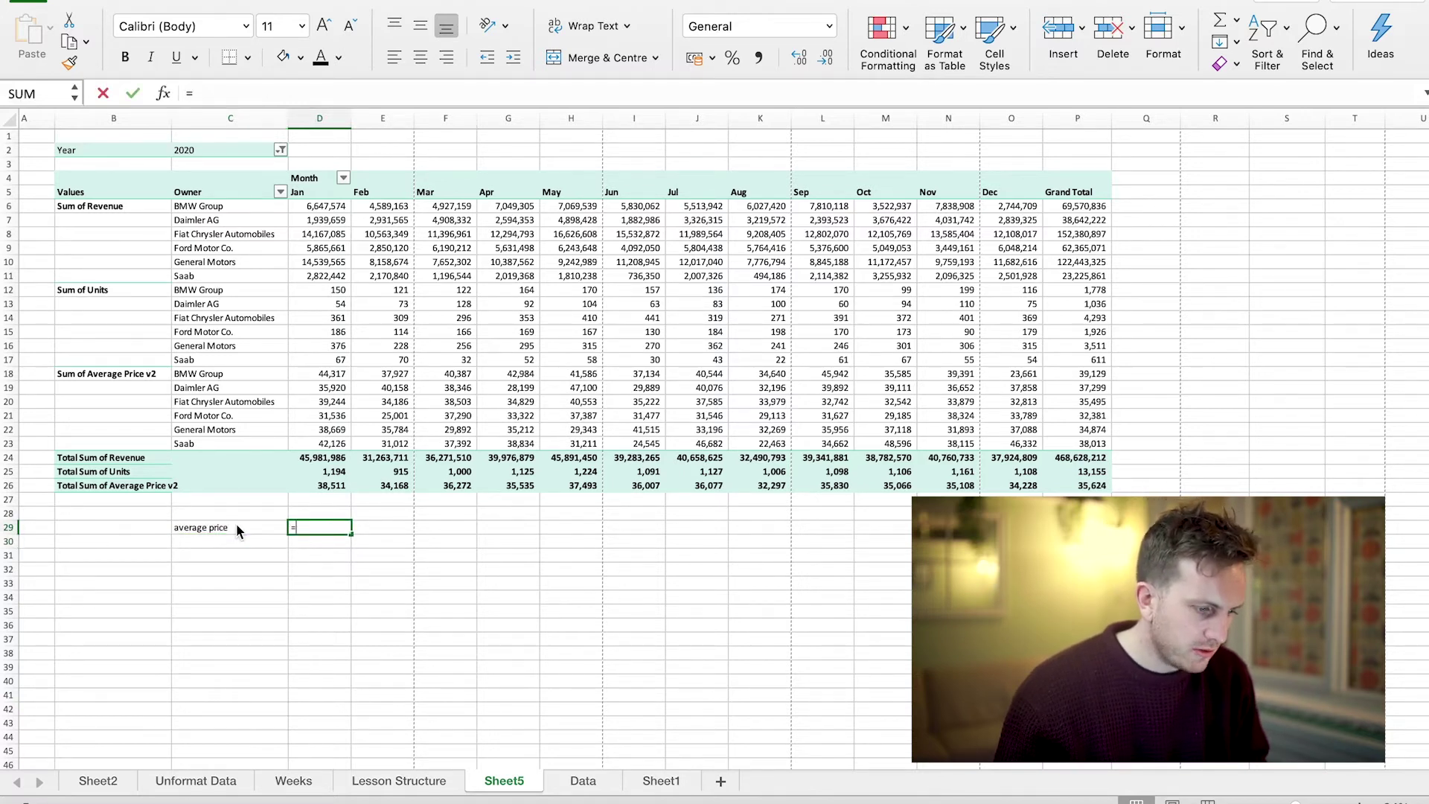
Enter the formula =D6/D12 in D29 to divide BMW Group's January revenue by its January units
{"action": "type", "text": "="}
{"action": "key", "text": "Up"}
{"action": "key", "text": "Up"}
{"action": "key", "text": "Up"}
{"action": "key", "text": "Up"}
{"action": "key", "text": "Up"}
{"action": "key", "text": "Up"}
{"action": "key", "text": "Up"}
{"action": "key", "text": "Up"}
{"action": "key", "text": "Up"}
{"action": "key", "text": "Up"}
{"action": "key", "text": "Up"}
{"action": "key", "text": "Up"}
{"action": "key", "text": "Up"}
{"action": "key", "text": "Up"}
{"action": "key", "text": "Up"}
{"action": "key", "text": "Up"}
{"action": "key", "text": "Up"}
{"action": "key", "text": "Up"}
{"action": "key", "text": "Up"}
{"action": "key", "text": "Up"}
{"action": "key", "text": "Up"}
{"action": "key", "text": "Up"}
{"action": "key", "text": "Up"}
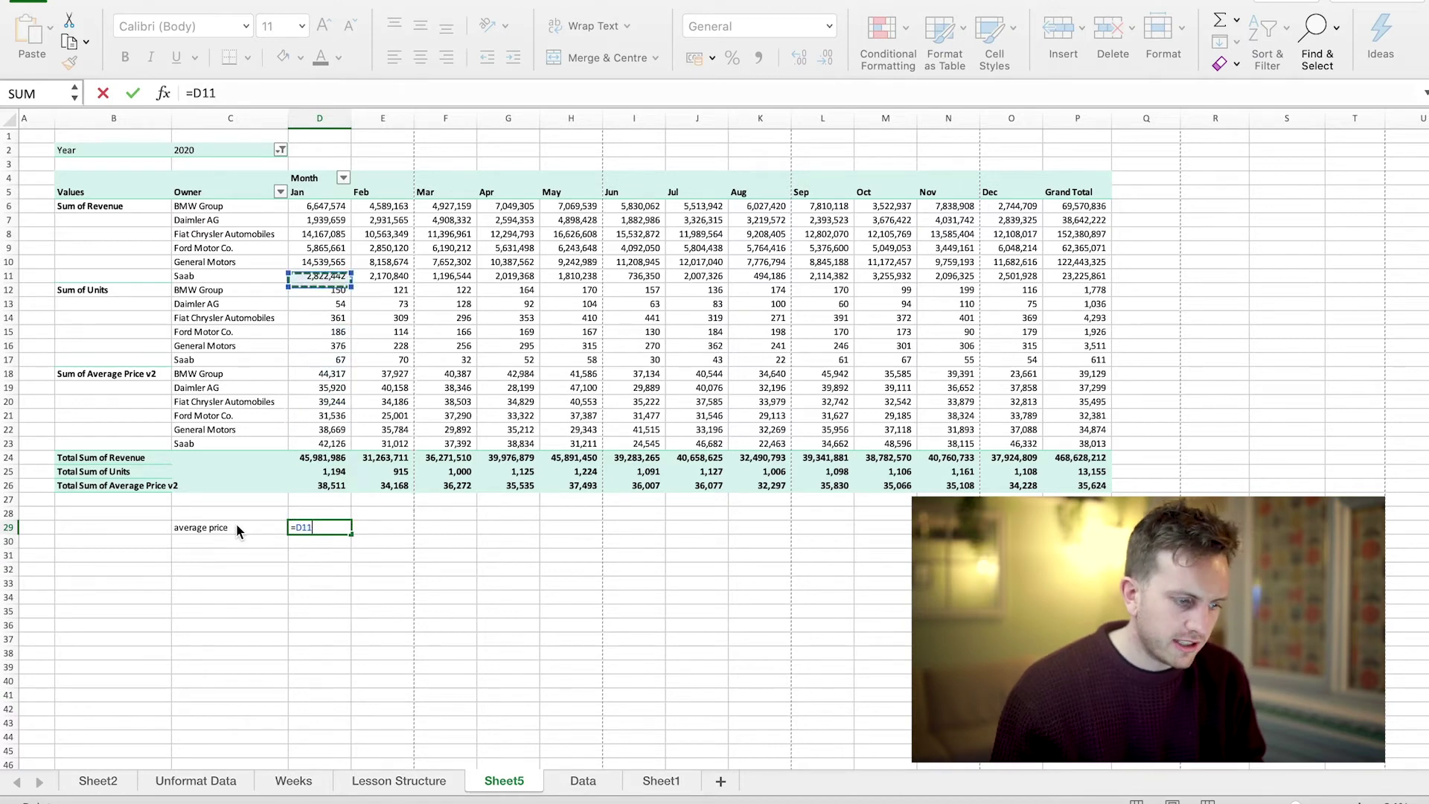
{"action": "type", "text": "/"}
{"action": "key", "text": "Up"}
{"action": "key", "text": "Up"}
{"action": "key", "text": "Up"}
{"action": "key", "text": "Up"}
{"action": "key", "text": "Up"}
{"action": "key", "text": "Up"}
{"action": "key", "text": "Up"}
{"action": "key", "text": "Up"}
{"action": "key", "text": "Up"}
{"action": "key", "text": "Up"}
{"action": "key", "text": "Up"}
{"action": "key", "text": "Up"}
{"action": "key", "text": "Up"}
{"action": "key", "text": "Up"}
{"action": "key", "text": "Up"}
{"action": "key", "text": "Up"}
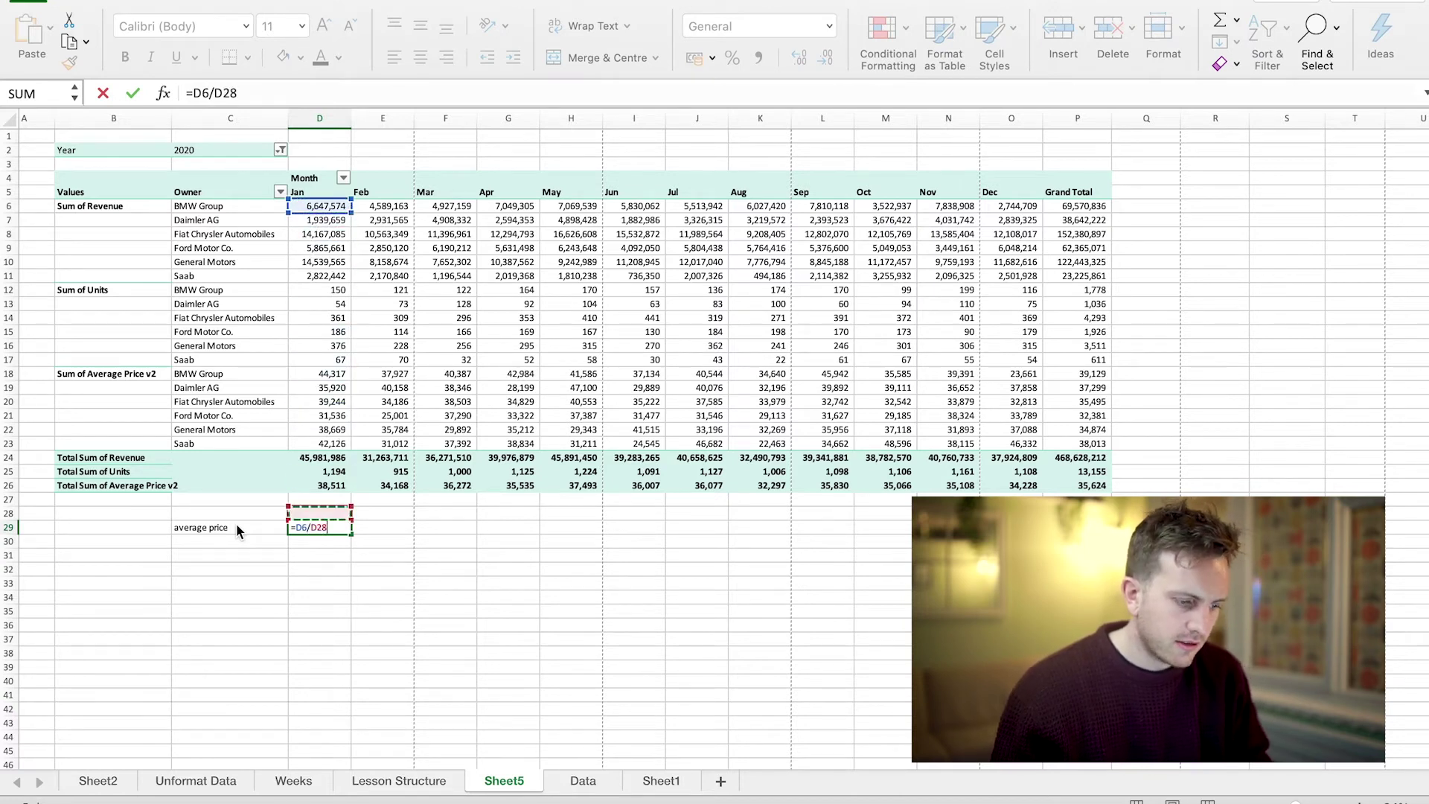
{"action": "key", "text": "Up"}
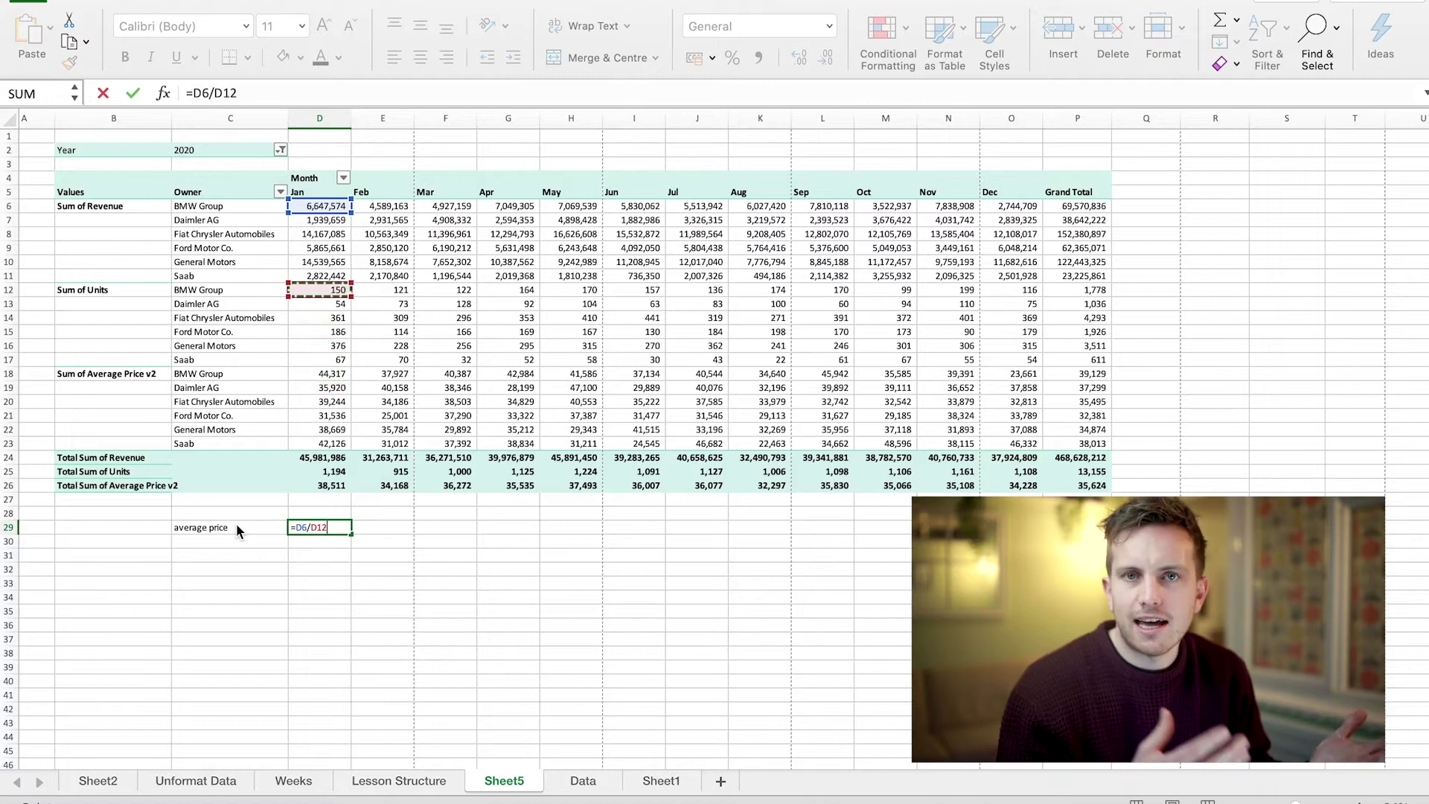
{"action": "key", "text": "Return"}
{"action": "left_click", "coordinate": [342, 530]}
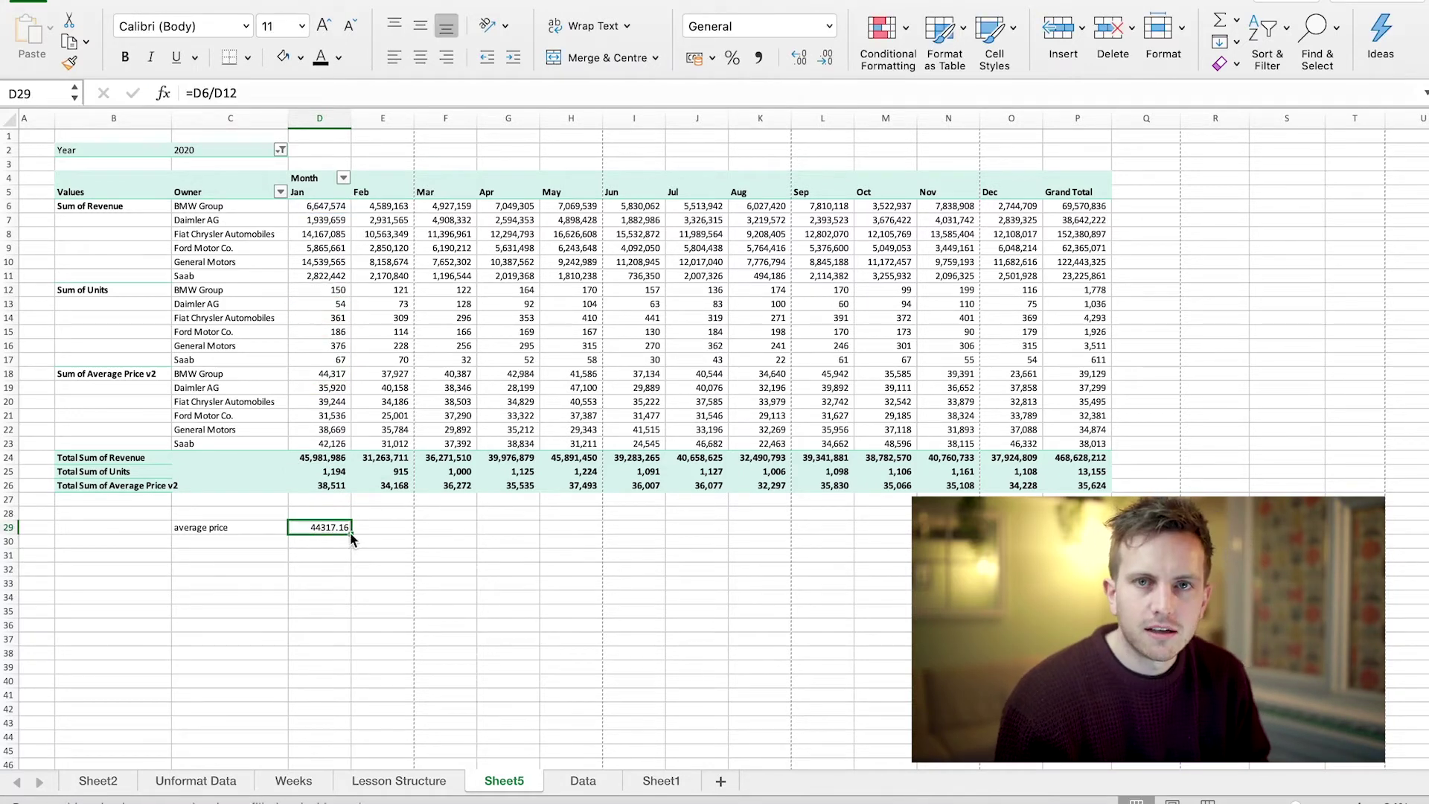
Fill the D29 average price formula across to P29 and remove Sum of Average Price v2 from the pivot table
{"action": "left_click_drag", "start_coordinate": [350, 533], "coordinate": [1077, 528]}
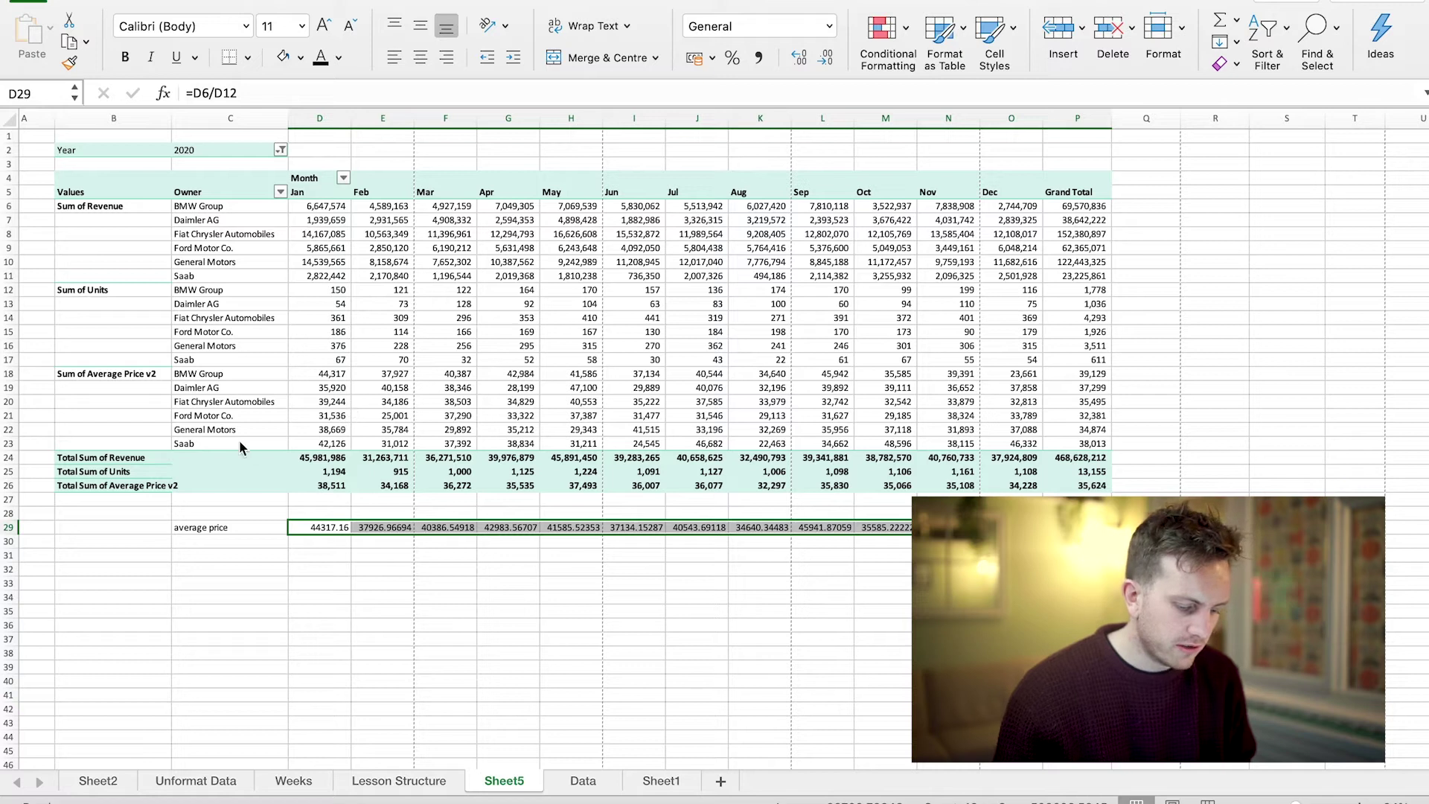
{"action": "left_click", "coordinate": [154, 378]}
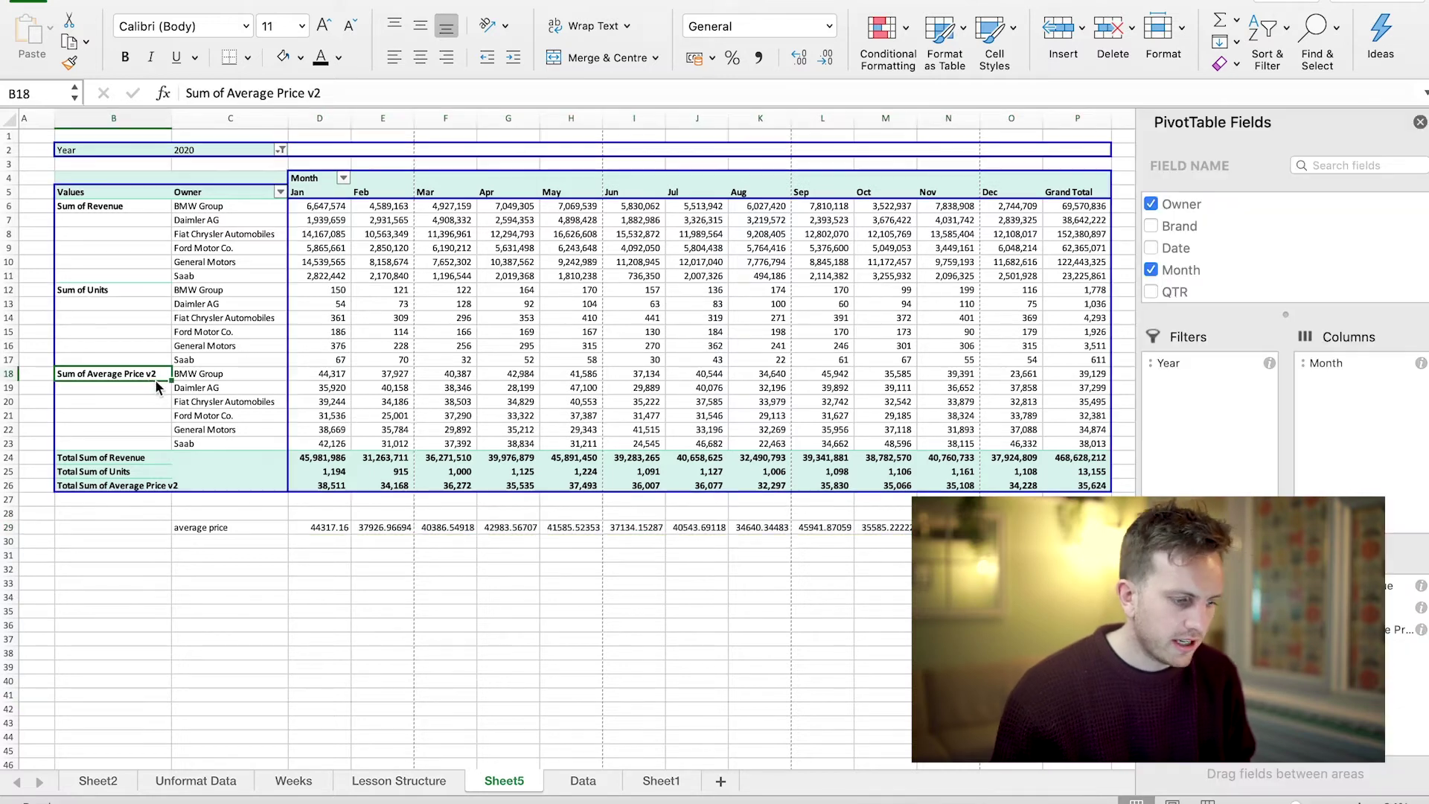
{"action": "key", "text": "Delete"}
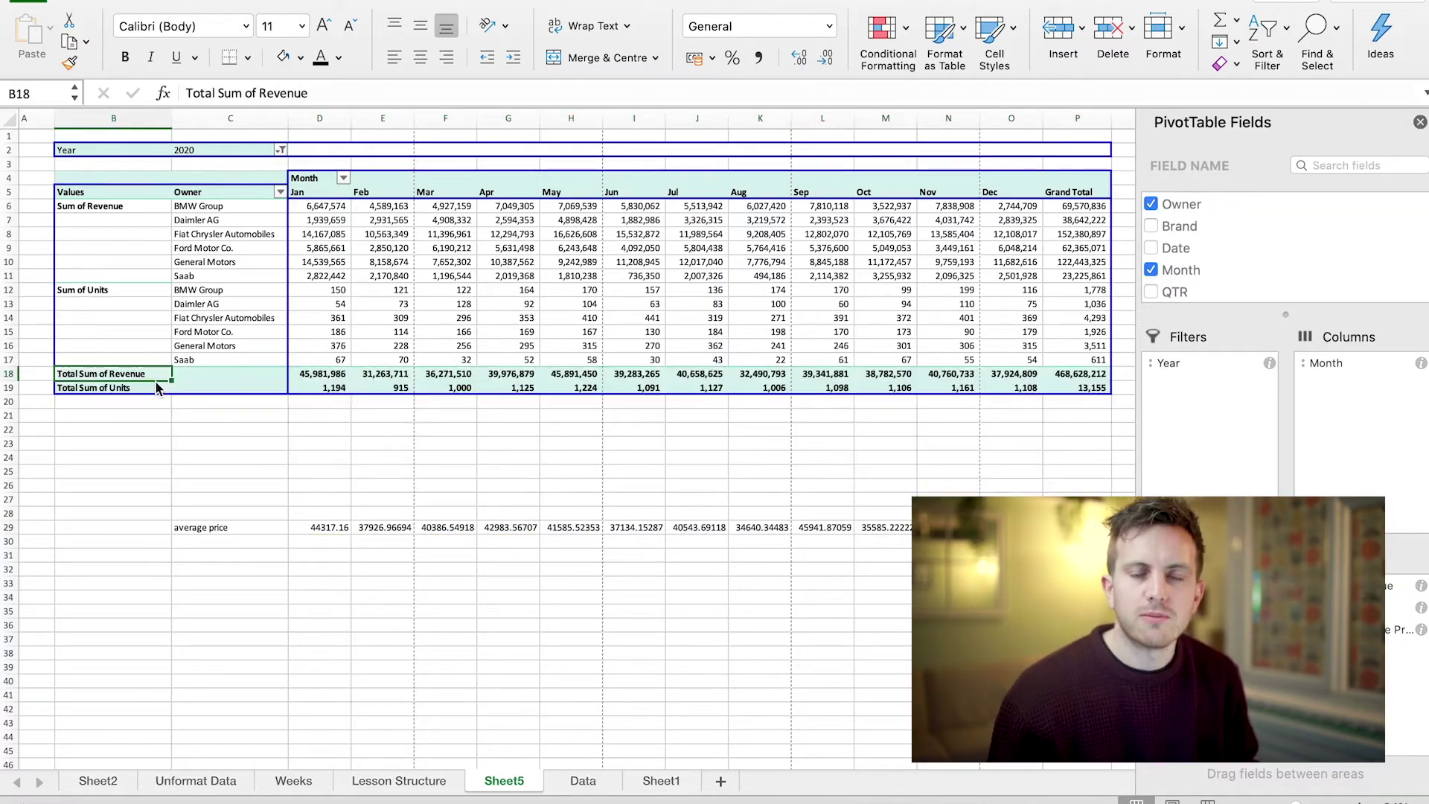
{"action": "left_click", "coordinate": [324, 432]}
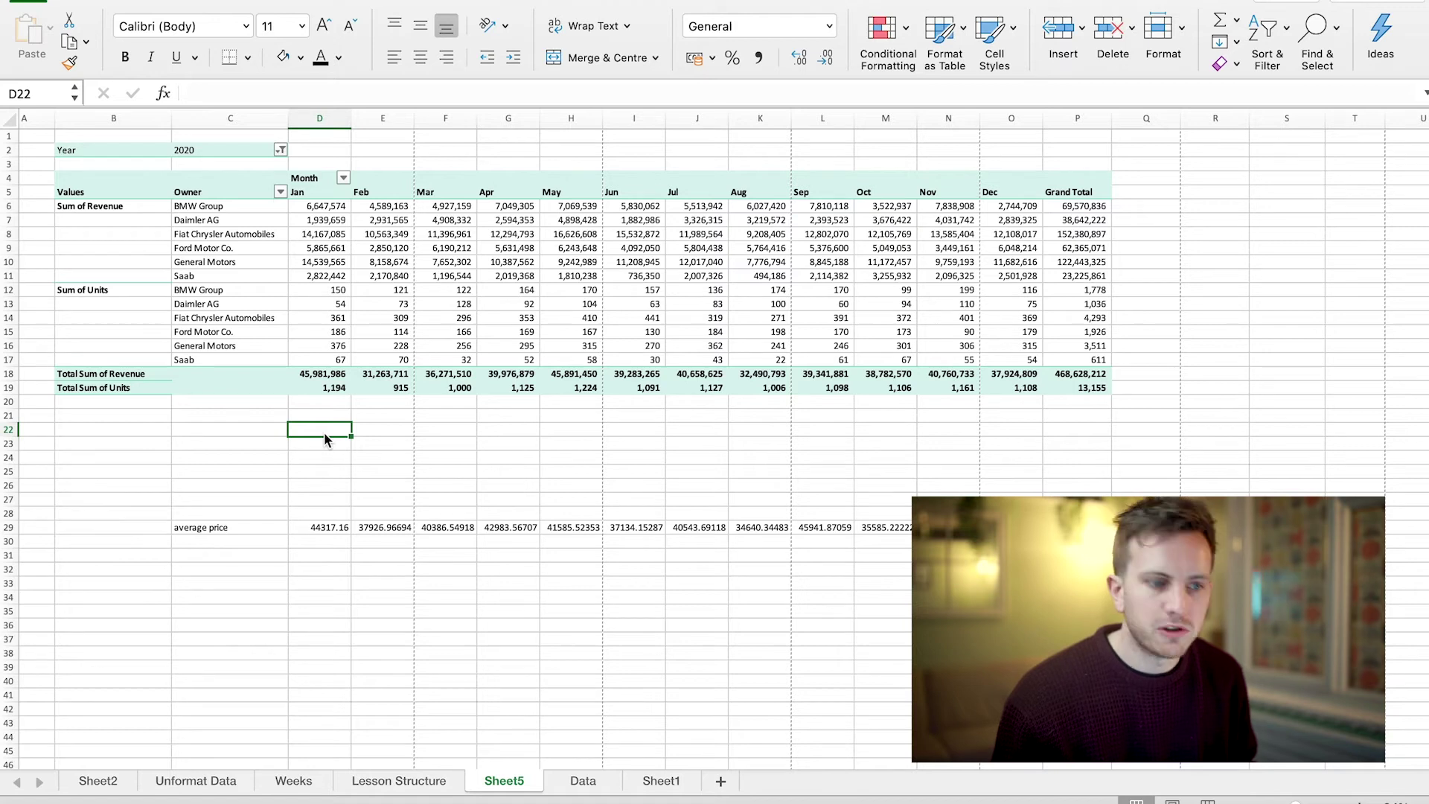
Drill down into Saab's Grand Total revenue to extract its source rows, and return to the pivot table on Sheet5
{"action": "left_click", "coordinate": [802, 291]}
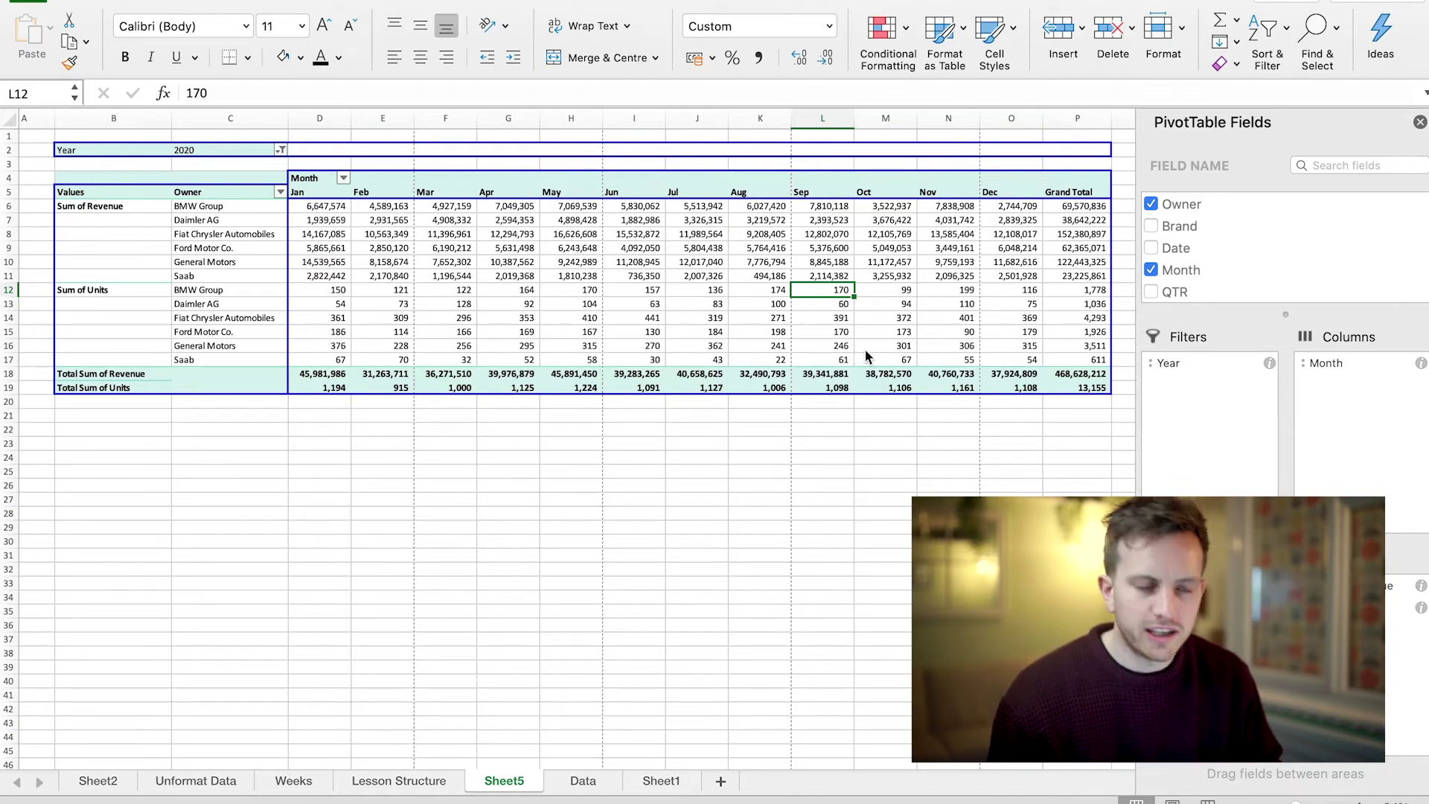
{"action": "left_click", "coordinate": [1070, 275]}
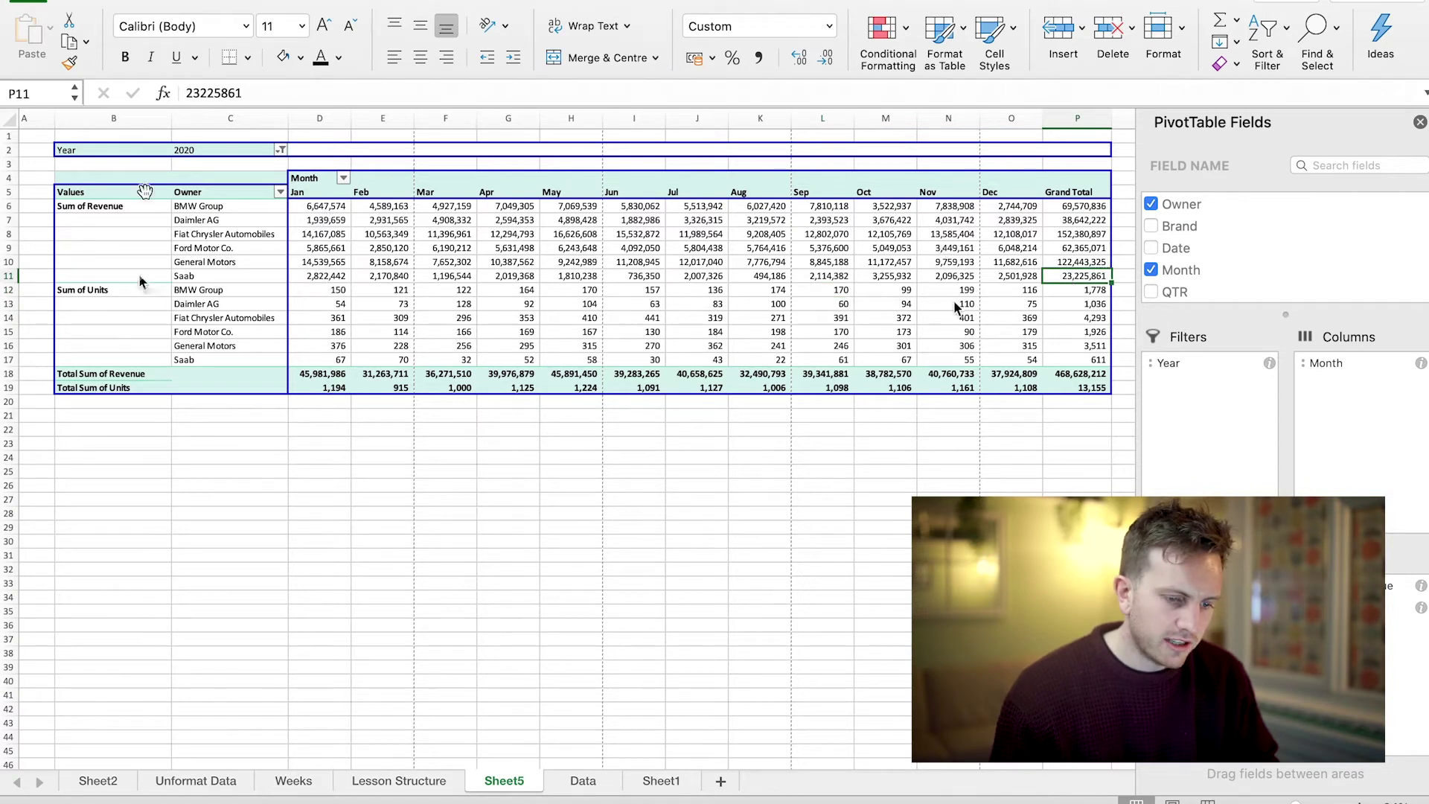
{"action": "double_click", "coordinate": [1078, 277]}
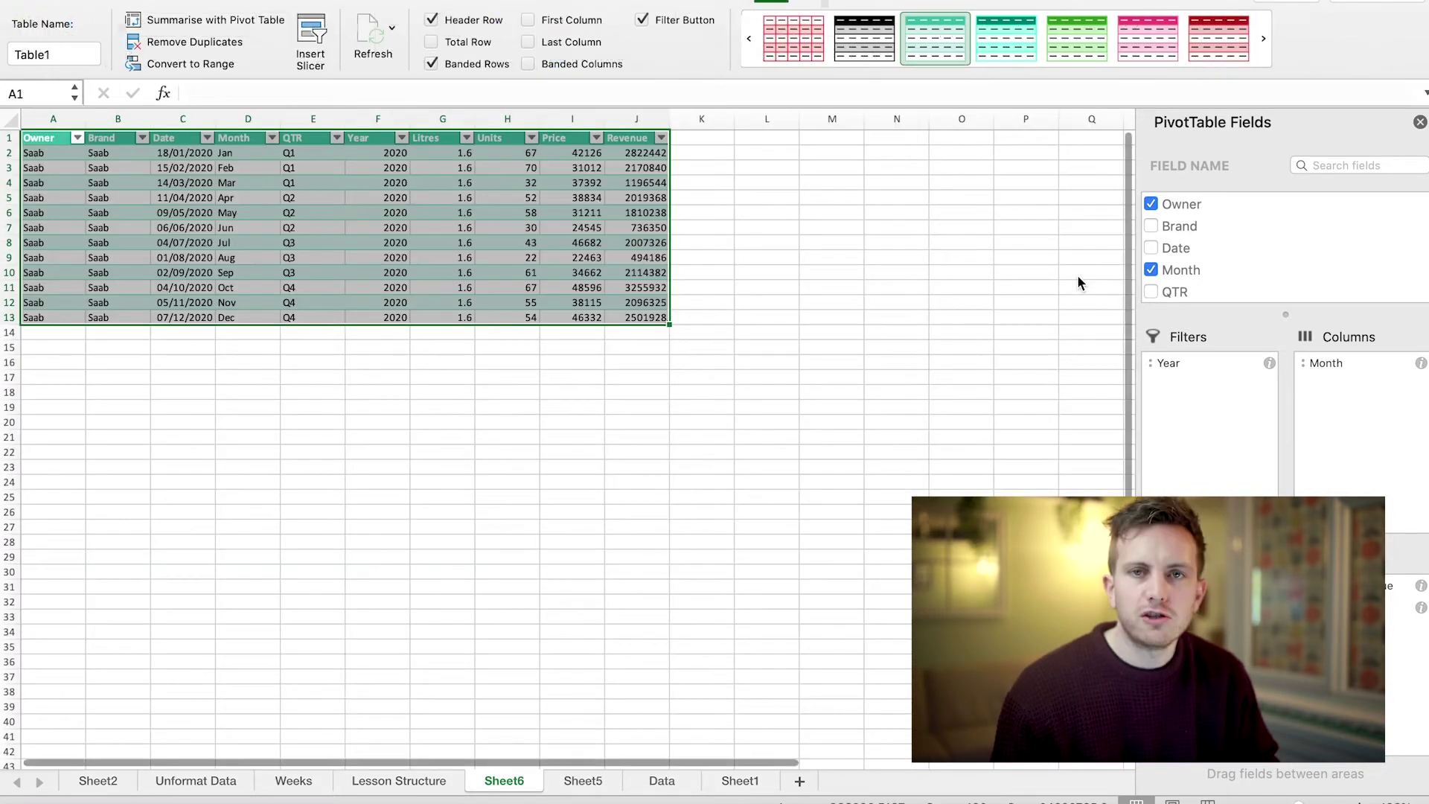
{"action": "left_click", "coordinate": [621, 376]}
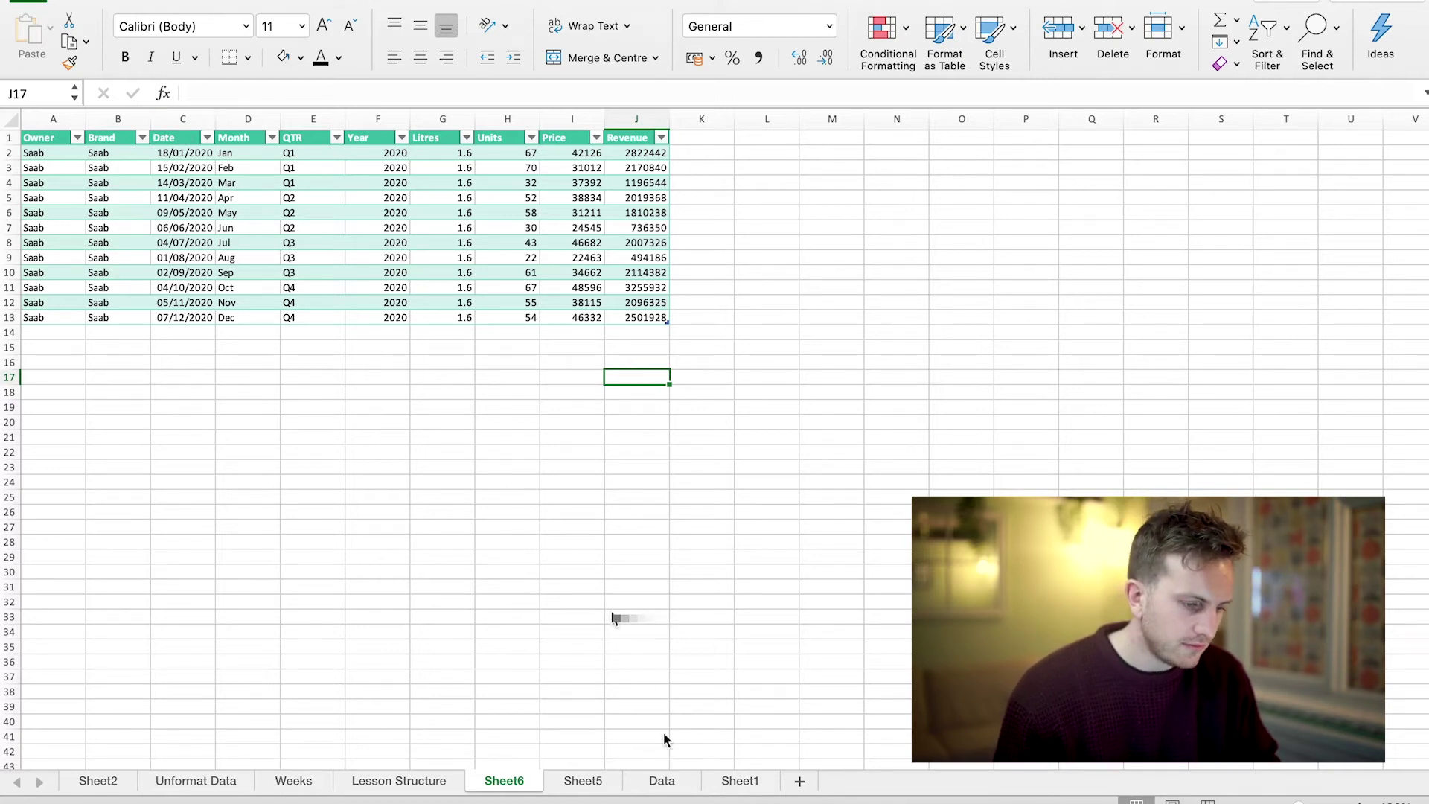
{"action": "left_click", "coordinate": [593, 783]}
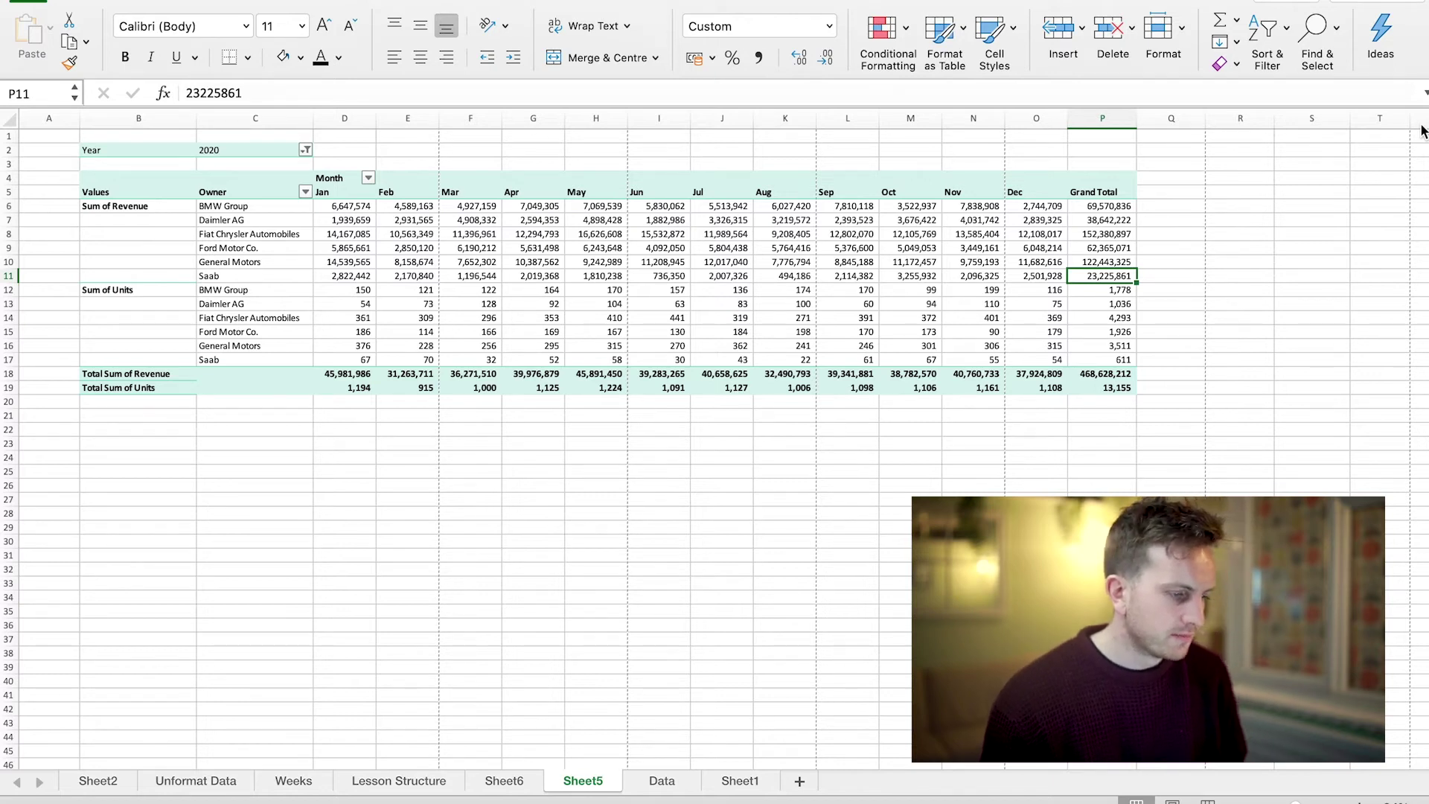
Copy the pivot table's Owner header and revenue rows, including months and Grand Total, to cell C3 of a new sheet
{"action": "left_click", "coordinate": [243, 189]}
{"action": "left_click", "coordinate": [326, 207]}
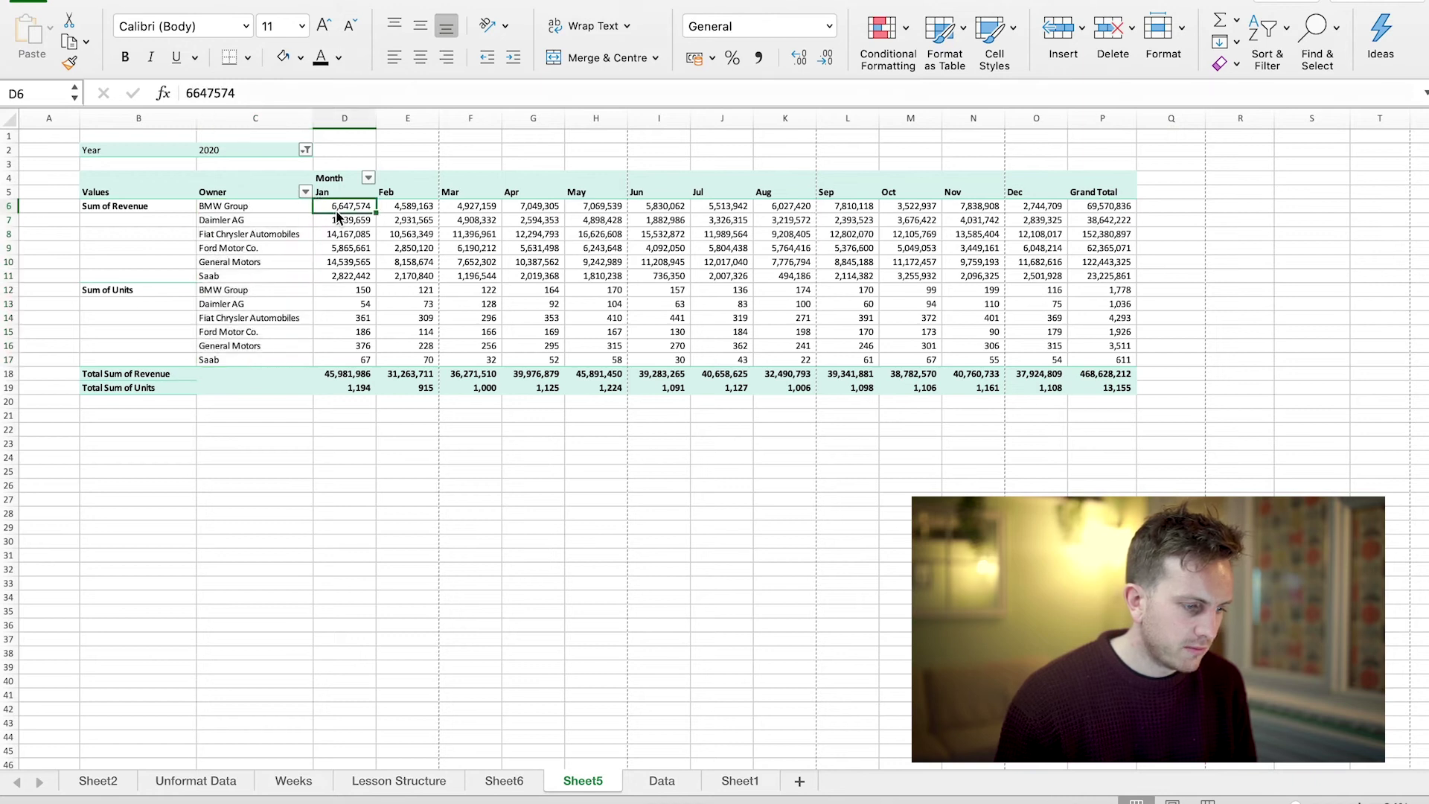
{"action": "left_click", "coordinate": [236, 195]}
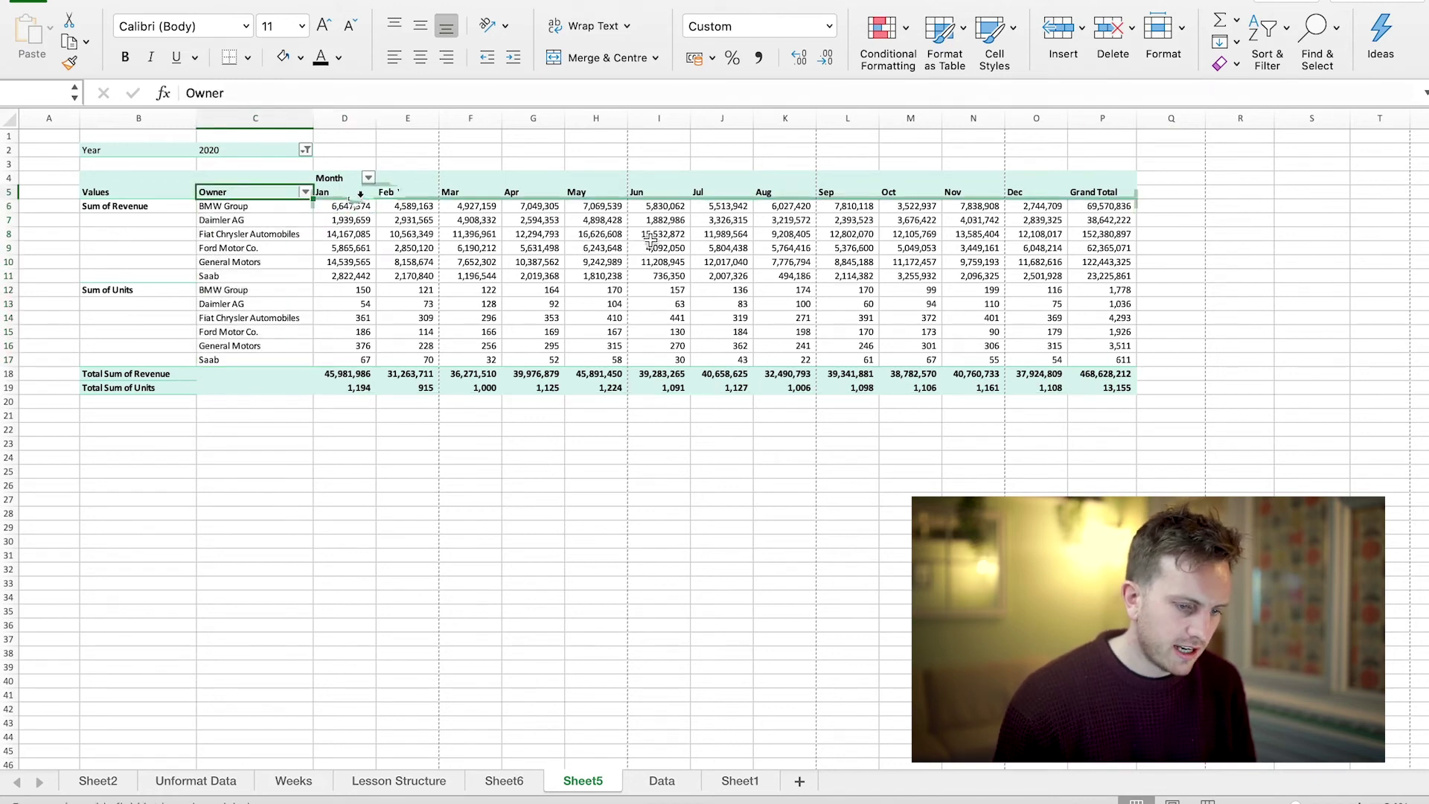
{"action": "left_click_drag", "start_coordinate": [232, 190], "coordinate": [1101, 275]}
{"action": "key", "text": "super+c"}
{"action": "left_click", "coordinate": [802, 781]}
{"action": "left_click", "coordinate": [157, 172]}
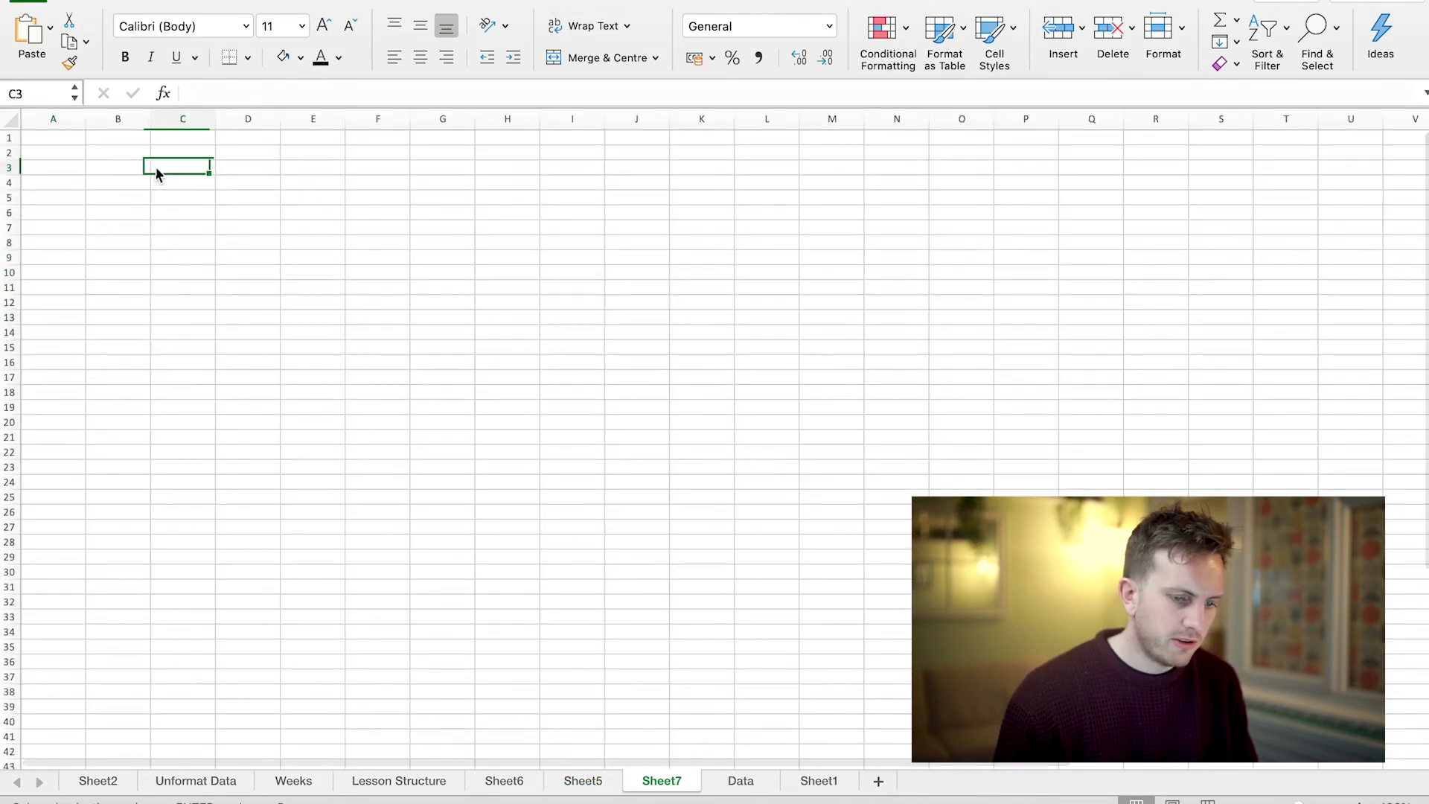
{"action": "key", "text": "super+v"}
Widen column C to fit the owner names and clear the Grand Total column from the pasted table
{"action": "left_click_drag", "start_coordinate": [215, 121], "coordinate": [284, 122]}
{"action": "left_click", "coordinate": [1105, 119]}
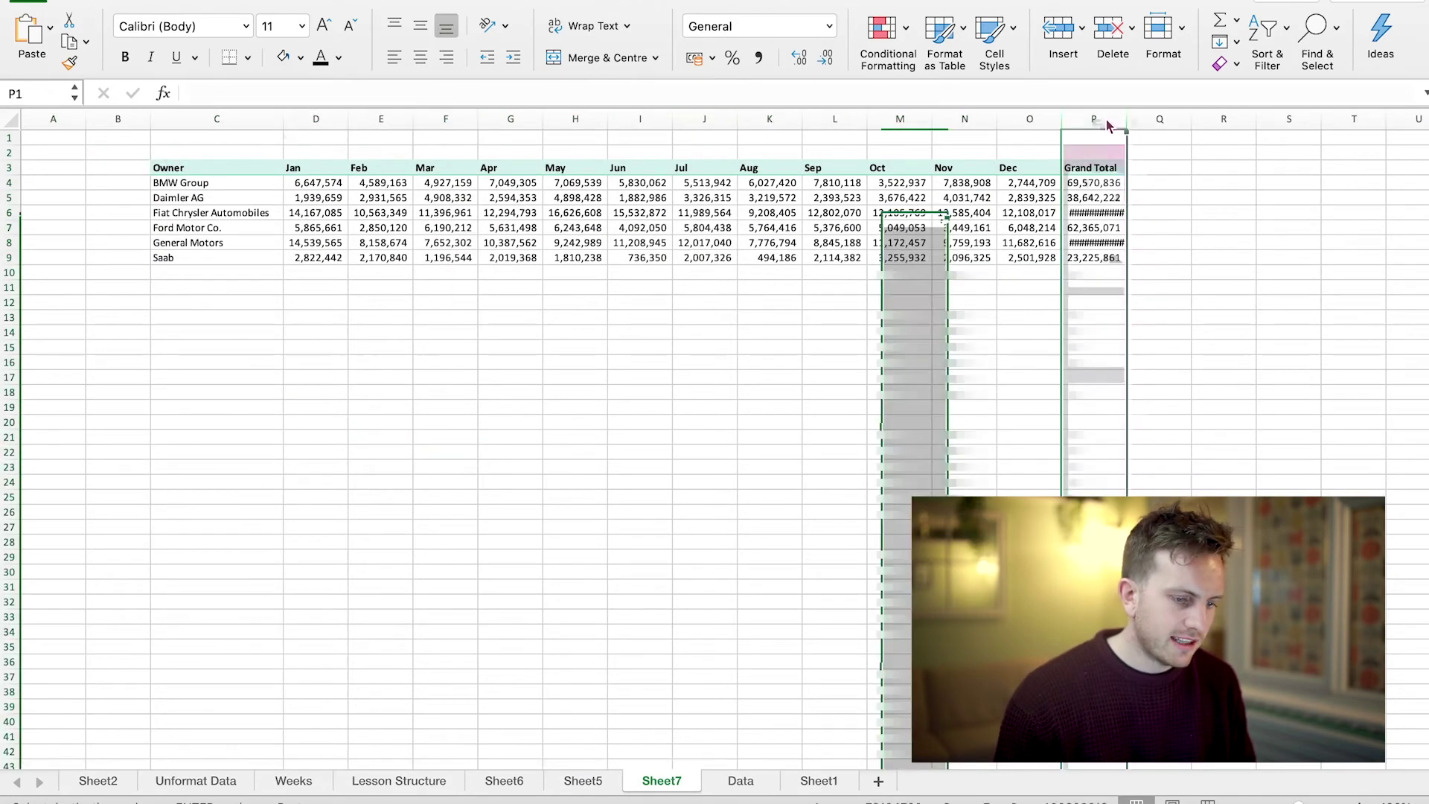
{"action": "key", "text": "Delete"}
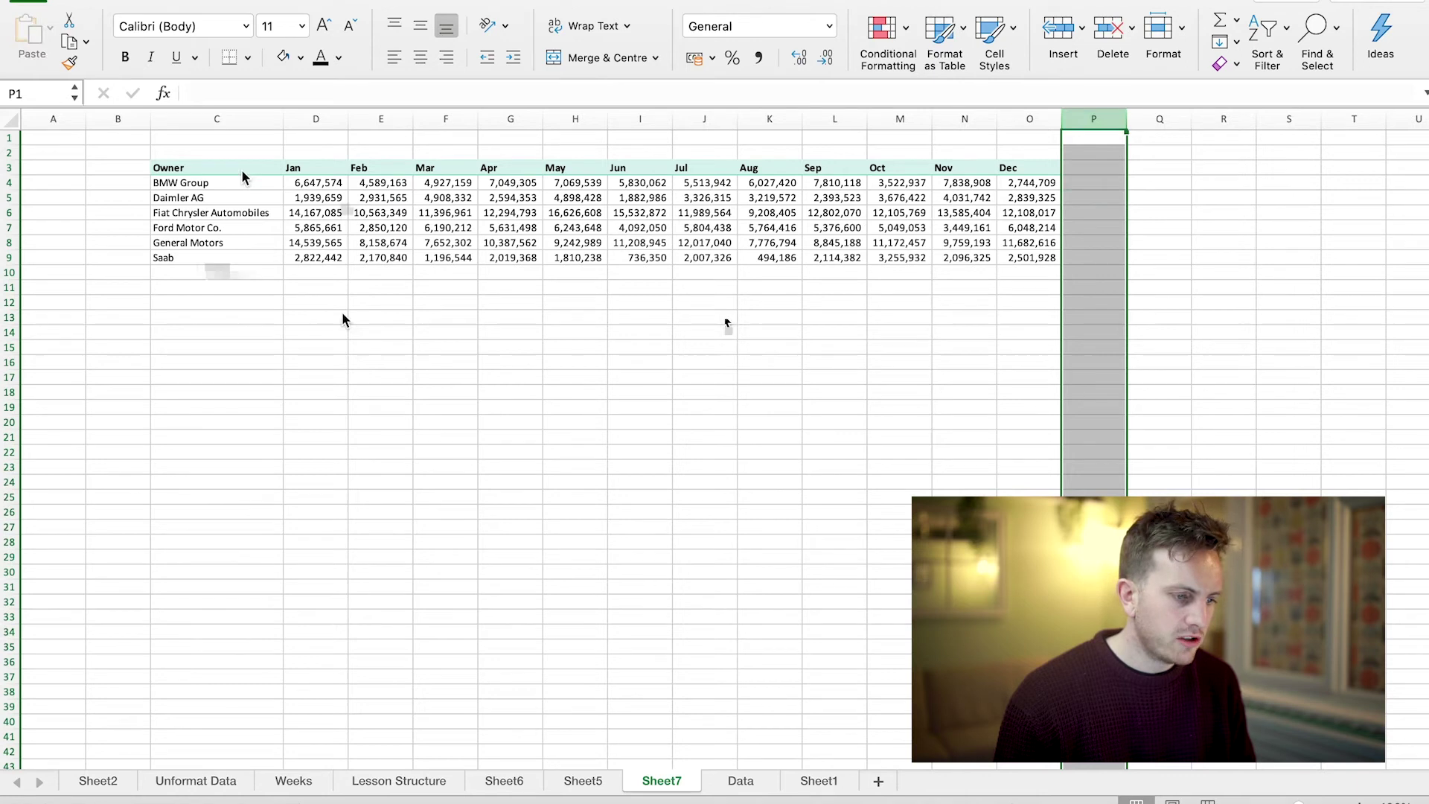
Try a 2D clustered column chart of the monthly owner revenue in C3:O9, and delete it
{"action": "left_click_drag", "start_coordinate": [239, 170], "coordinate": [1004, 266]}
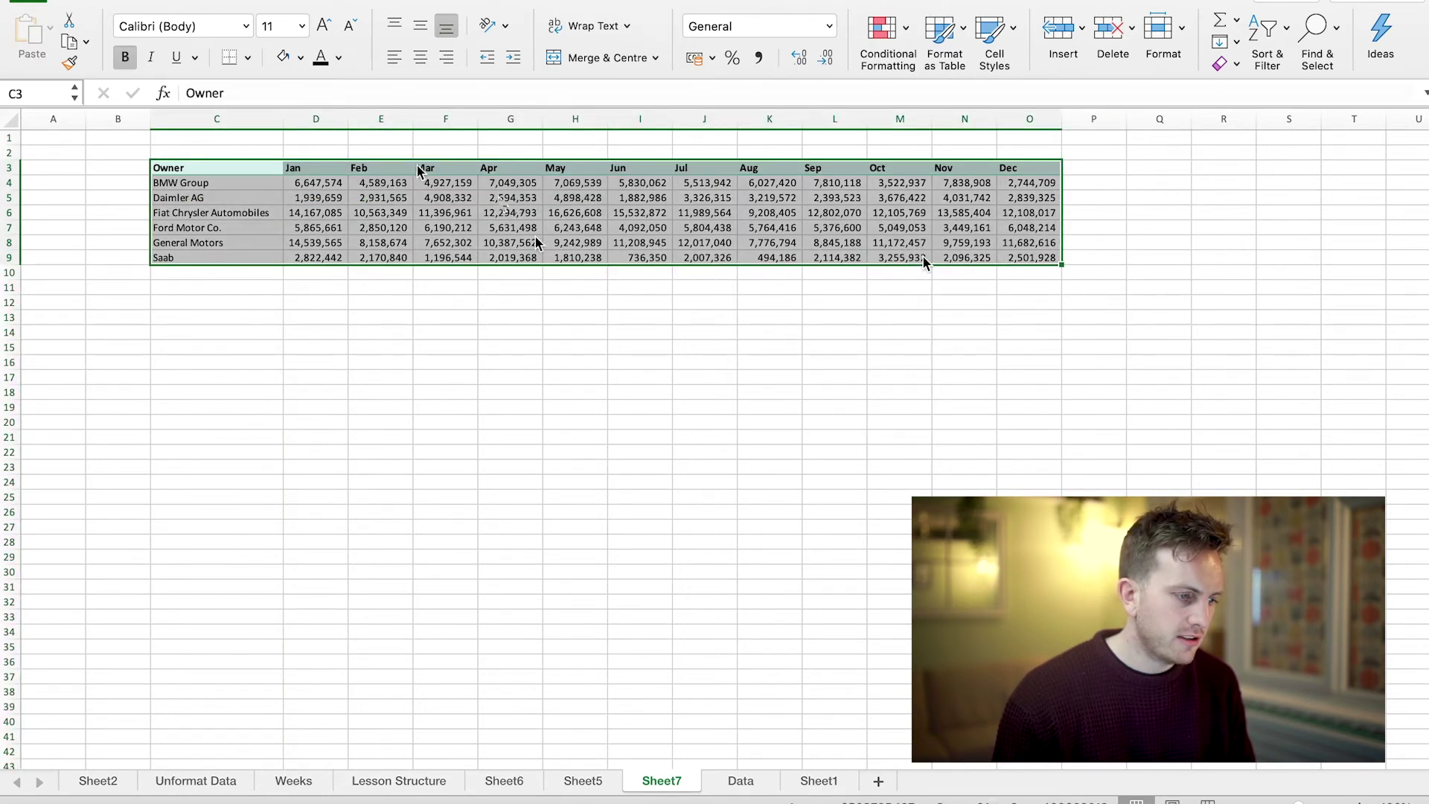
{"action": "left_click", "coordinate": [384, 2]}
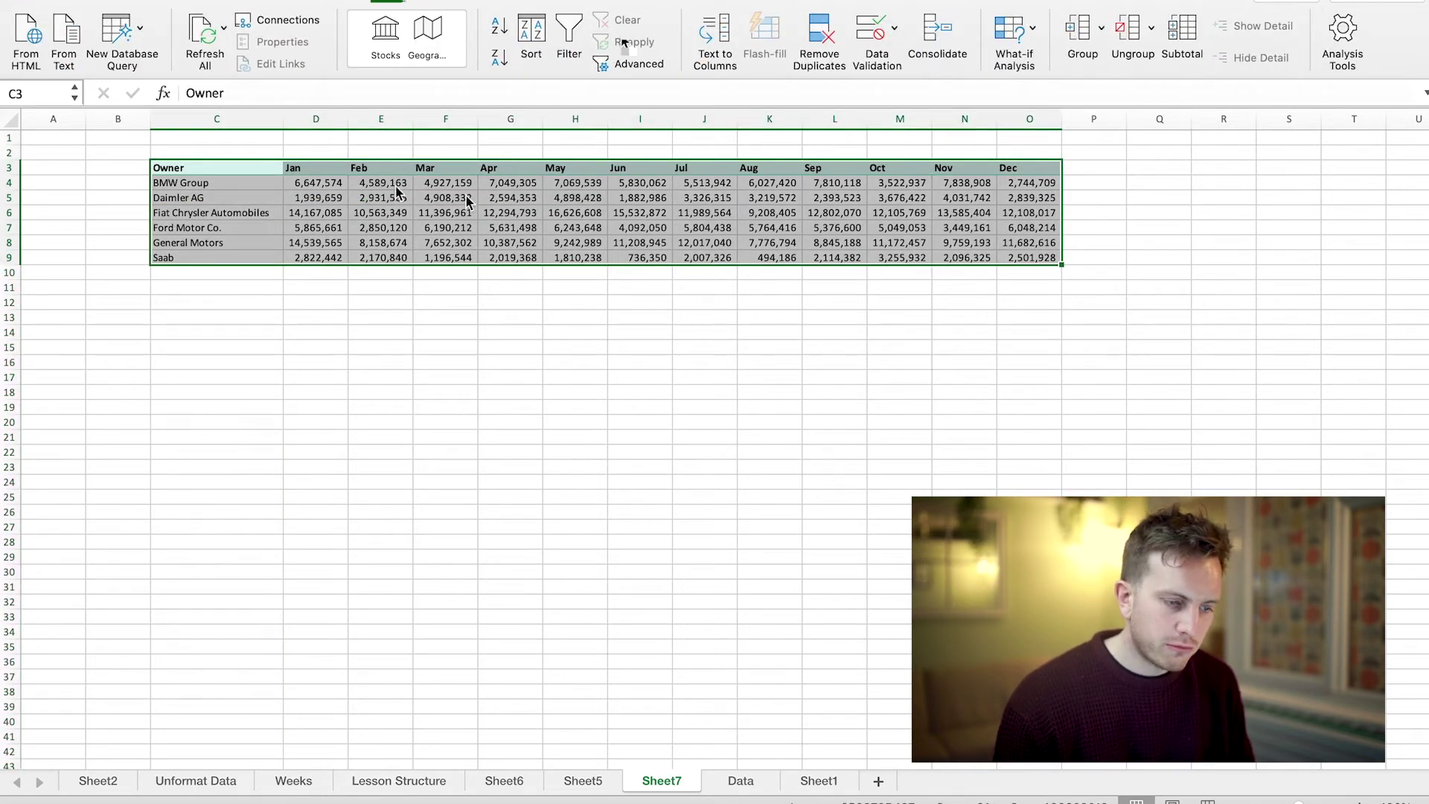
{"action": "left_click", "coordinate": [87, 2]}
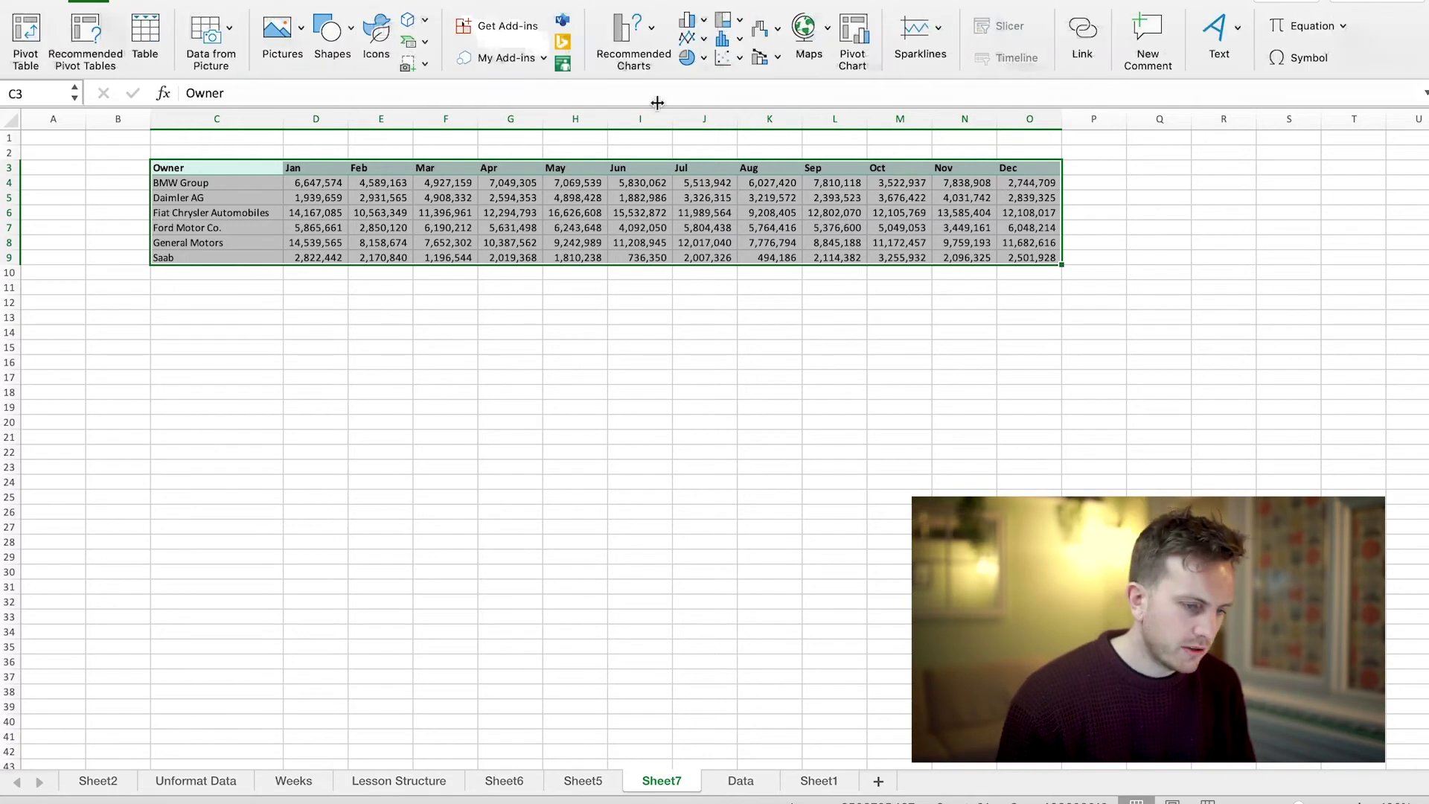
{"action": "left_click", "coordinate": [629, 39]}
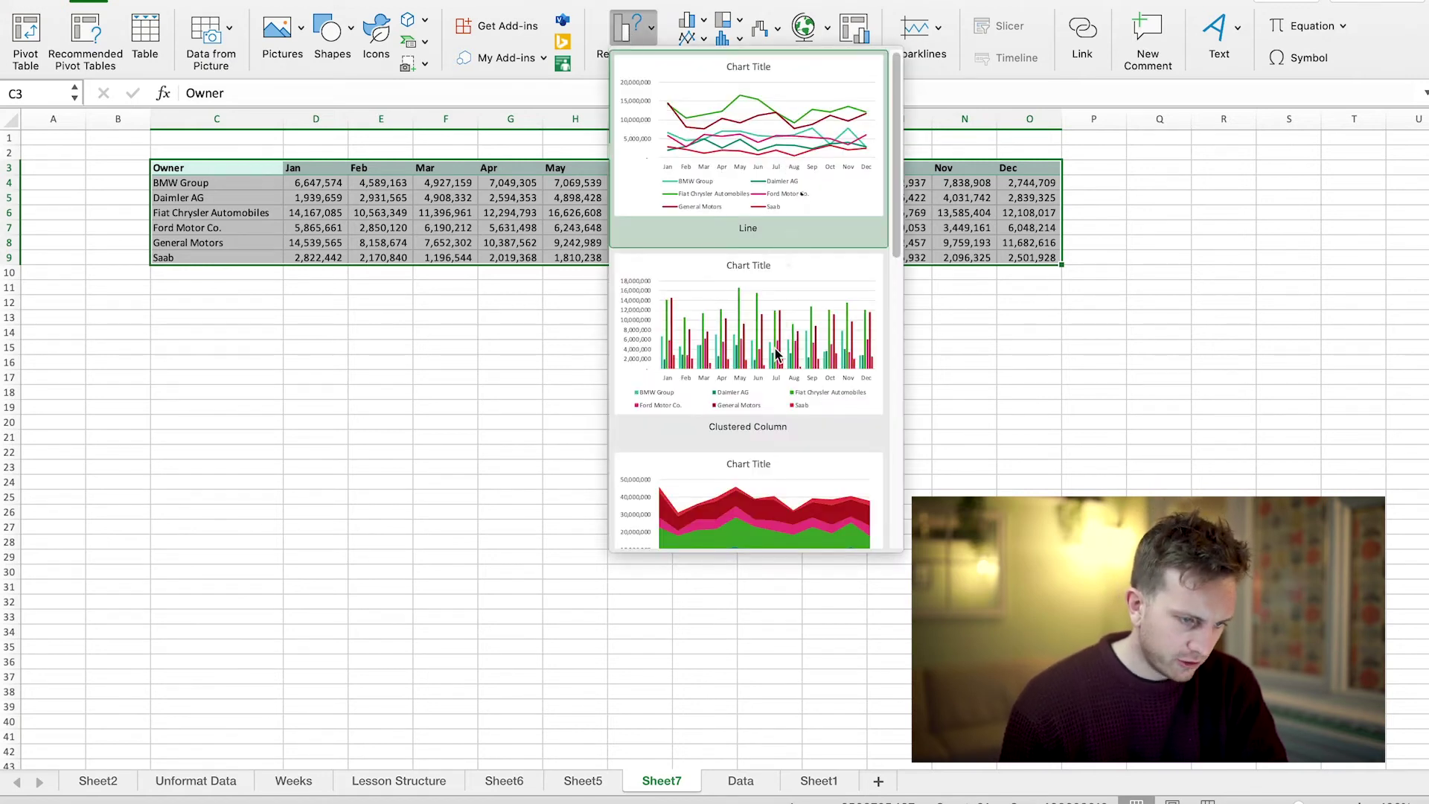
{"action": "left_click", "coordinate": [686, 35]}
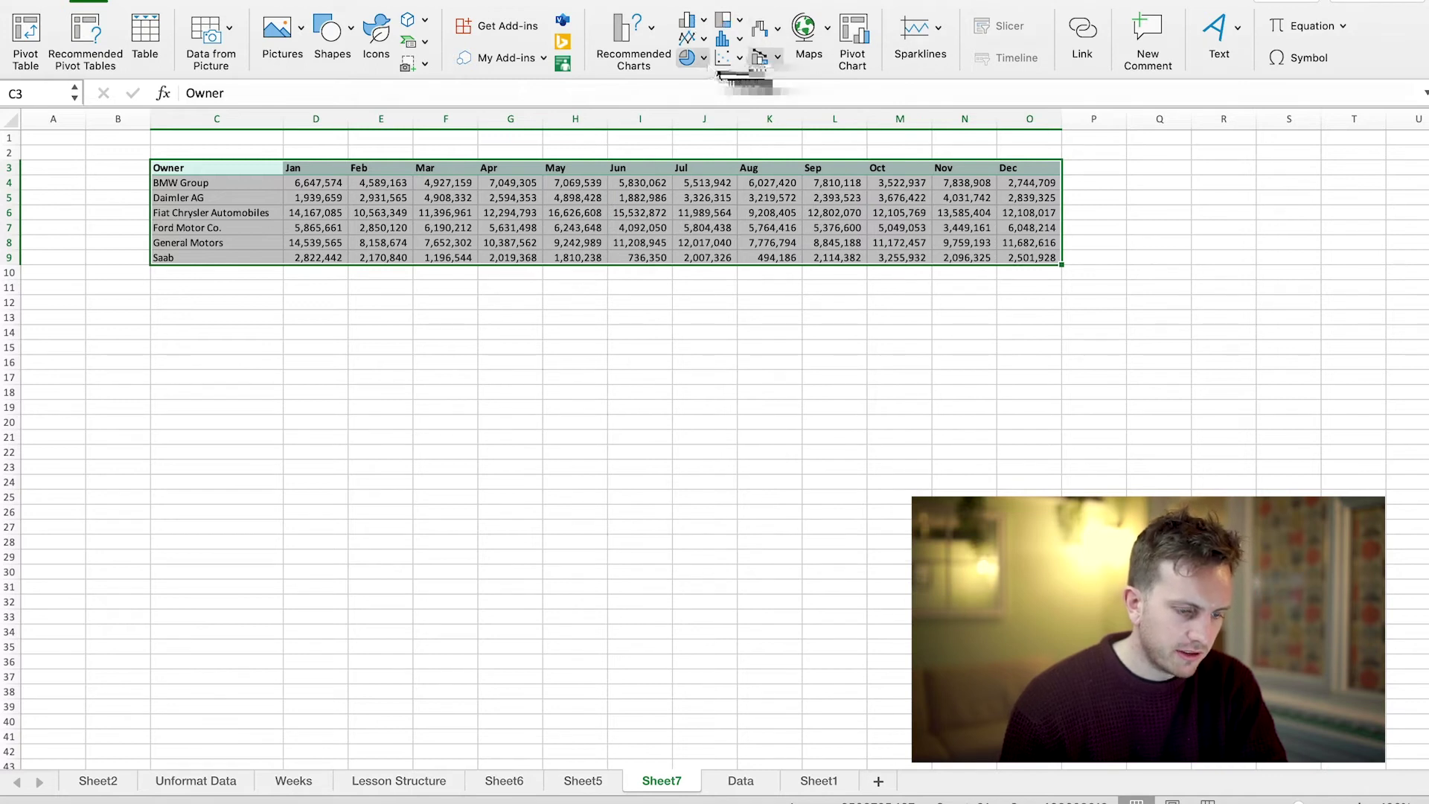
{"action": "left_click", "coordinate": [692, 28]}
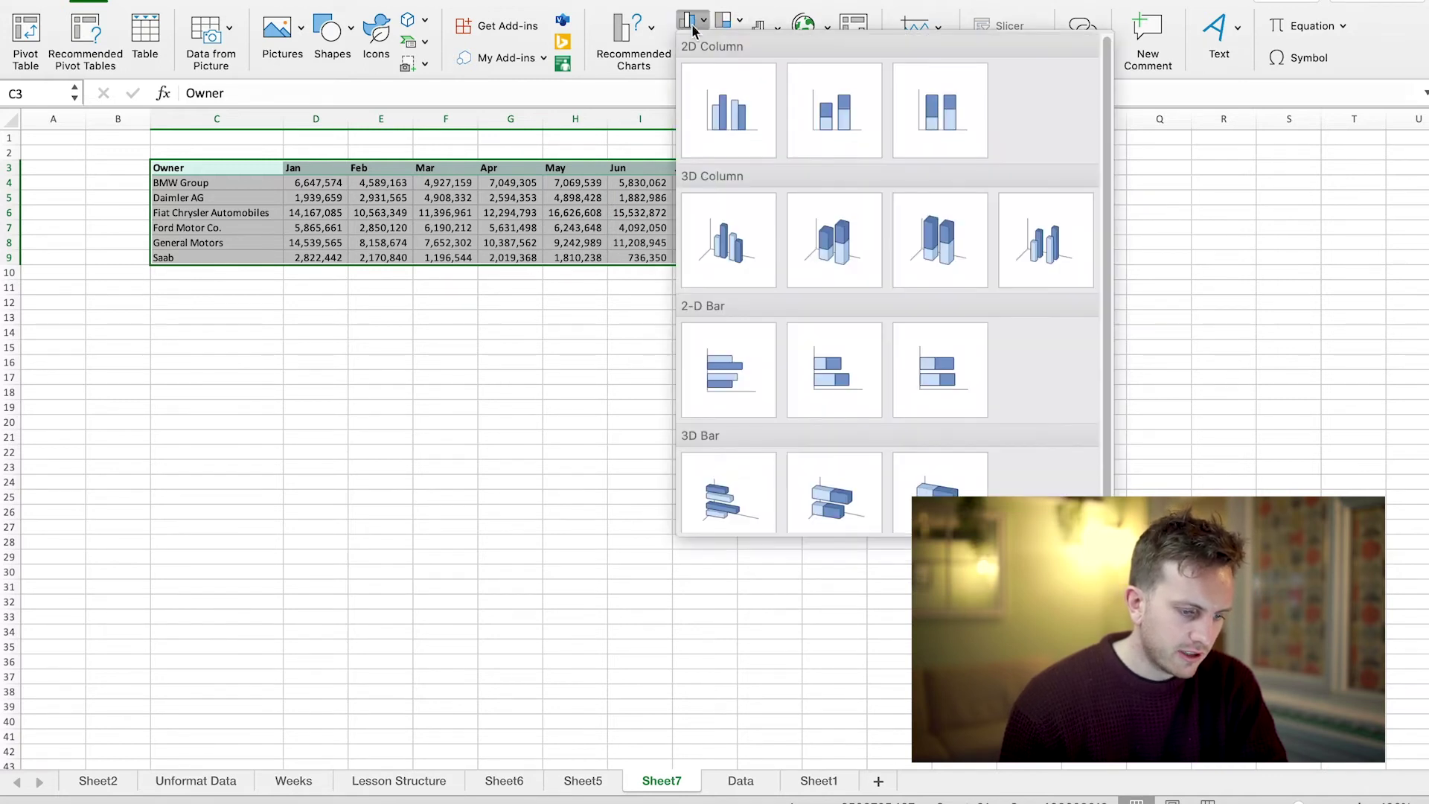
{"action": "left_click", "coordinate": [721, 120]}
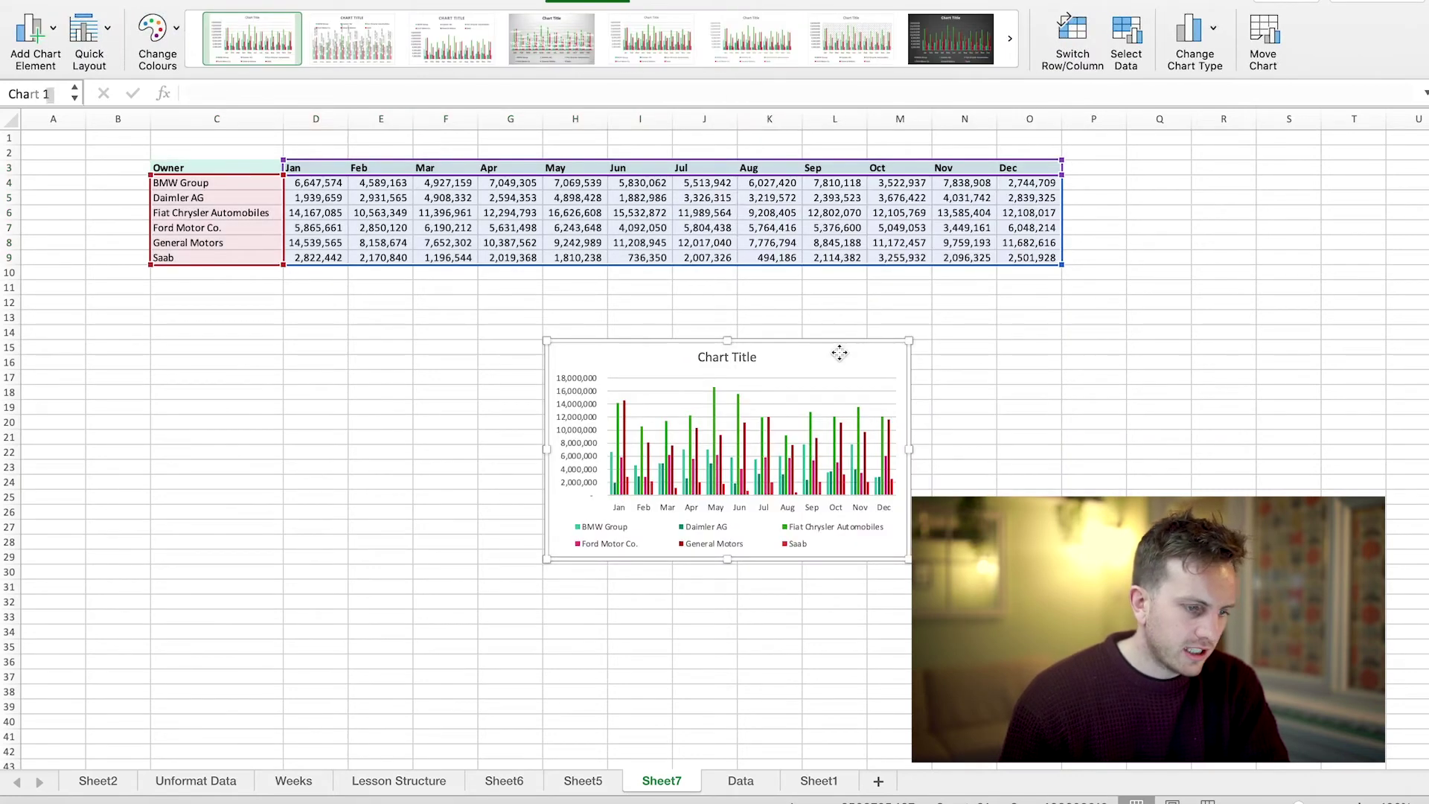
{"action": "key", "text": "Delete"}
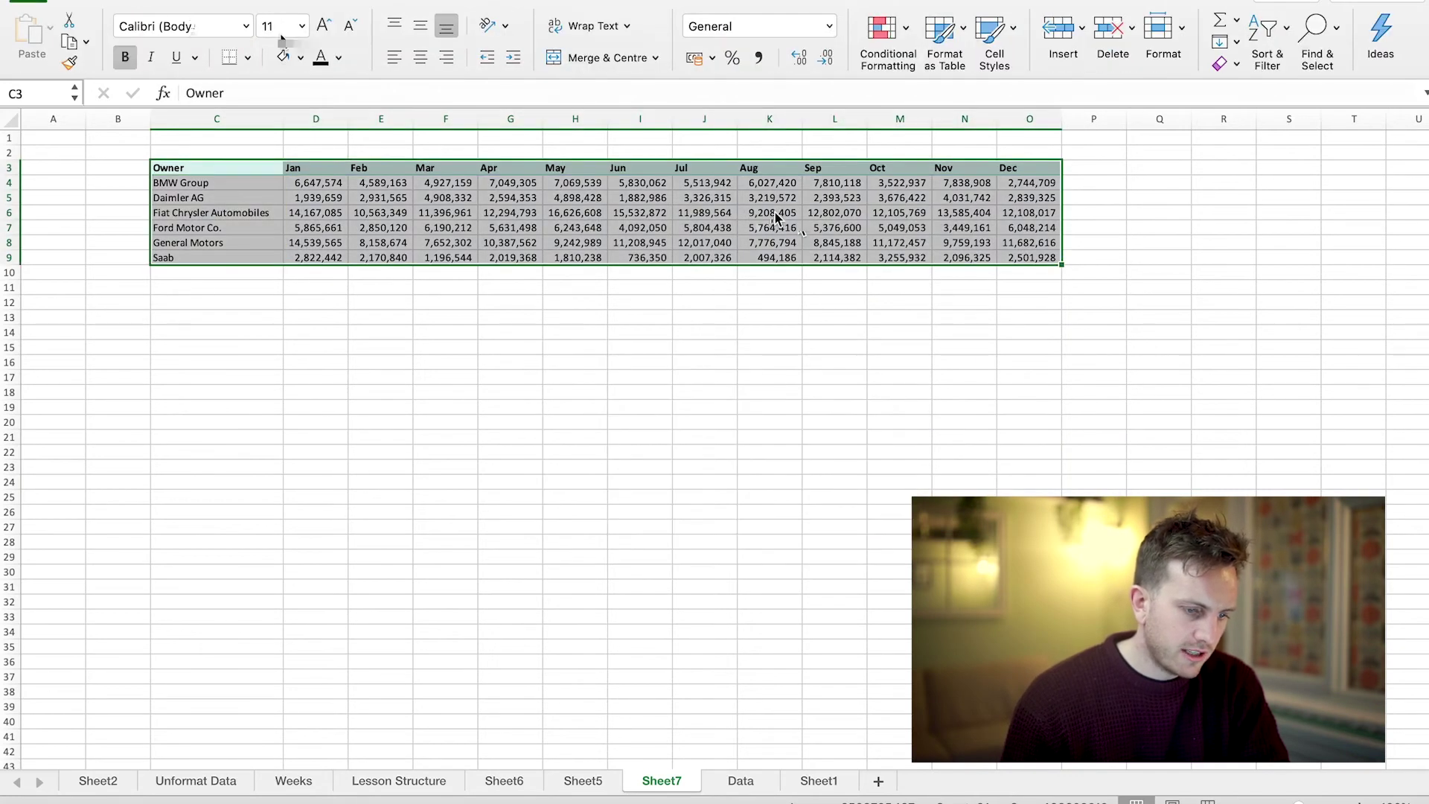
Insert the recommended line chart for C3:O9, place it beneath the table and enlarge it to about column N, row 33
{"action": "left_click", "coordinate": [128, 3]}
{"action": "left_click", "coordinate": [637, 42]}
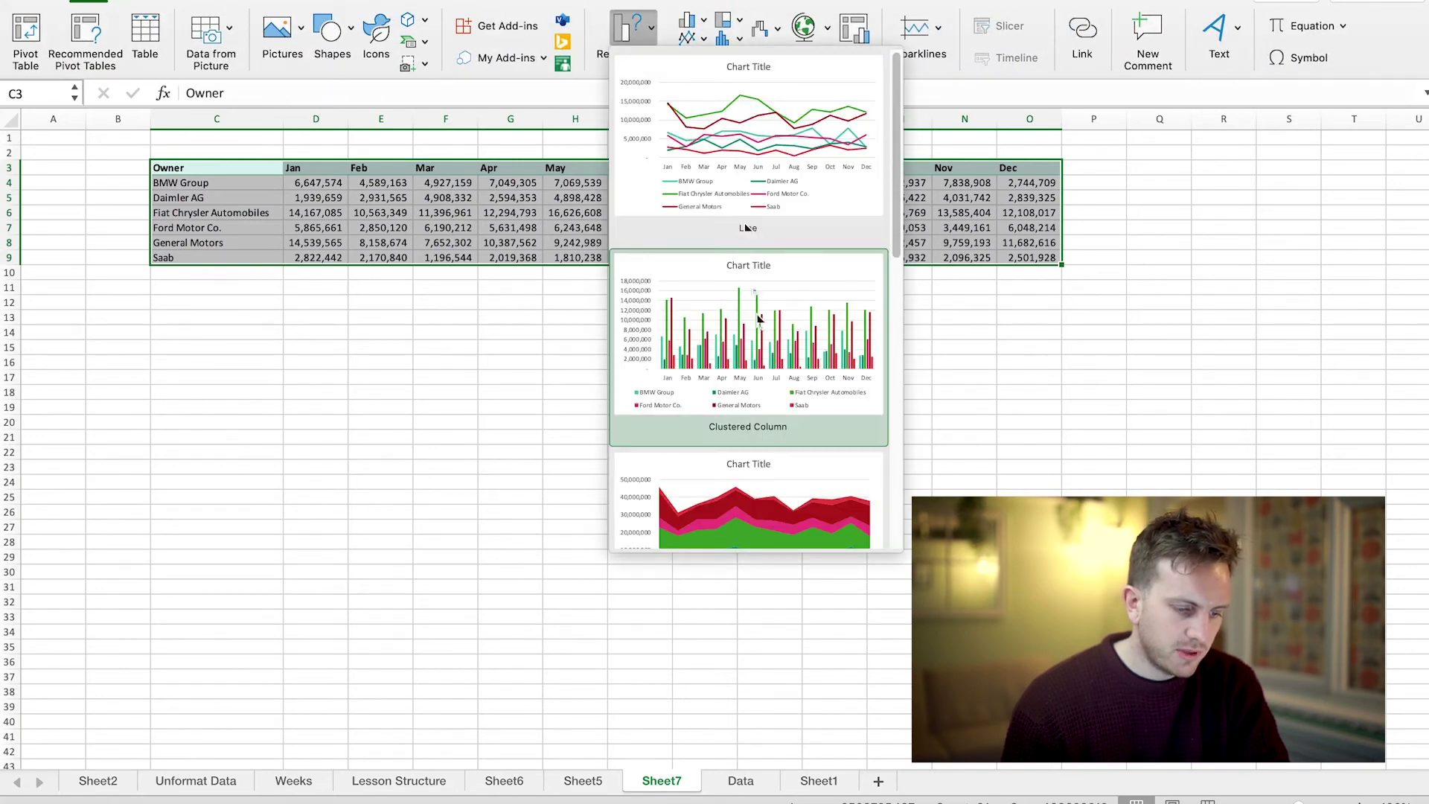
{"action": "scroll", "coordinate": [759, 319], "scroll_direction": "down", "scroll_amount": 5}
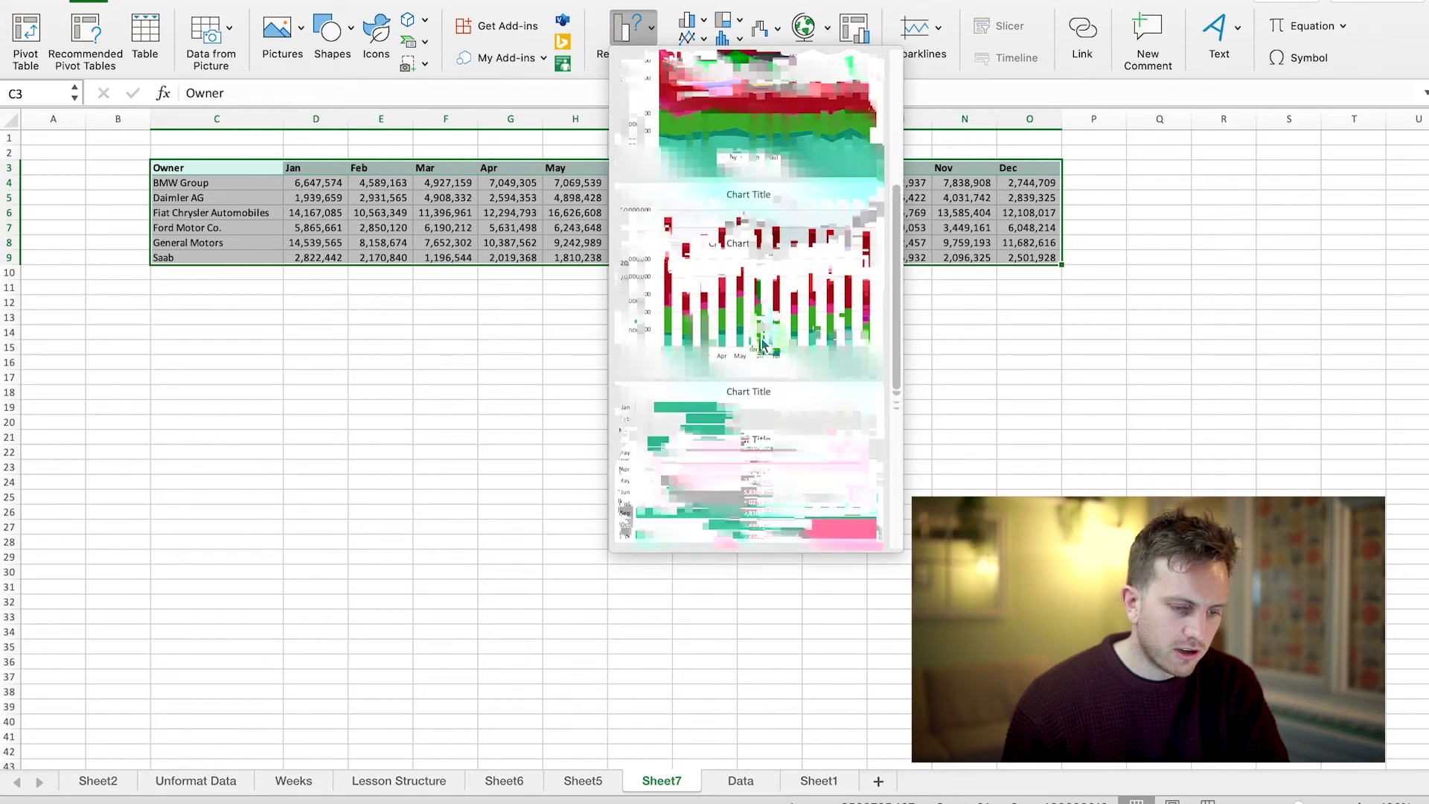
{"action": "scroll", "coordinate": [763, 344], "scroll_direction": "down", "scroll_amount": 5}
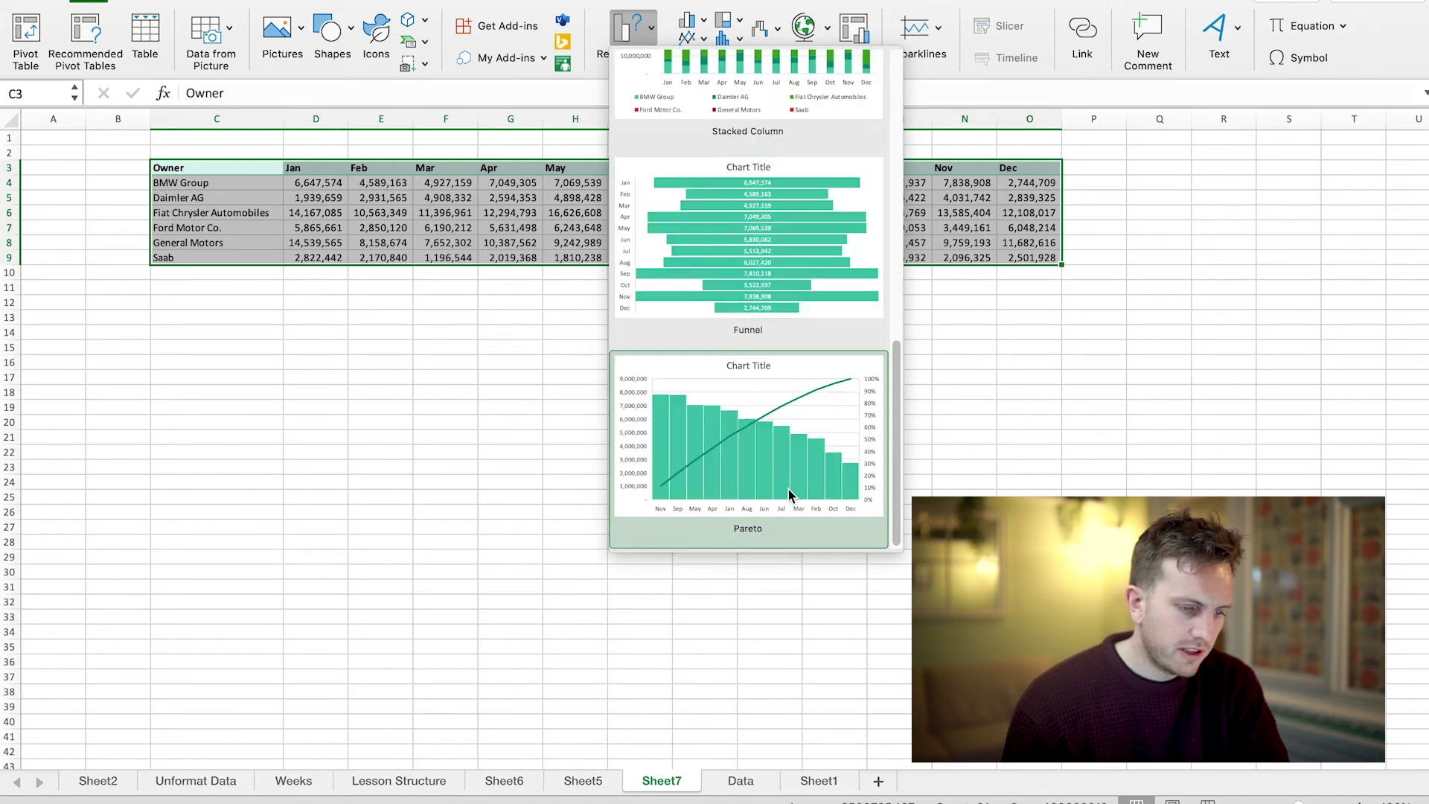
{"action": "scroll", "coordinate": [788, 489], "scroll_direction": "up", "scroll_amount": 7}
{"action": "scroll", "coordinate": [788, 489], "scroll_direction": "up", "scroll_amount": 5}
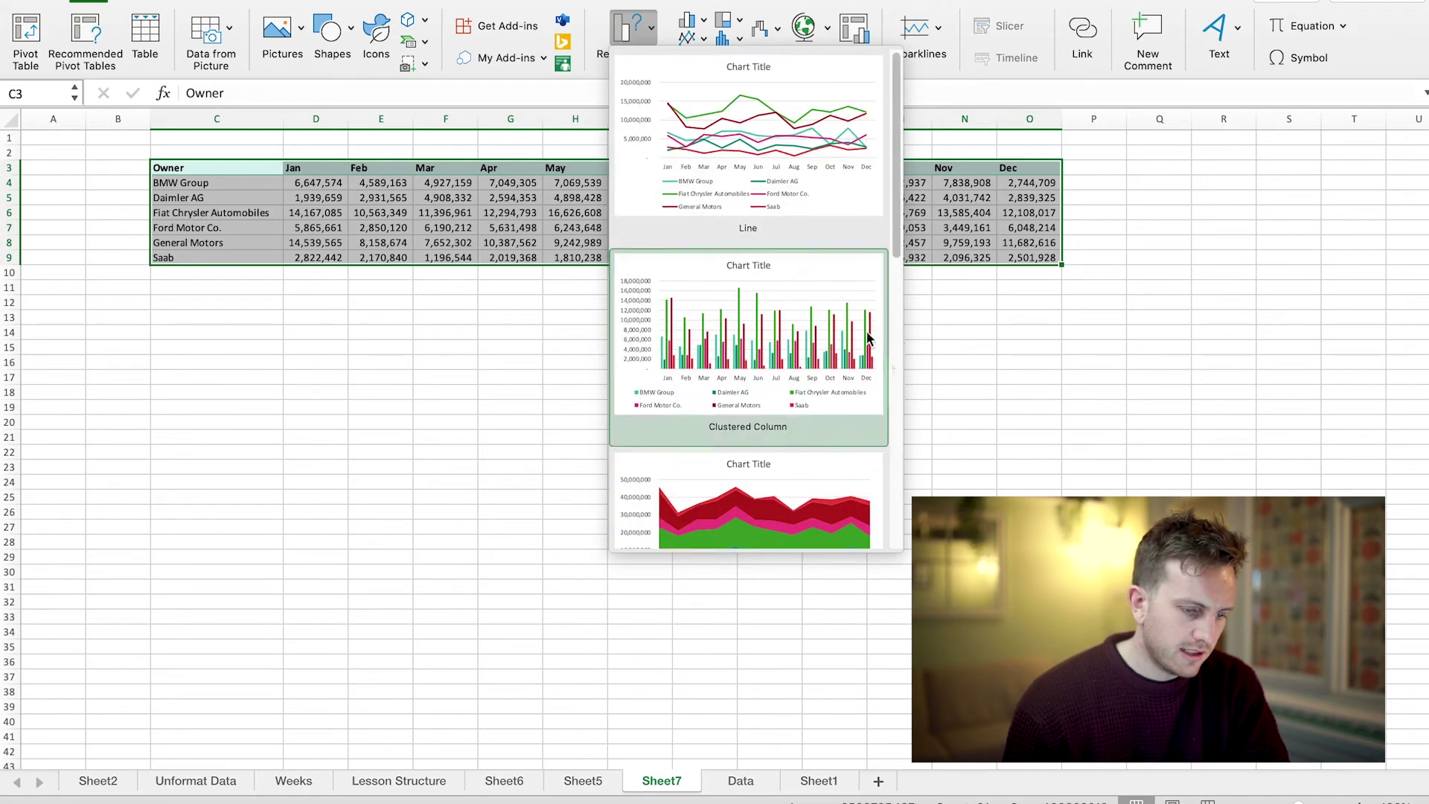
{"action": "left_click", "coordinate": [810, 177]}
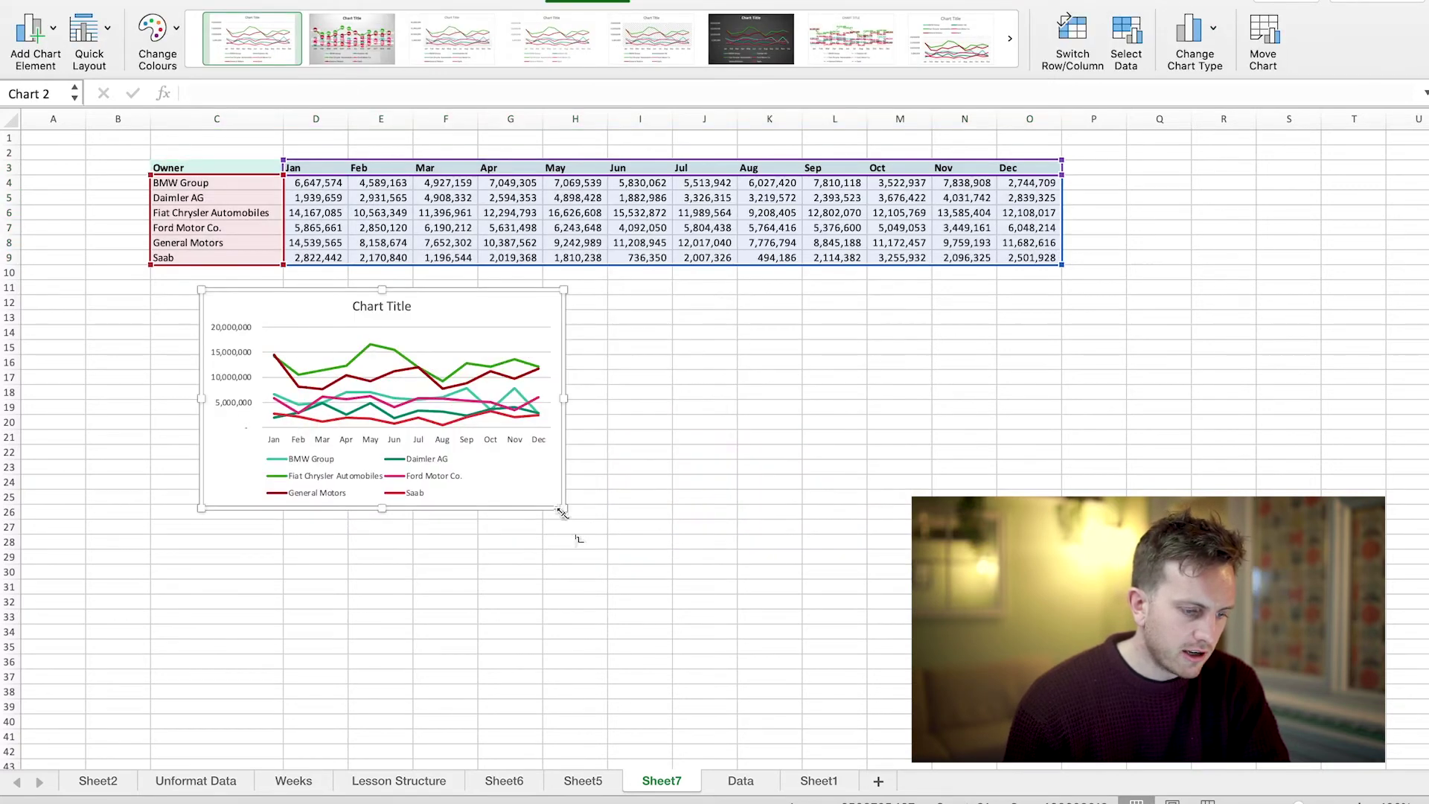
{"action": "left_click_drag", "start_coordinate": [561, 512], "coordinate": [994, 626]}
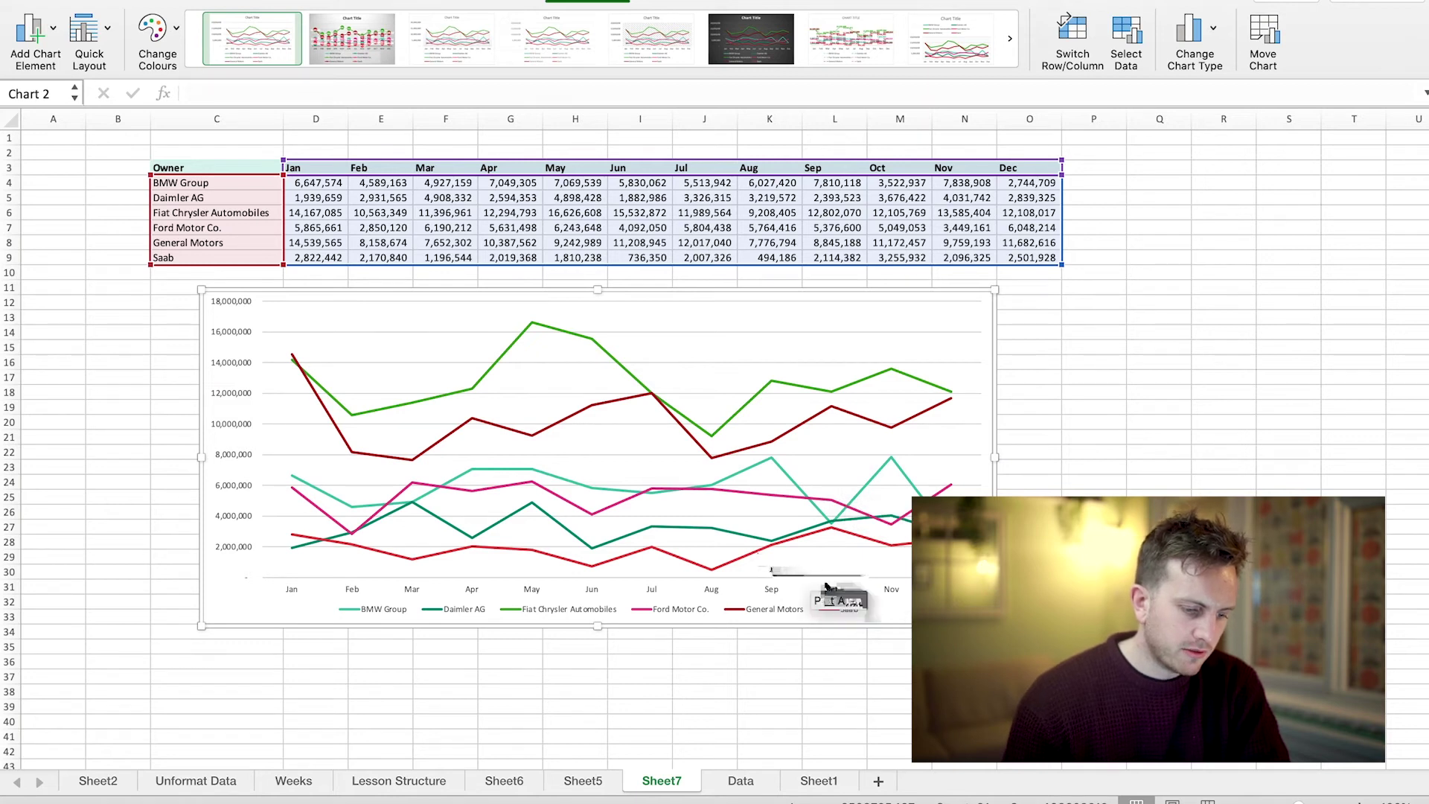
Remove the Saab, Daimler AG, BMW Group and Ford Motor Co. series from the line chart
{"action": "left_click", "coordinate": [745, 556]}
{"action": "key", "text": "Delete"}
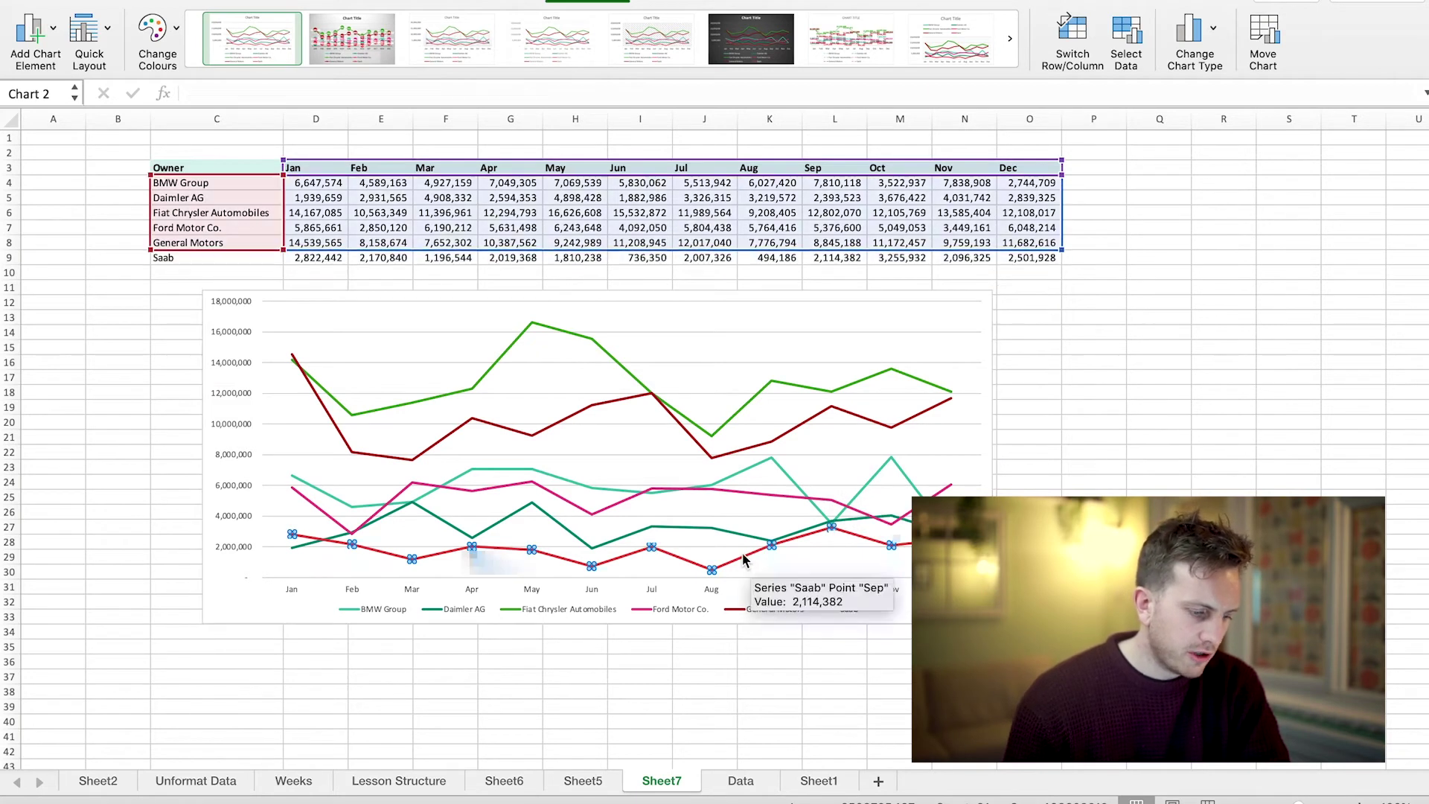
{"action": "left_click", "coordinate": [714, 531]}
{"action": "key", "text": "Delete"}
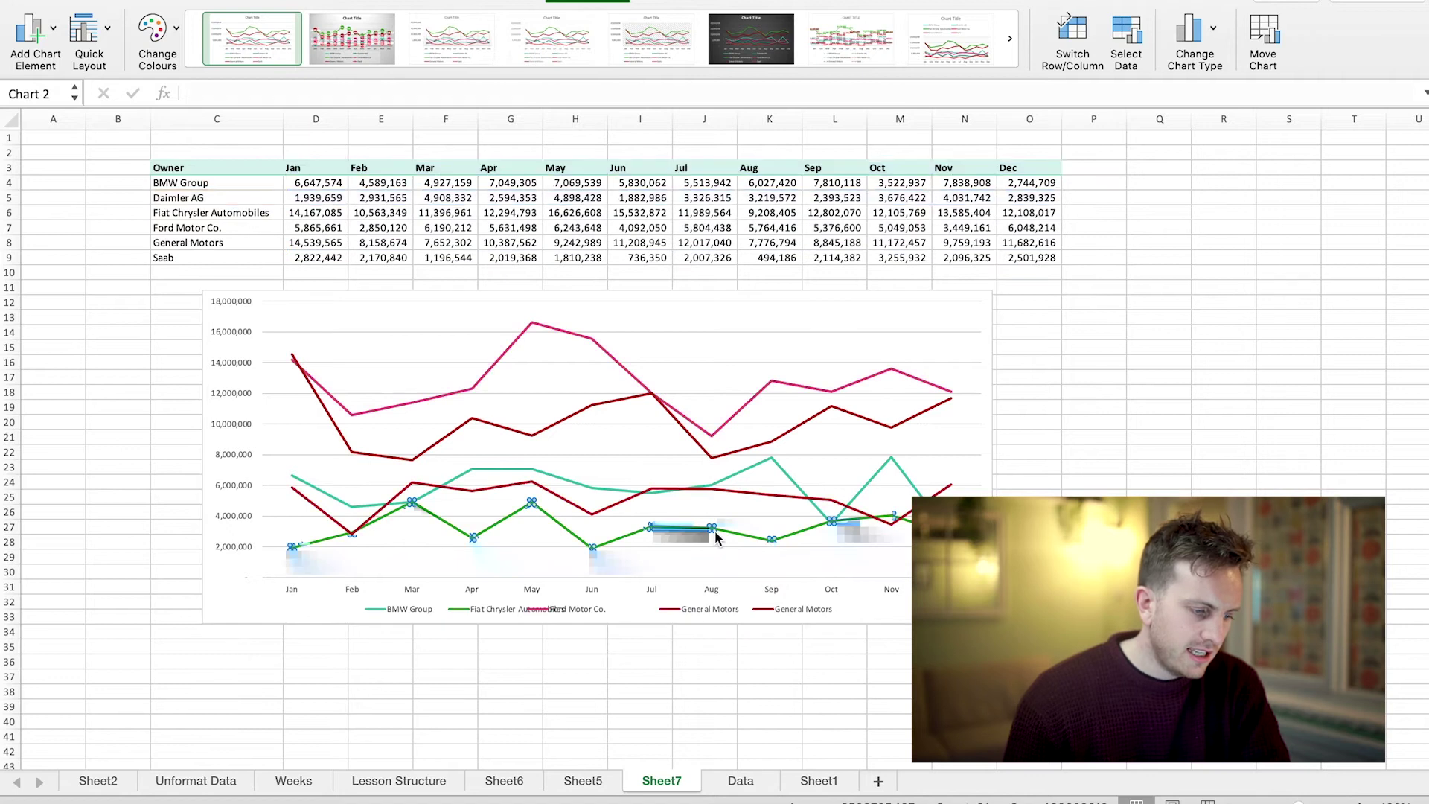
{"action": "left_click", "coordinate": [242, 521]}
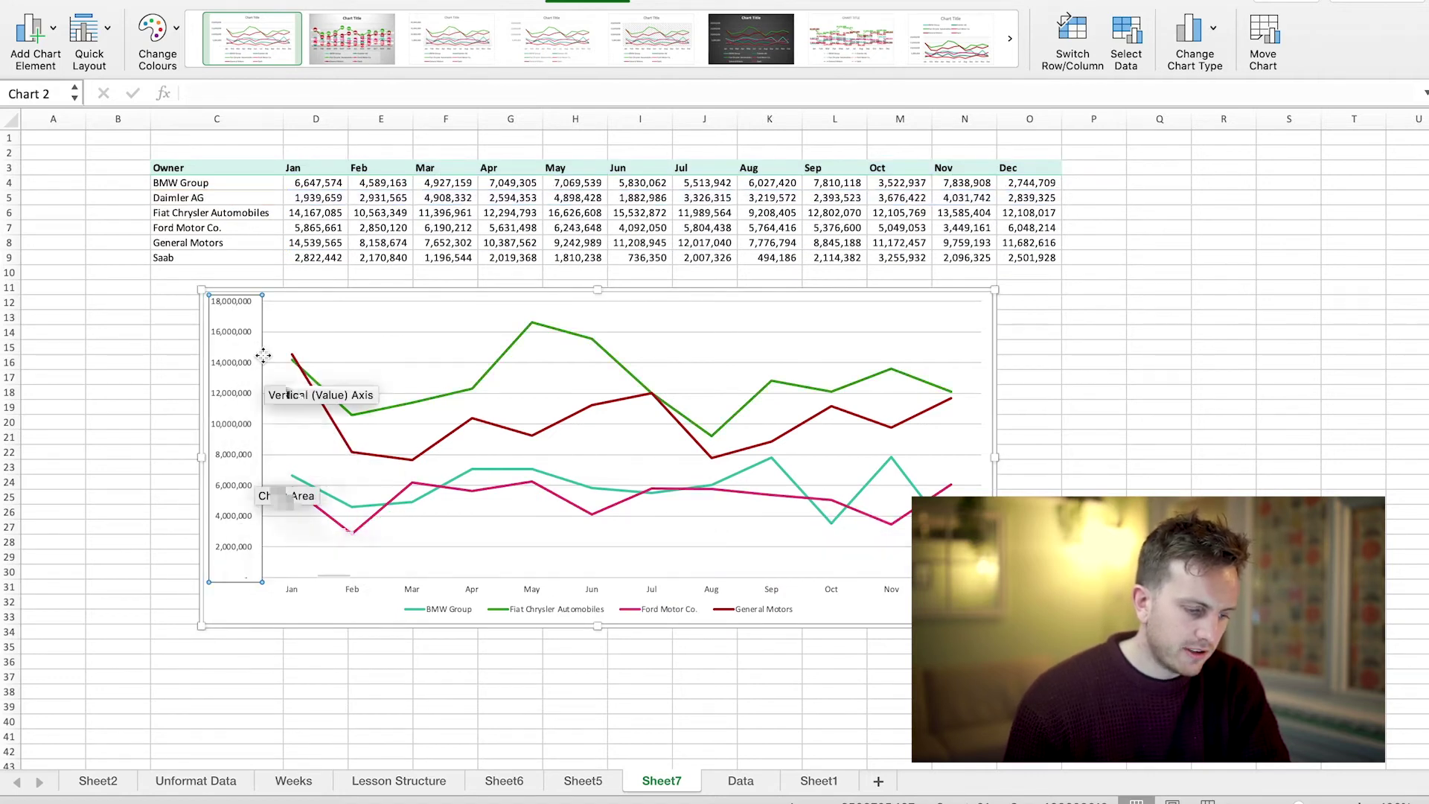
{"action": "left_click", "coordinate": [618, 489]}
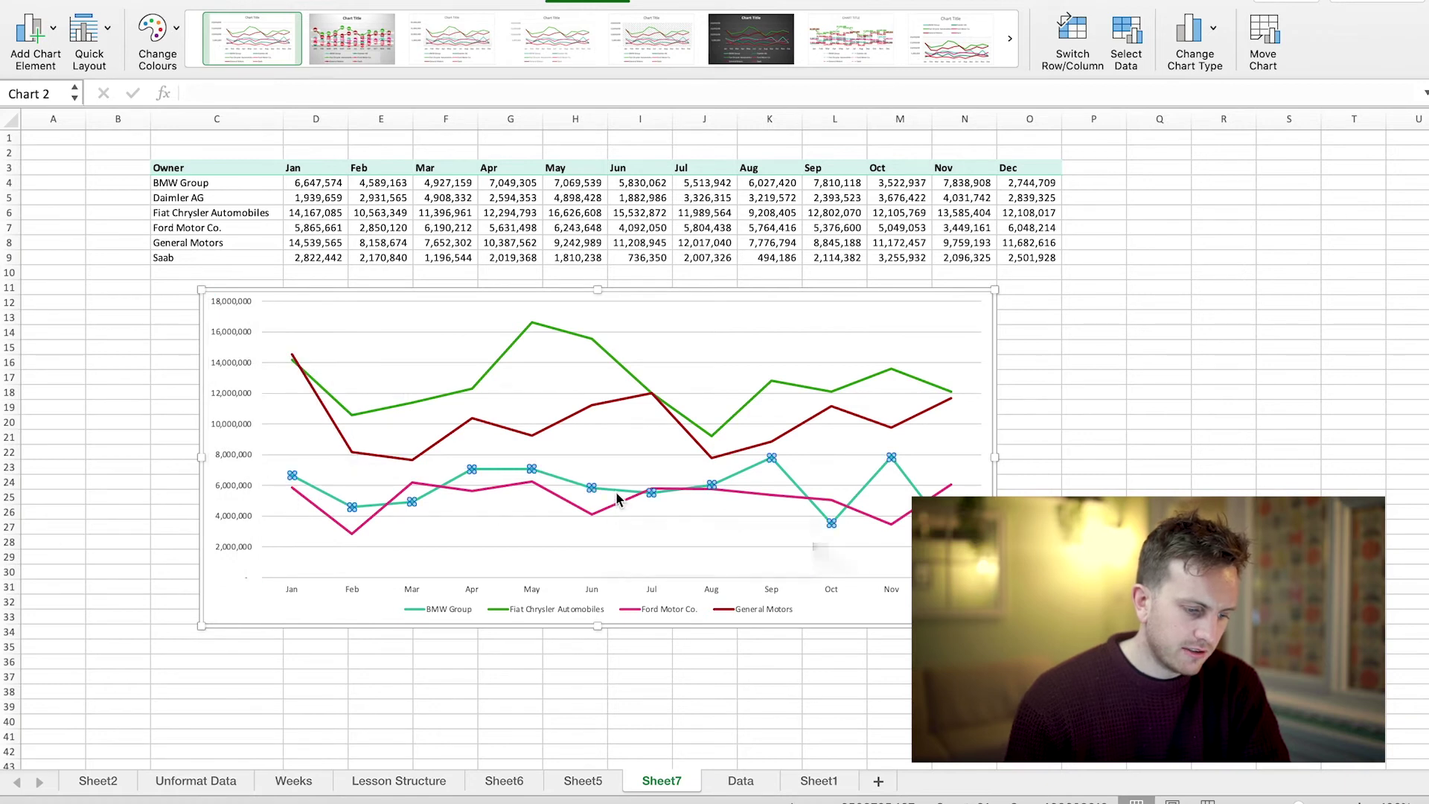
{"action": "key", "text": "Delete"}
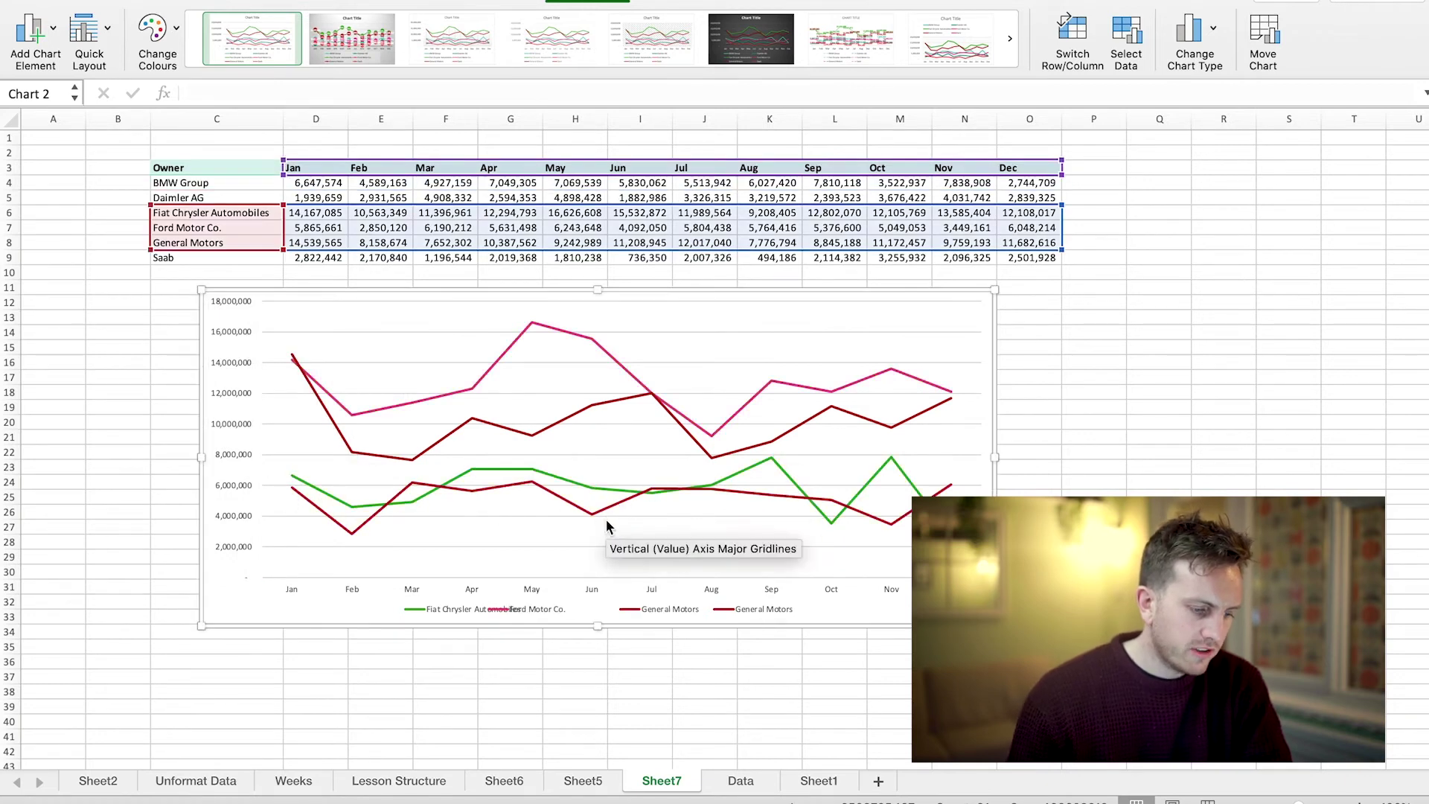
{"action": "left_click", "coordinate": [604, 510]}
{"action": "key", "text": "Delete"}
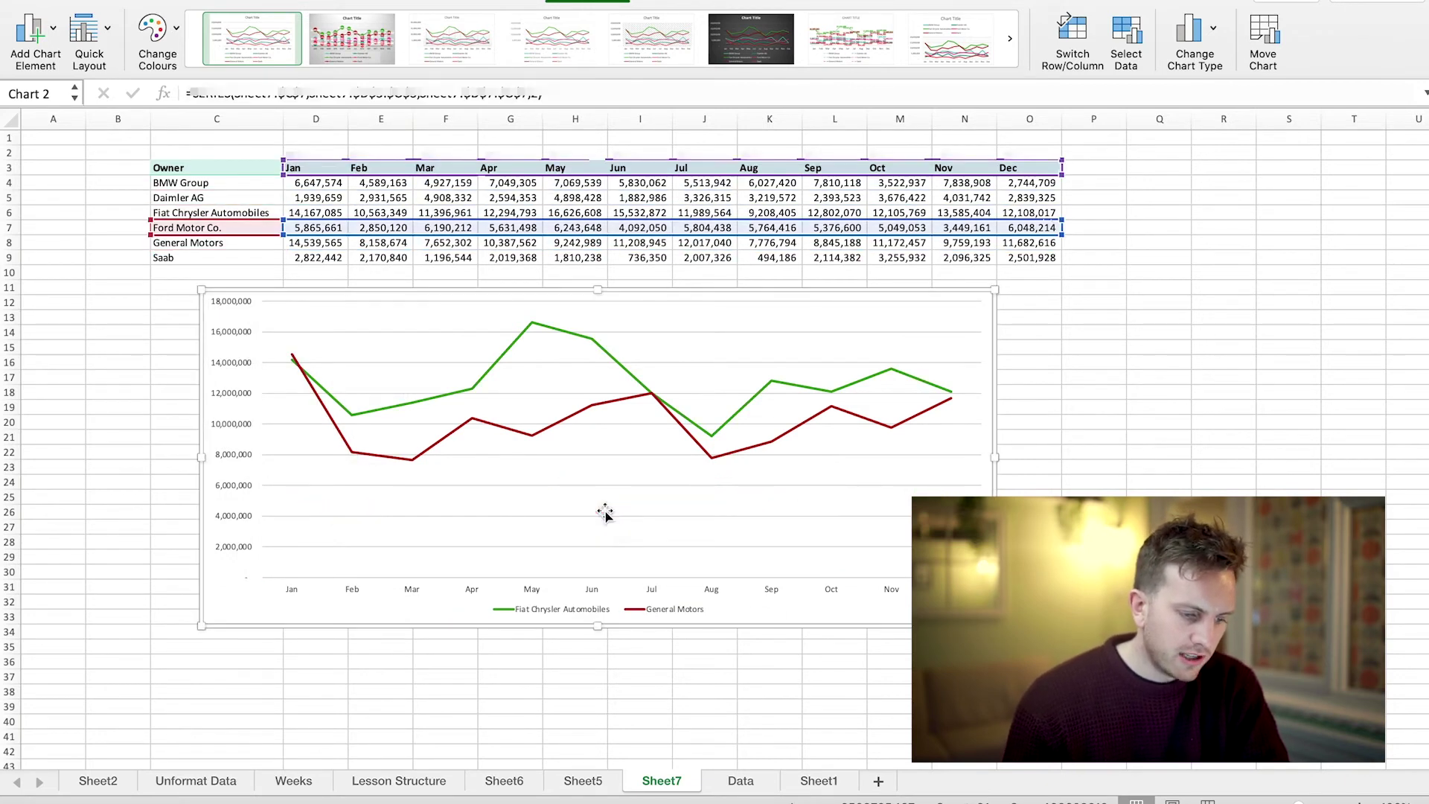
{"action": "left_click", "coordinate": [685, 673]}
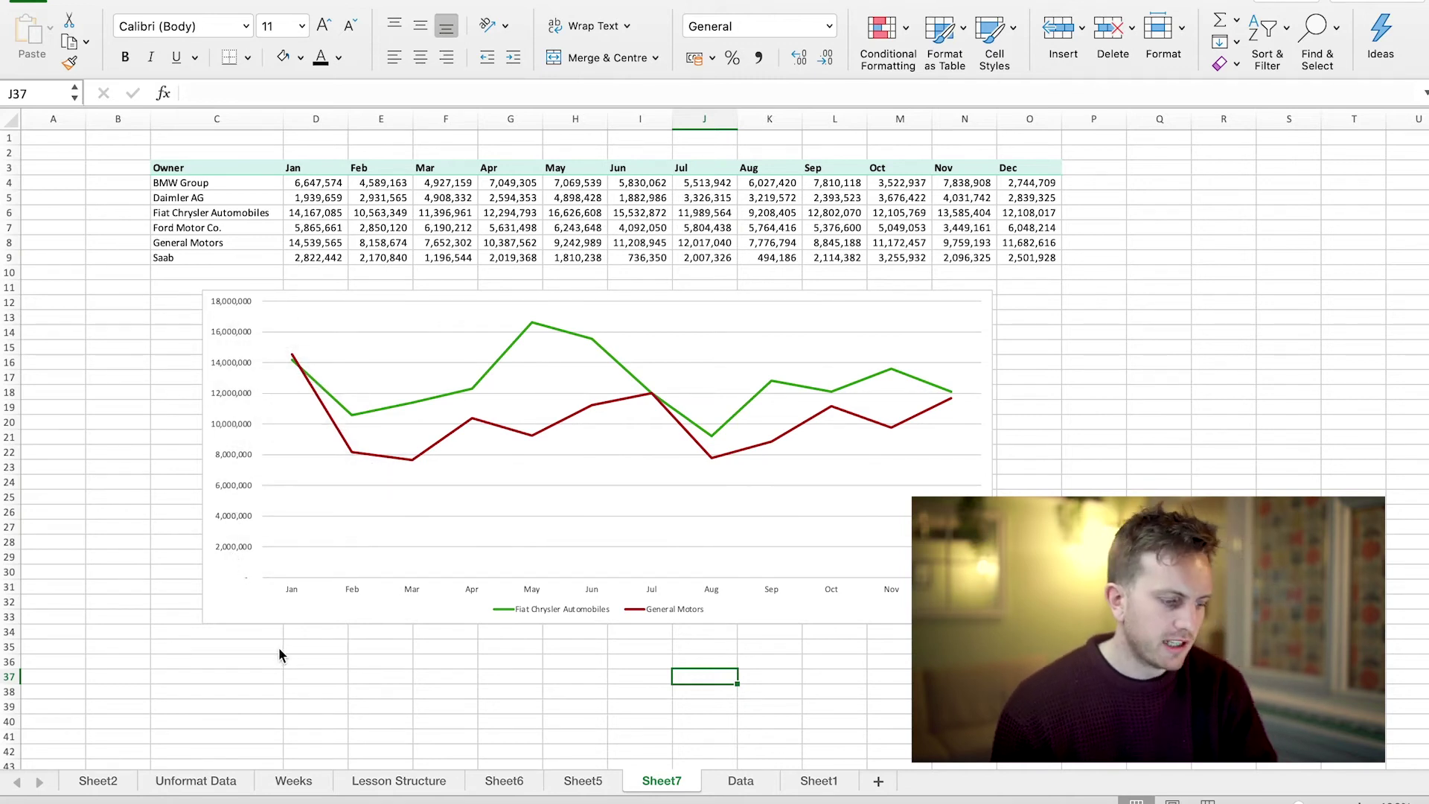
Open the format settings for the line chart's vertical value axis and widen the settings area
{"action": "left_click", "coordinate": [211, 477]}
{"action": "left_click", "coordinate": [240, 472]}
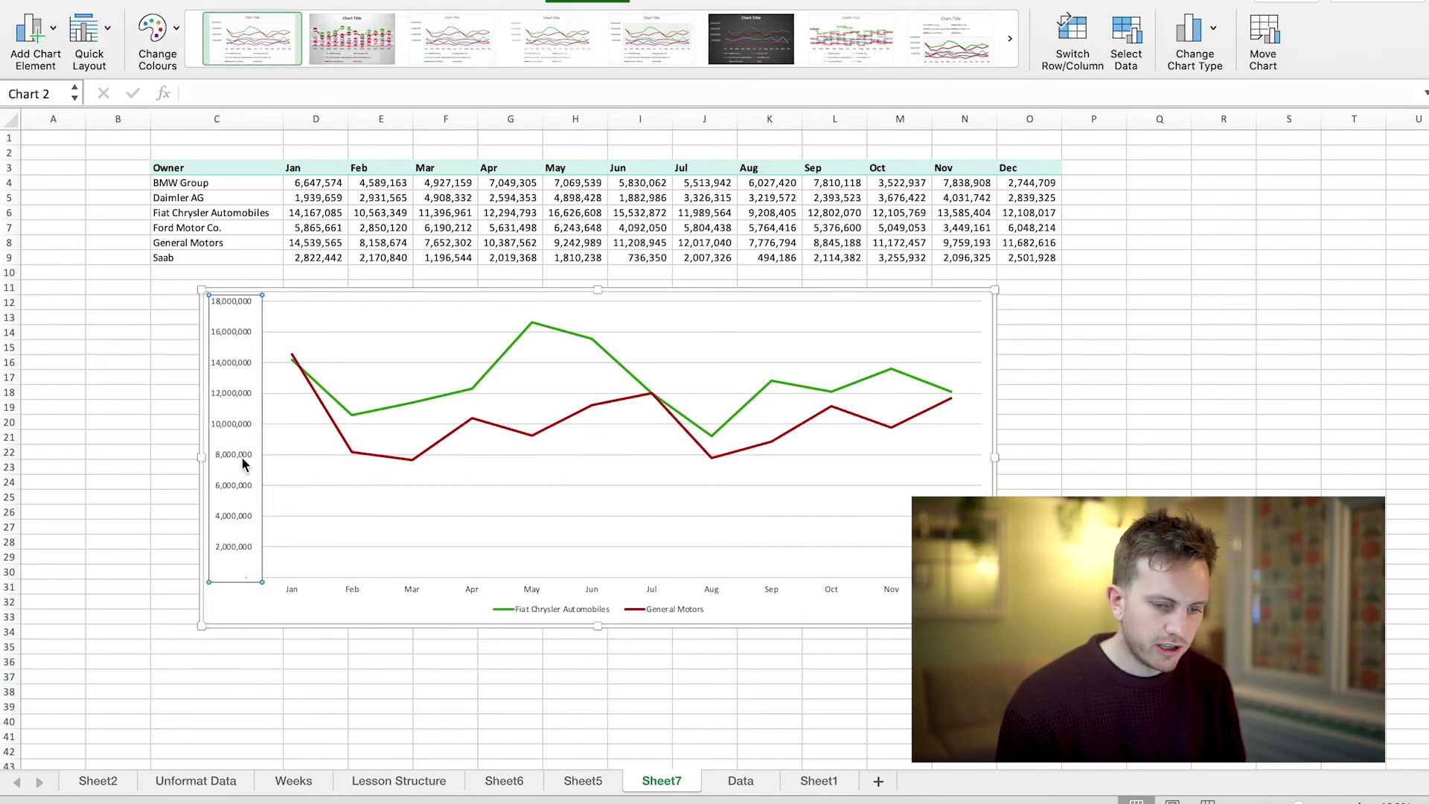
{"action": "double_click", "coordinate": [243, 464]}
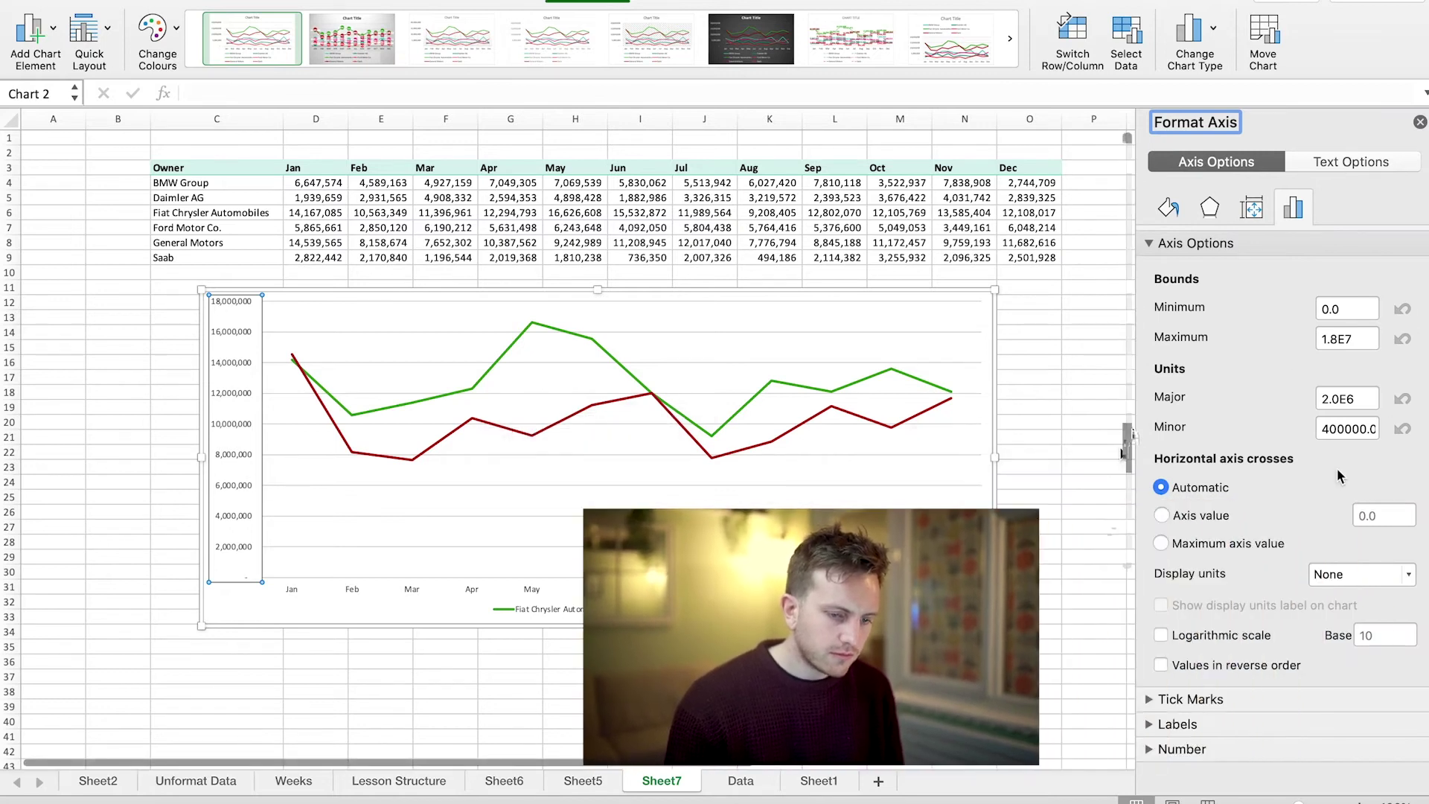
{"action": "left_click_drag", "start_coordinate": [1136, 427], "coordinate": [1061, 429]}
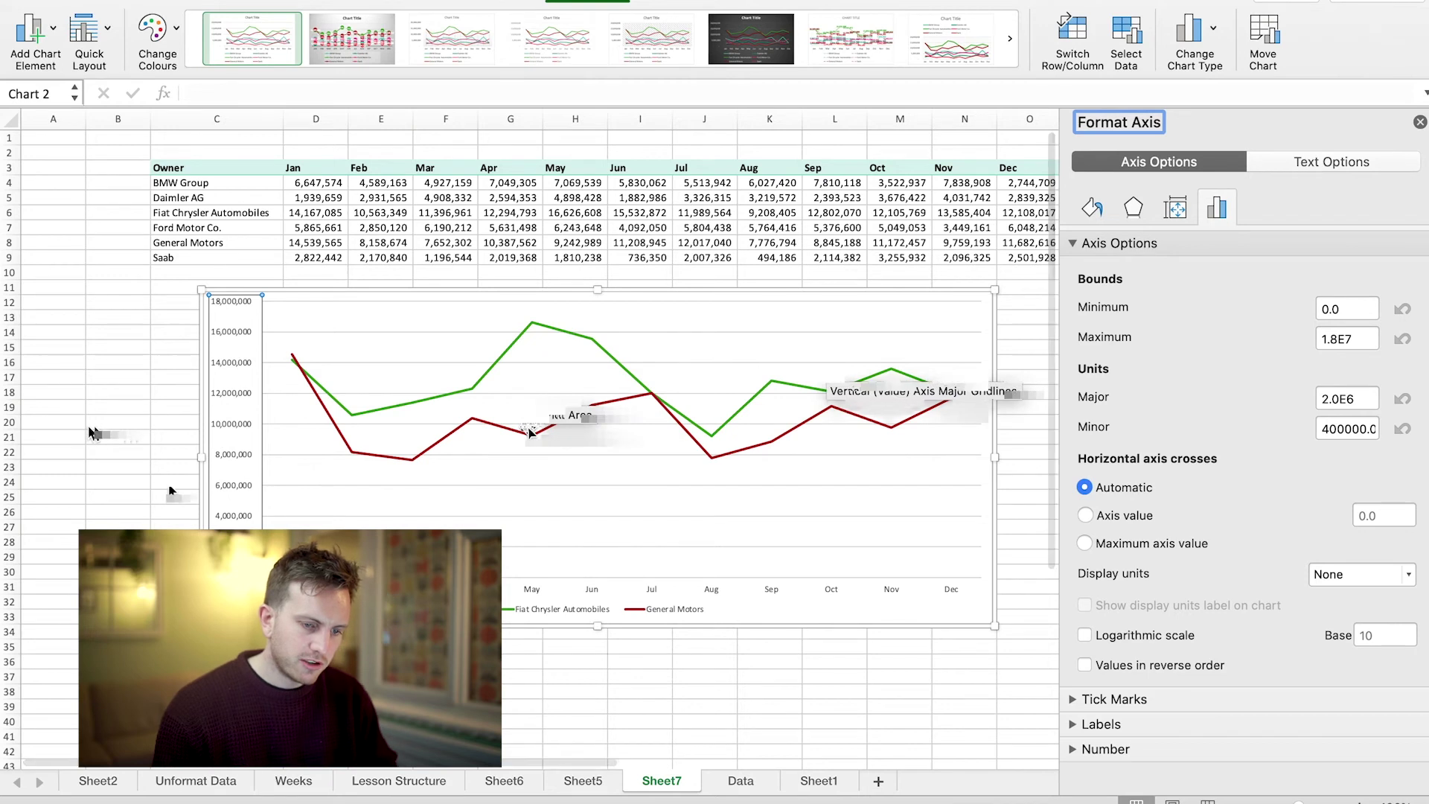
{"action": "left_click", "coordinate": [1355, 311]}
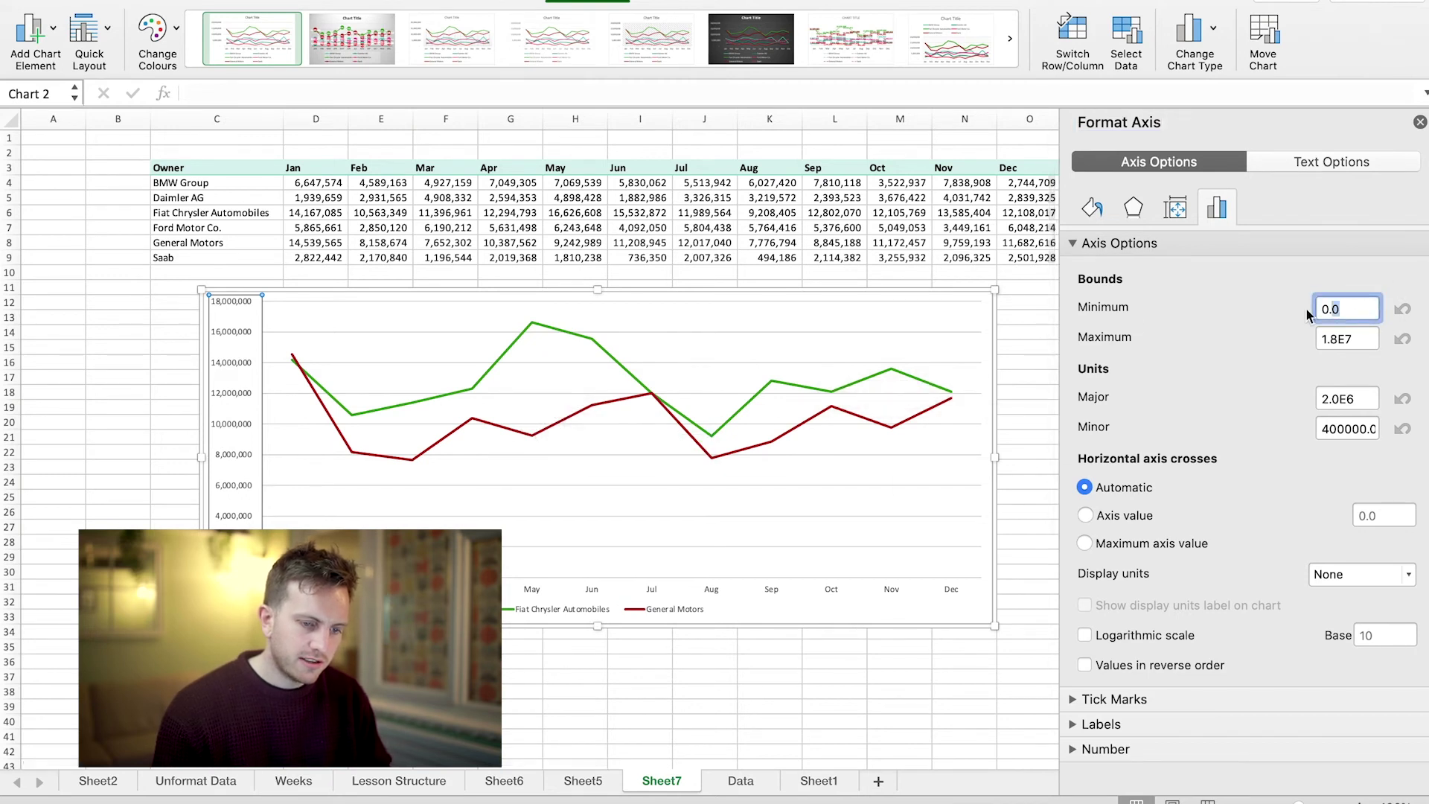
{"action": "double_click", "coordinate": [1355, 311]}
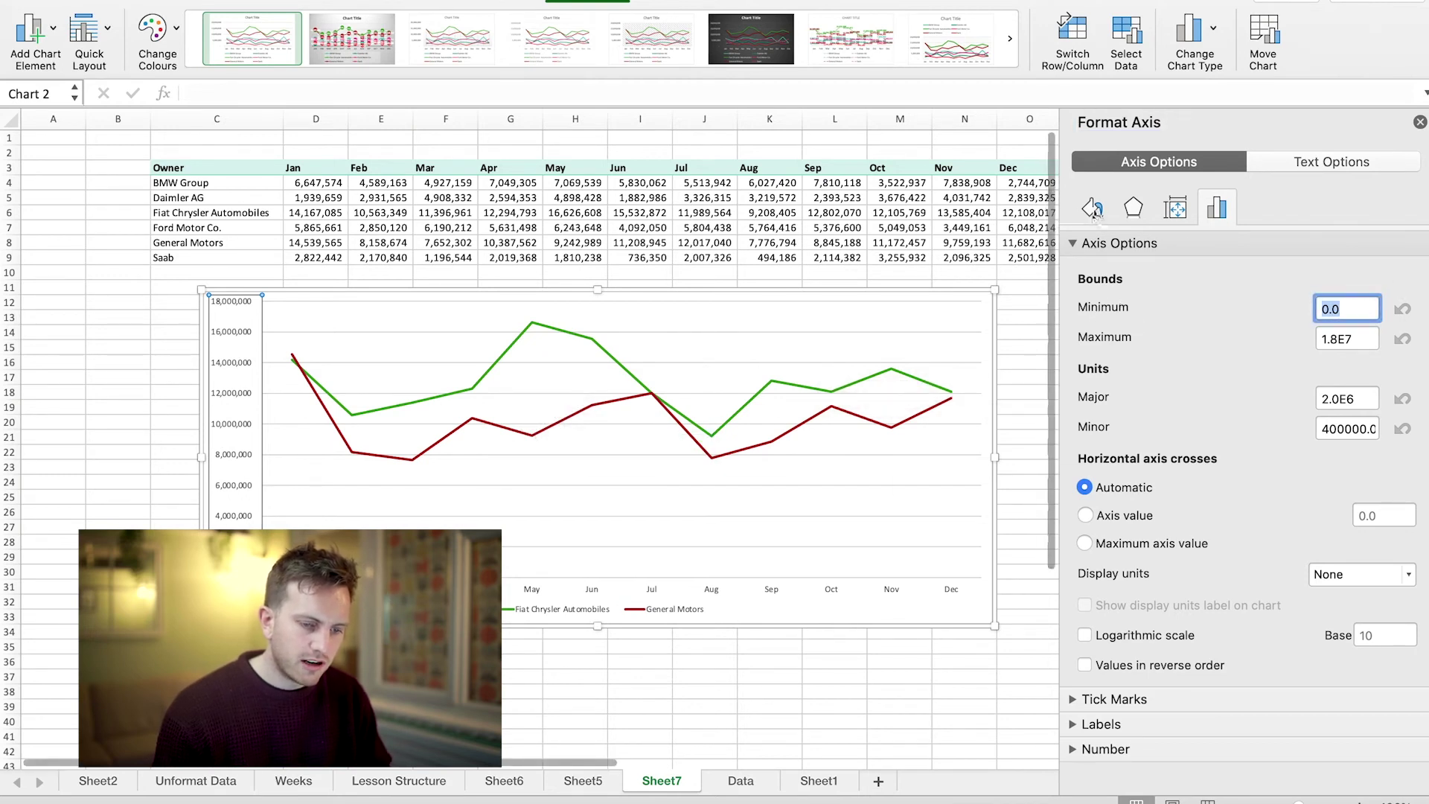
{"action": "left_click", "coordinate": [1090, 210]}
{"action": "left_click", "coordinate": [1132, 210]}
{"action": "left_click", "coordinate": [1169, 213]}
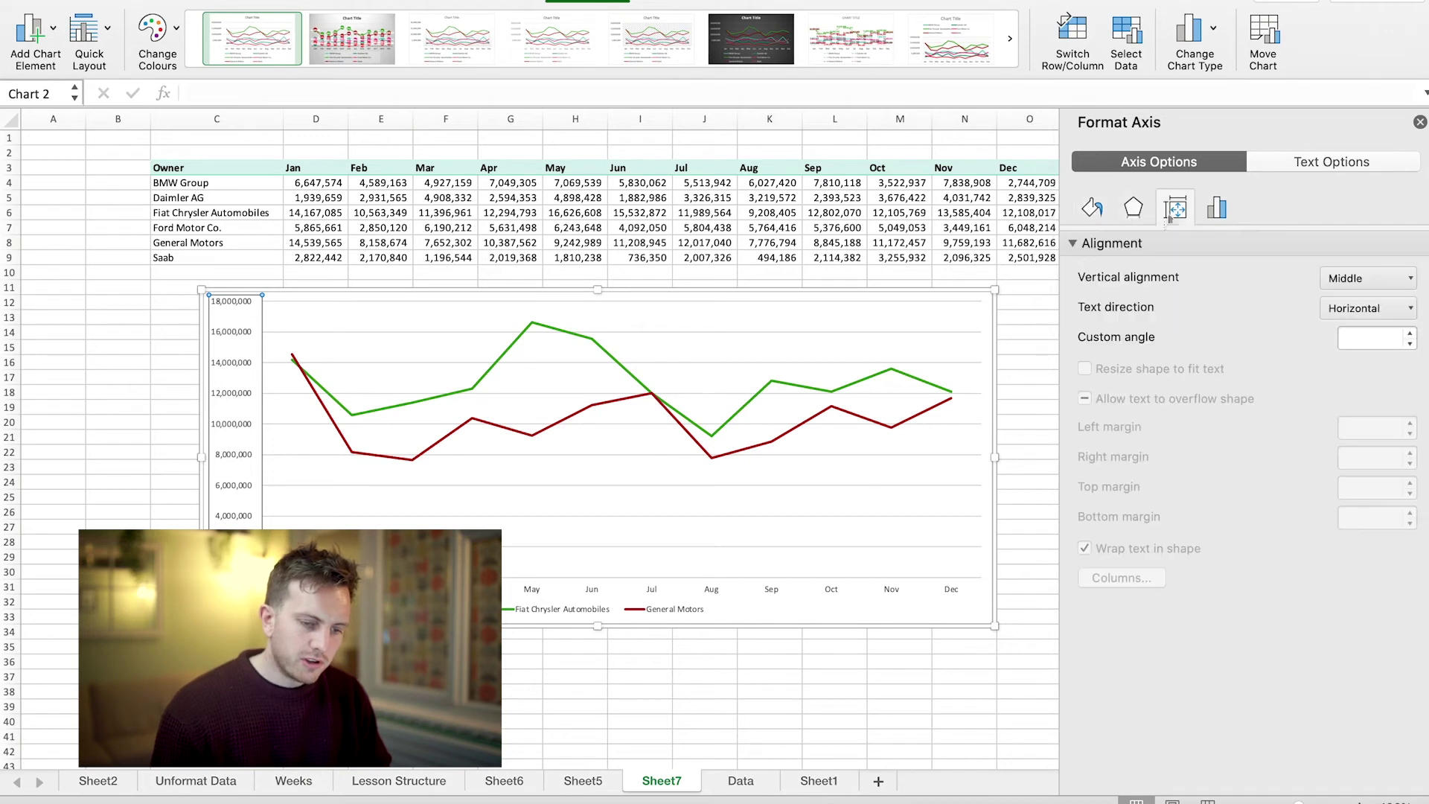
{"action": "left_click", "coordinate": [1219, 213]}
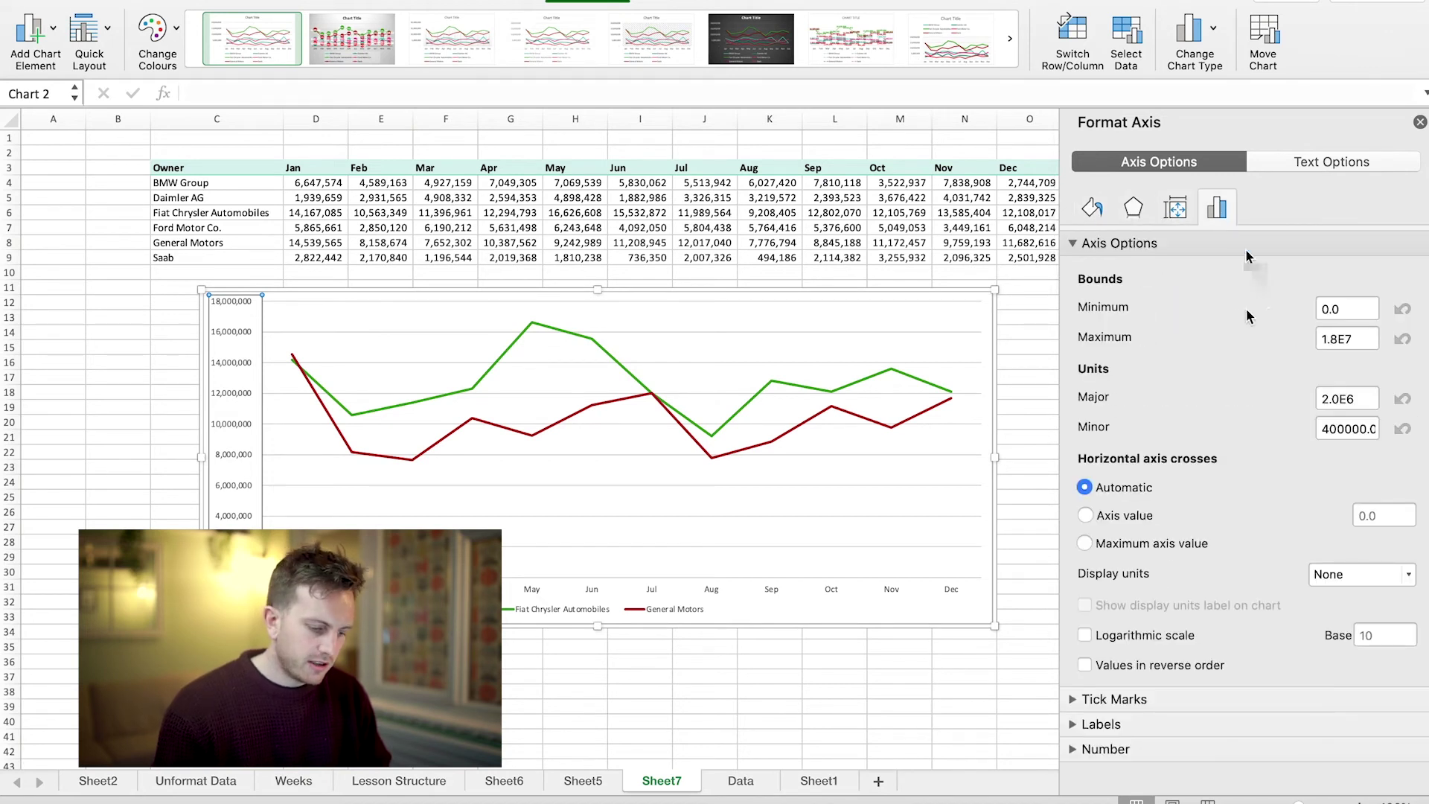
Try a minimum bound of 6000000 on the vertical axis, and reset it to automatic
{"action": "left_click", "coordinate": [1371, 311]}
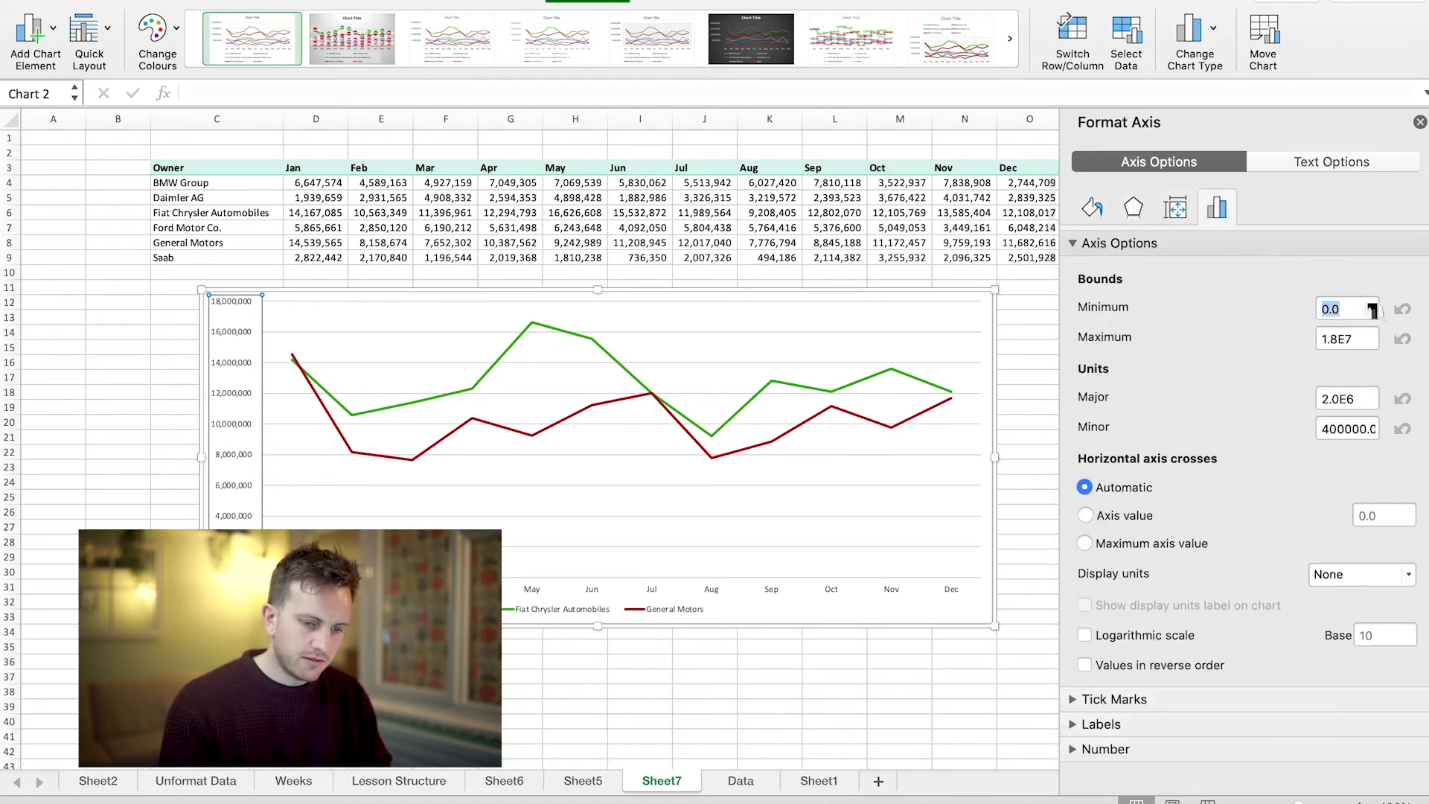
{"action": "type", "text": "6"}
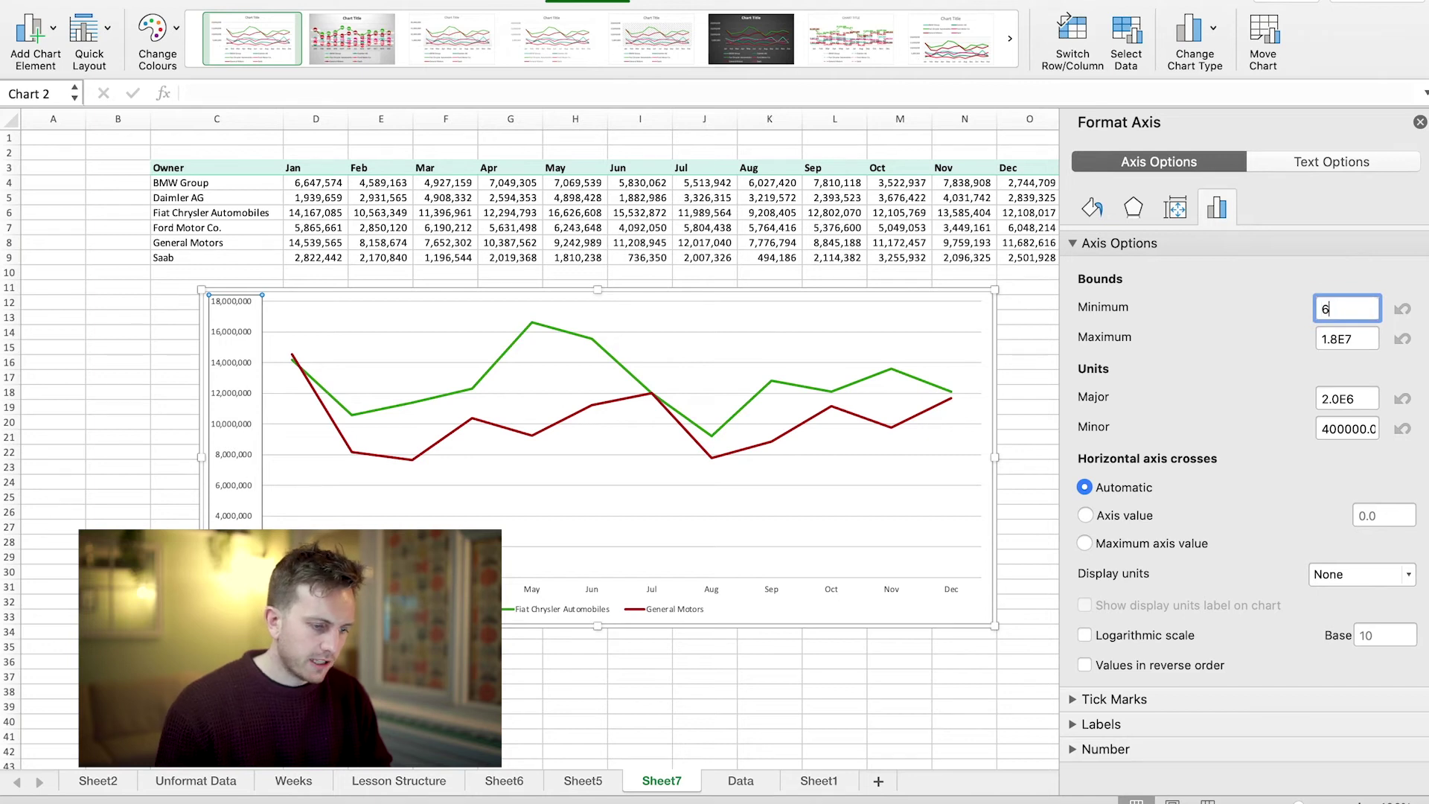
{"action": "type", "text": "000000"}
{"action": "key", "text": "Return"}
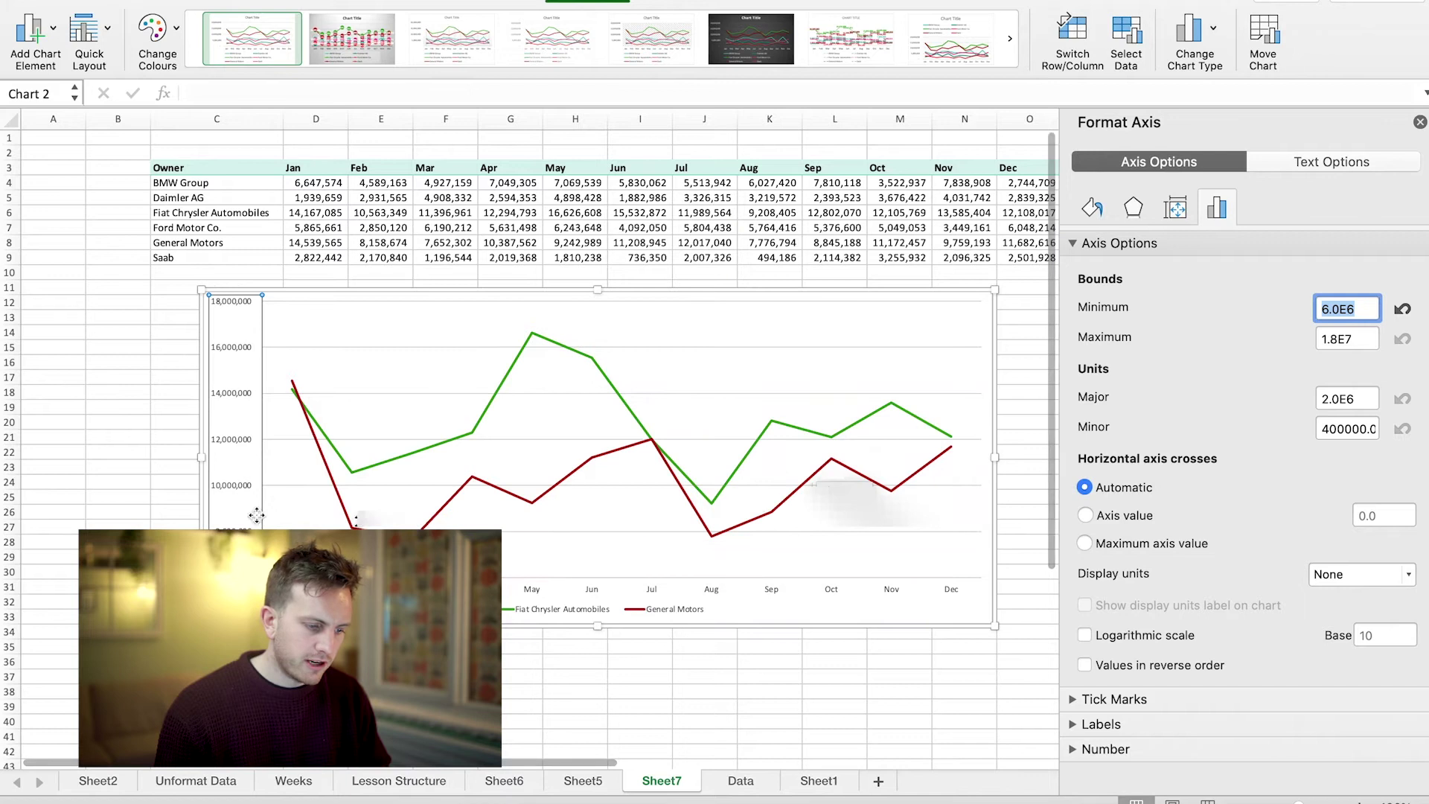
{"action": "left_click", "coordinate": [1402, 309]}
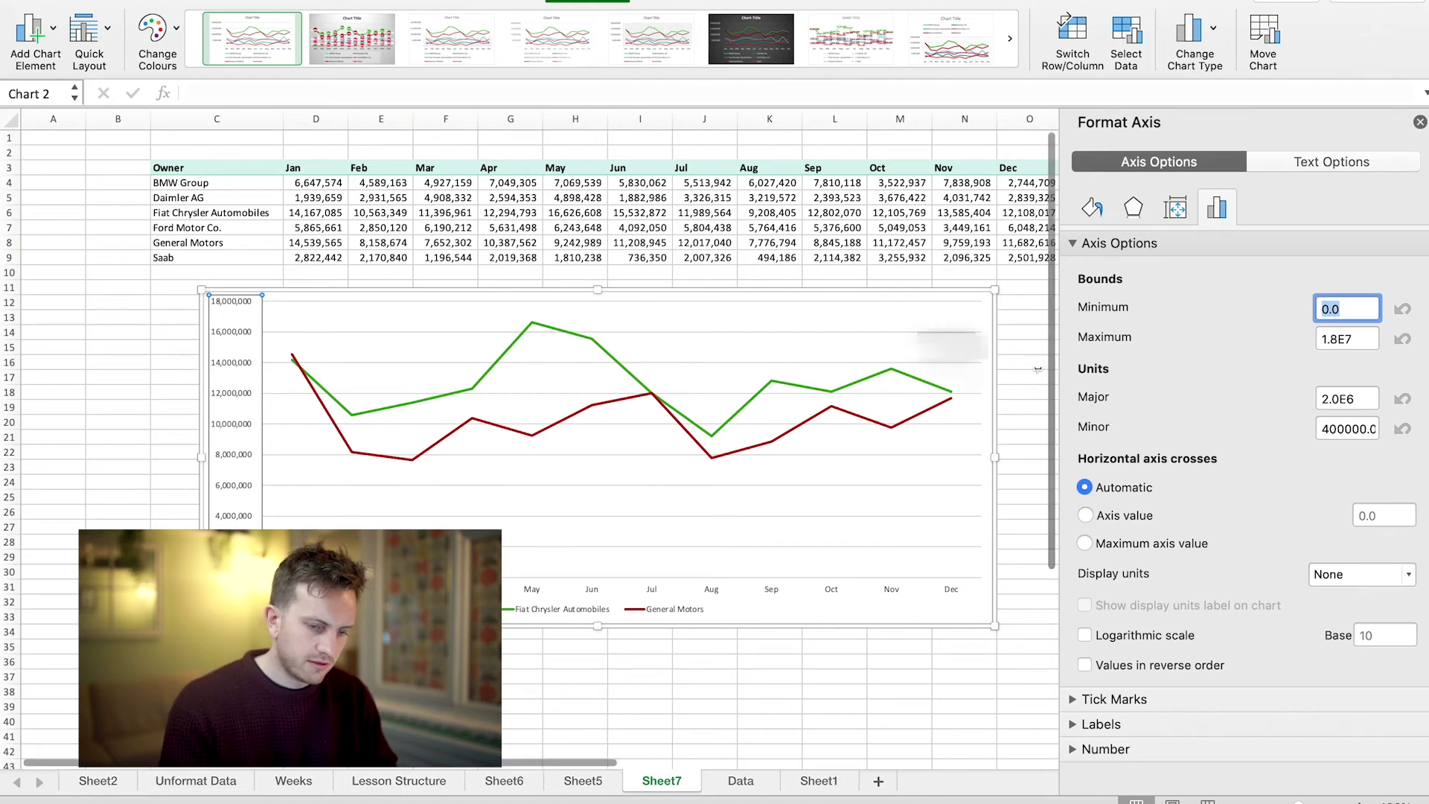
Set the vertical axis's minimum bound to 6000000
{"action": "left_click", "coordinate": [1353, 319]}
{"action": "double_click", "coordinate": [1358, 314]}
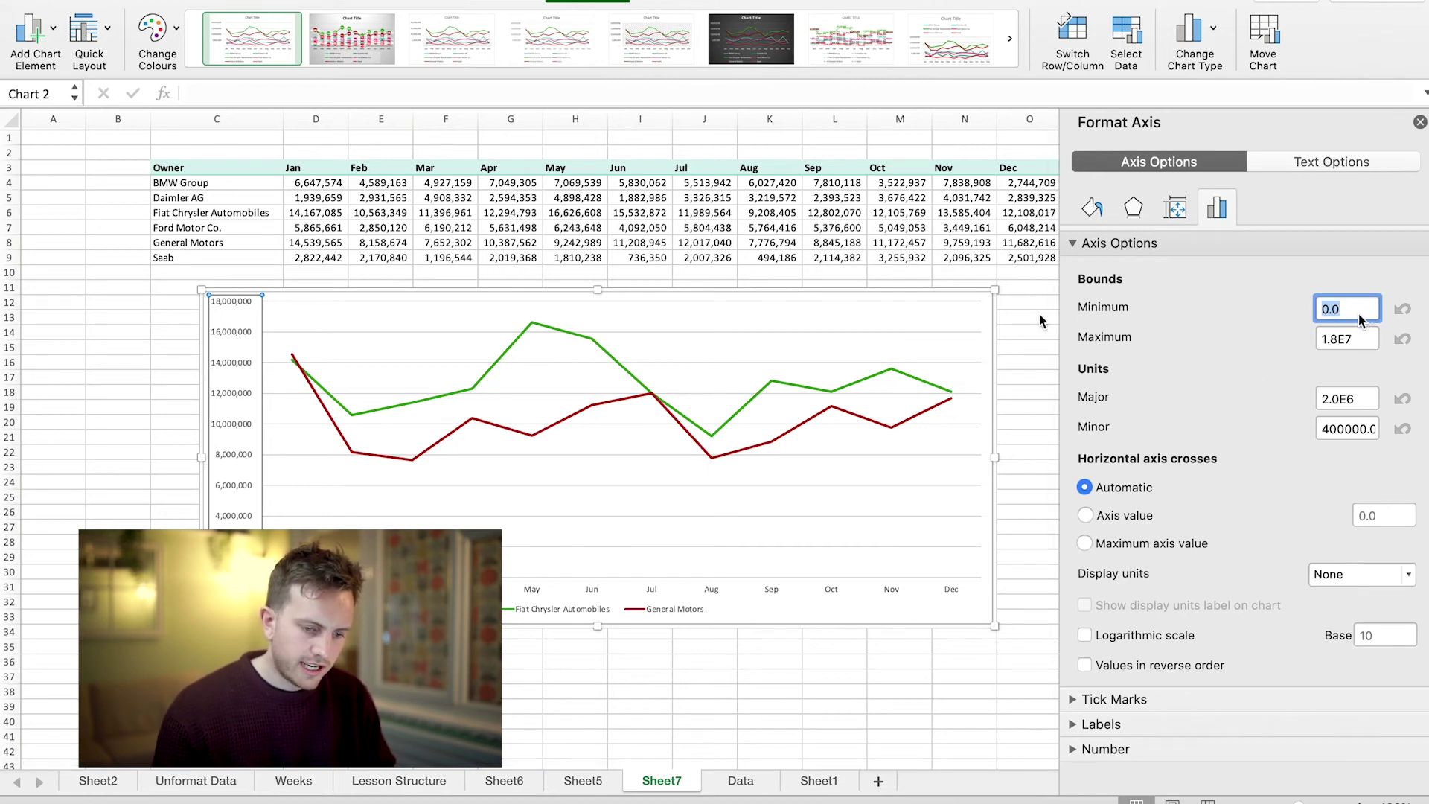
{"action": "type", "text": "6000000"}
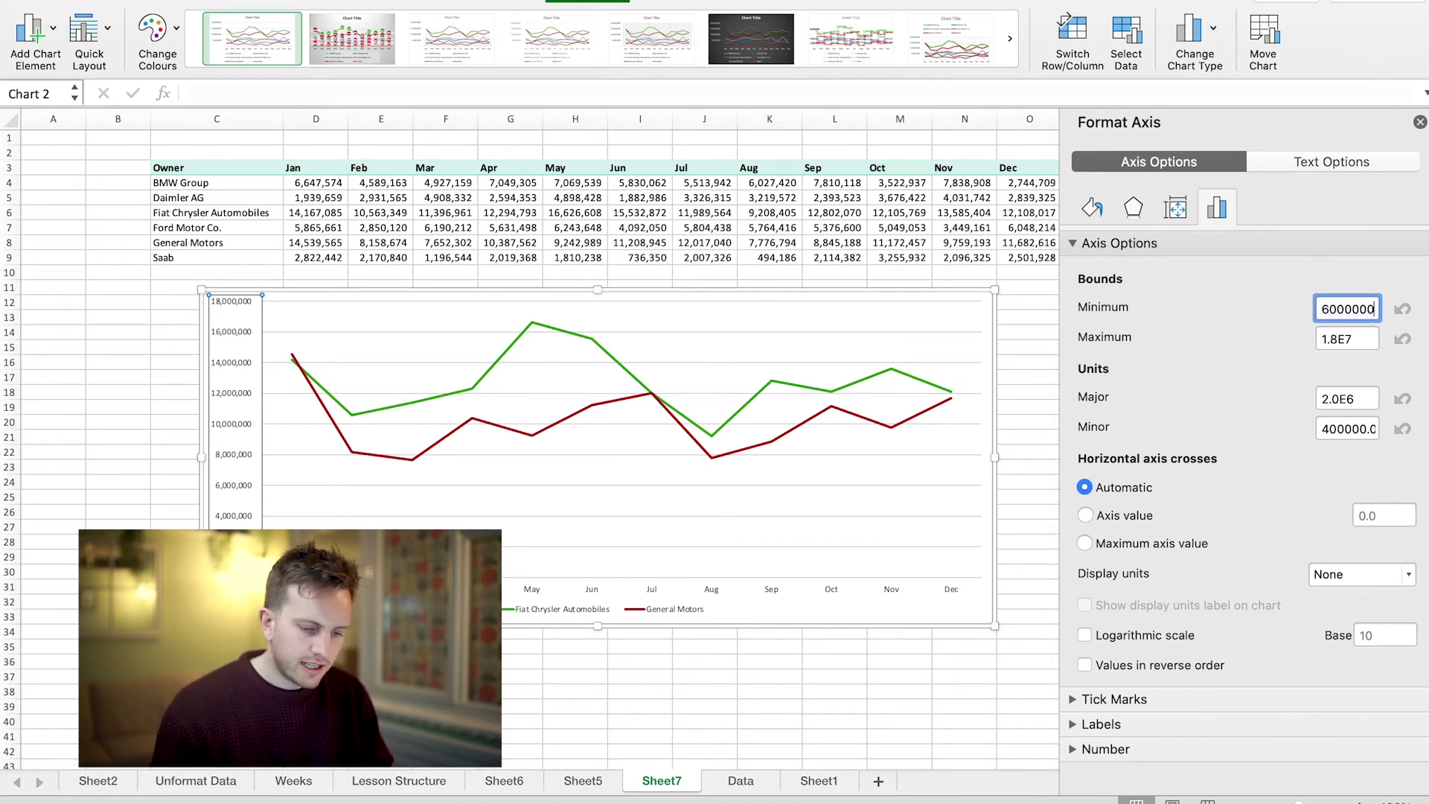
{"action": "key", "text": "Return"}
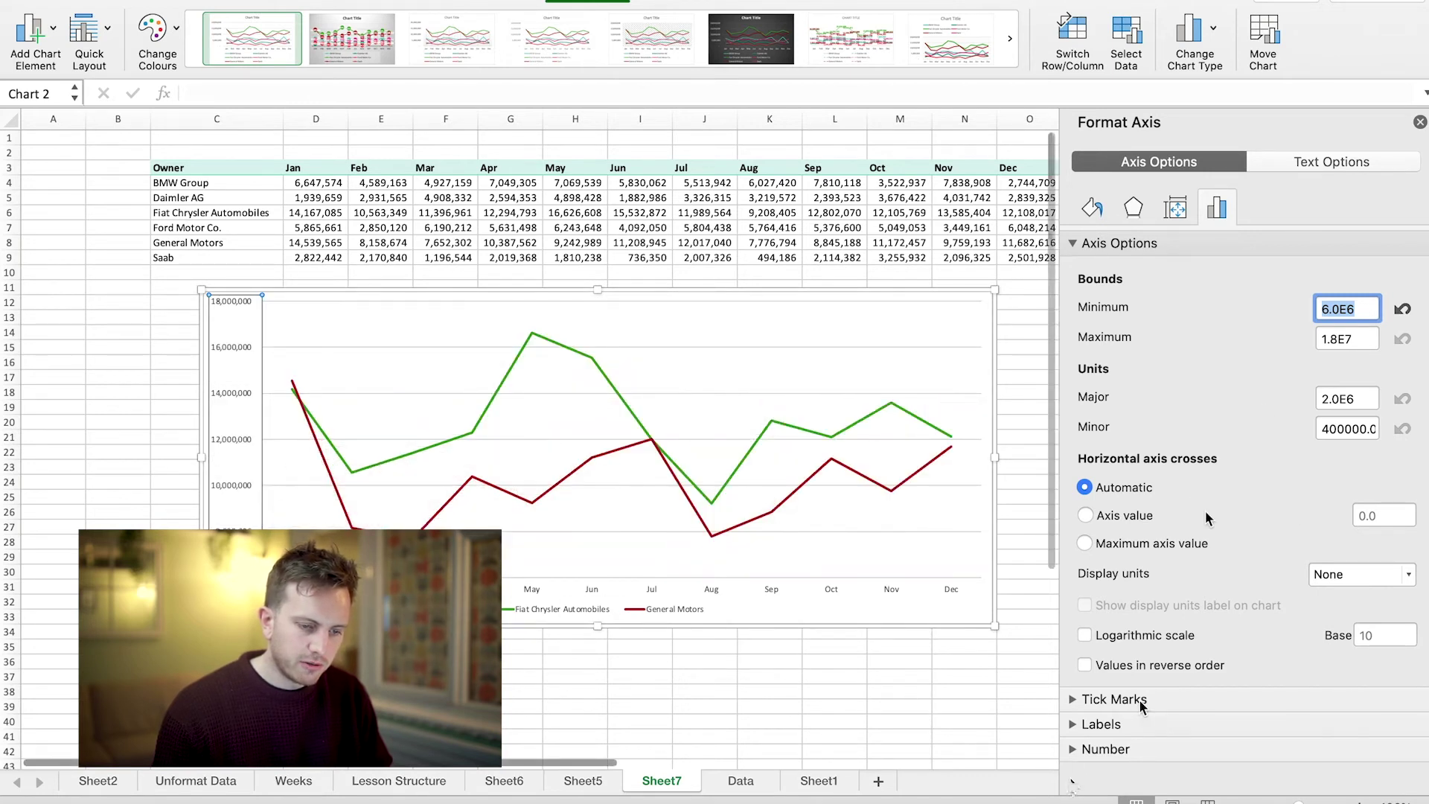
Add the custom number format 0.0,,;(0.0,,);- to the vertical axis so its values read in millions, and close the axis settings
{"action": "left_click", "coordinate": [1075, 245]}
{"action": "left_click", "coordinate": [1081, 320]}
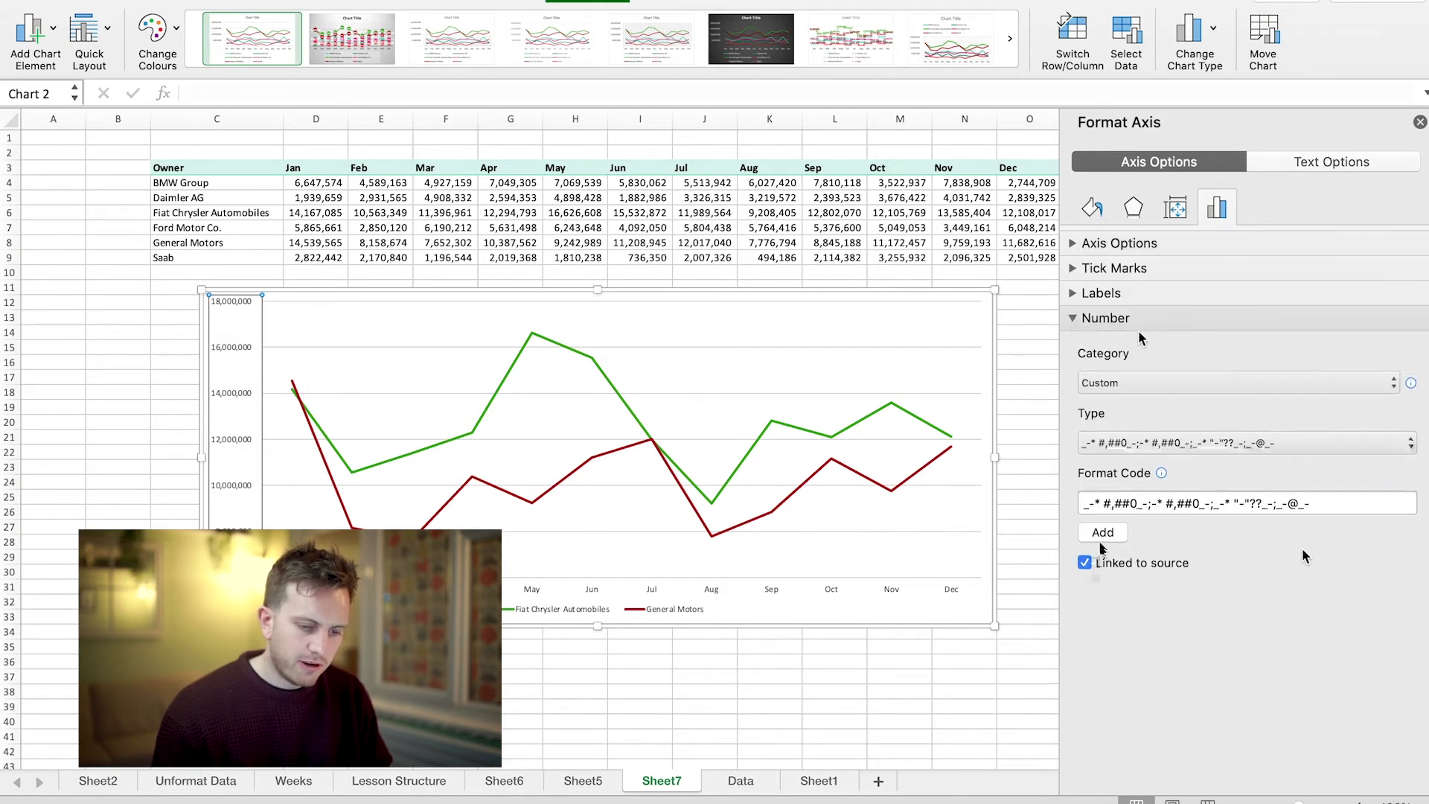
{"action": "left_click", "coordinate": [1261, 506]}
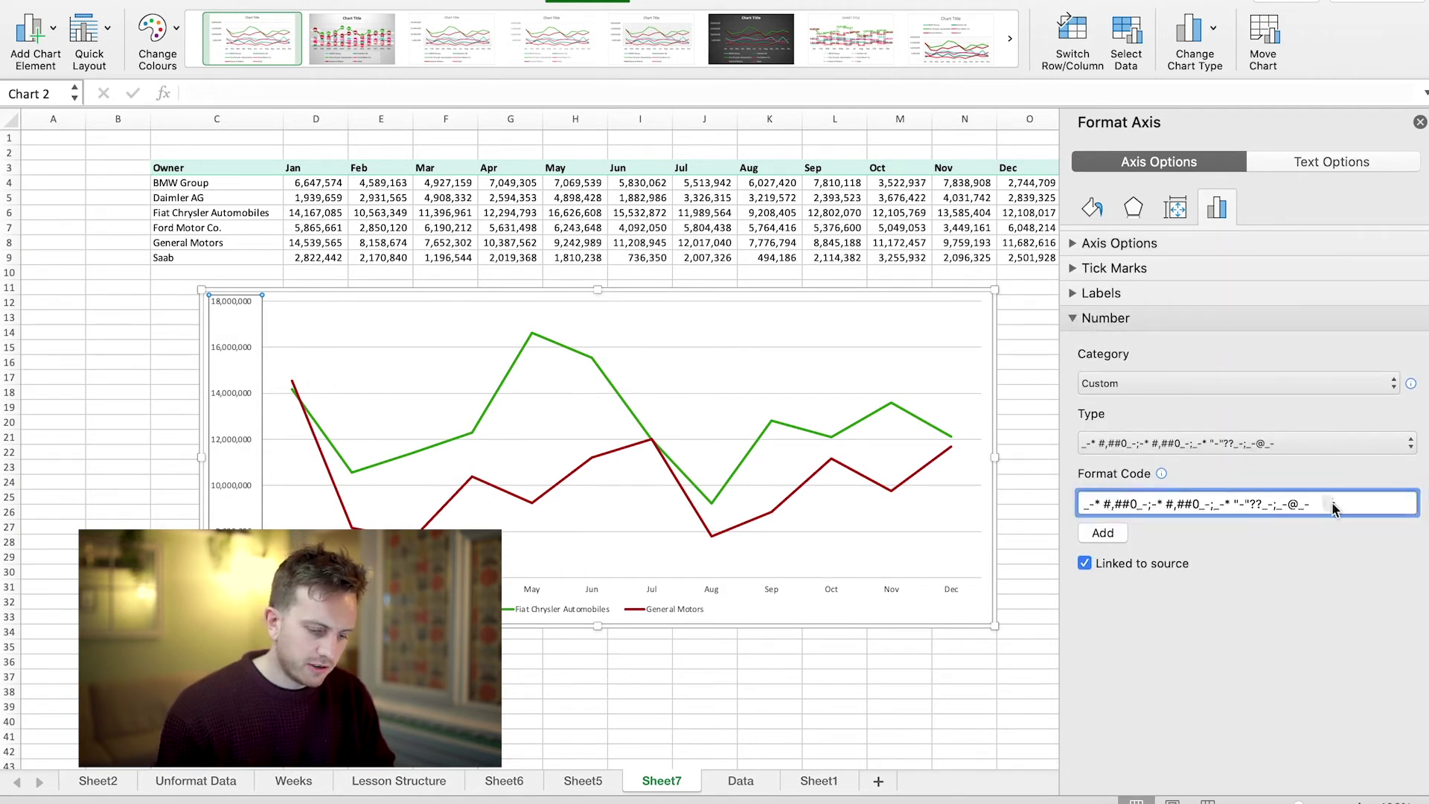
{"action": "left_click_drag", "start_coordinate": [1332, 501], "coordinate": [1238, 504]}
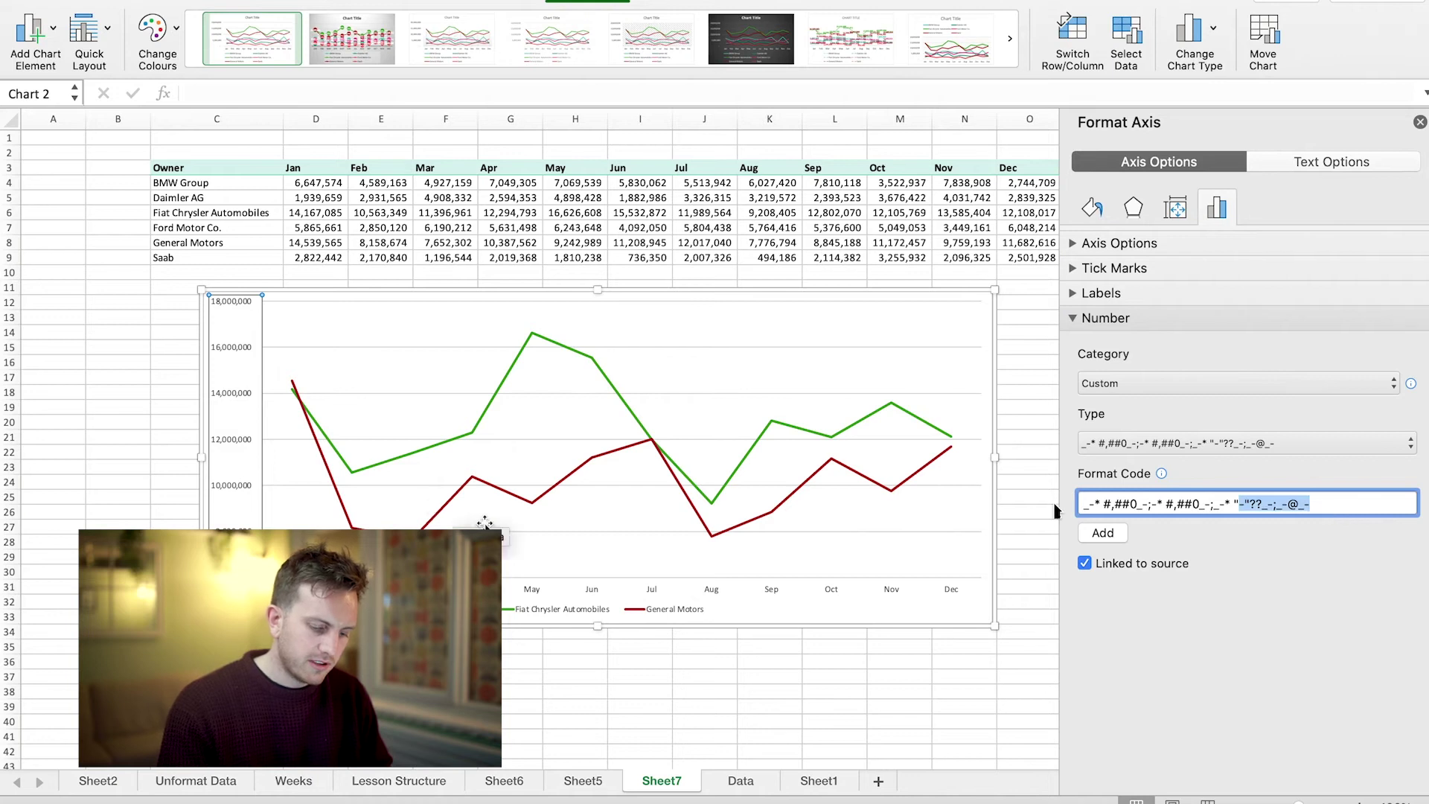
{"action": "key", "text": "super+a"}
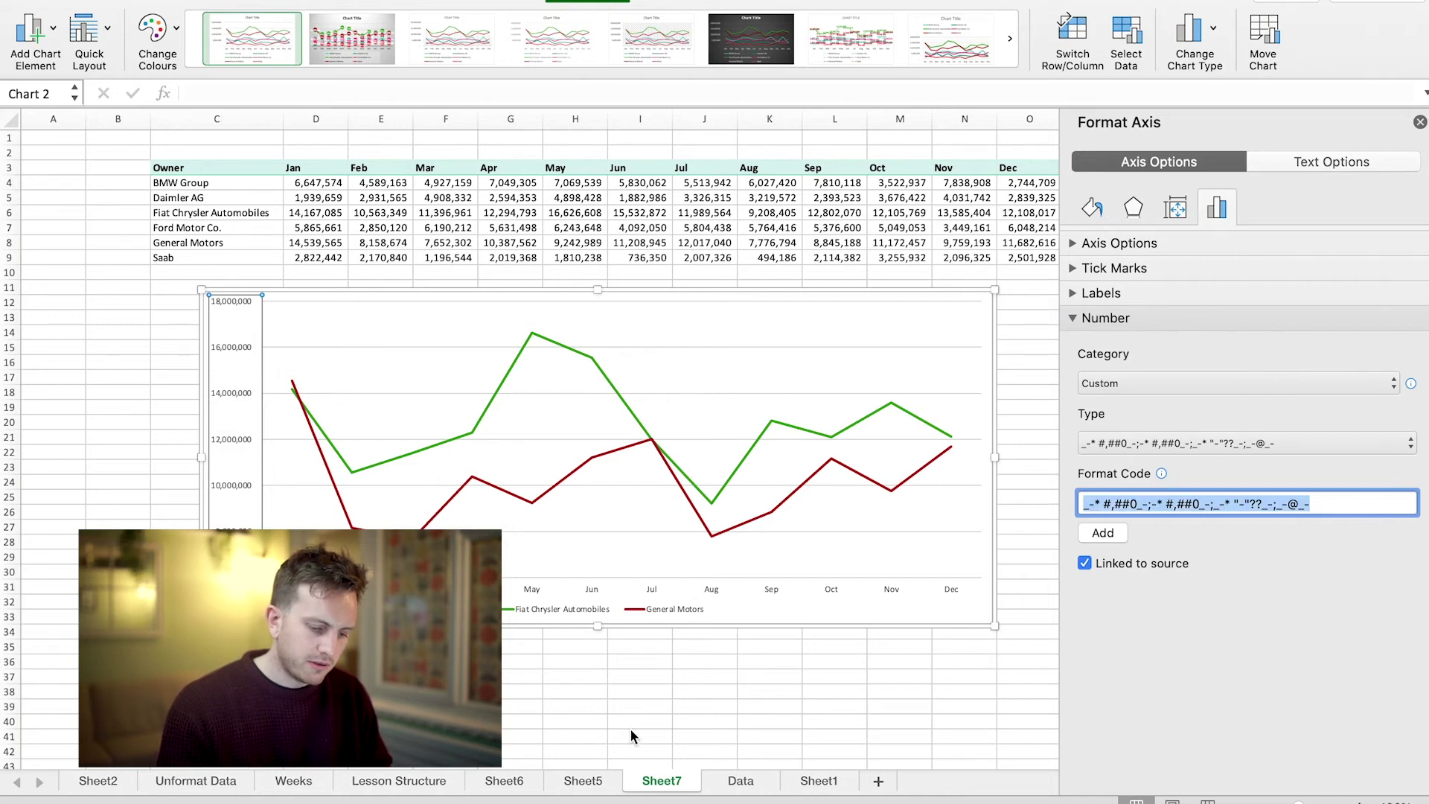
{"action": "type", "text": "0.0,,;(0.0,,);-"}
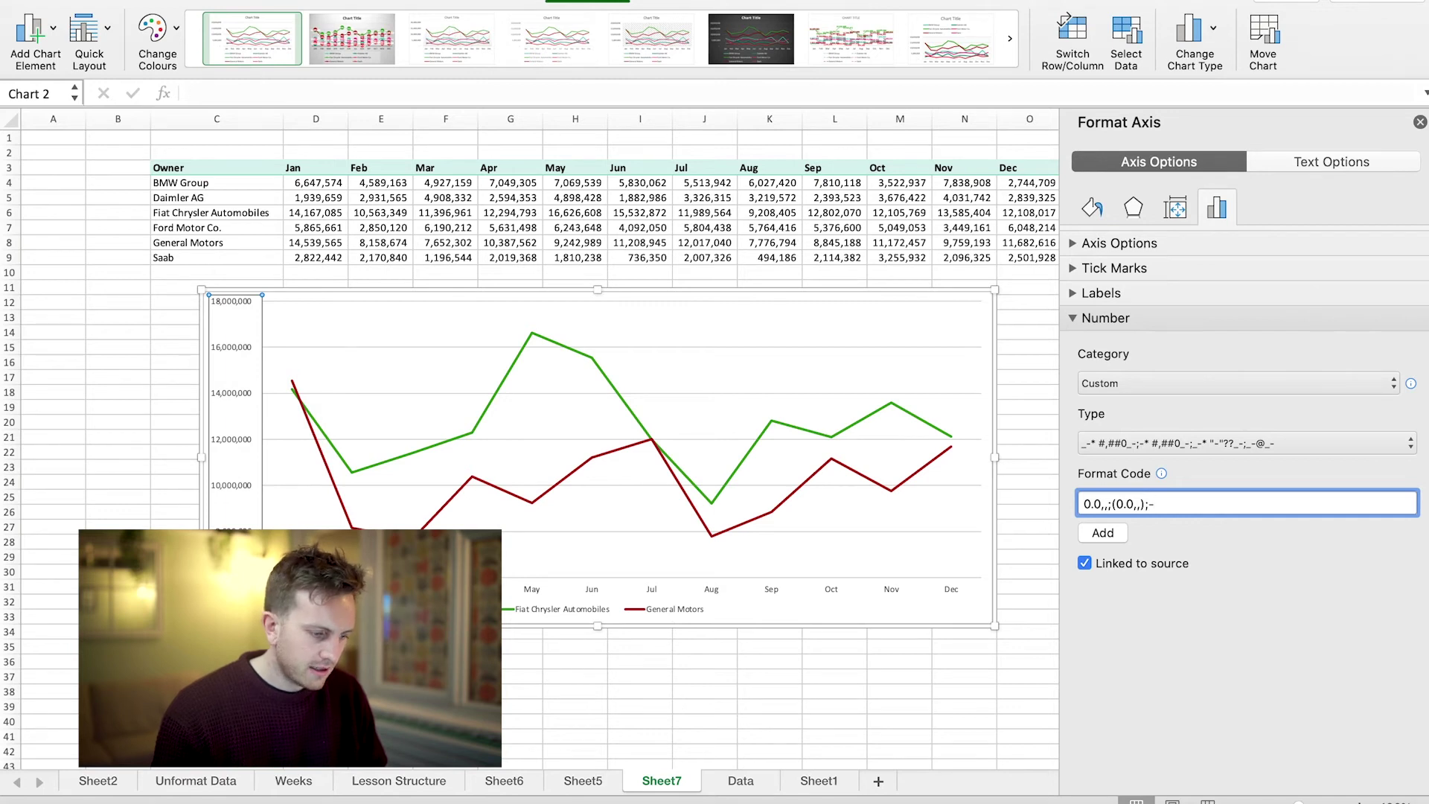
{"action": "key", "text": "Return"}
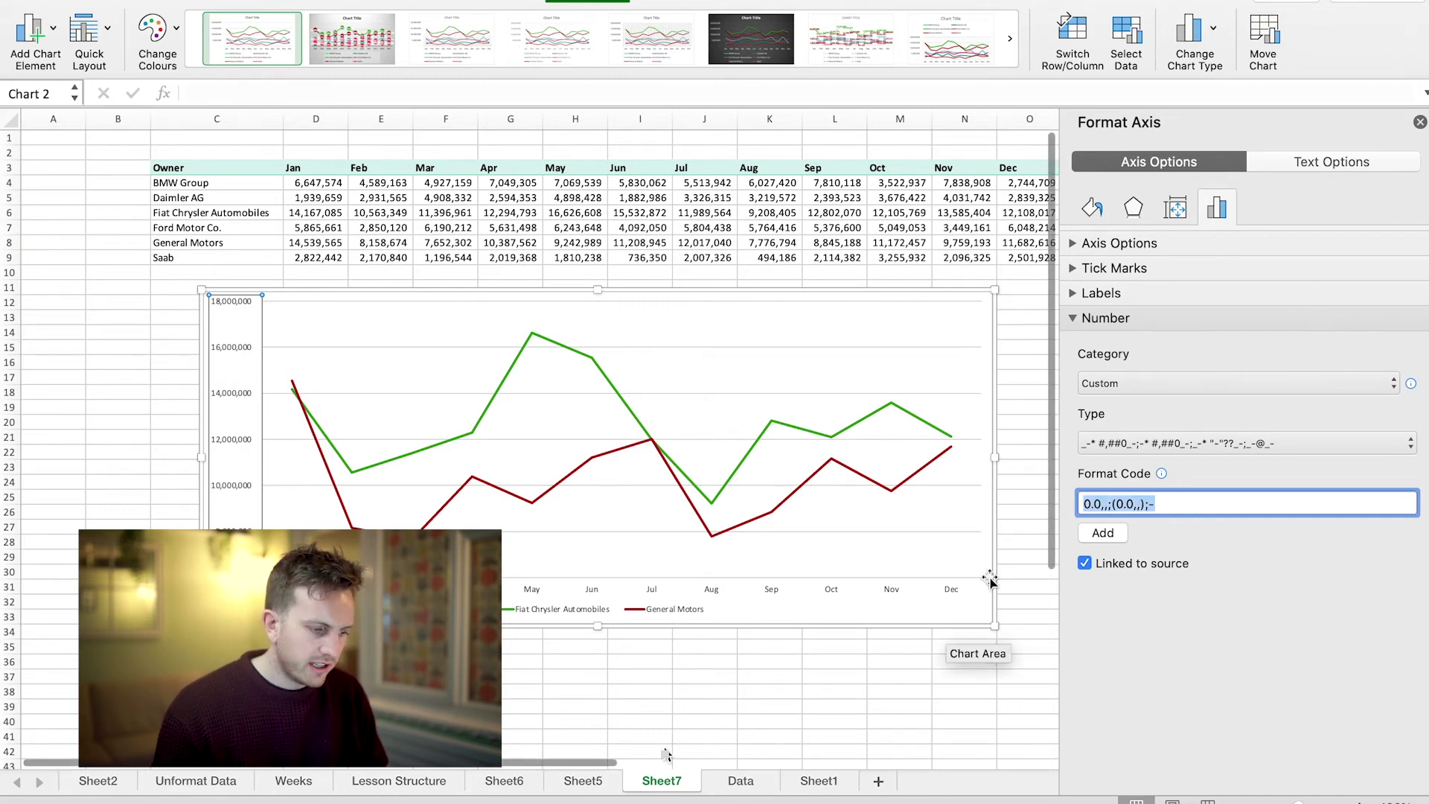
{"action": "left_click", "coordinate": [1118, 533]}
{"action": "key", "text": "Escape"}
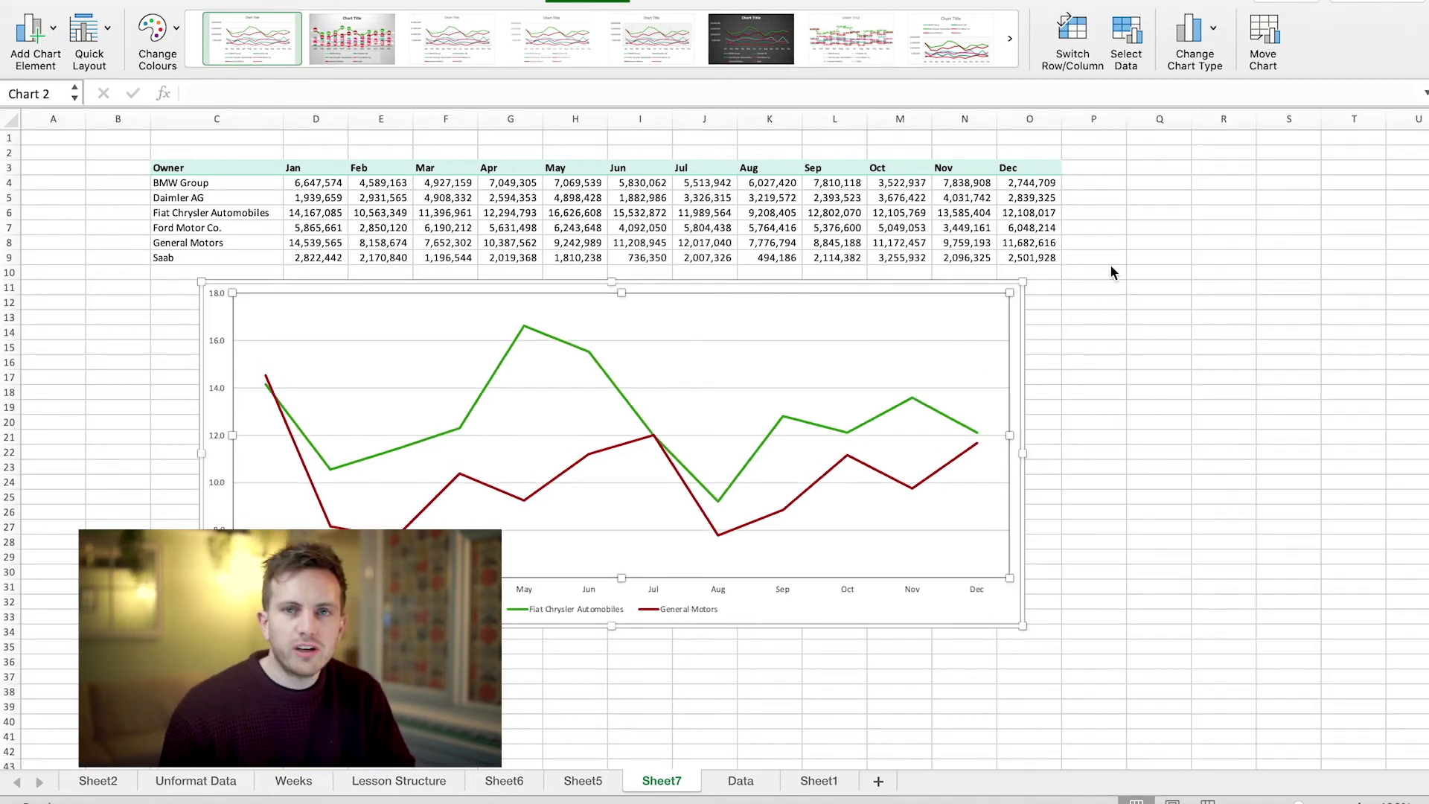
Add a primary vertical axis title to the line chart with the text "Revenue (m)"
{"action": "left_click", "coordinate": [211, 362]}
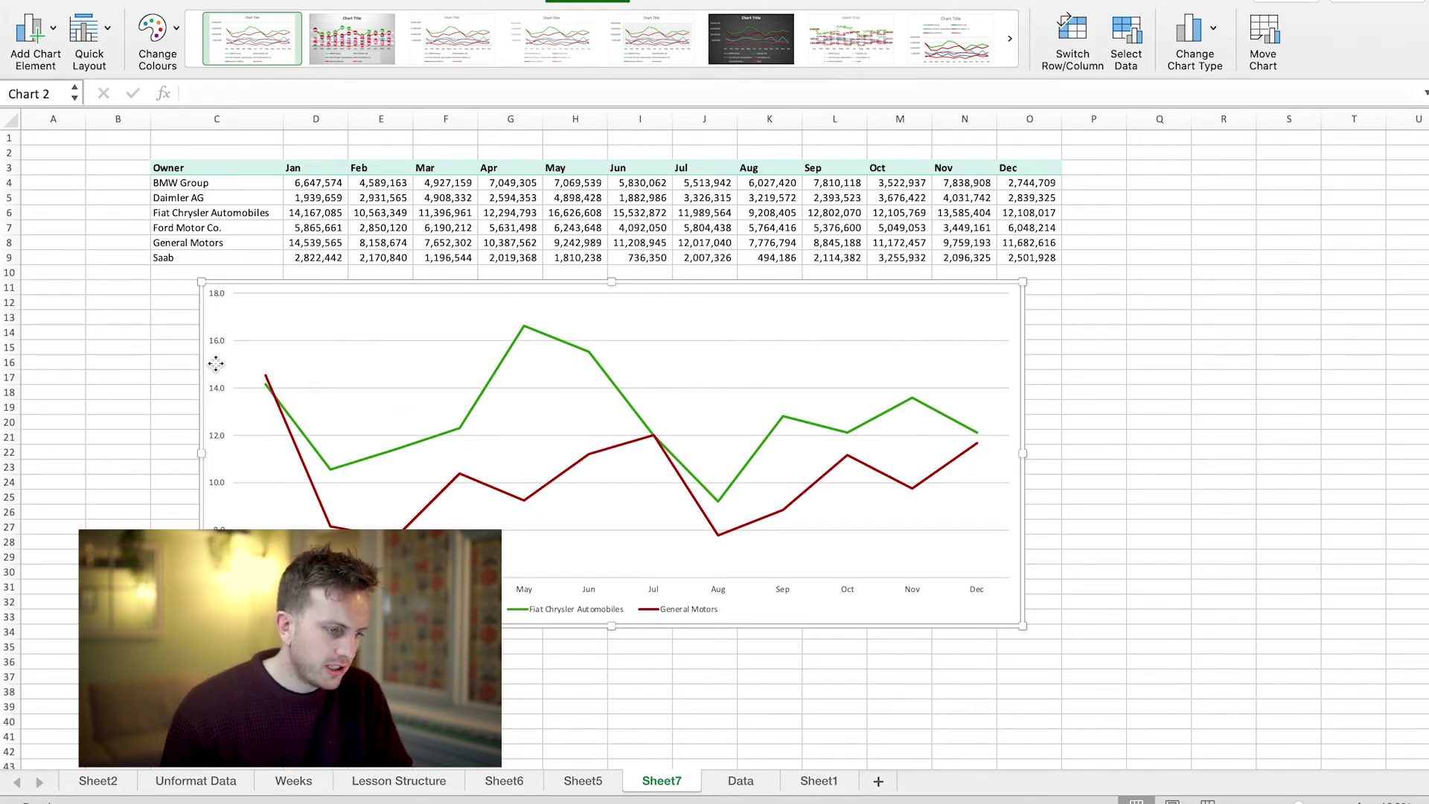
{"action": "left_click", "coordinate": [55, 37]}
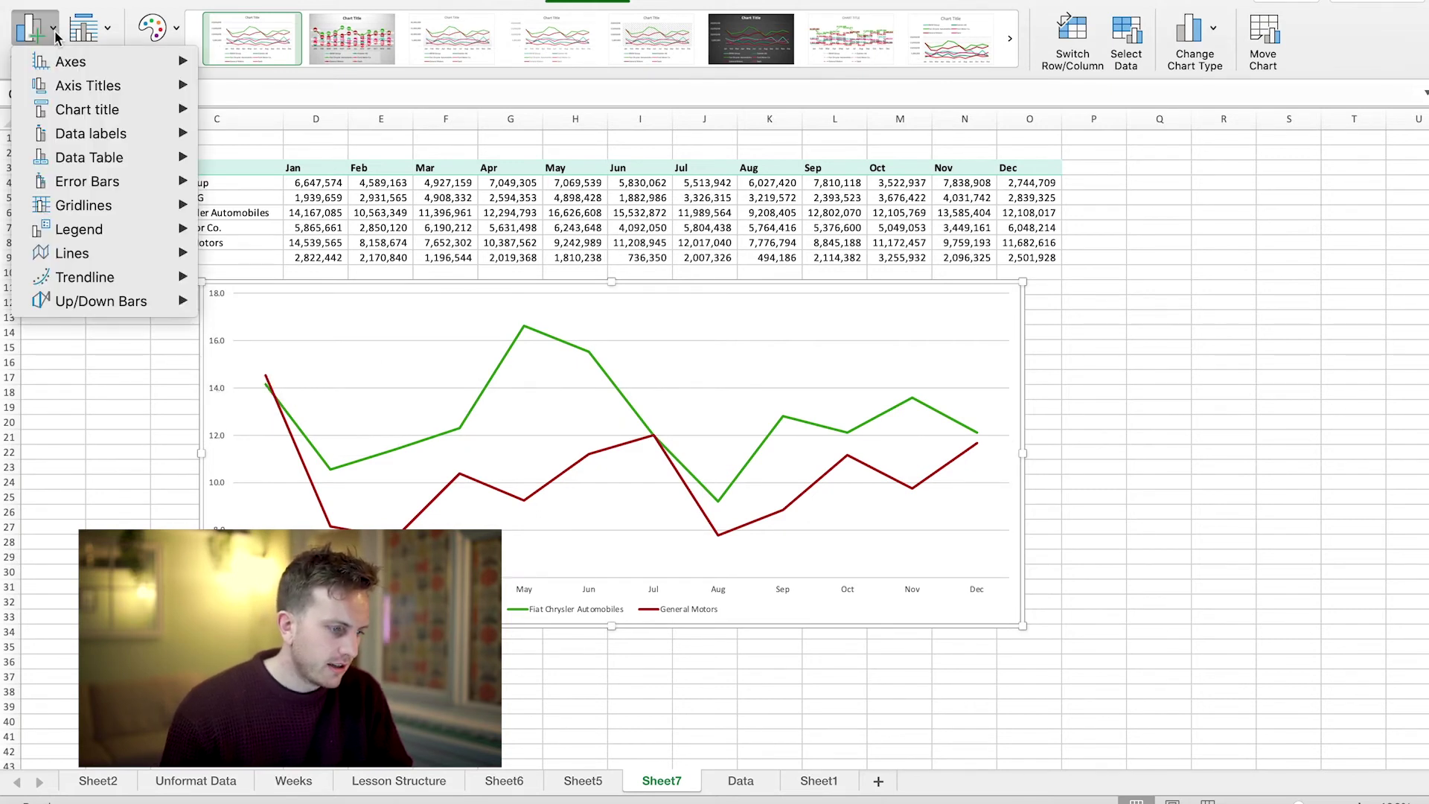
{"action": "mouse_move", "coordinate": [74, 61]}
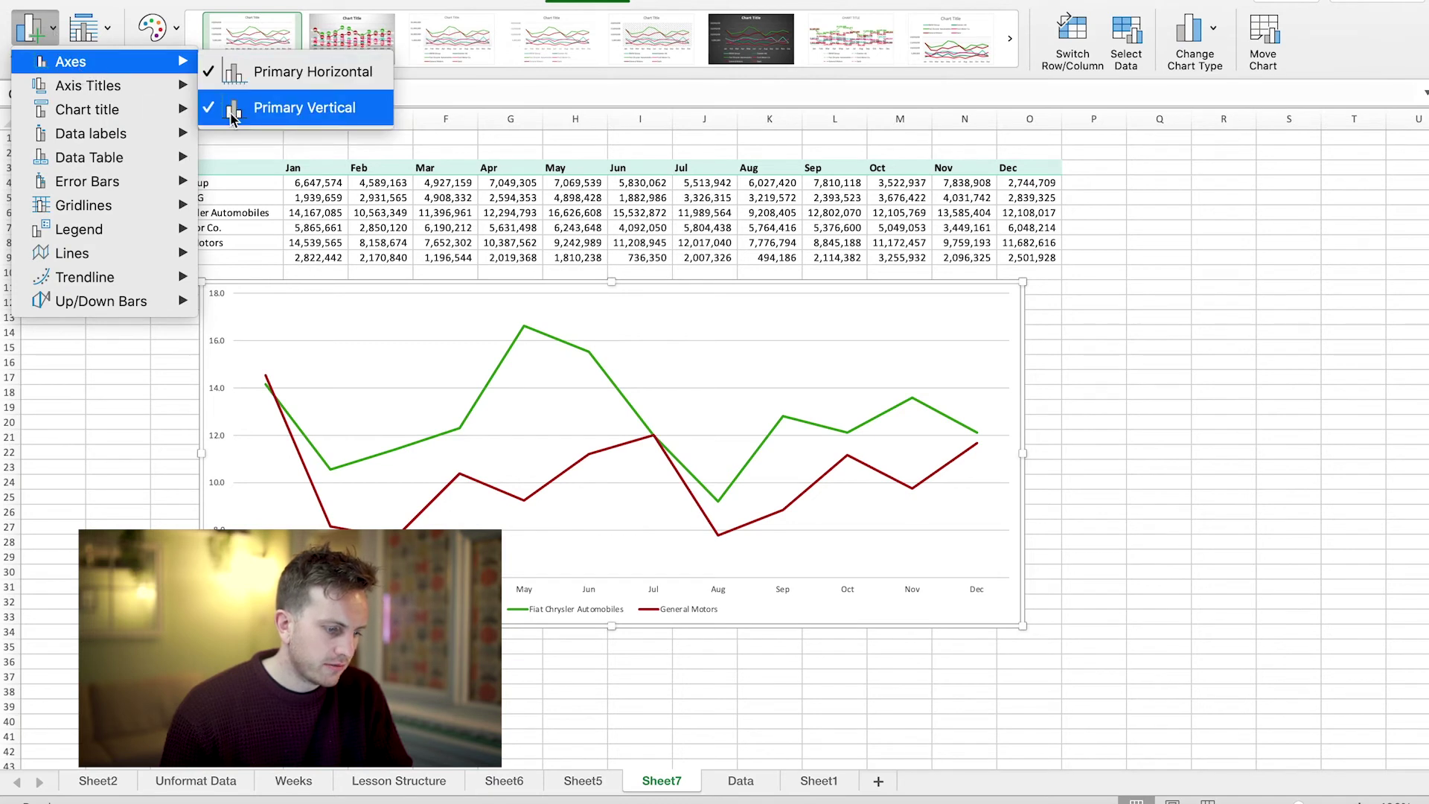
{"action": "mouse_move", "coordinate": [131, 93]}
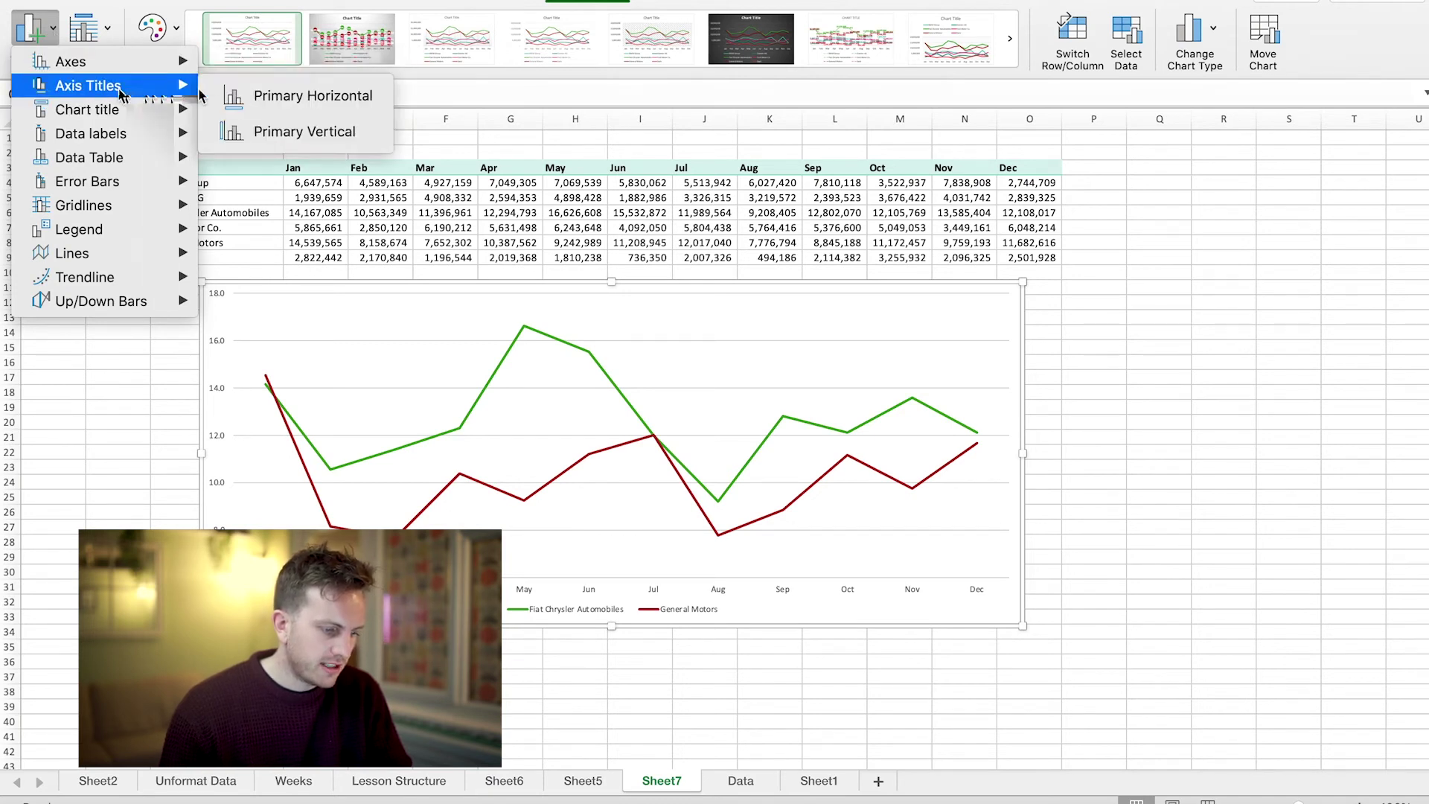
{"action": "left_click", "coordinate": [253, 133]}
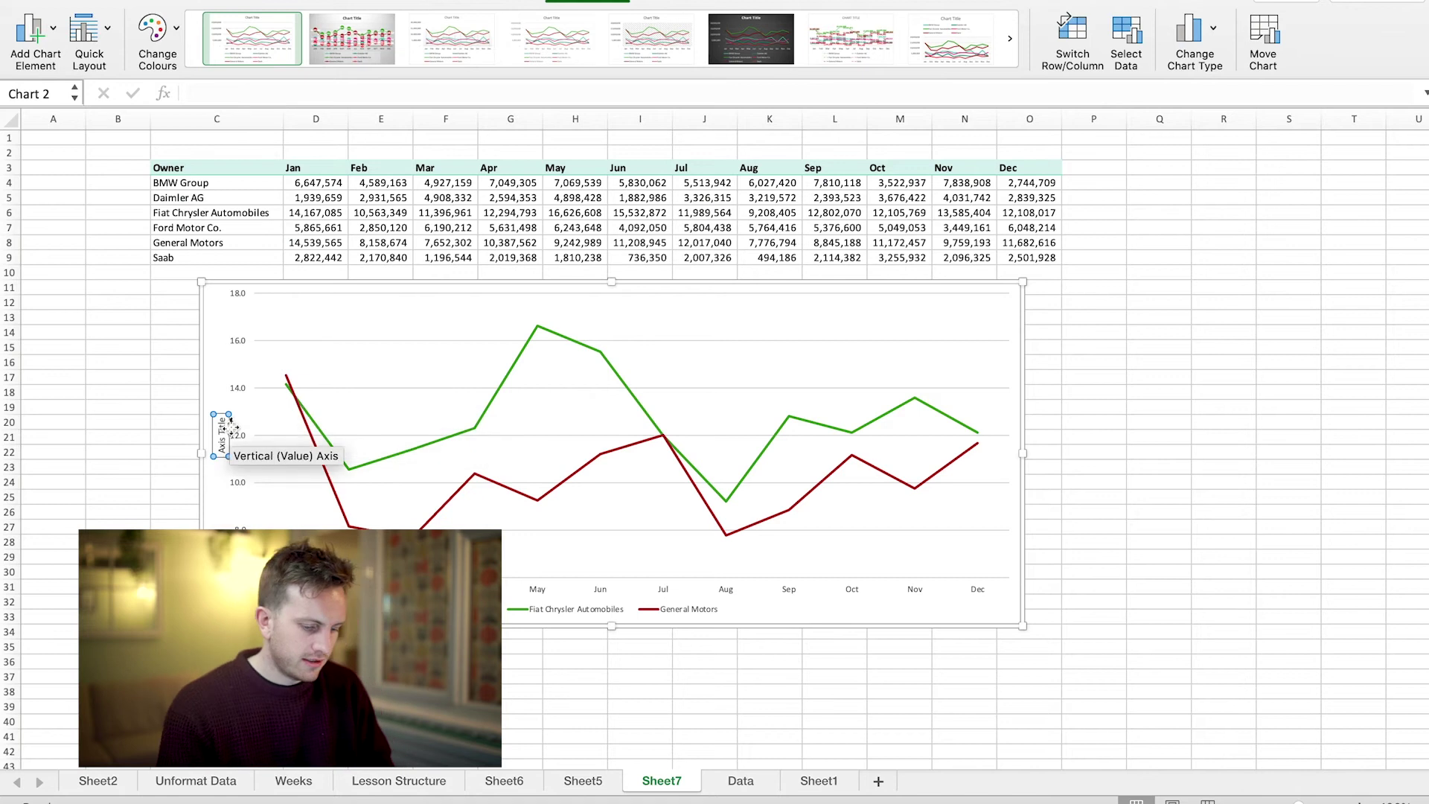
{"action": "left_click_drag", "start_coordinate": [221, 415], "coordinate": [221, 438]}
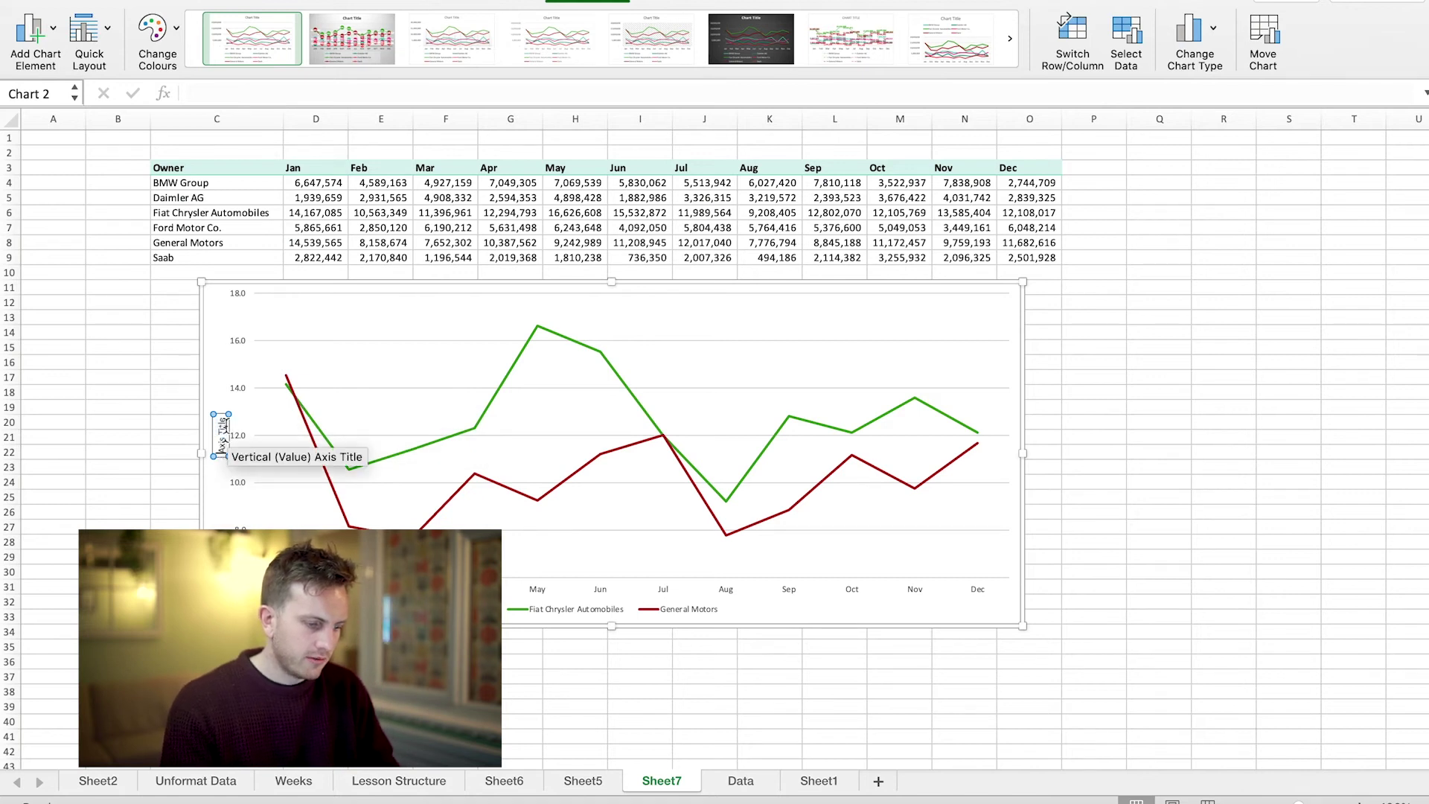
{"action": "type", "text": "Revenue"}
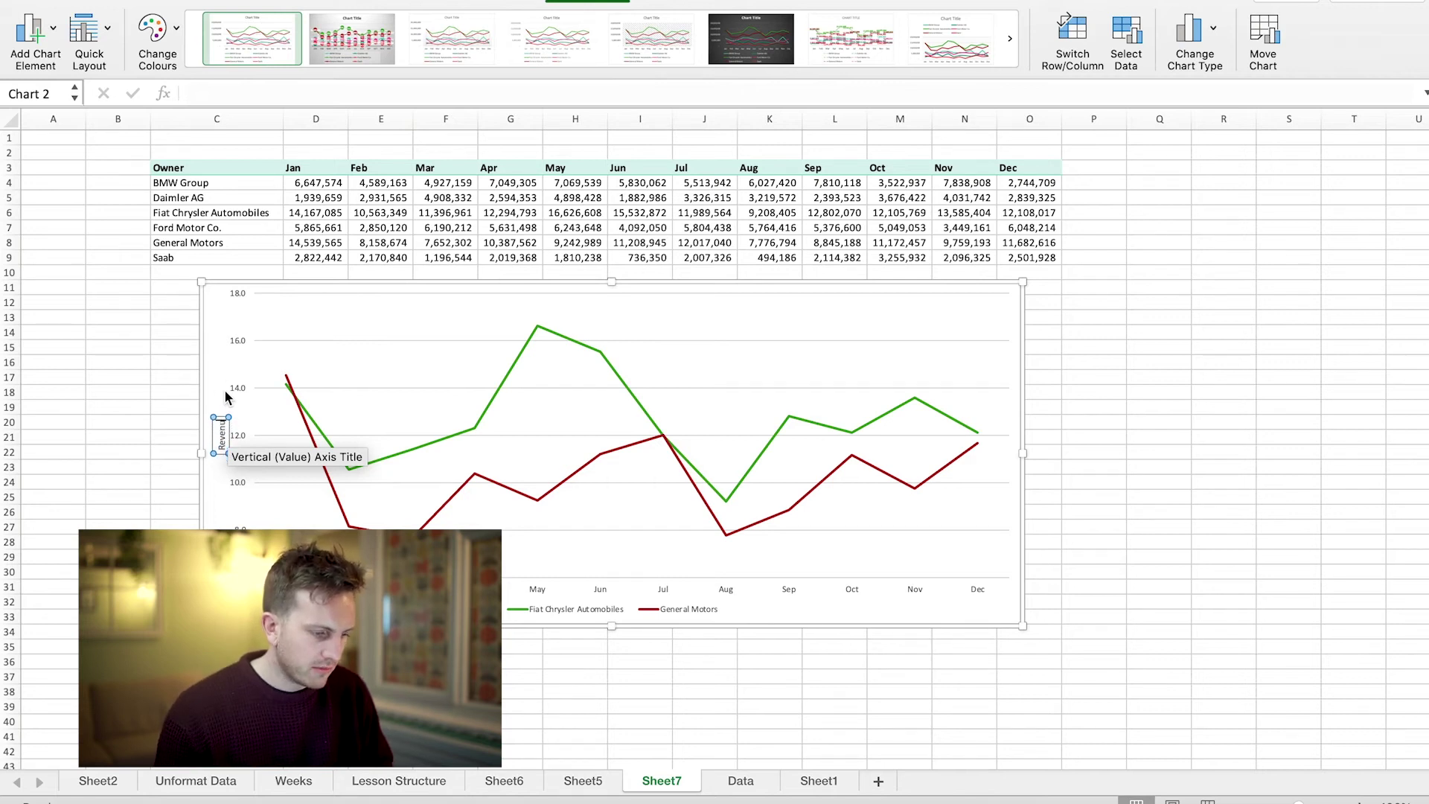
{"action": "type", "text": " (m)"}
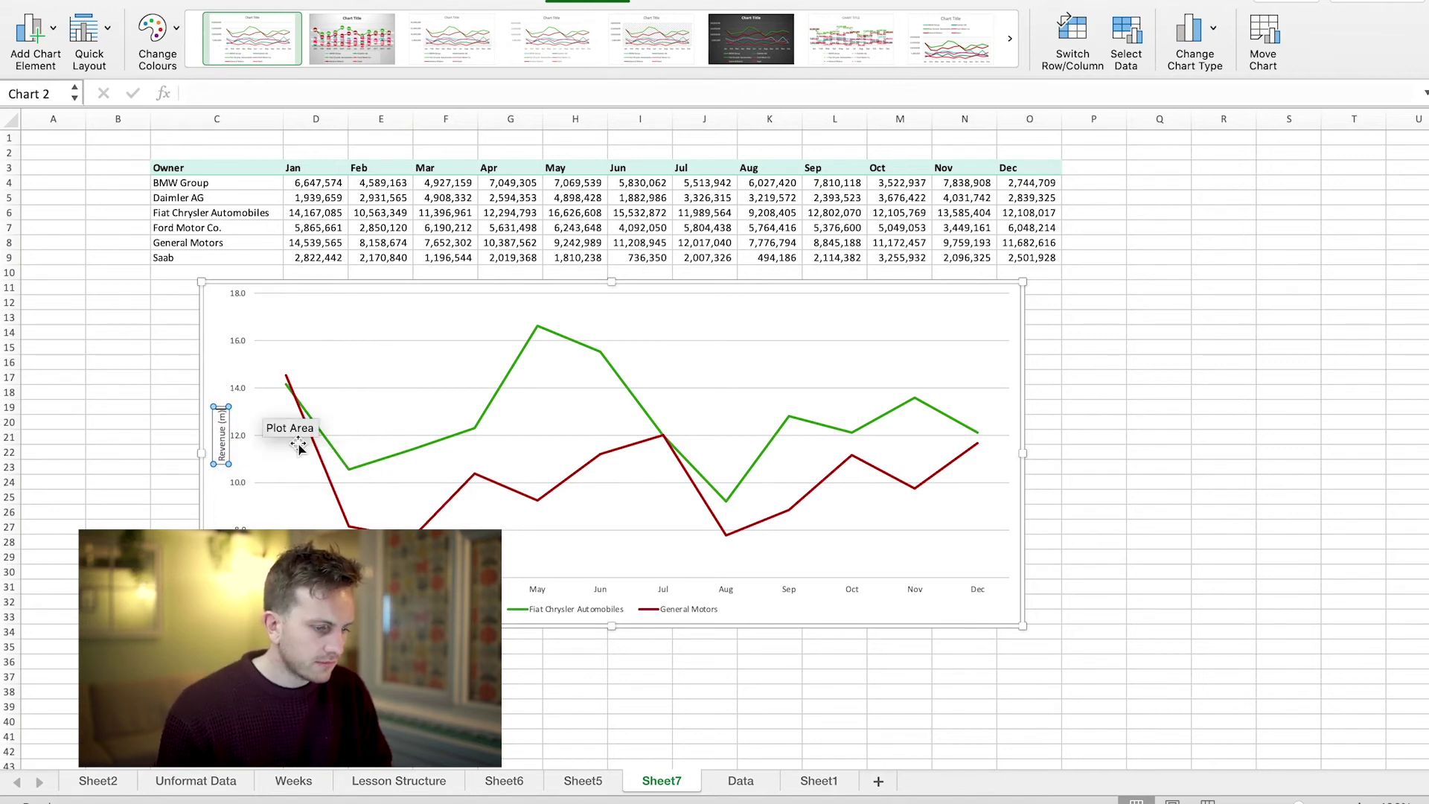
{"action": "left_click", "coordinate": [113, 482]}
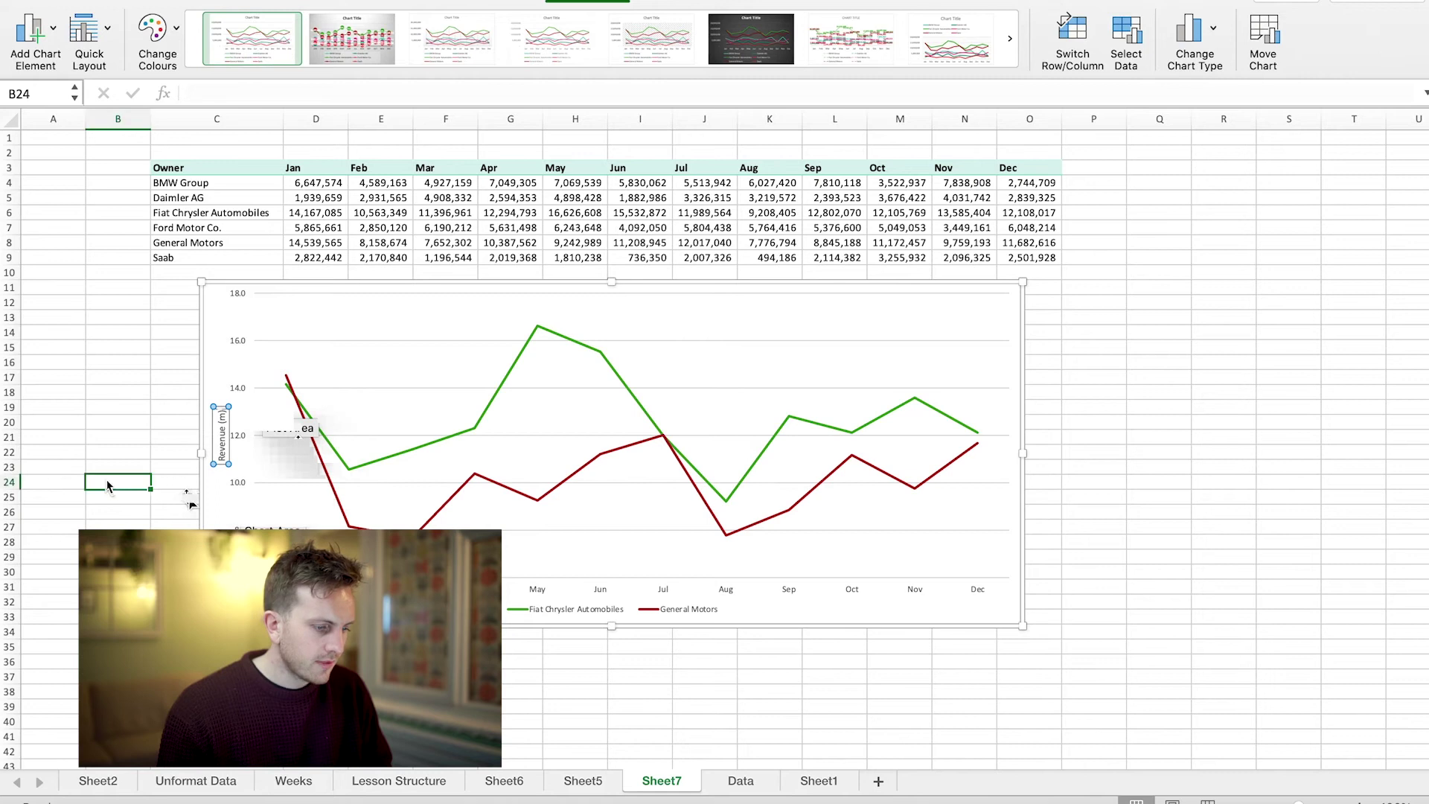
{"action": "left_click", "coordinate": [556, 686]}
{"action": "left_click", "coordinate": [430, 340]}
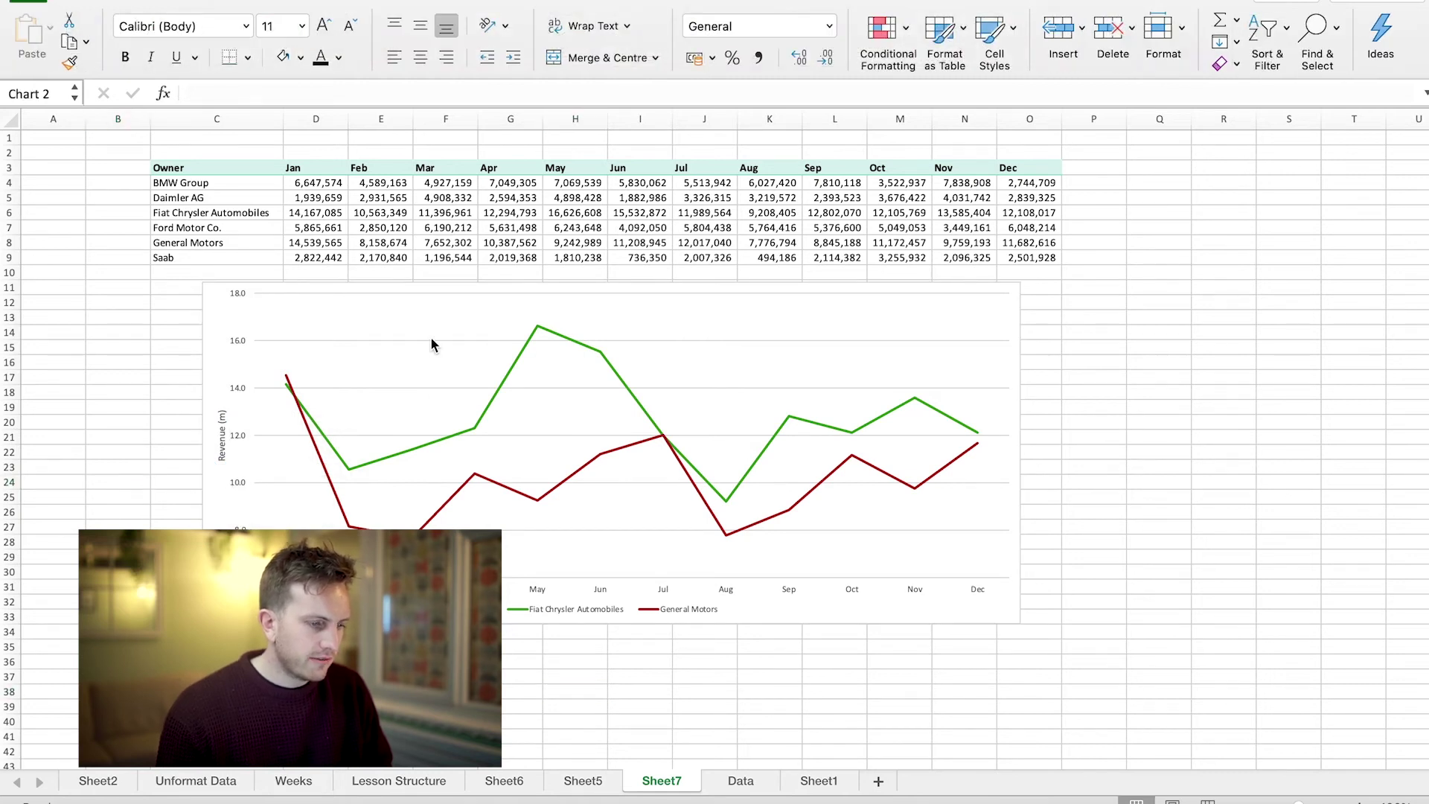
{"action": "left_click", "coordinate": [222, 329]}
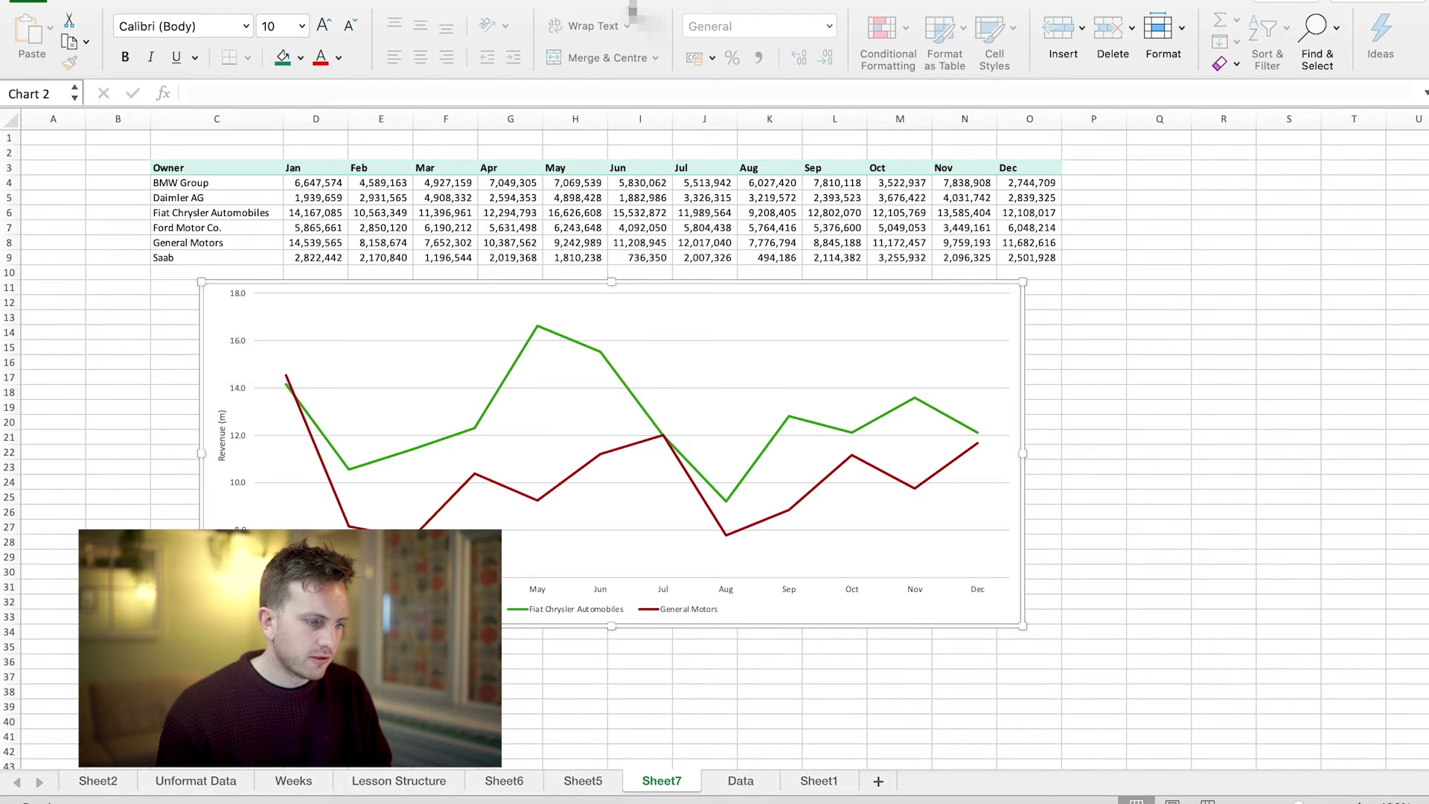
{"action": "left_click", "coordinate": [655, 2]}
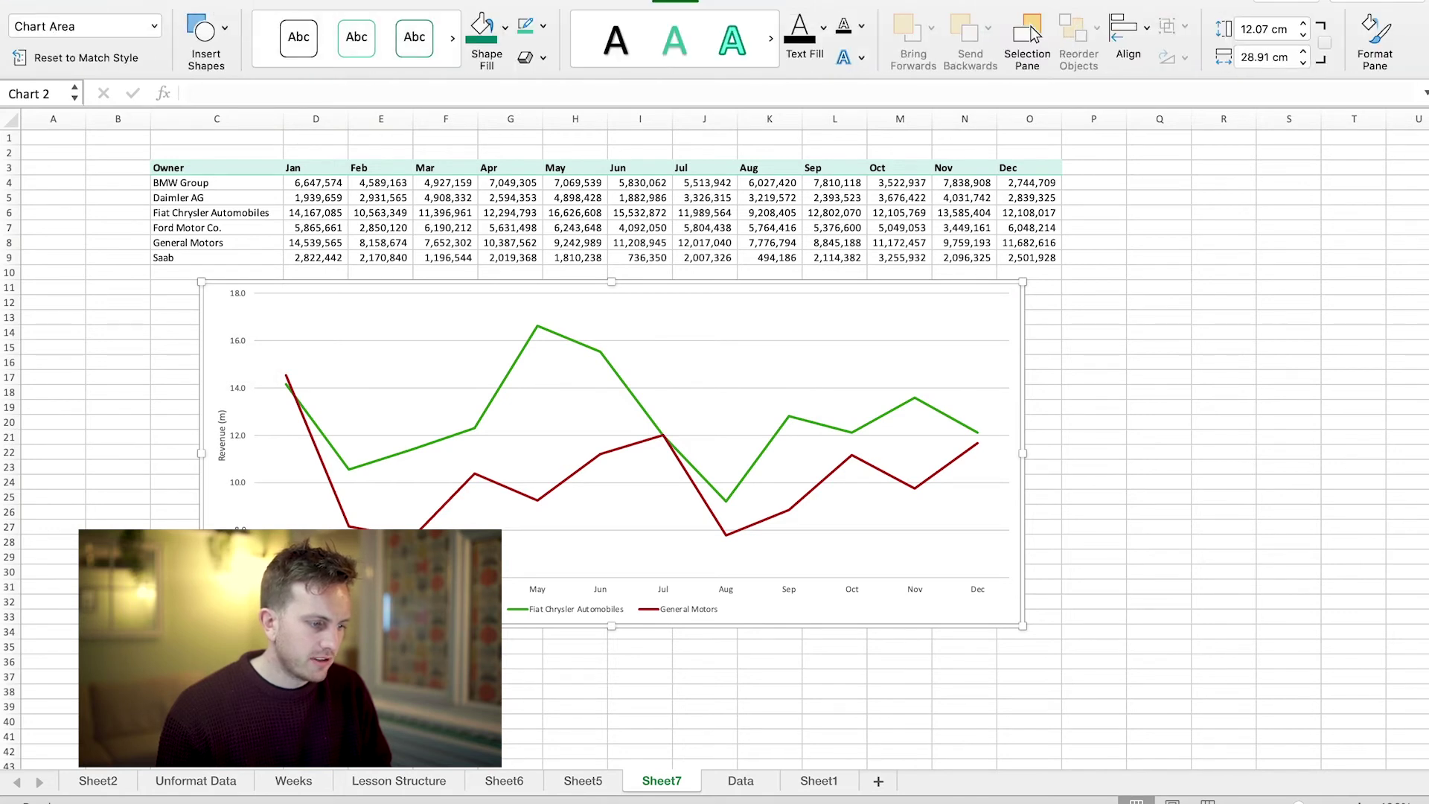
{"action": "left_click", "coordinate": [612, 2]}
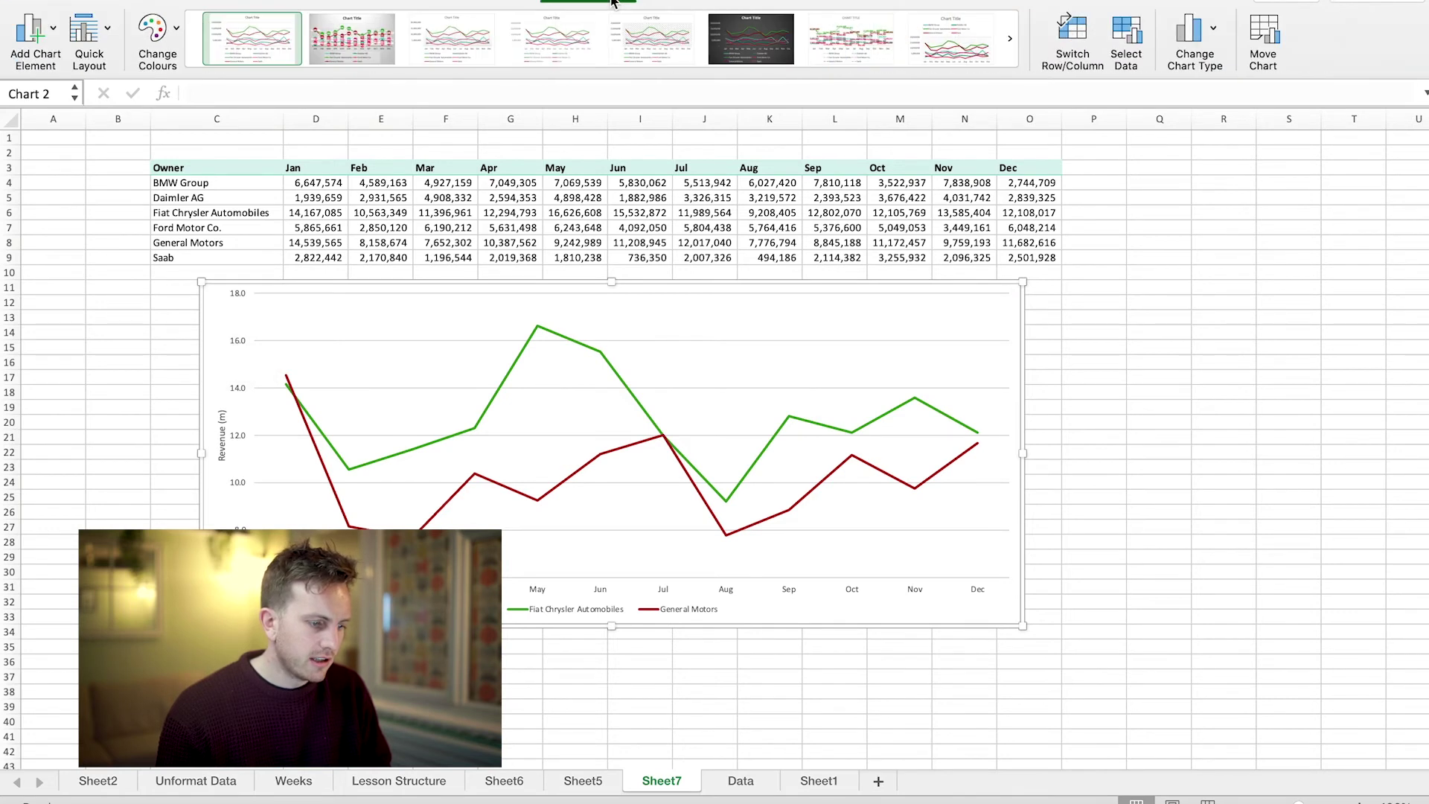
{"action": "left_click", "coordinate": [55, 32]}
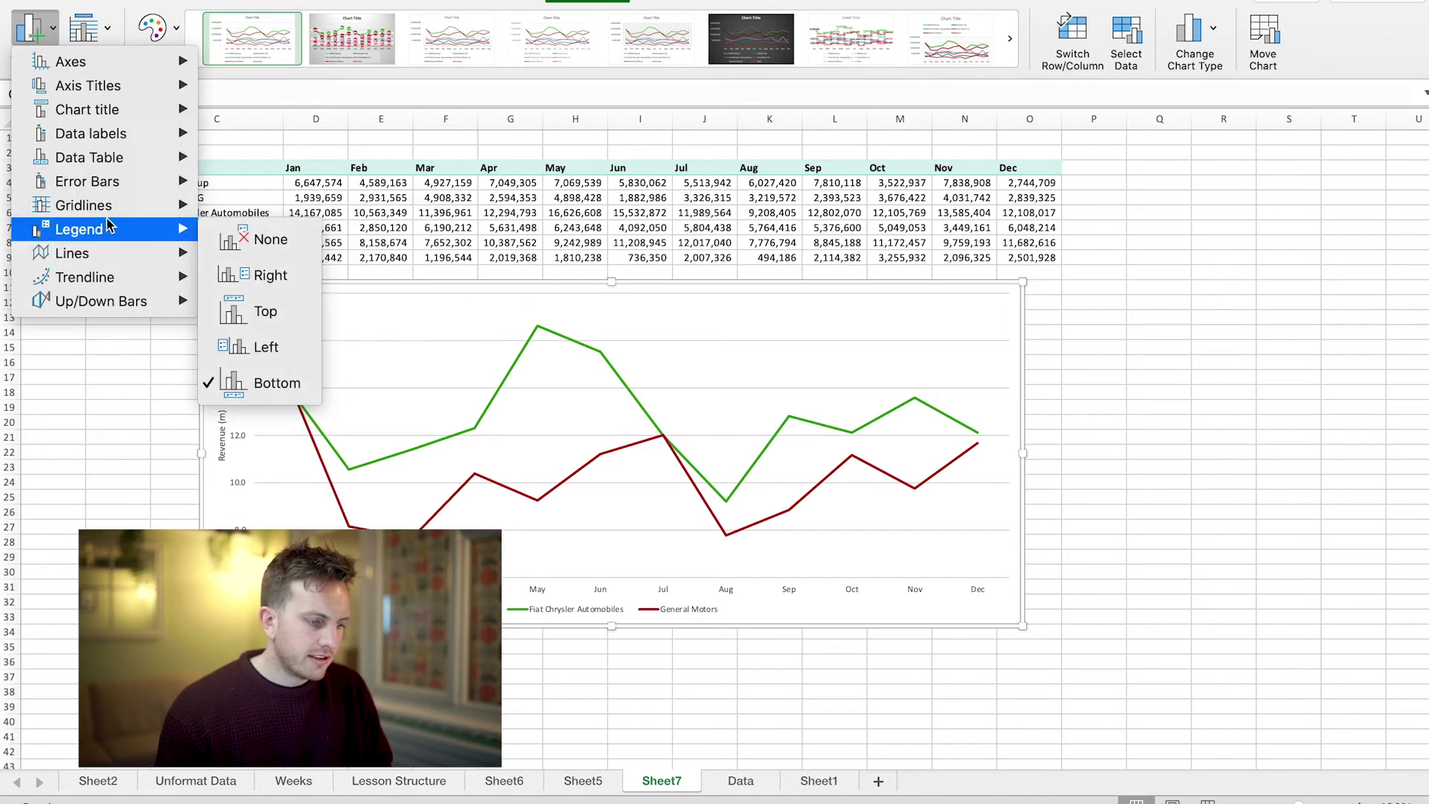
{"action": "mouse_move", "coordinate": [107, 290]}
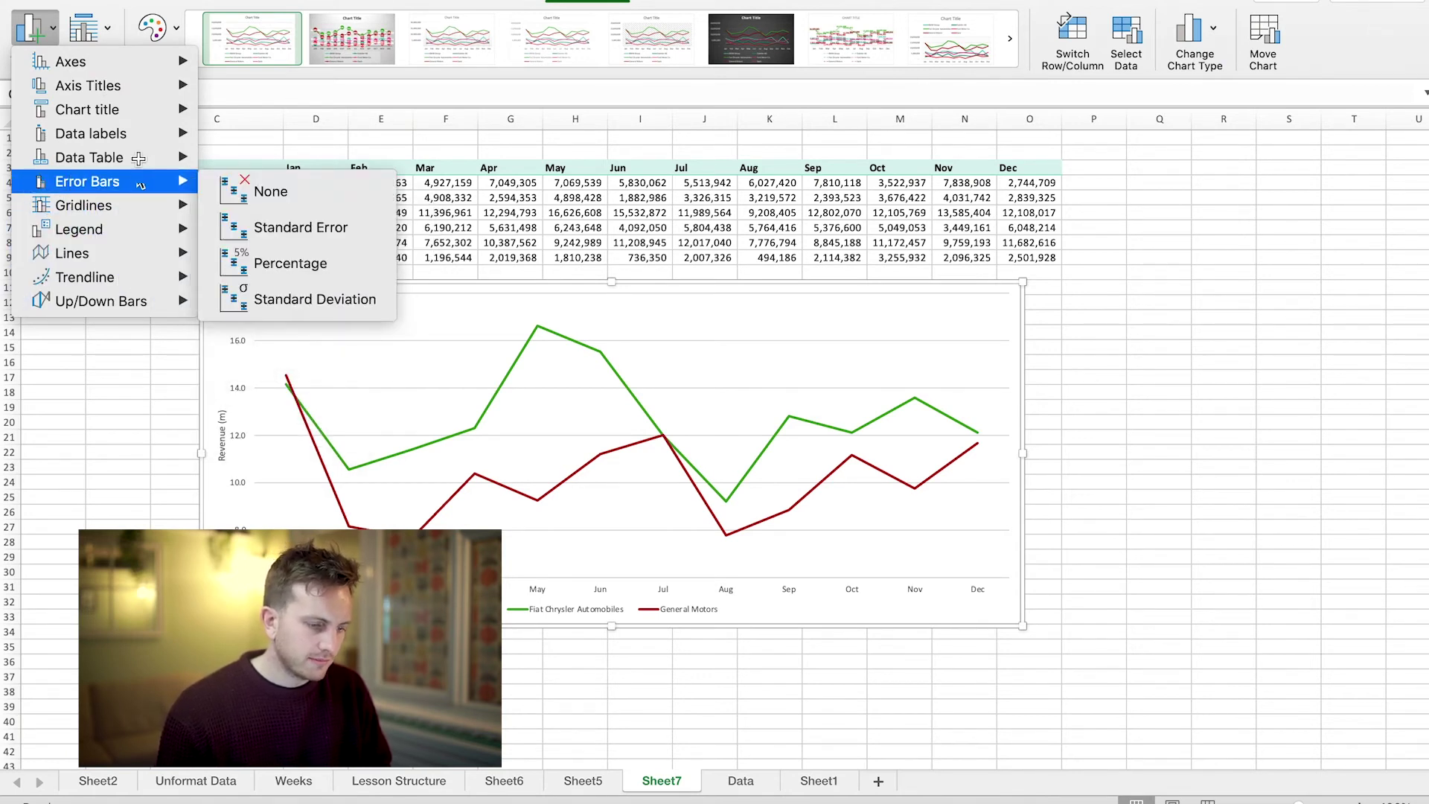
{"action": "right_click", "coordinate": [926, 296]}
{"action": "left_click", "coordinate": [727, 680]}
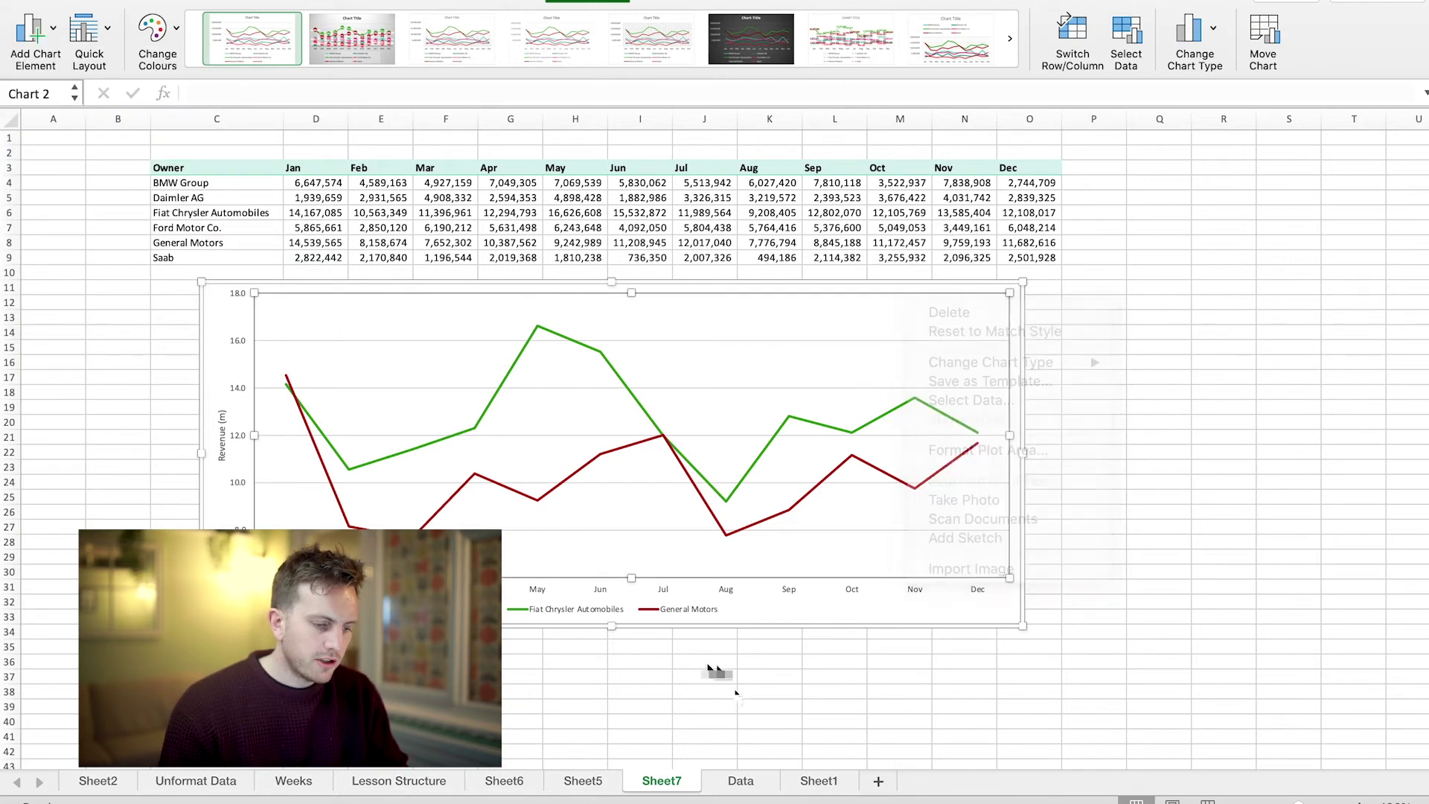
Move the line chart slightly lower on the sheet and select its Fiat Chrysler Automobiles series to show the linked source range
{"action": "left_click", "coordinate": [840, 290]}
{"action": "left_click_drag", "start_coordinate": [839, 290], "coordinate": [840, 301]}
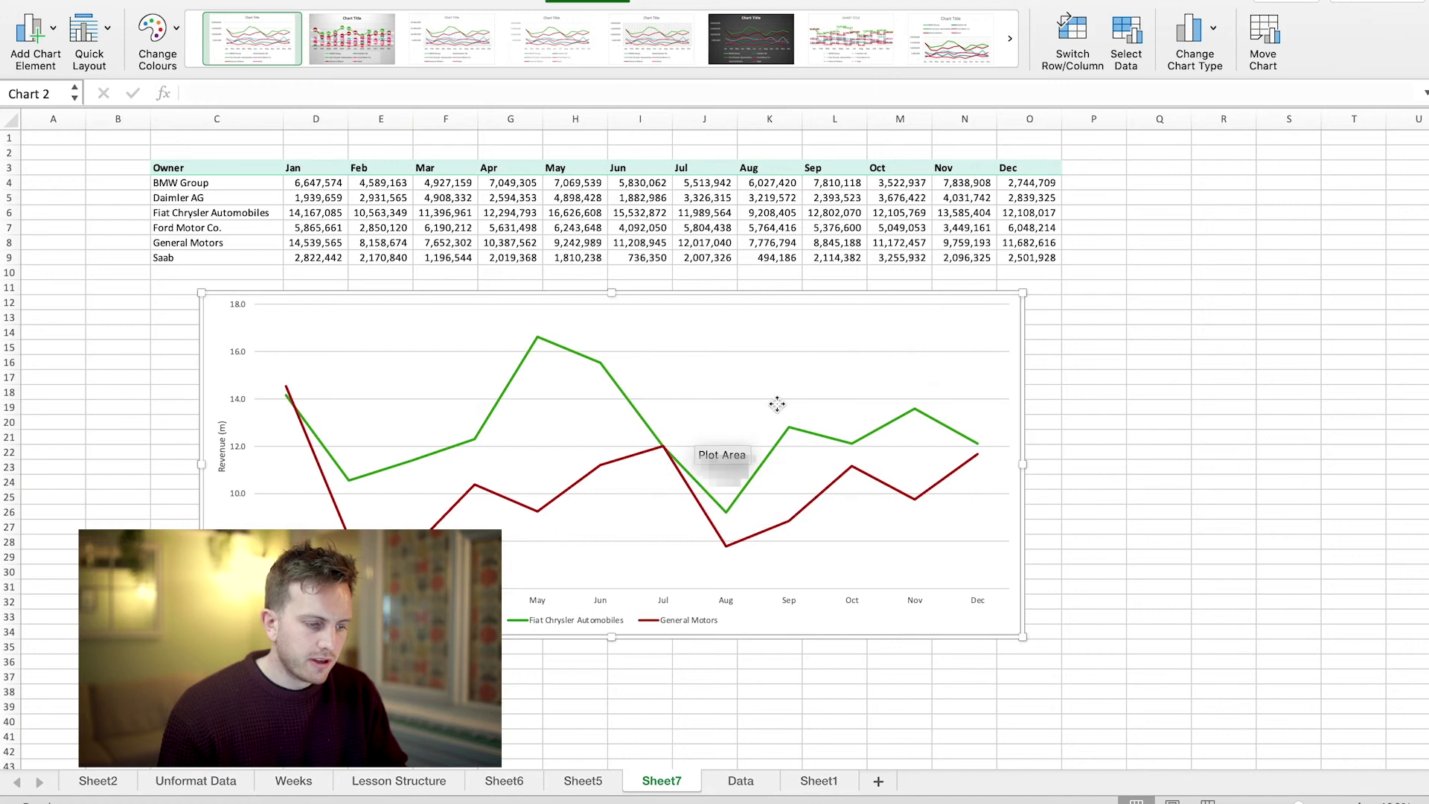
{"action": "left_click", "coordinate": [636, 413]}
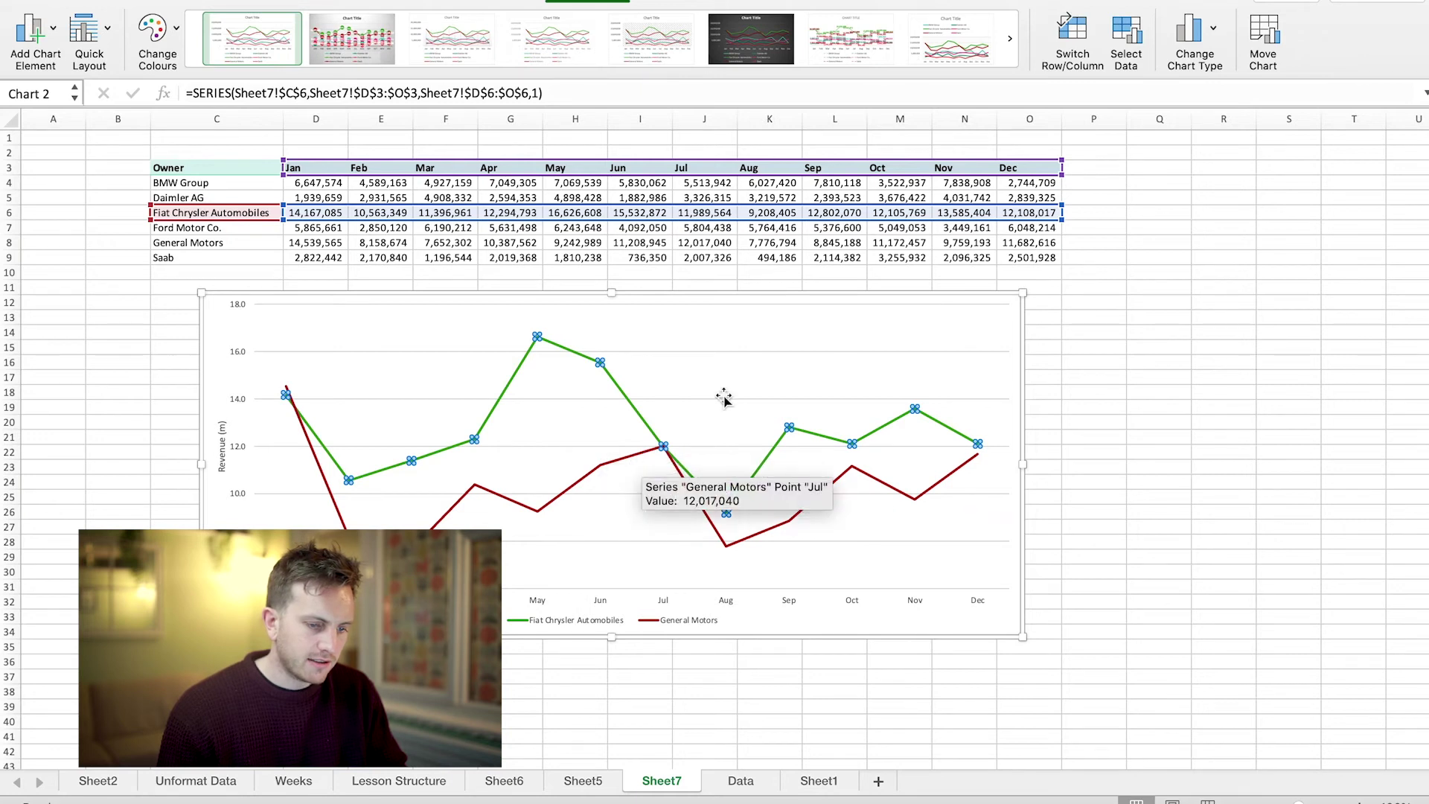
{"action": "mouse_move", "coordinate": [1062, 220]}
{"action": "left_mouse_down"}
{"action": "mouse_move", "coordinate": [931, 217]}
{"action": "mouse_move", "coordinate": [1075, 216]}
{"action": "left_mouse_up"}
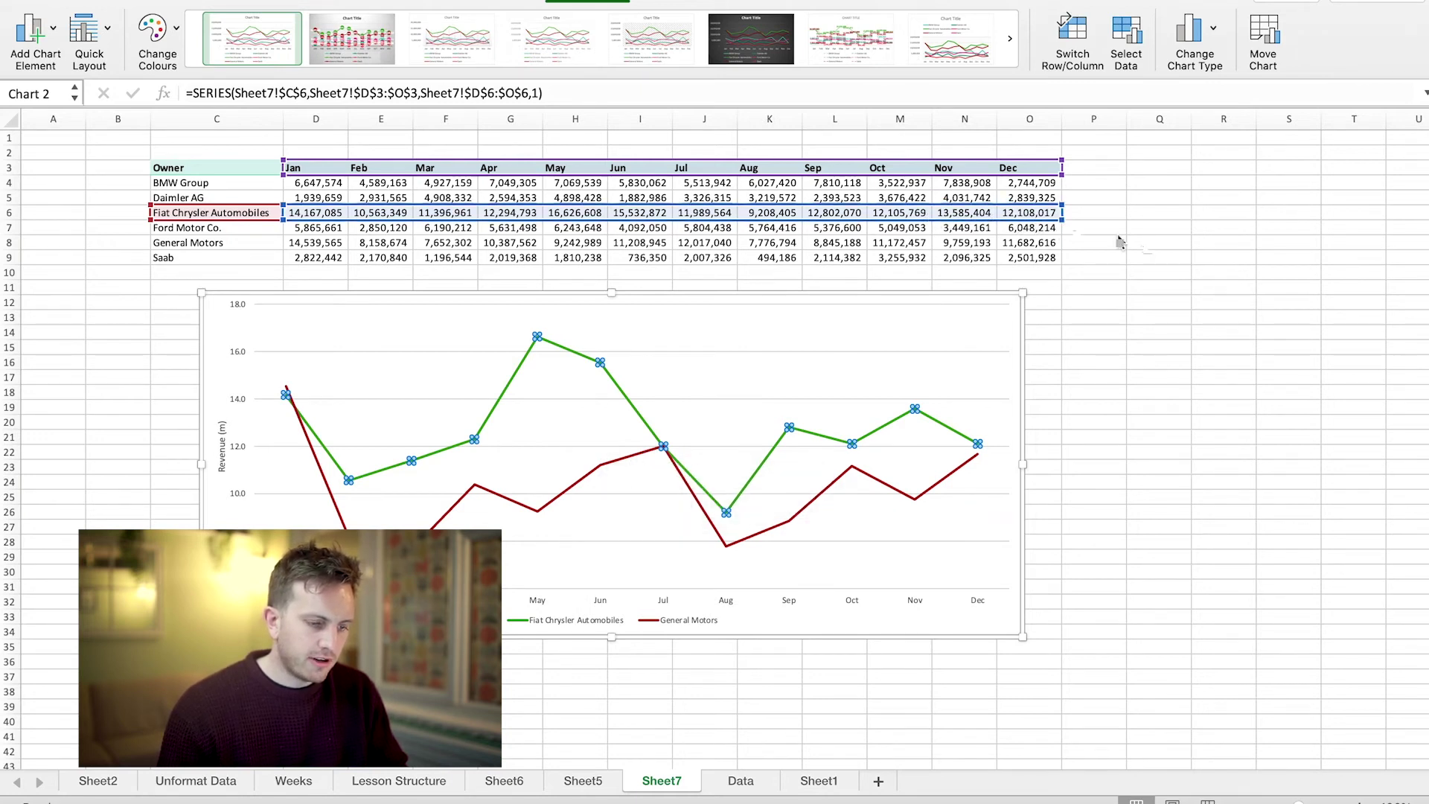
{"action": "left_click", "coordinate": [585, 485]}
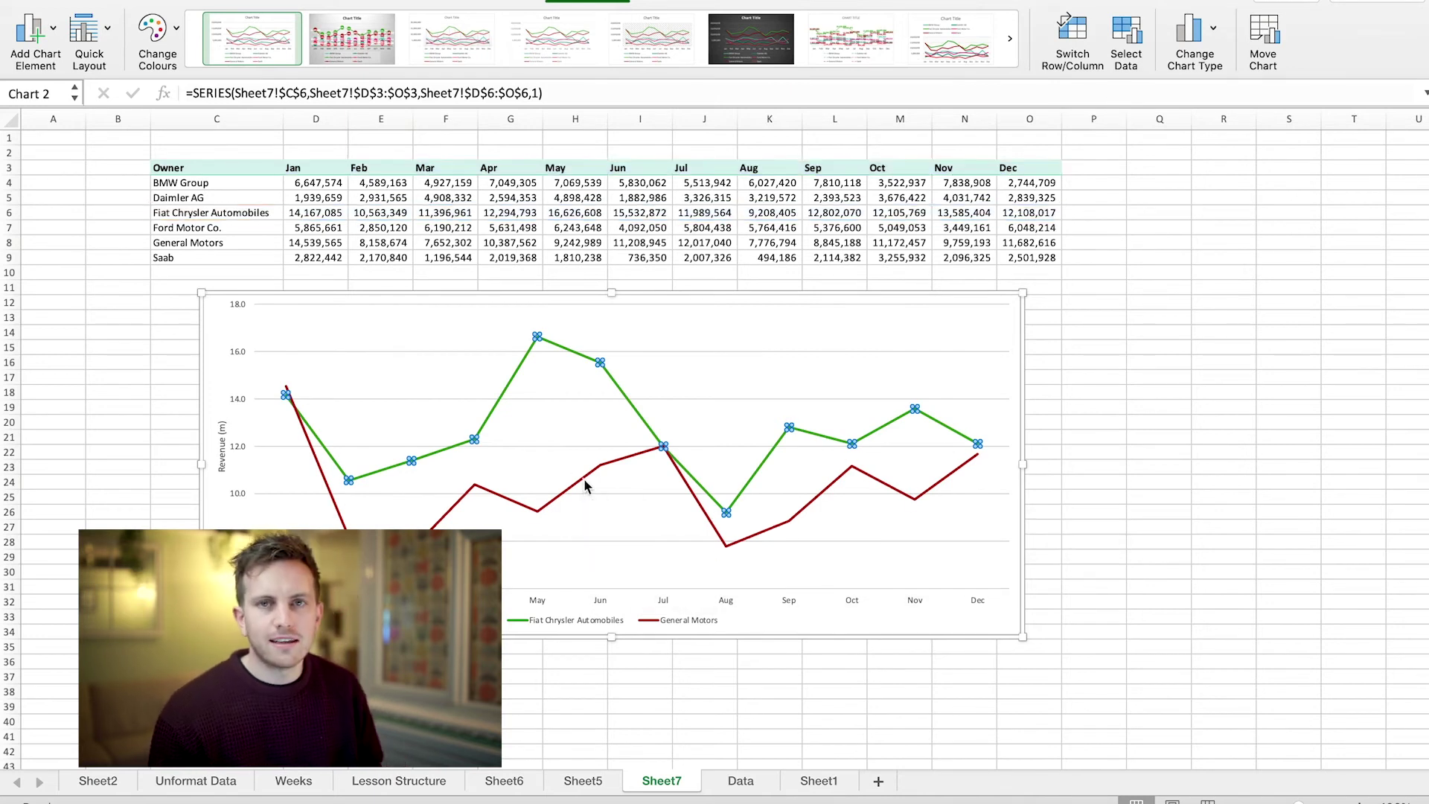
Edit the line chart's data source, adding a new series whose name is taken from cell C9 (Saab)
{"action": "left_click", "coordinate": [765, 383]}
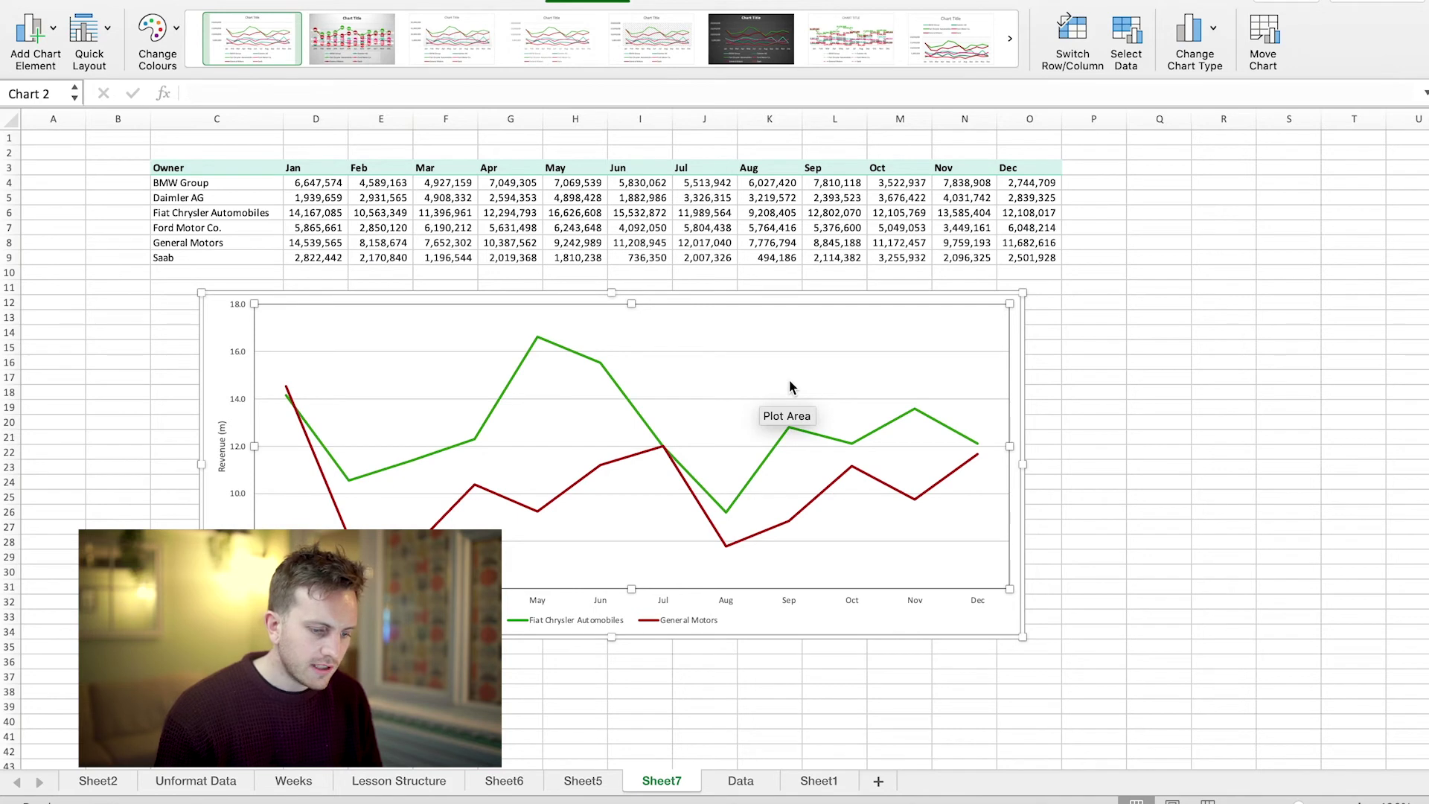
{"action": "right_click", "coordinate": [792, 387]}
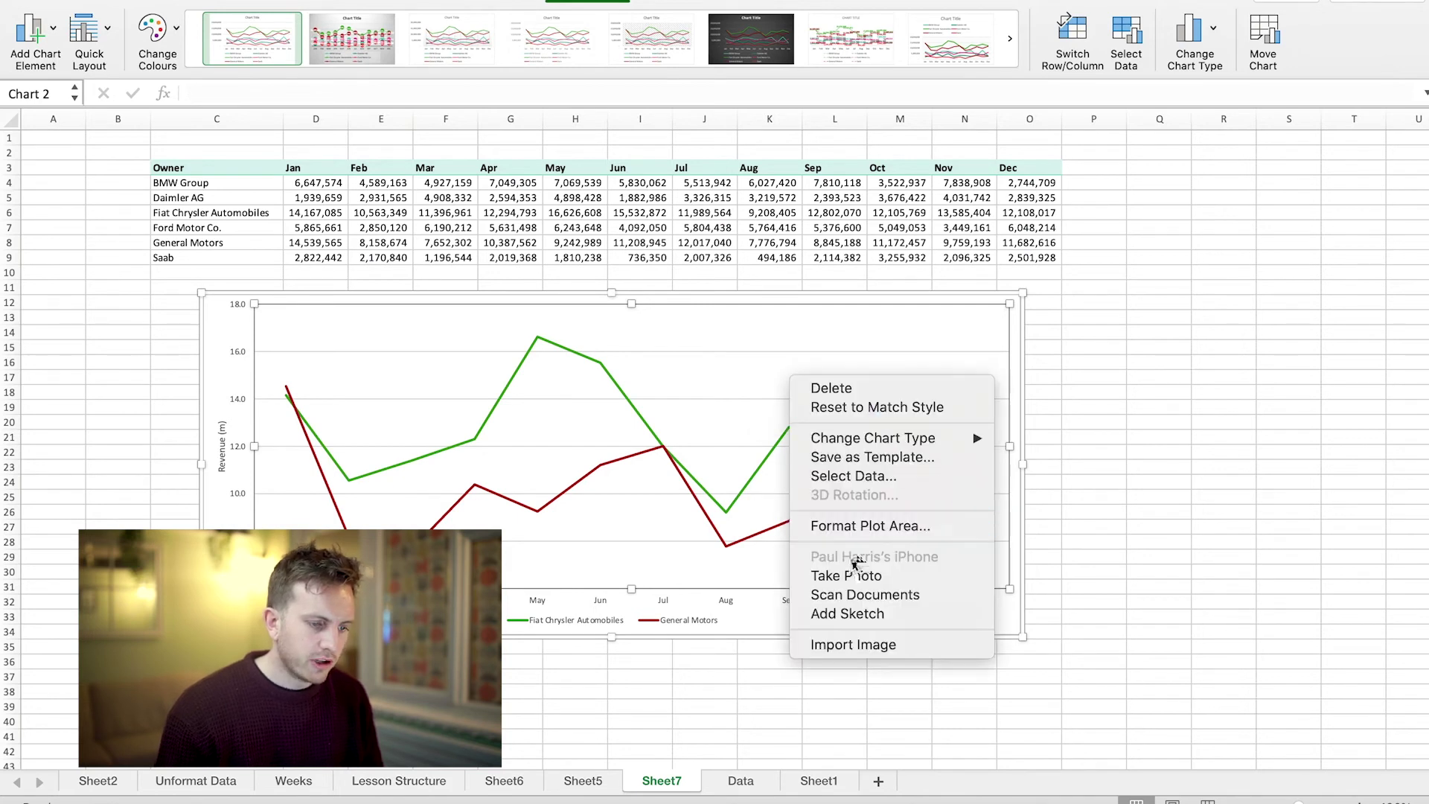
{"action": "left_click", "coordinate": [876, 477]}
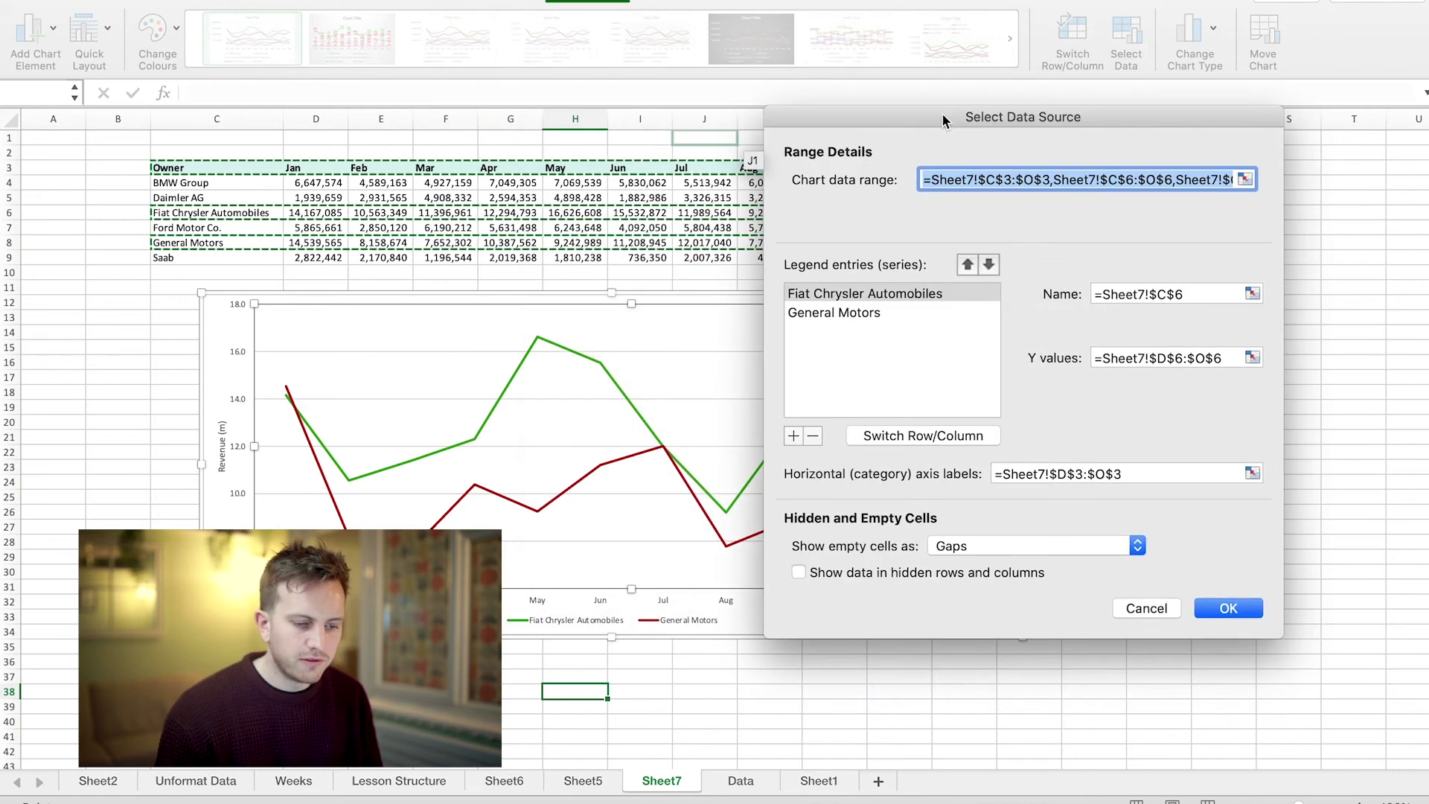
{"action": "left_click", "coordinate": [900, 368]}
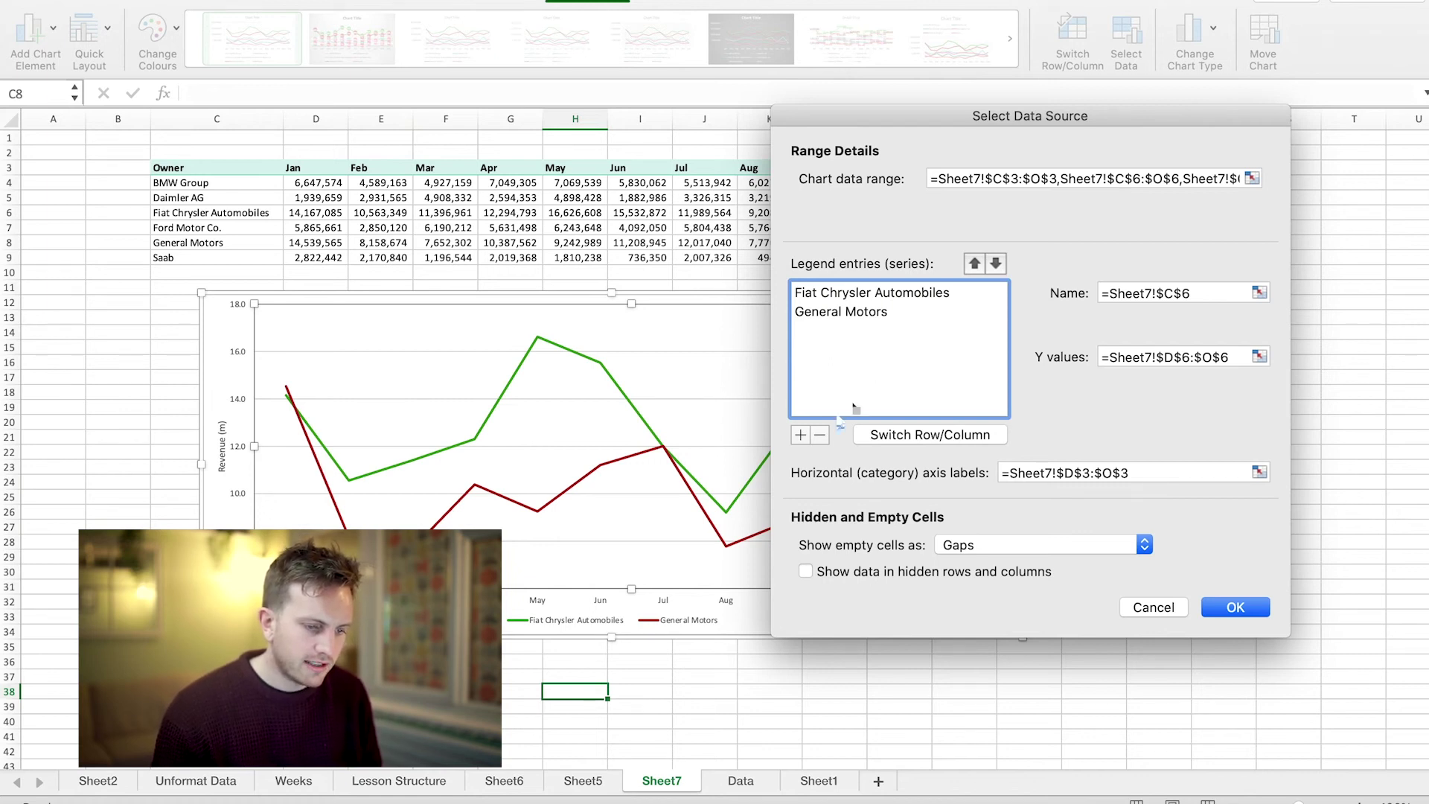
{"action": "left_click", "coordinate": [801, 435]}
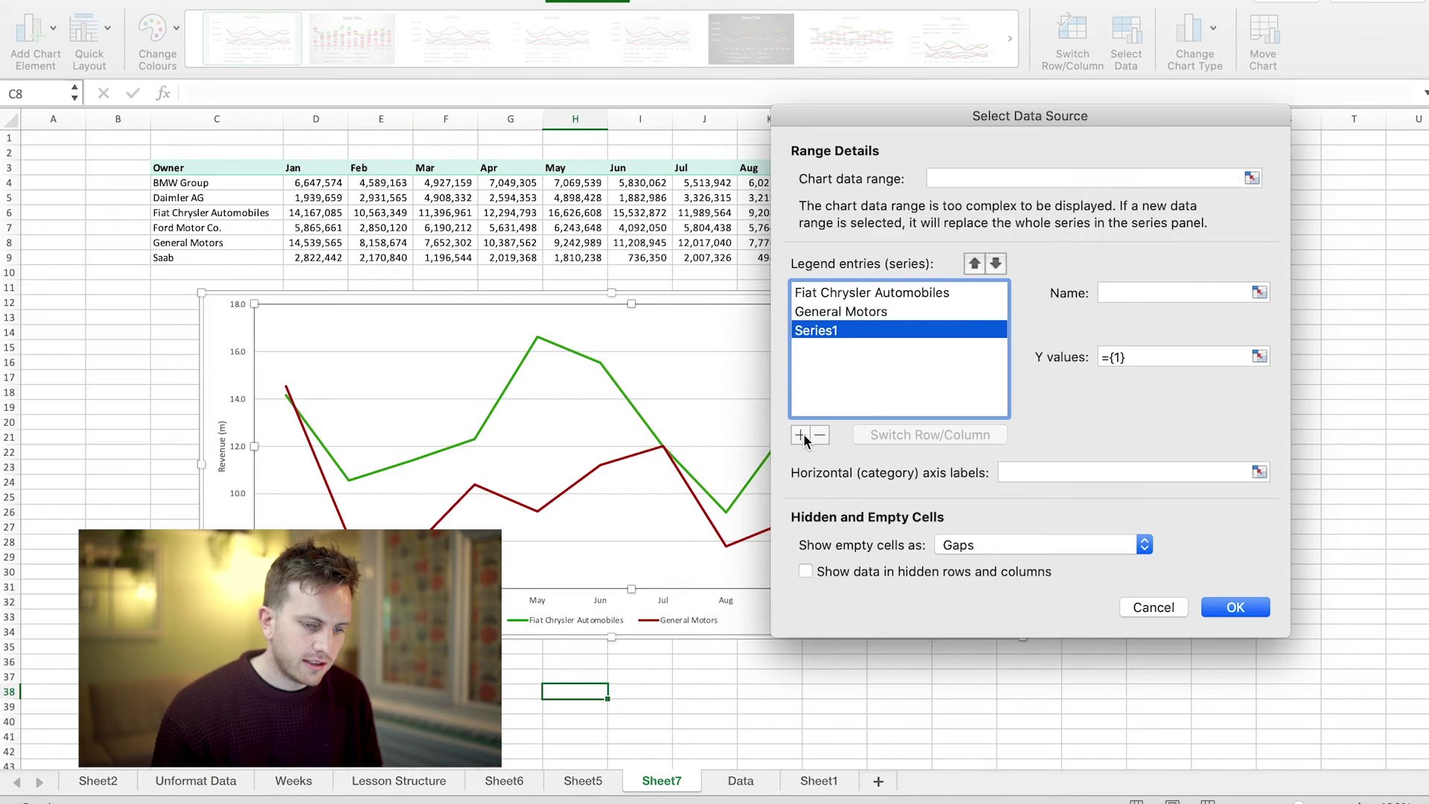
{"action": "left_click", "coordinate": [980, 180]}
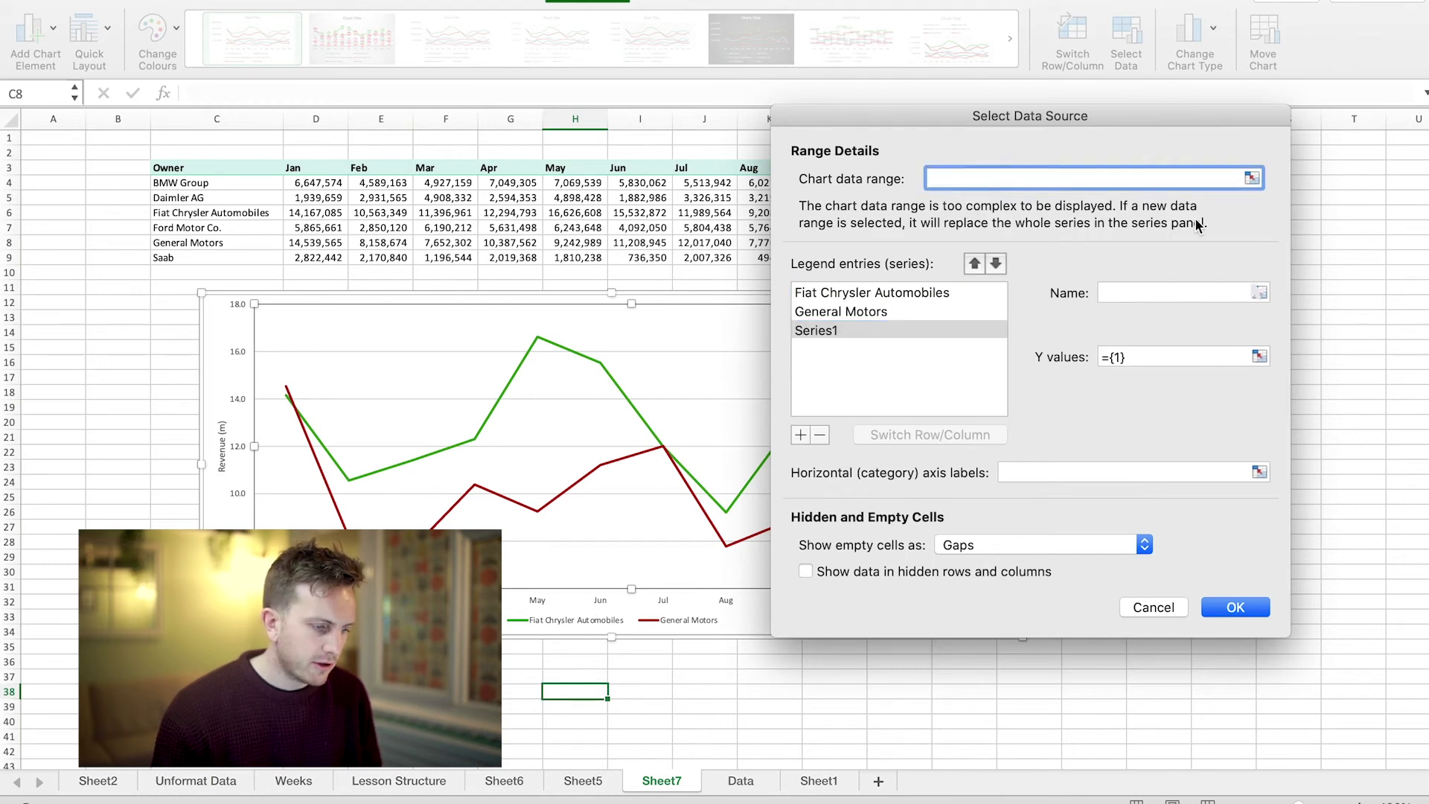
{"action": "left_click", "coordinate": [1259, 292]}
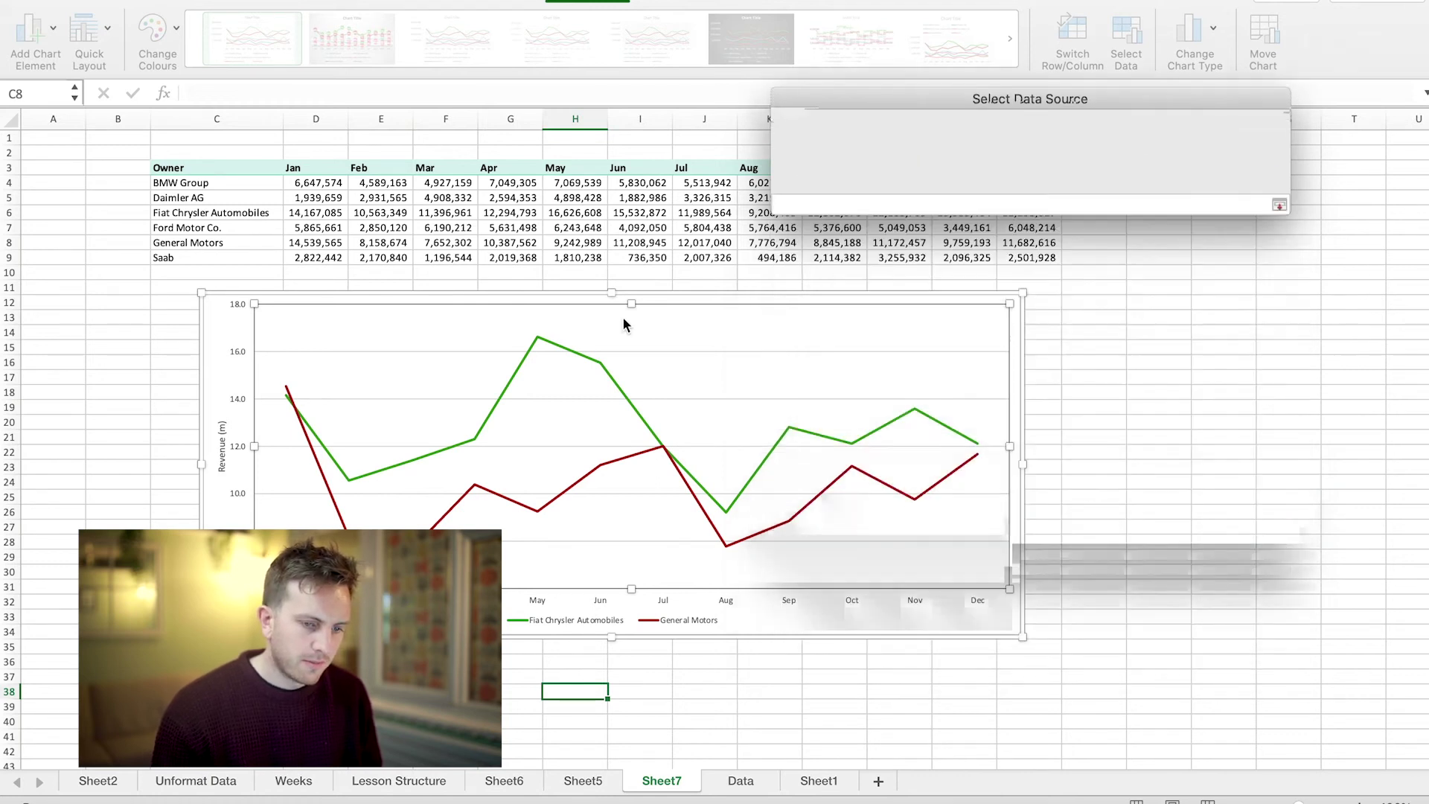
{"action": "left_click", "coordinate": [194, 244]}
{"action": "left_click", "coordinate": [195, 258]}
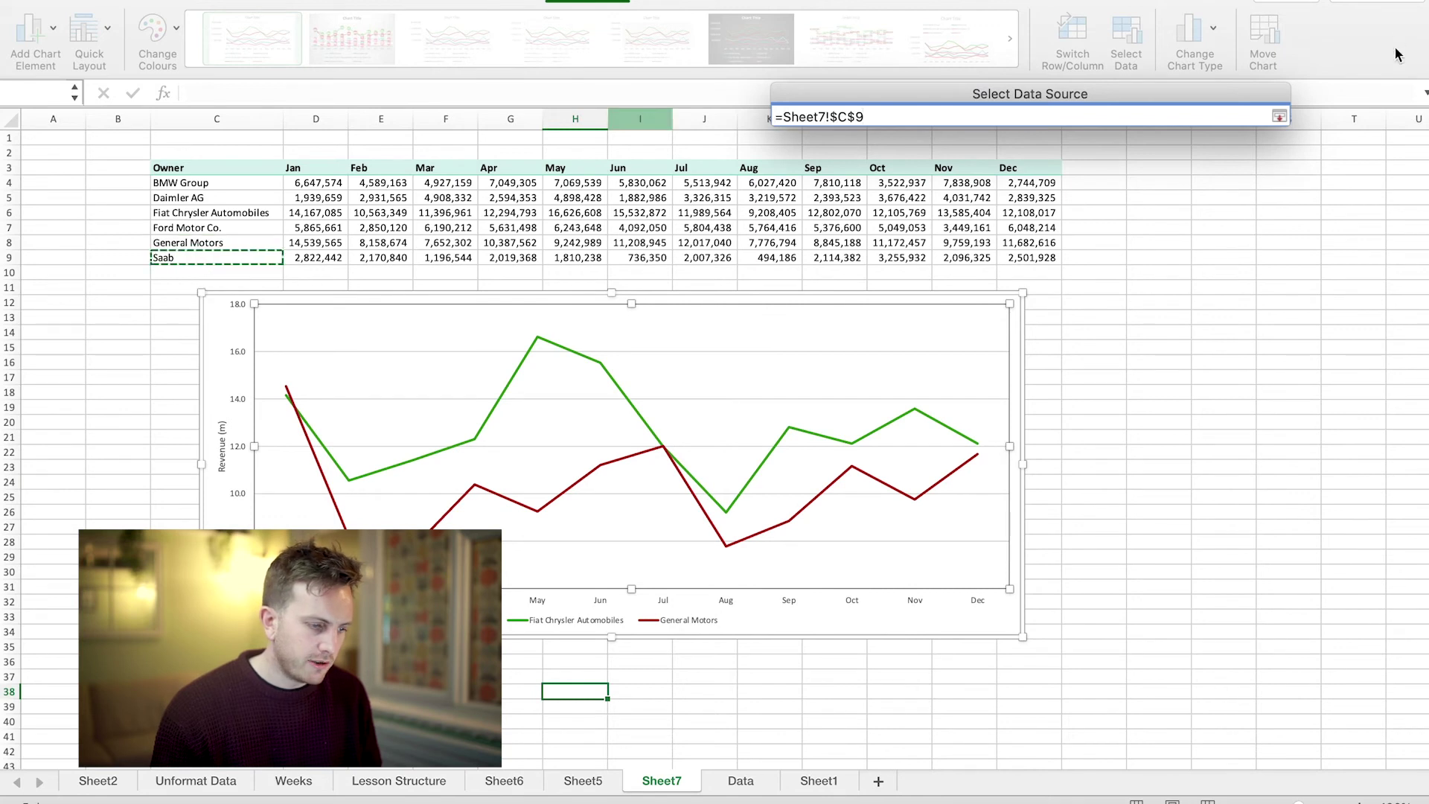
{"action": "left_click", "coordinate": [1279, 117]}
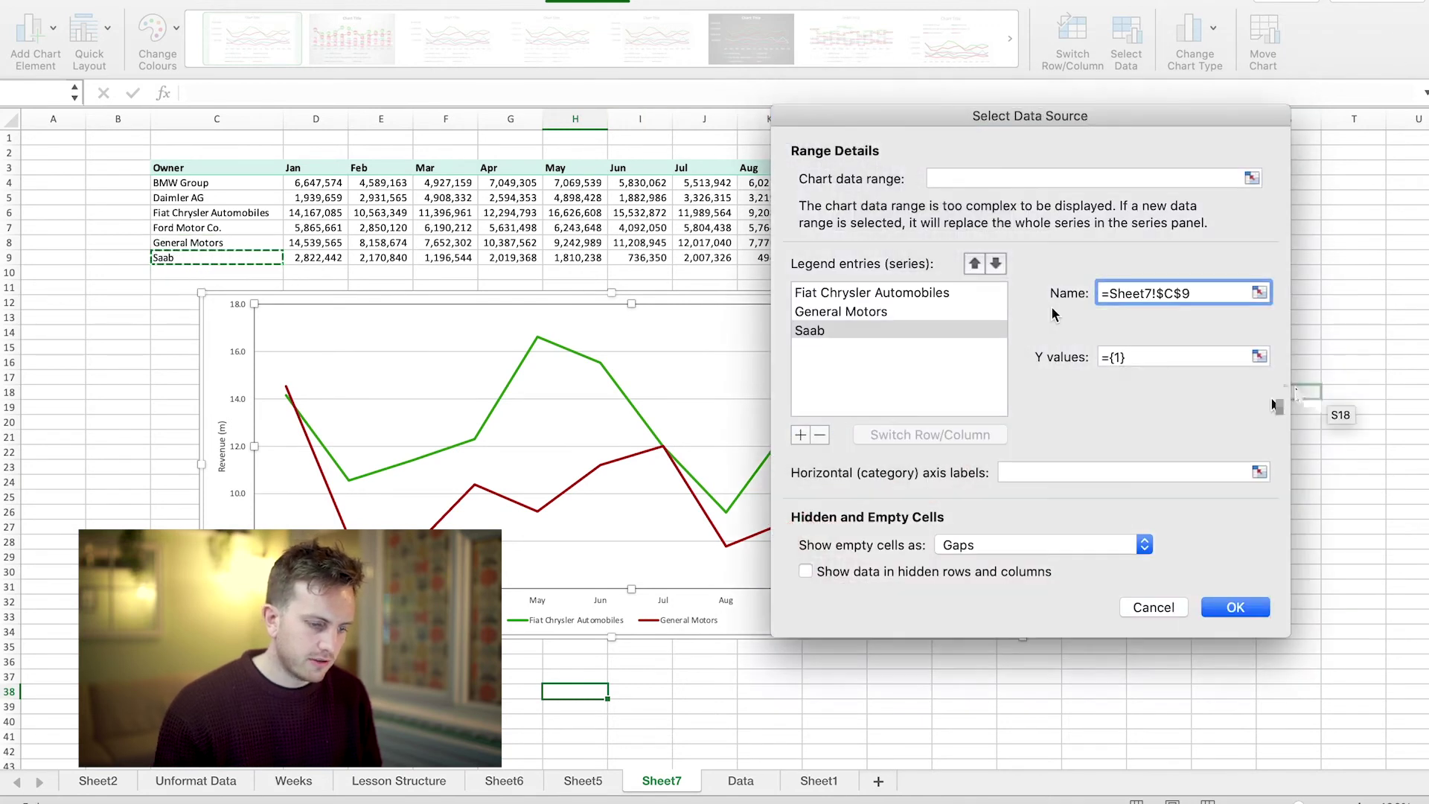
Set the Saab series' Y values to Sheet7 range D9:O9 and apply the data source changes
{"action": "left_click", "coordinate": [1259, 356]}
{"action": "left_click_drag", "start_coordinate": [313, 258], "coordinate": [1009, 256]}
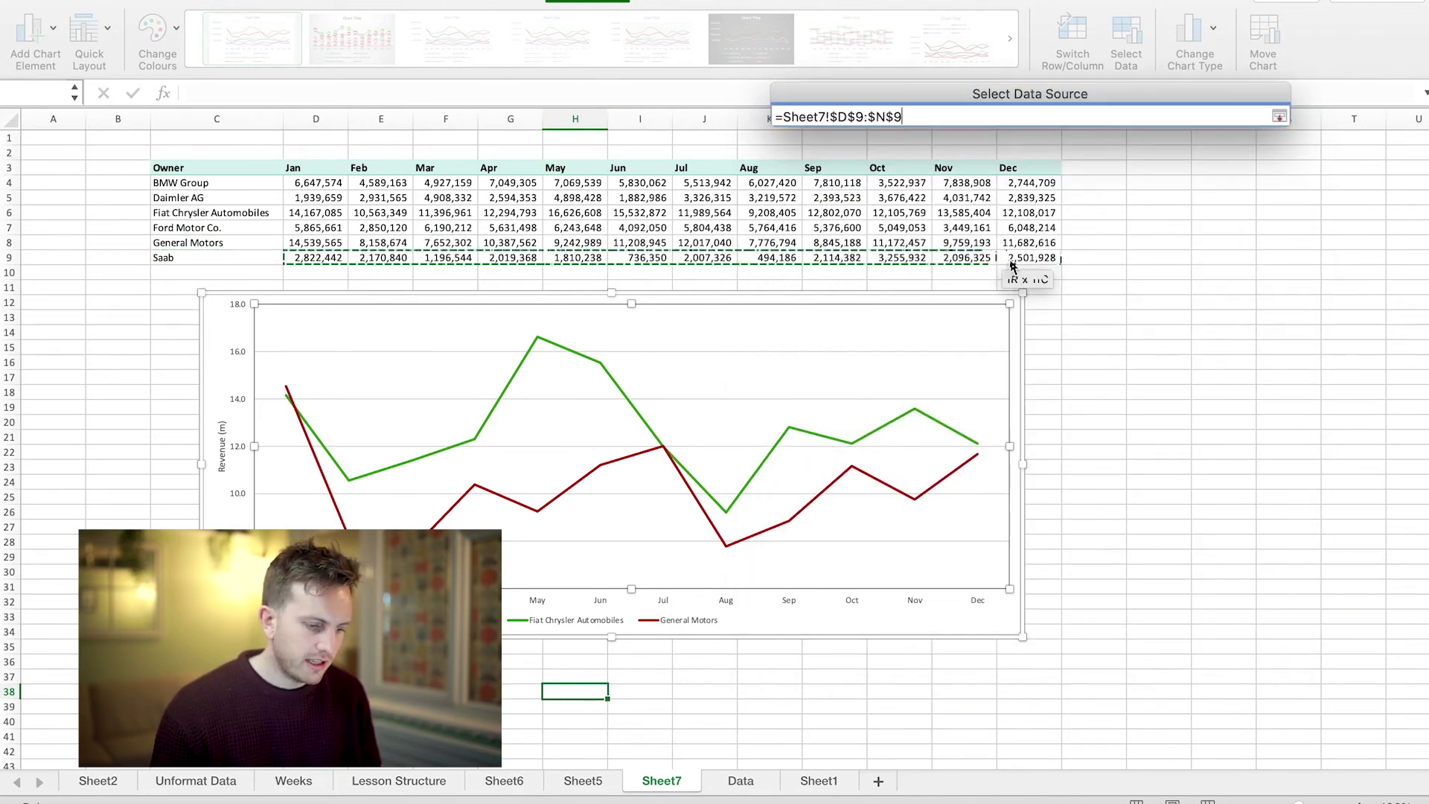
{"action": "key", "text": "Return"}
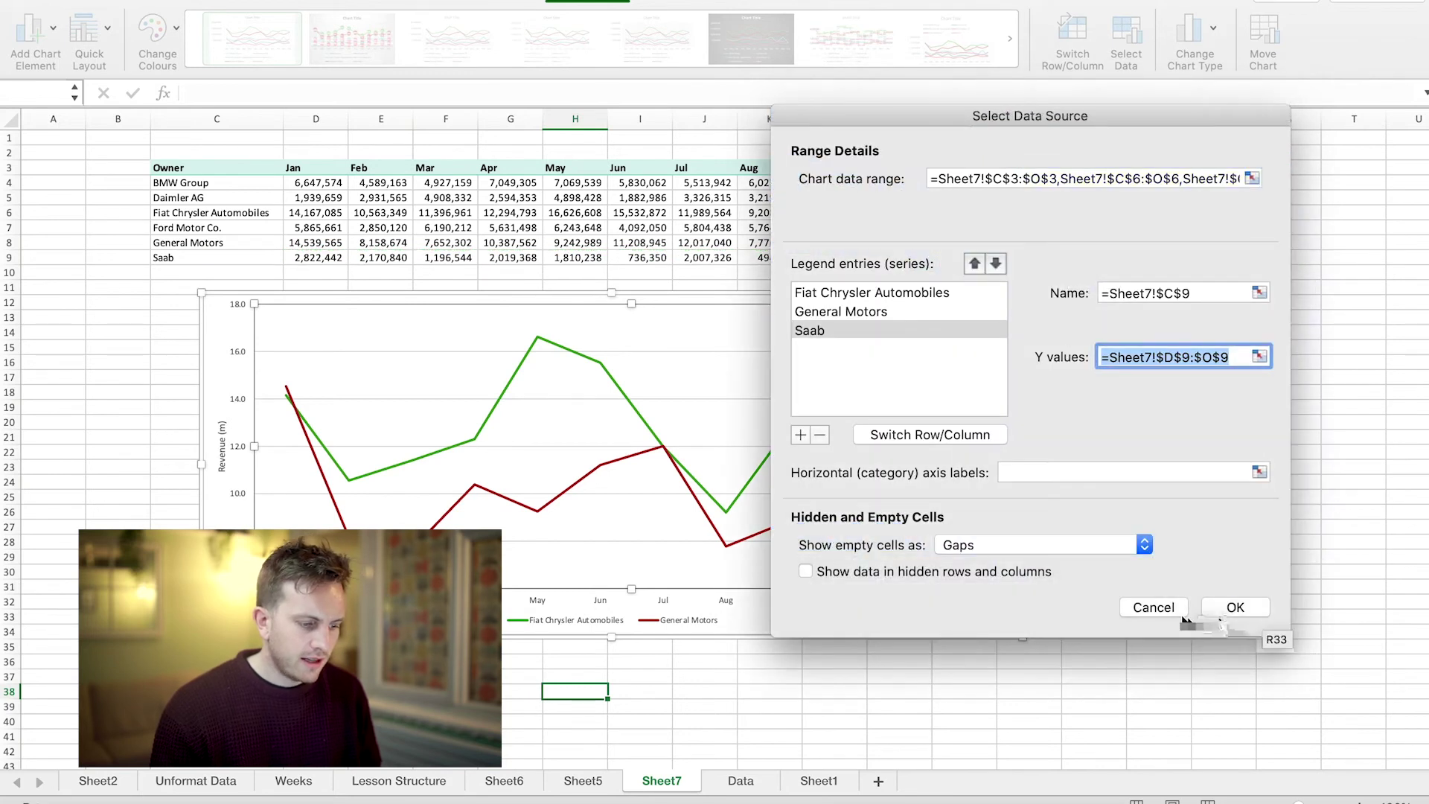
{"action": "left_click", "coordinate": [1231, 604]}
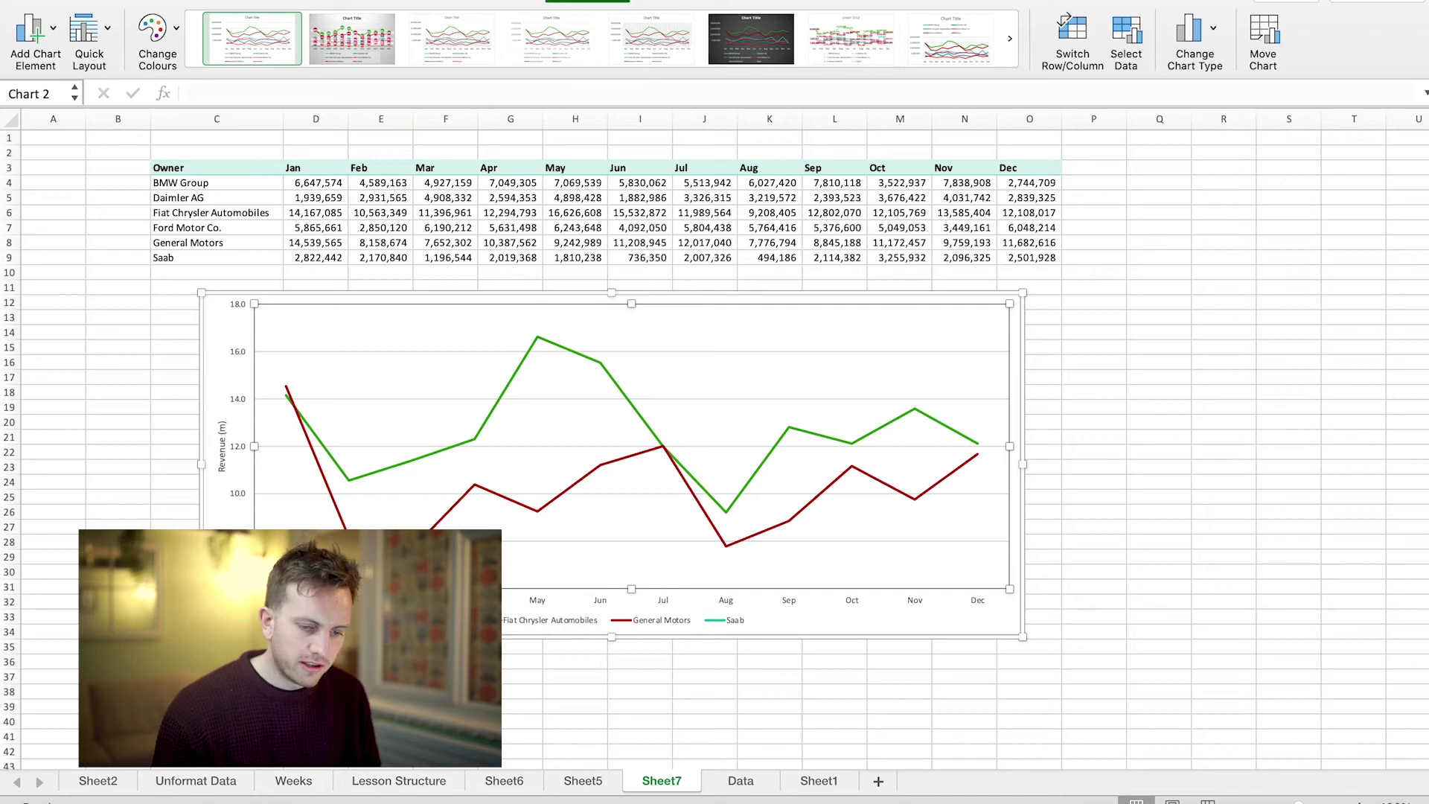
Reset the vertical axis's minimum bound to automatic and close the axis settings
{"action": "left_click", "coordinate": [238, 399]}
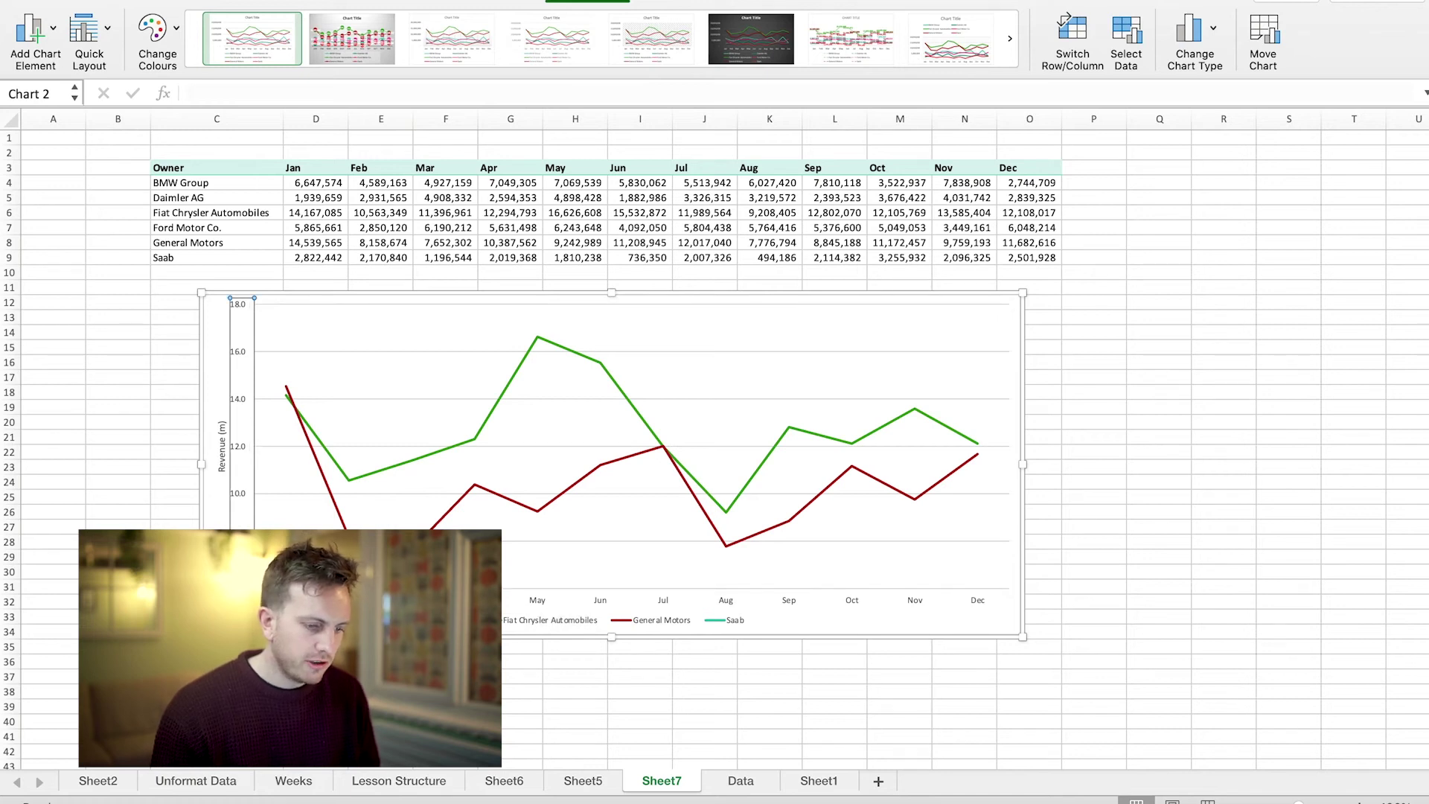
{"action": "key", "text": "super+1"}
{"action": "left_click", "coordinate": [1403, 310]}
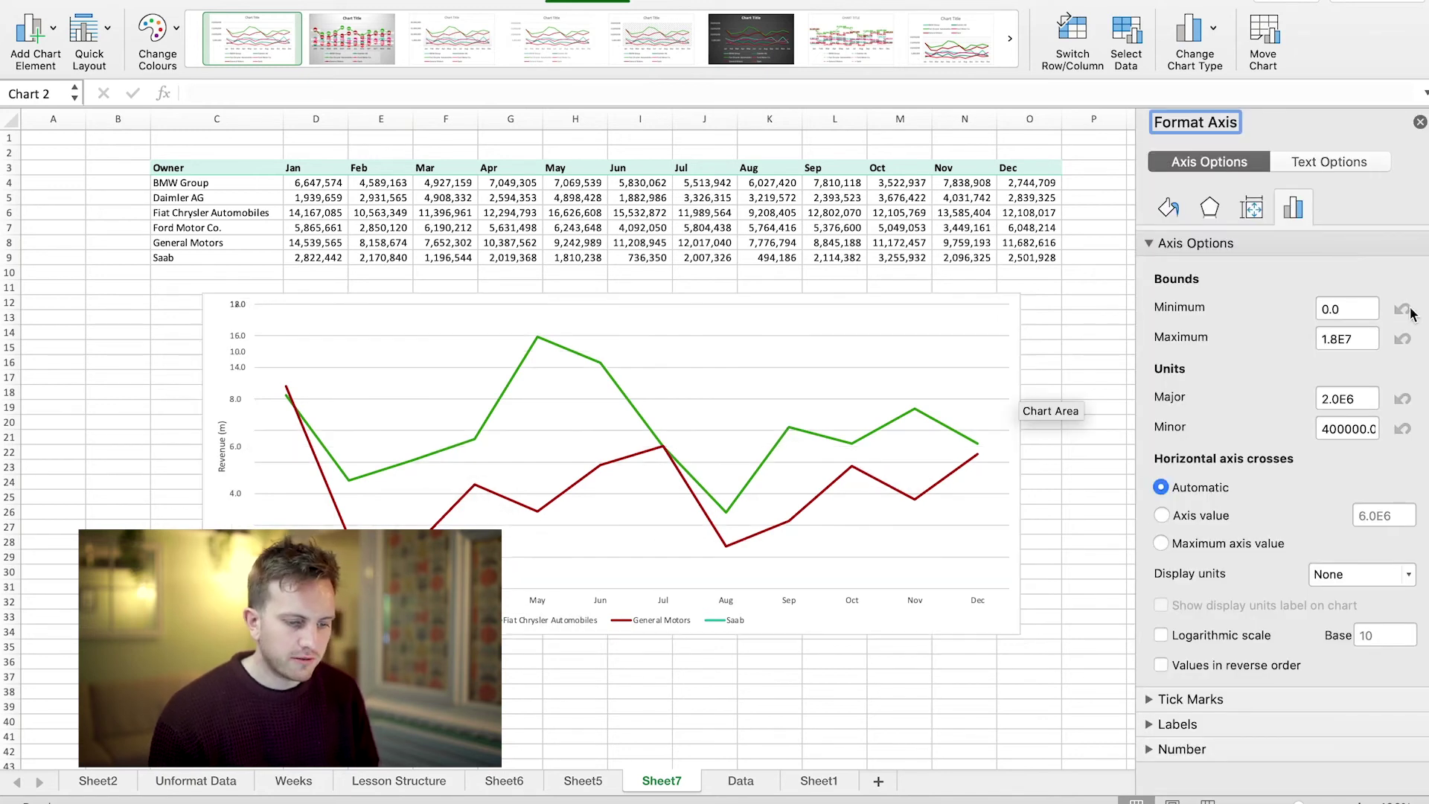
{"action": "left_click", "coordinate": [1420, 123]}
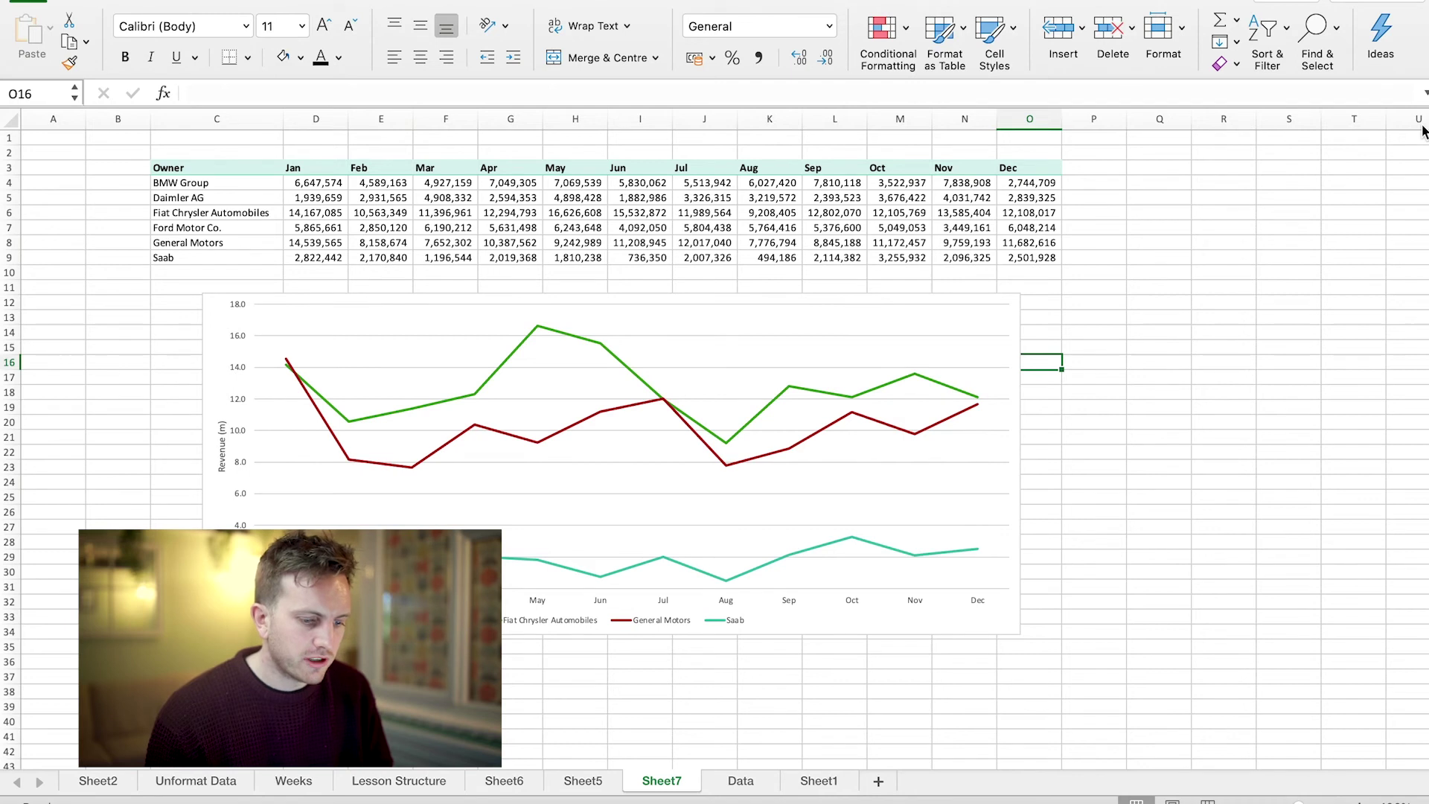
Delete the line chart from the sheet
{"action": "left_click", "coordinate": [1012, 300]}
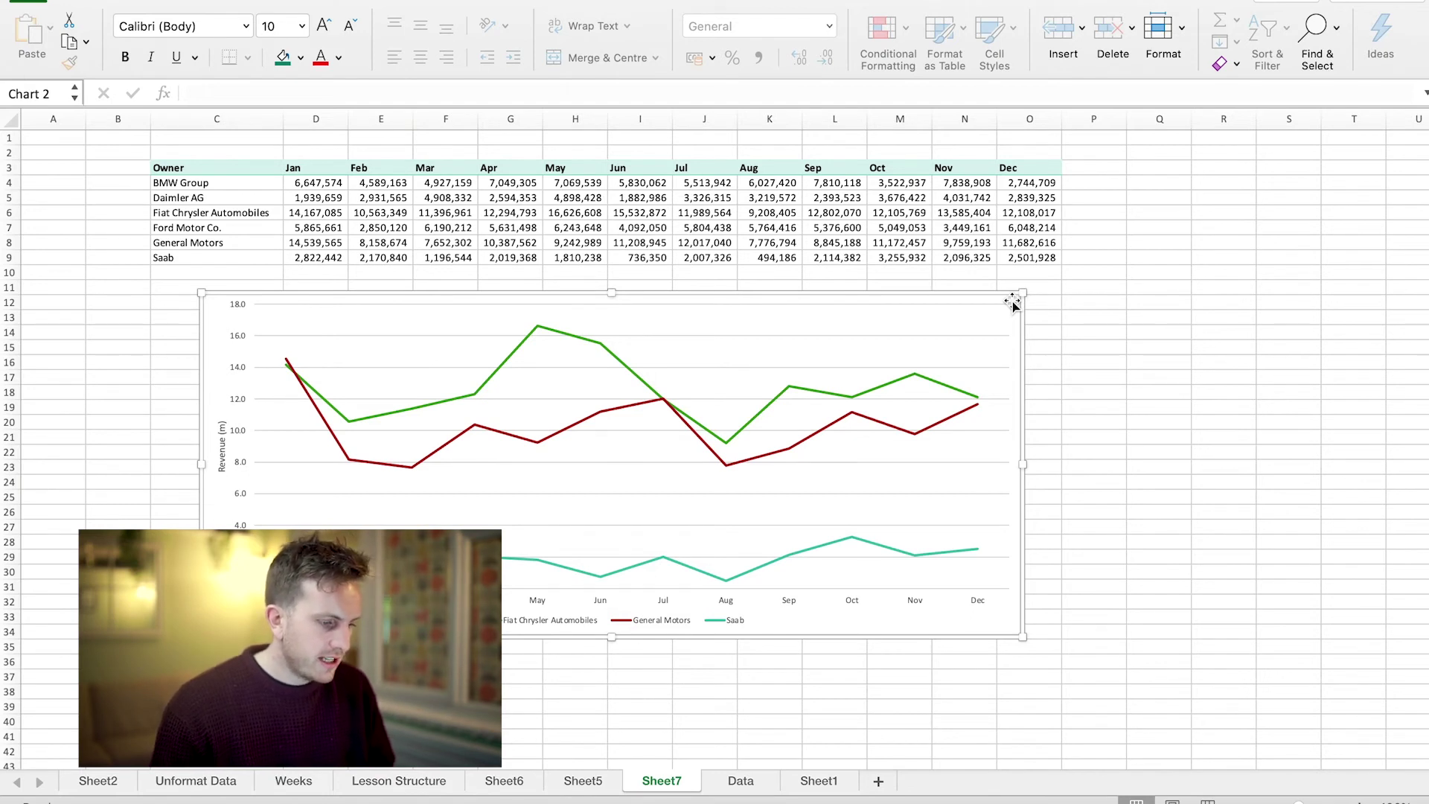
{"action": "key", "text": "Delete"}
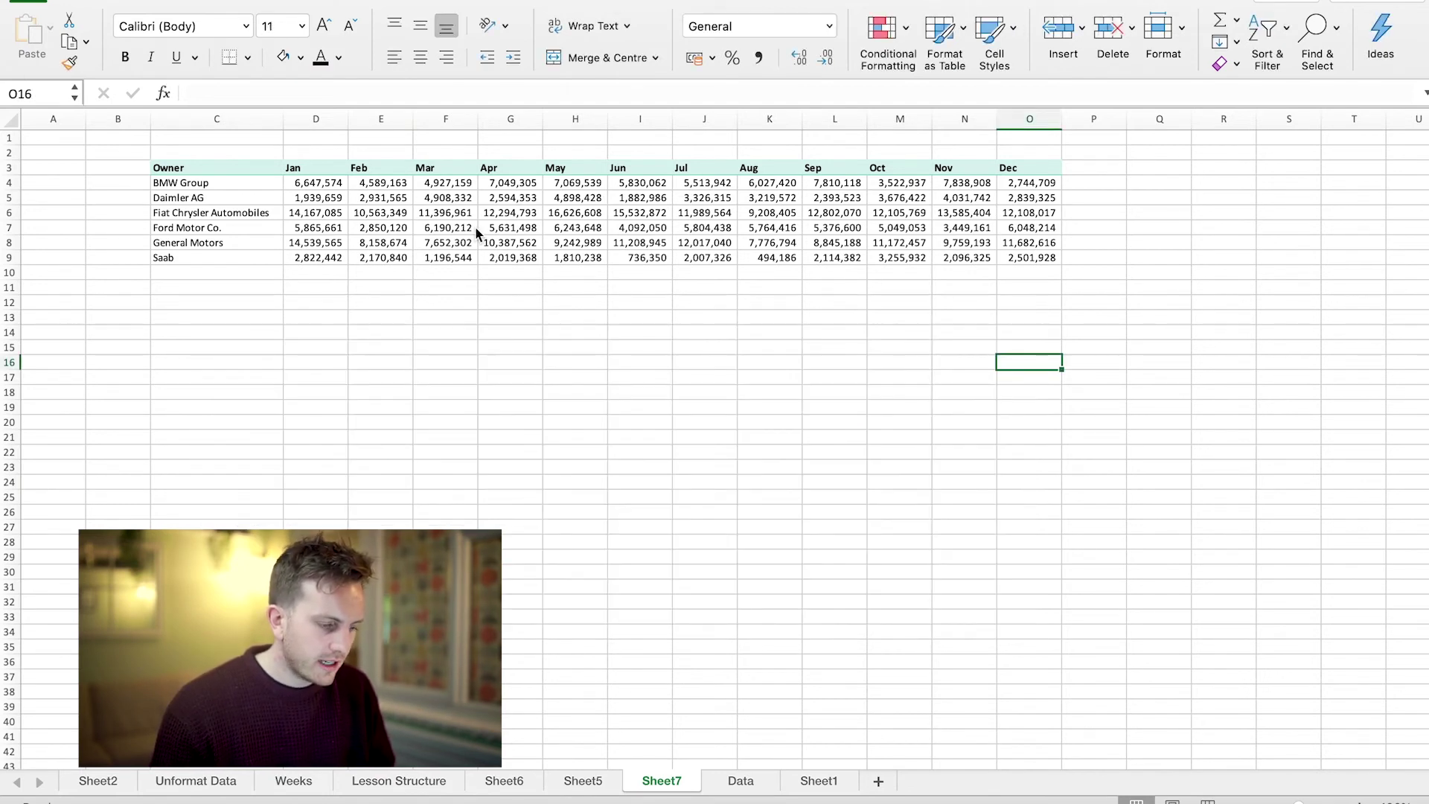
{"action": "left_click", "coordinate": [275, 259]}
Enter the row label "Saab" in cell C16
{"action": "left_click", "coordinate": [244, 362]}
{"action": "type", "text": "Sab"}
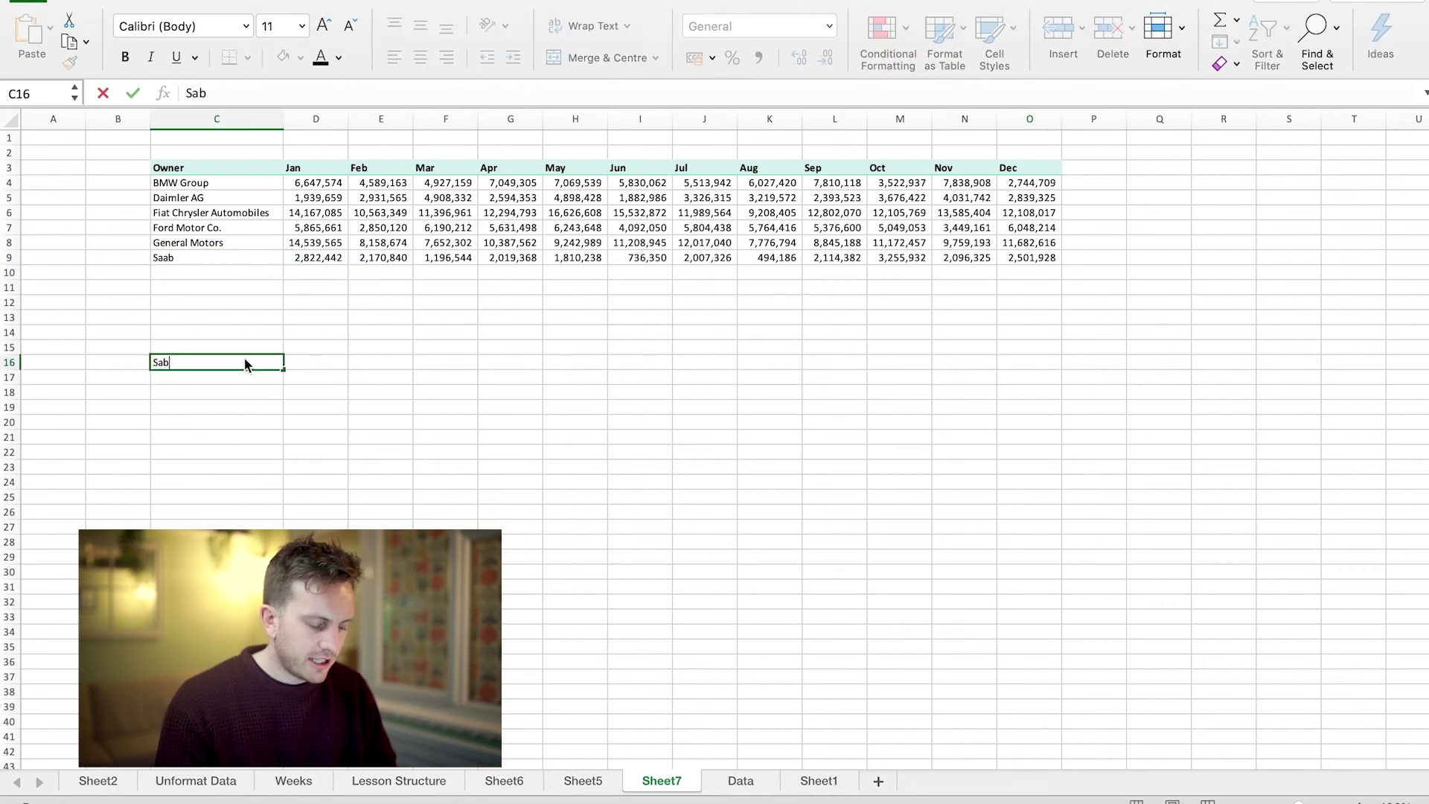
{"action": "key", "text": "Tab"}
{"action": "left_click", "coordinate": [243, 361]}
{"action": "type", "text": "Saab"}
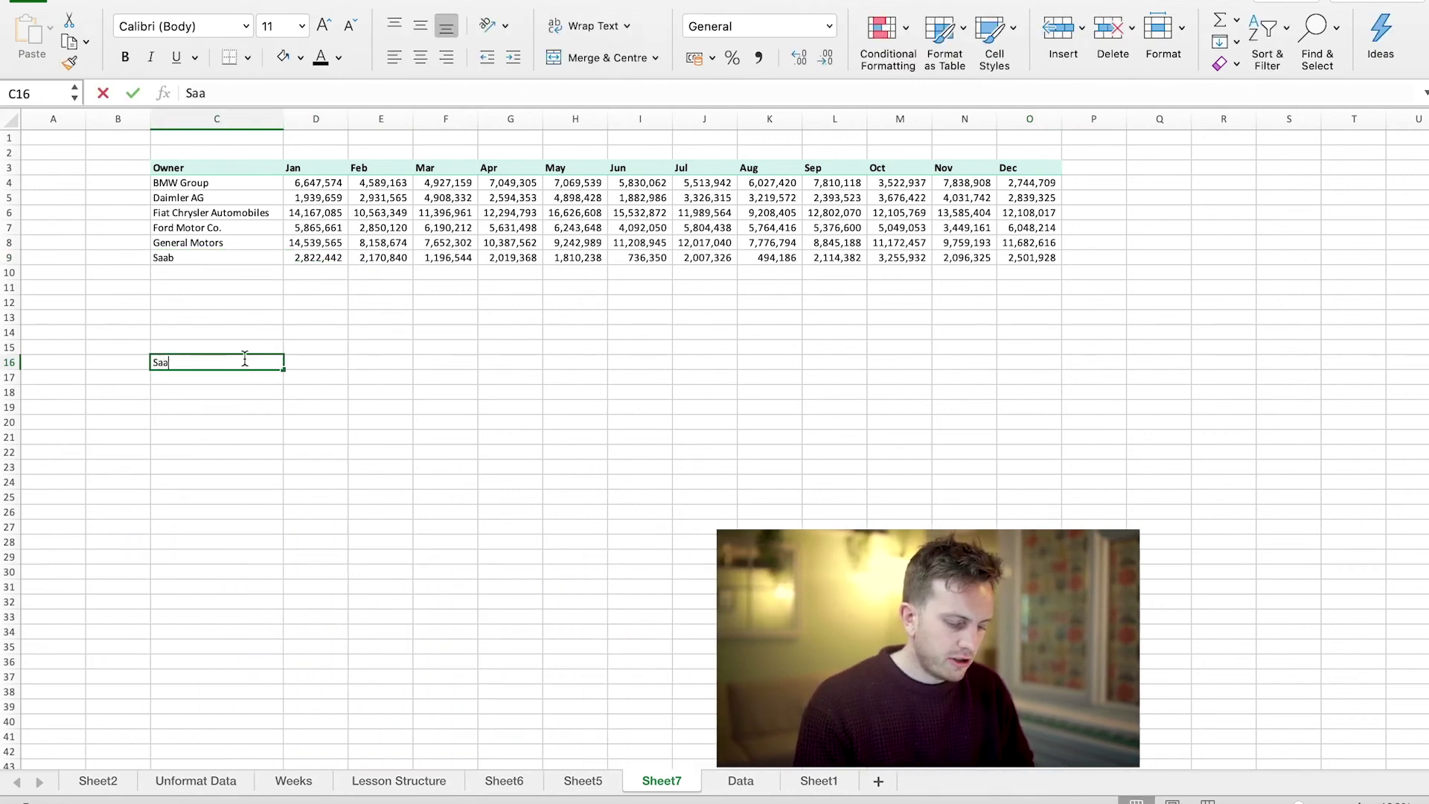
{"action": "key", "text": "Tab"}
Enter the heading "CY Revenue" in cell D15, above and beside the Saab label
{"action": "key", "text": "Up"}
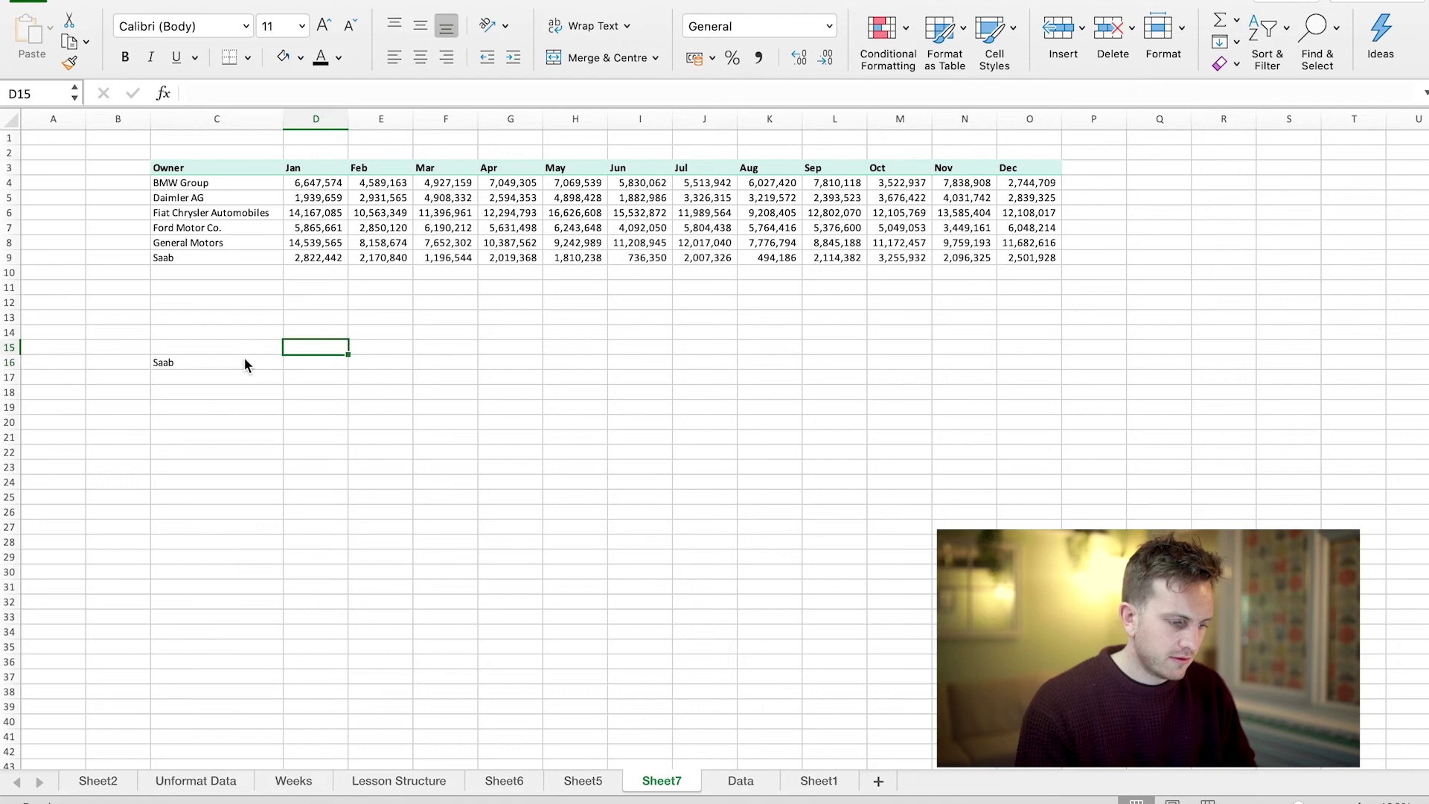
{"action": "type", "text": "CY"}
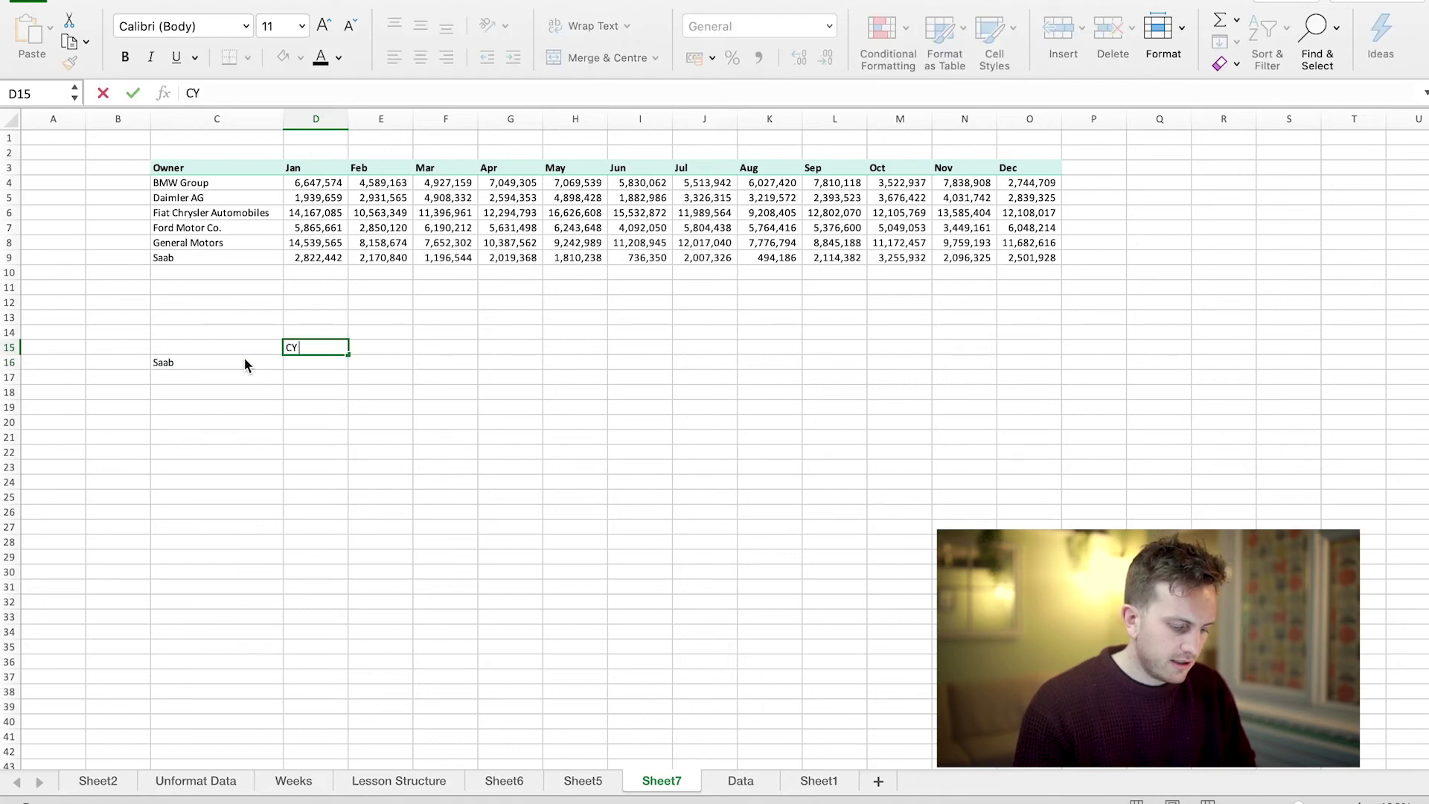
{"action": "type", "text": " Revenue"}
{"action": "key", "text": "Tab"}
Enter the heading "LY Revenue" in cell H15
{"action": "key", "text": "Tab"}
{"action": "key", "text": "Tab"}
{"action": "key", "text": "Tab"}
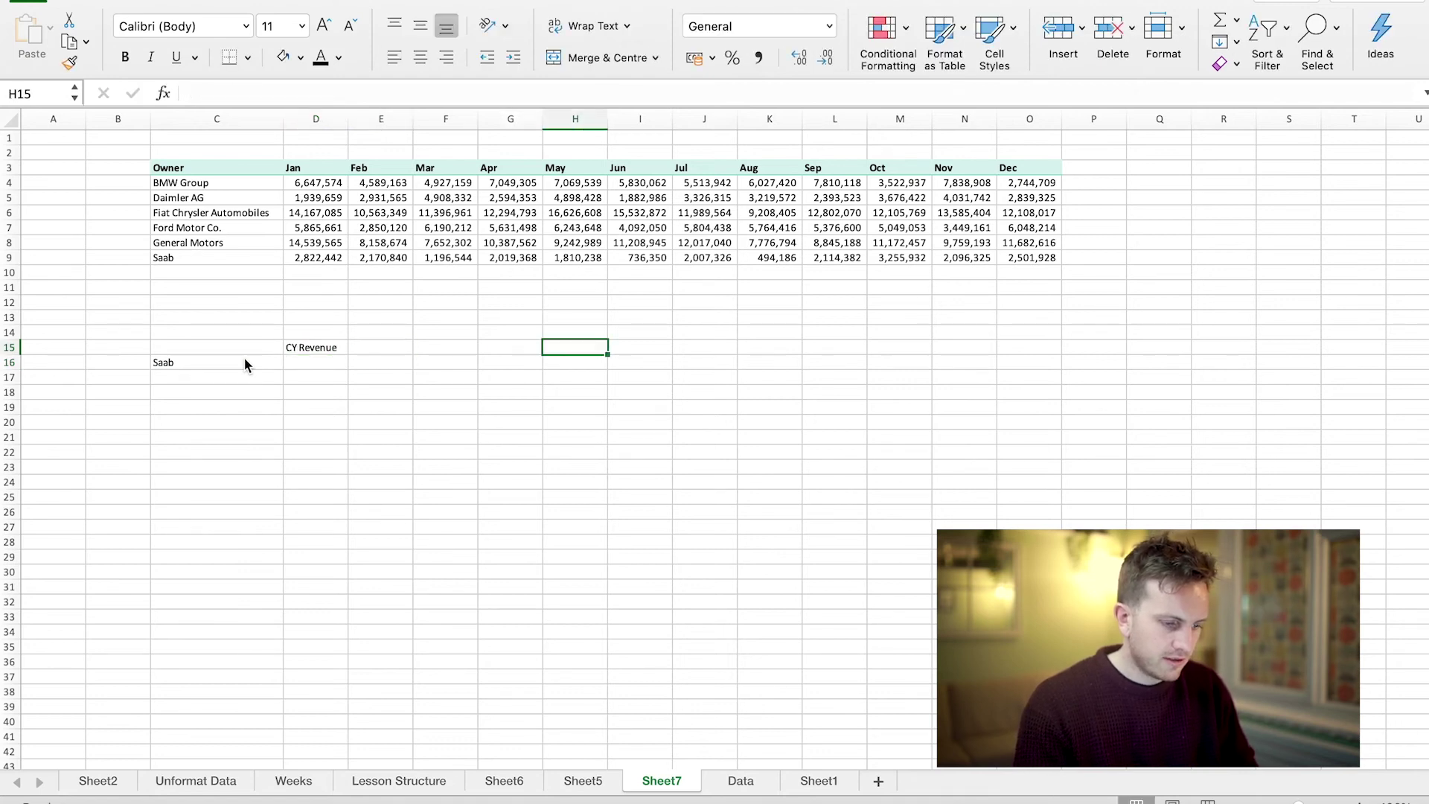
{"action": "type", "text": "LAs"}
{"action": "key", "text": "BackSpace"}
{"action": "key", "text": "BackSpace"}
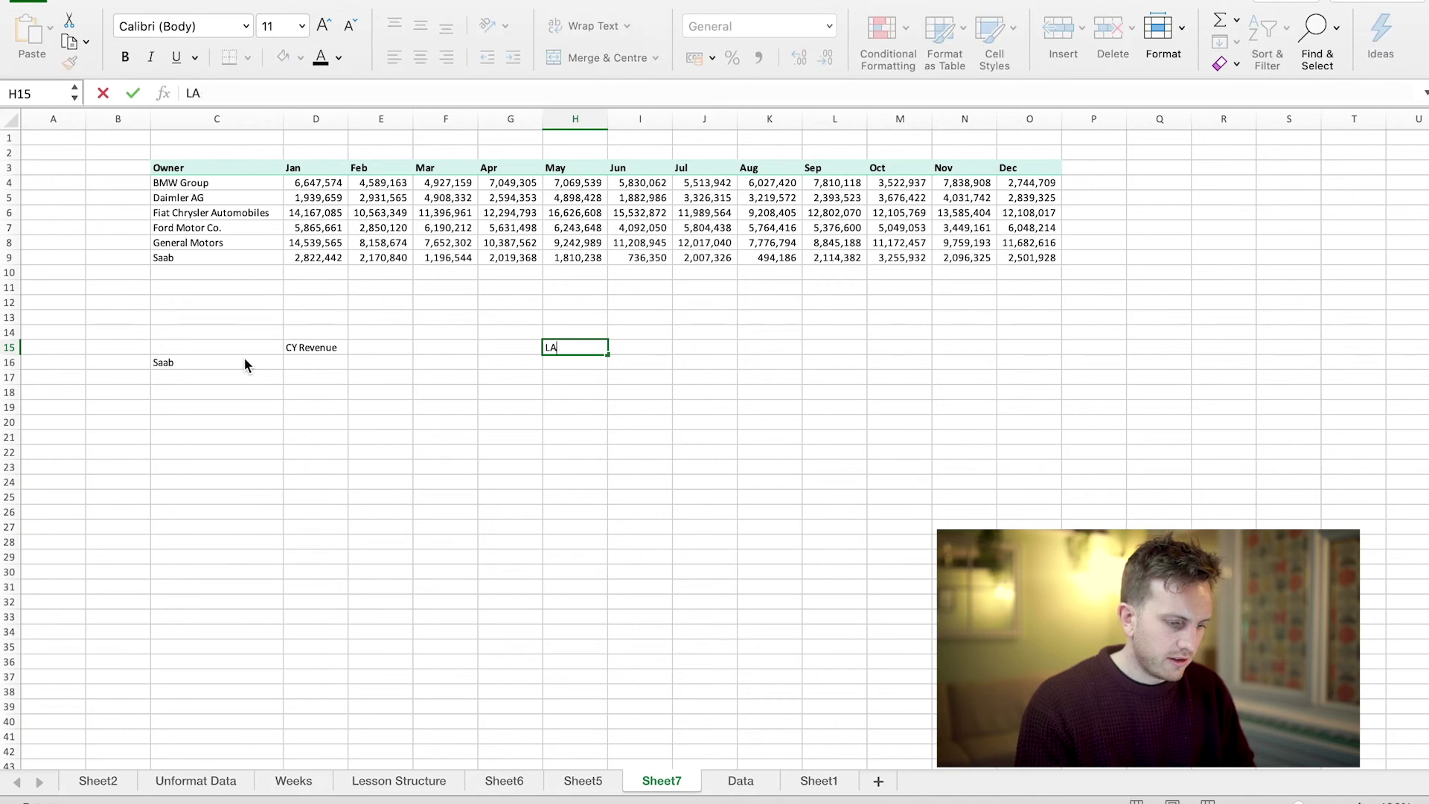
{"action": "key", "text": "BackSpace"}
{"action": "key", "text": "BackSpace"}
{"action": "key", "text": "BackSpace"}
{"action": "type", "text": "ast Y"}
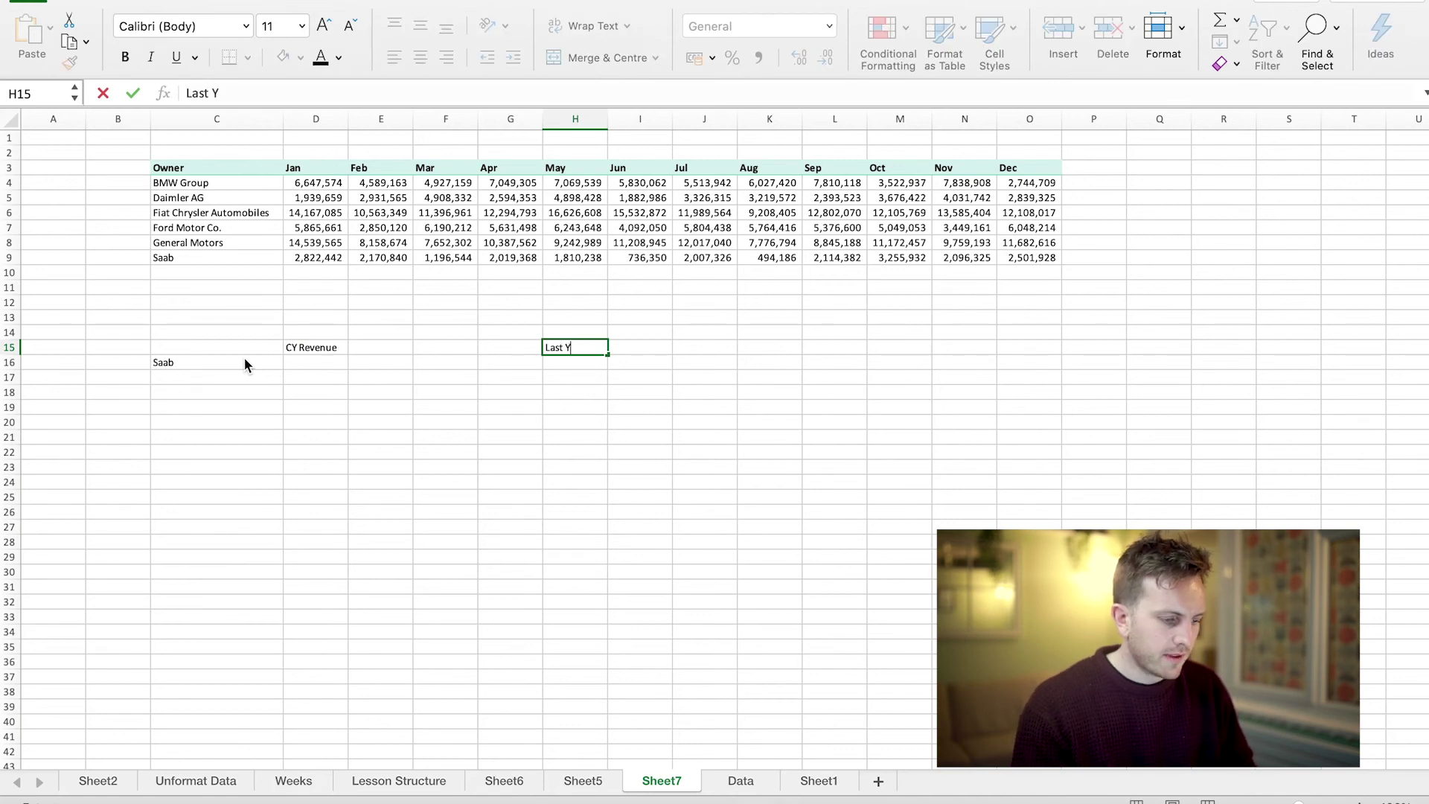
{"action": "key", "text": "BackSpace"}
{"action": "key", "text": "BackSpace"}
{"action": "key", "text": "BackSpace"}
{"action": "key", "text": "BackSpace"}
{"action": "key", "text": "BackSpace"}
{"action": "type", "text": "Y Revenue"}
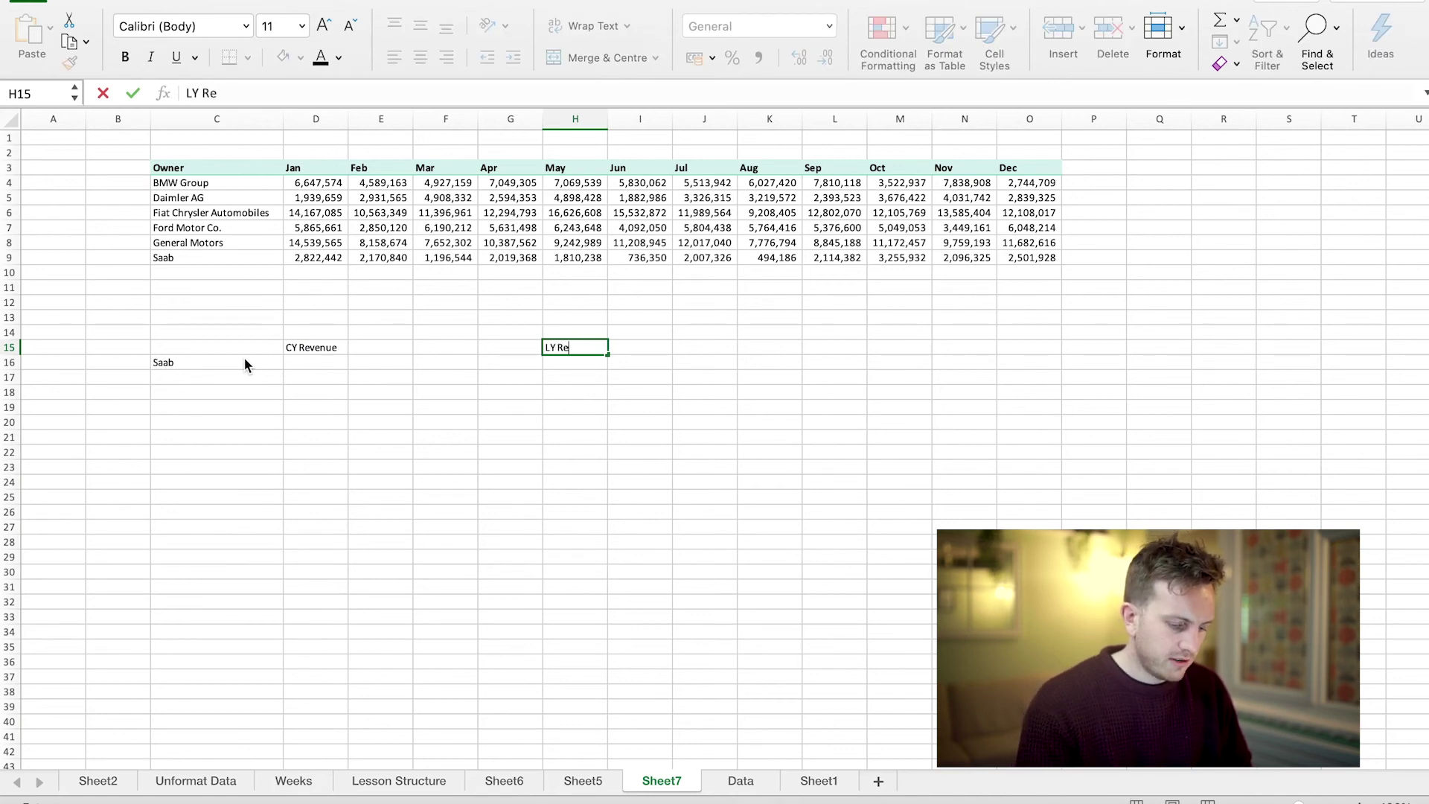
{"action": "key", "text": "Return"}
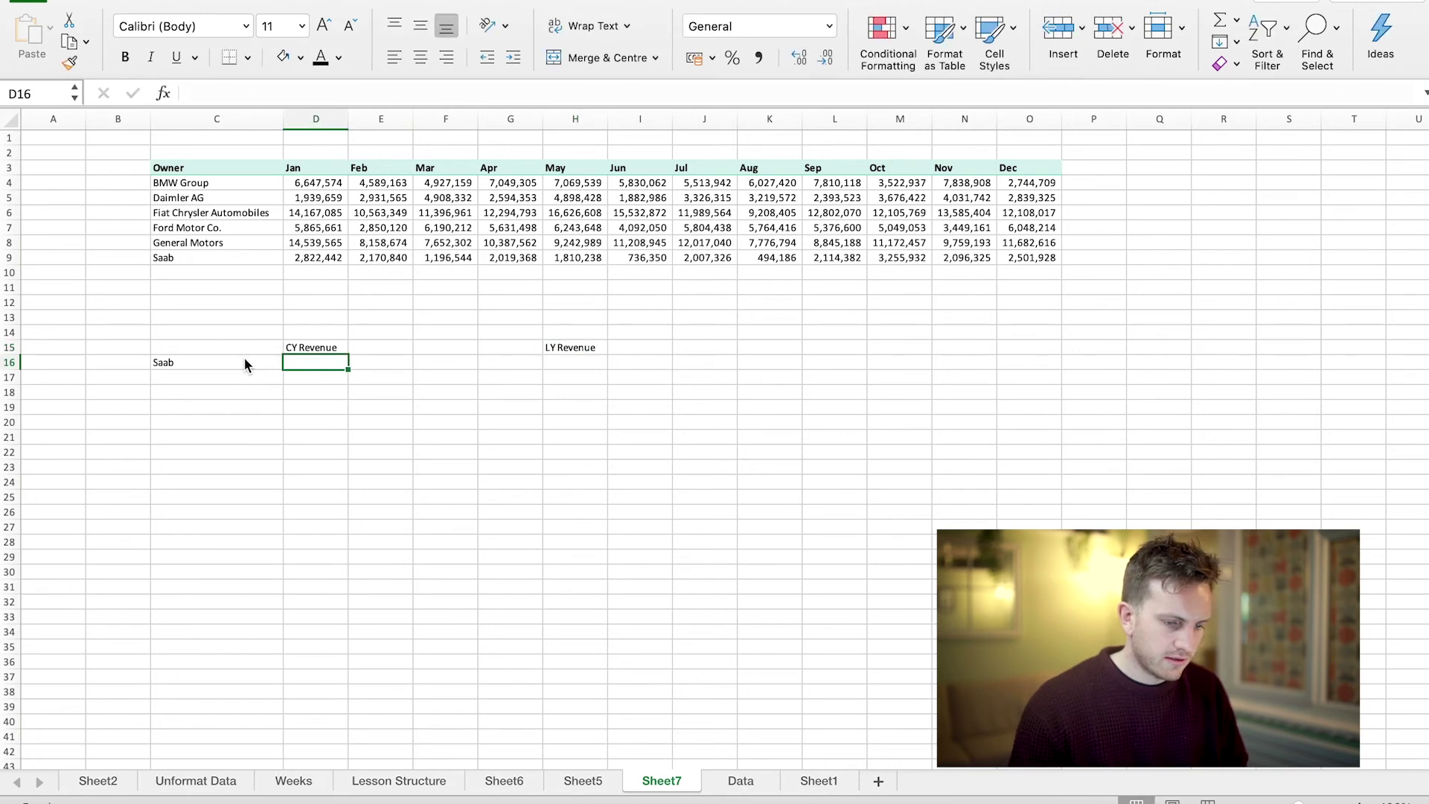
Sum Saab's monthly revenue D9:O9 in cell D16 under CY Revenue
{"action": "type", "text": "=sum("}
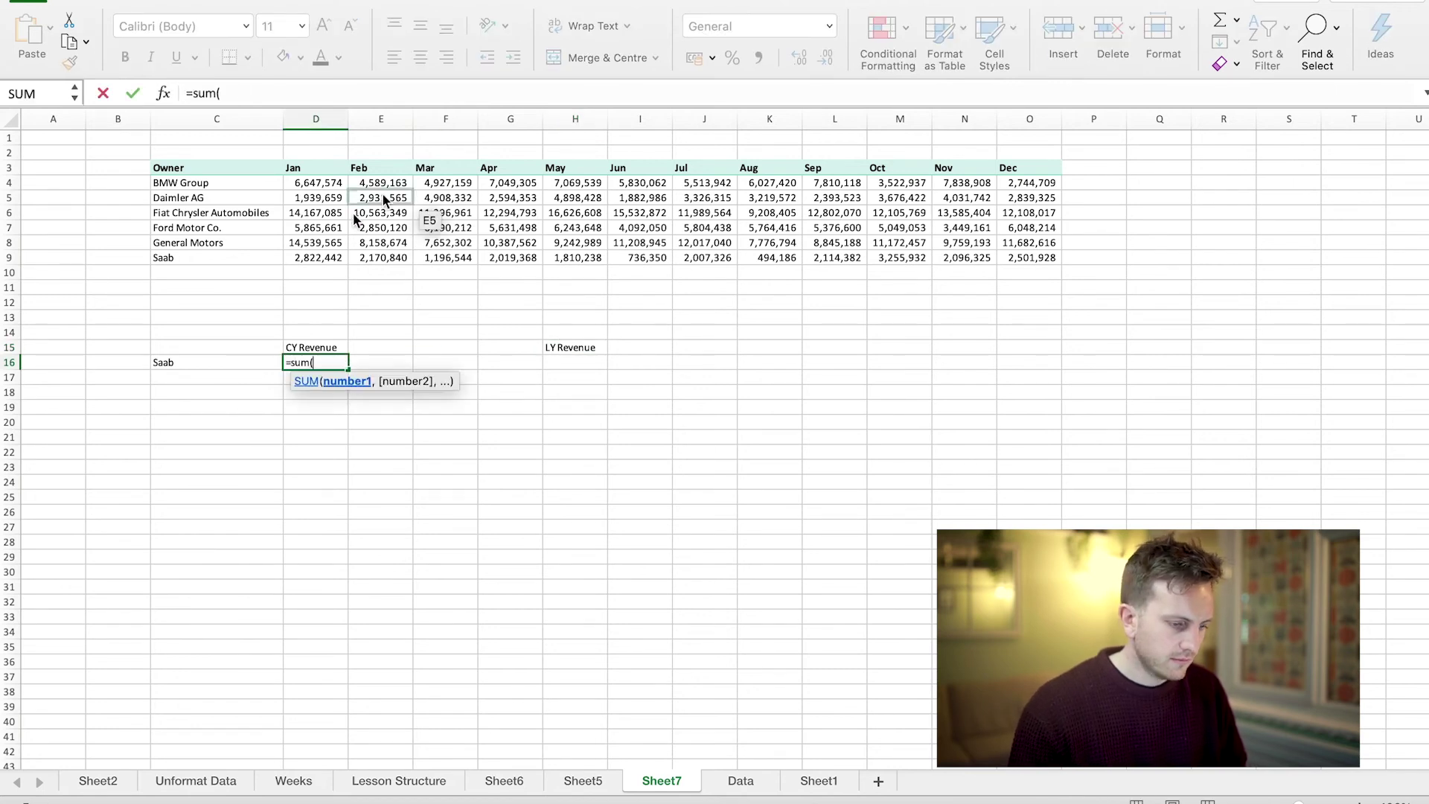
{"action": "left_click_drag", "start_coordinate": [315, 257], "coordinate": [1004, 261]}
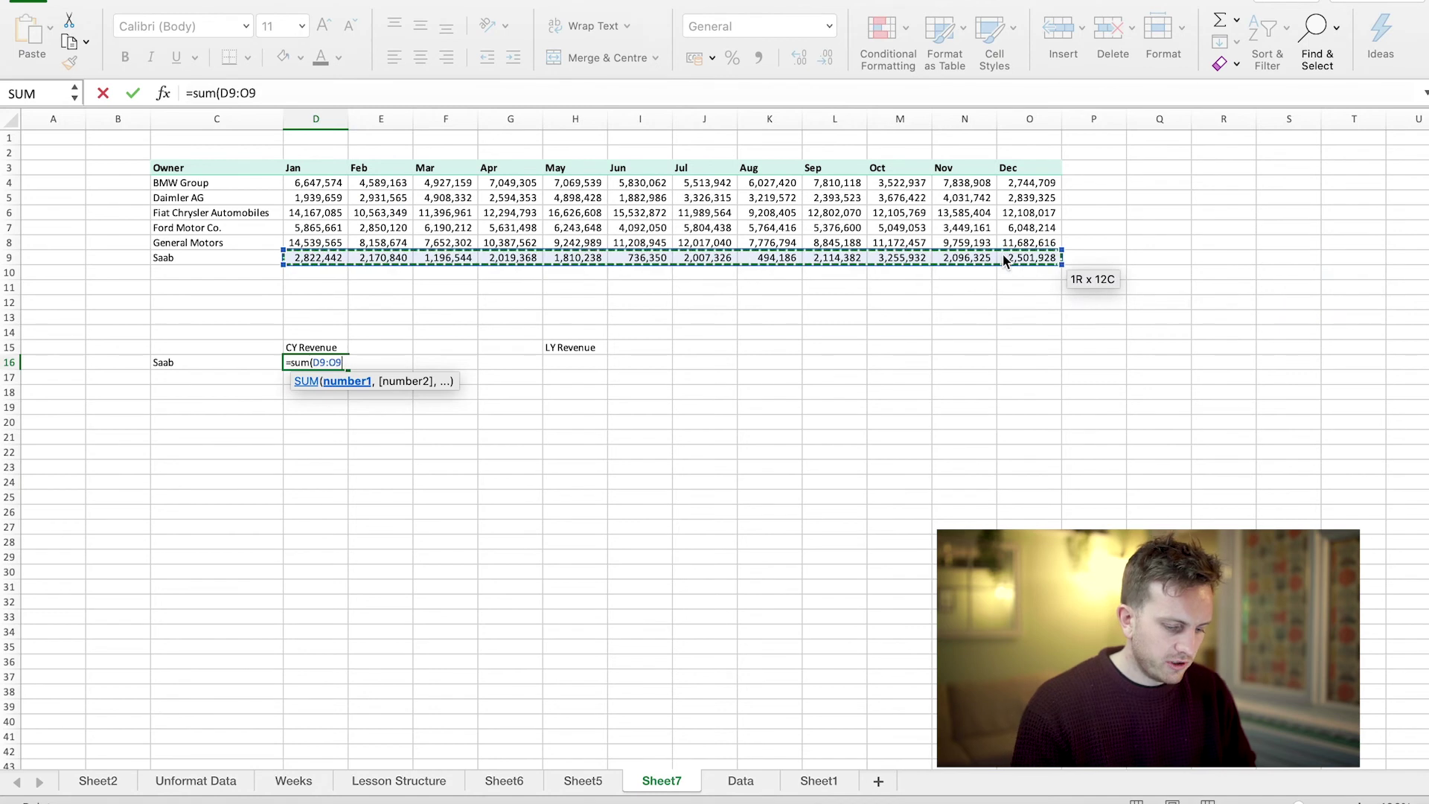
{"action": "key", "text": "Return"}
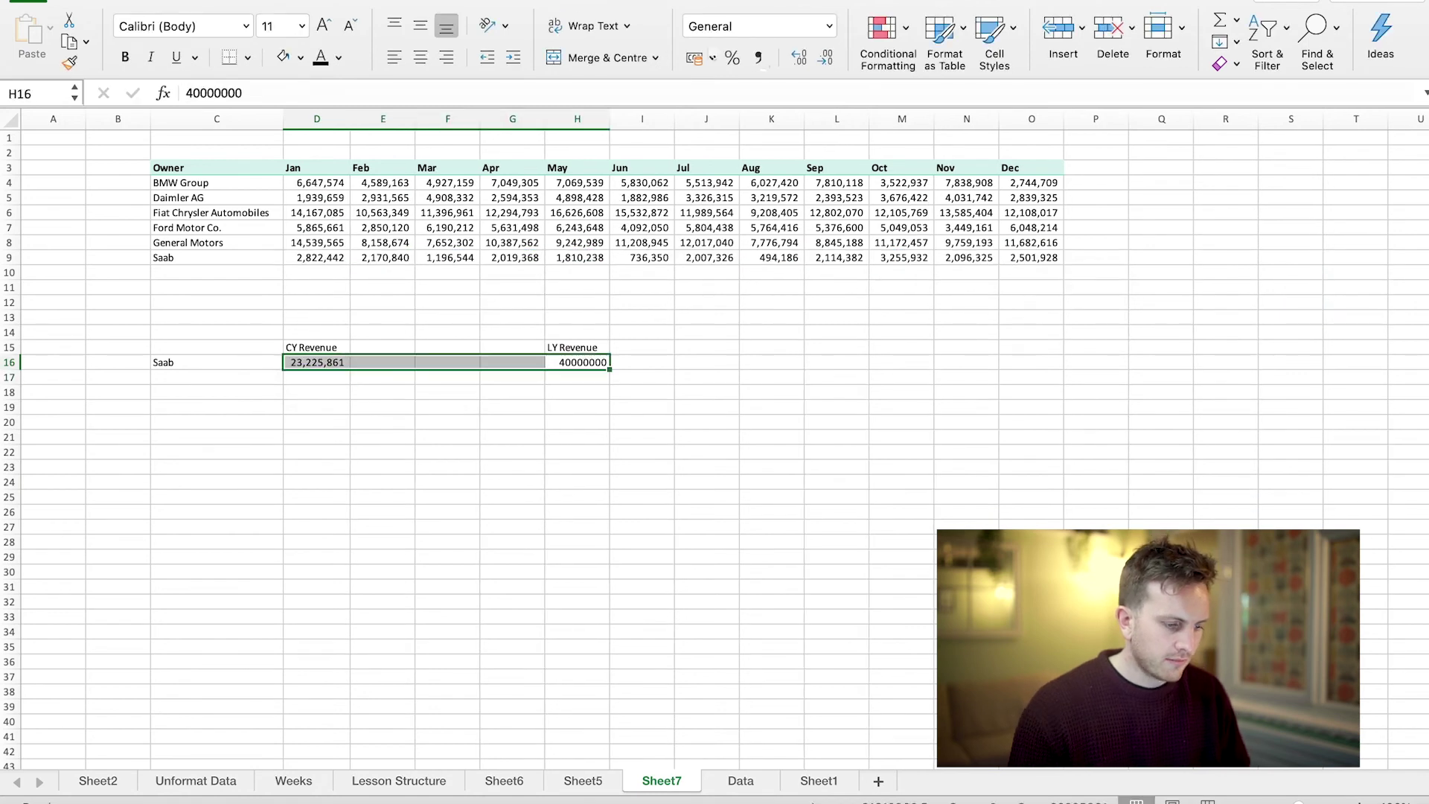
Format the Saab revenue cells D16:H16 with thousands separators and no decimal places
{"action": "left_click", "coordinate": [758, 57]}
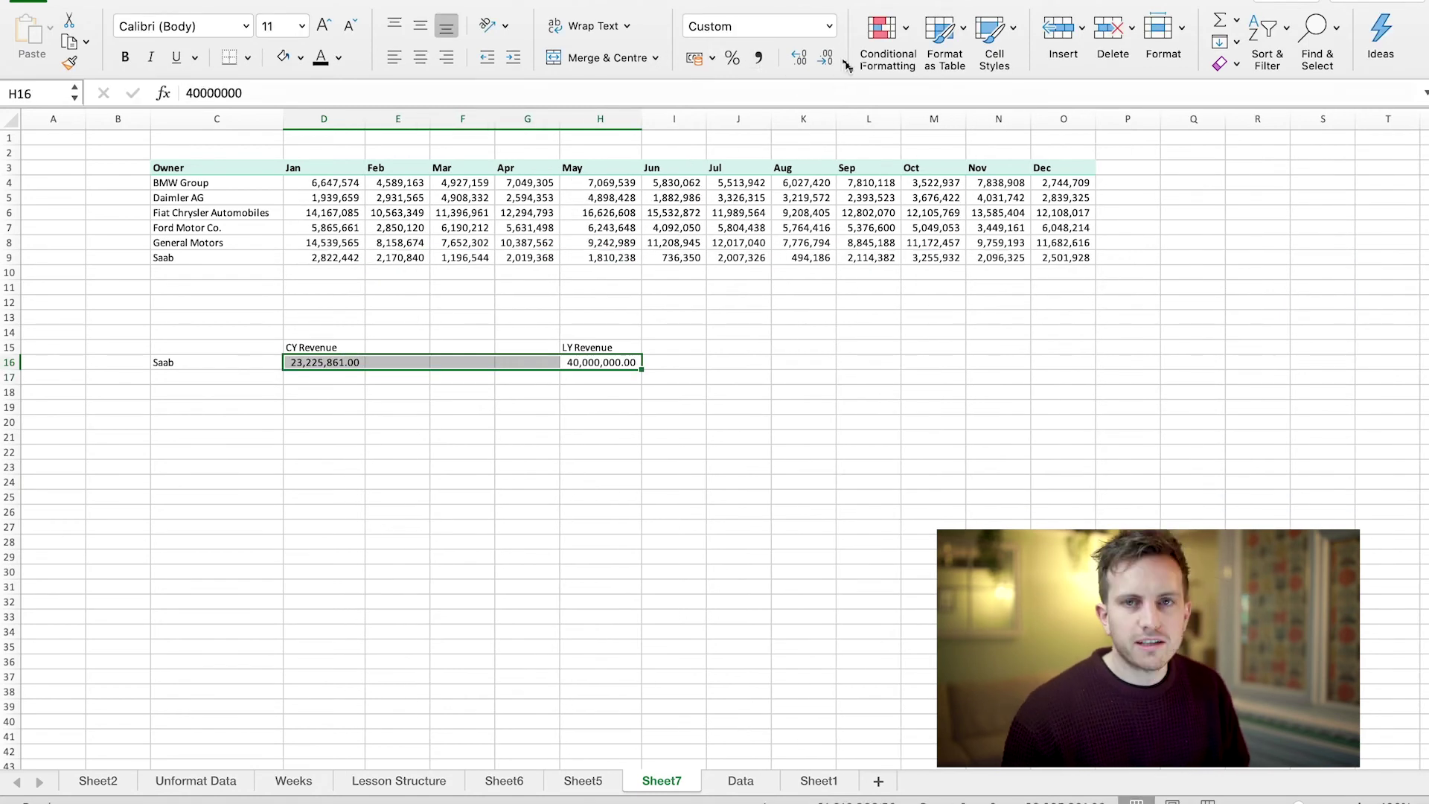
{"action": "left_click", "coordinate": [824, 57]}
{"action": "left_click", "coordinate": [825, 57]}
{"action": "left_click", "coordinate": [674, 586]}
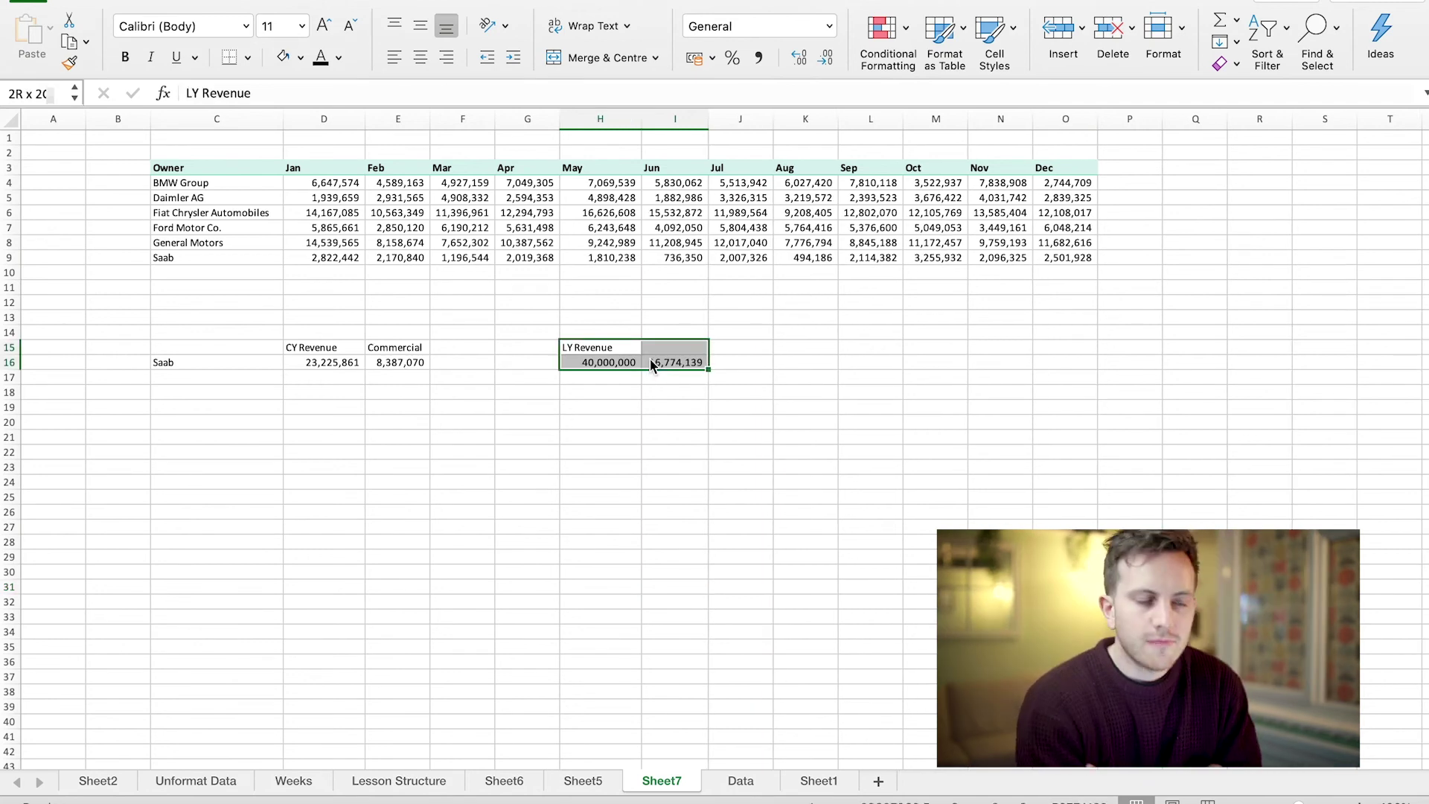
Move the LY Revenue block H15:I16 one column over to I15:J16 and enter the heading "Subtotal" in F15
{"action": "left_click_drag", "start_coordinate": [652, 366], "coordinate": [708, 363]}
{"action": "left_click", "coordinate": [463, 380]}
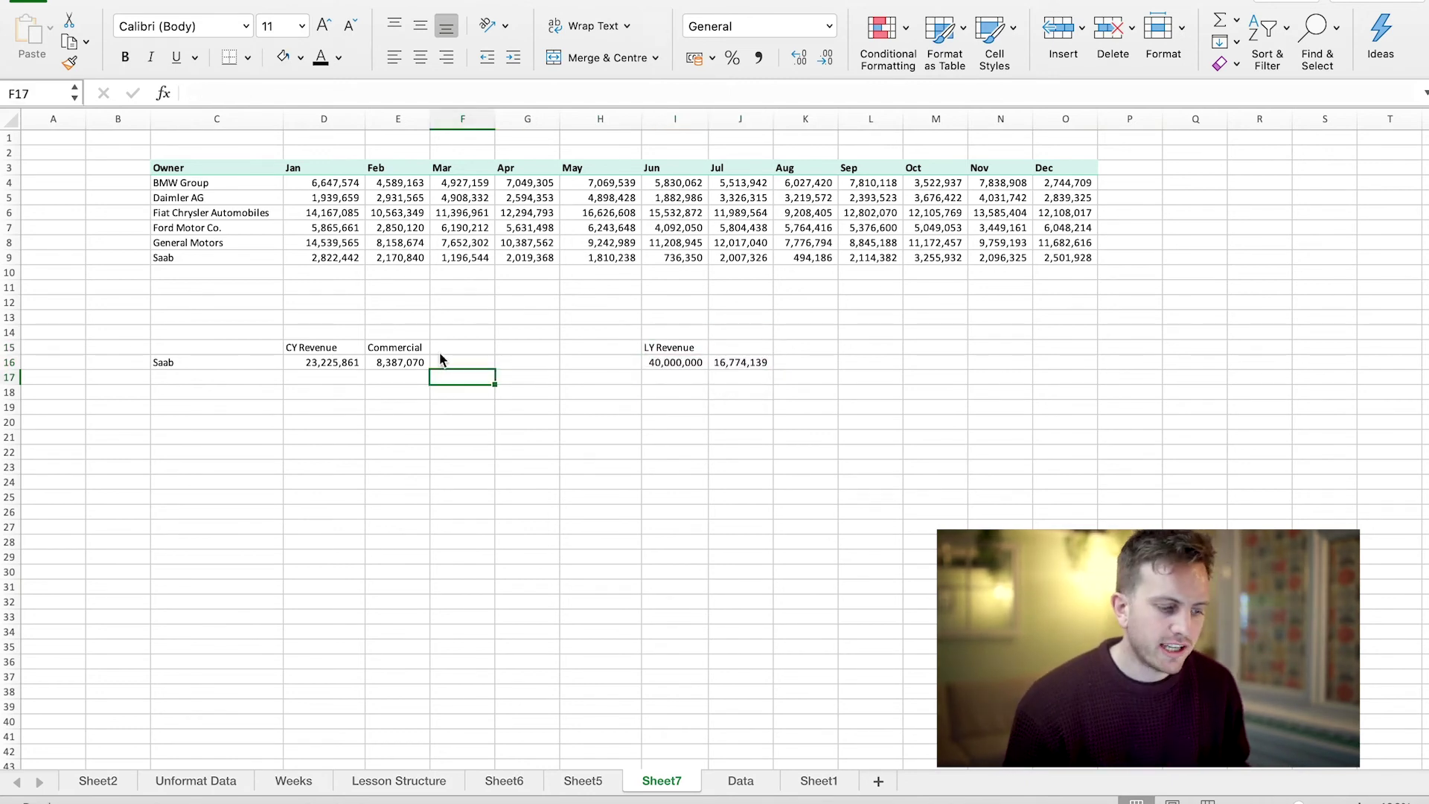
{"action": "left_click", "coordinate": [461, 348]}
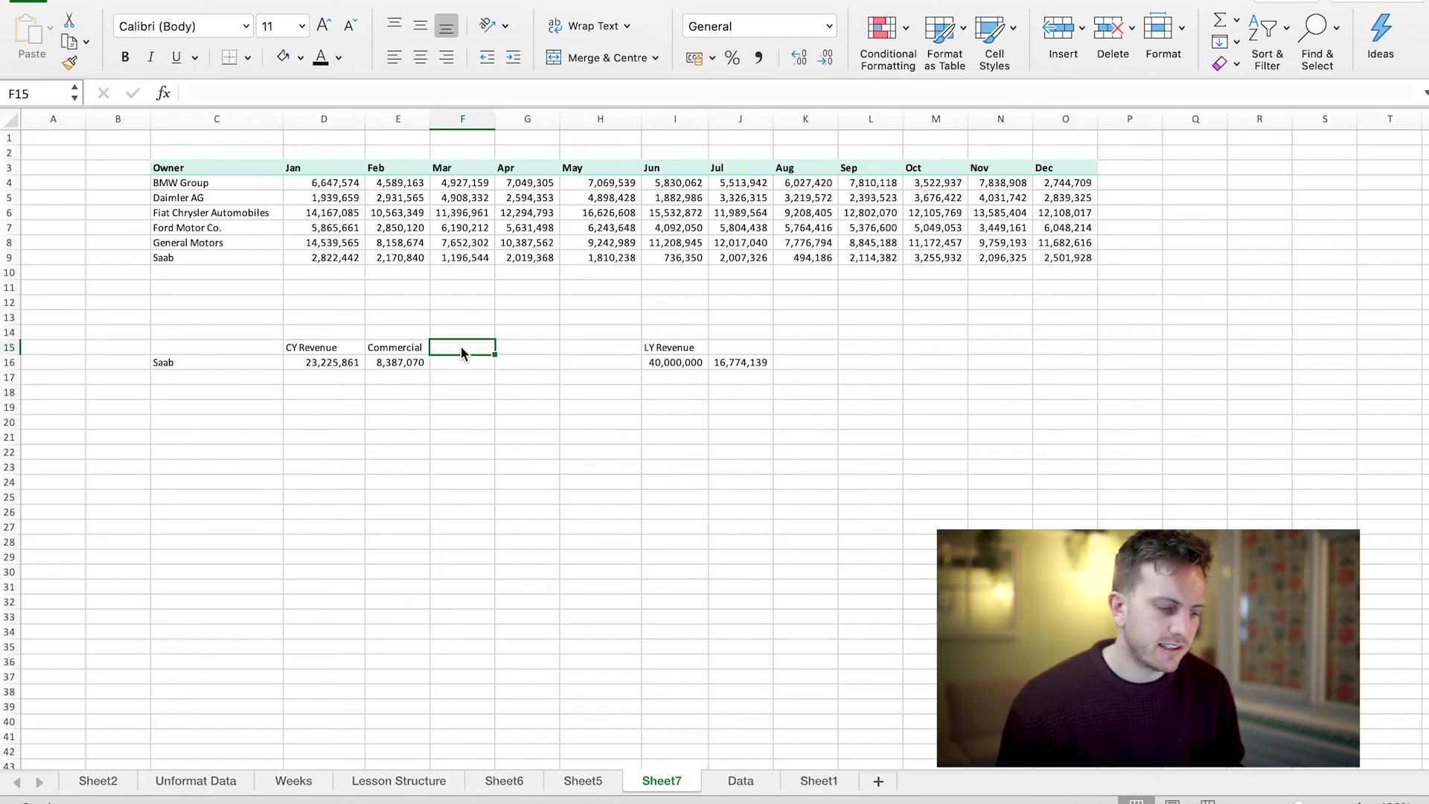
{"action": "type", "text": "Subtotal"}
{"action": "key", "text": "Return"}
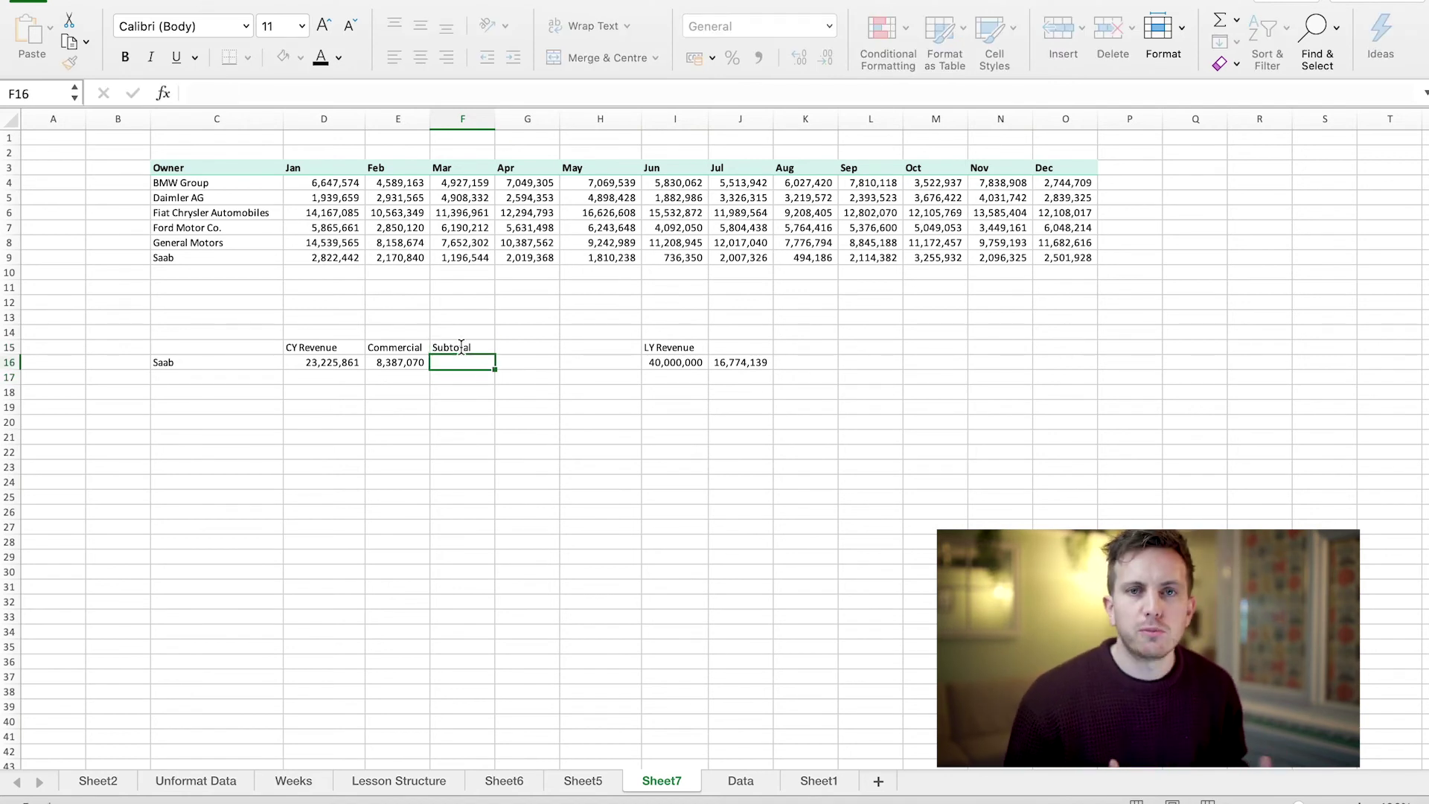
Calculate the Saab subtotal in F16 by adding D16 and E16
{"action": "type", "text": "="}
{"action": "left_click", "coordinate": [402, 363]}
{"action": "type", "text": "+"}
{"action": "left_click", "coordinate": [294, 363]}
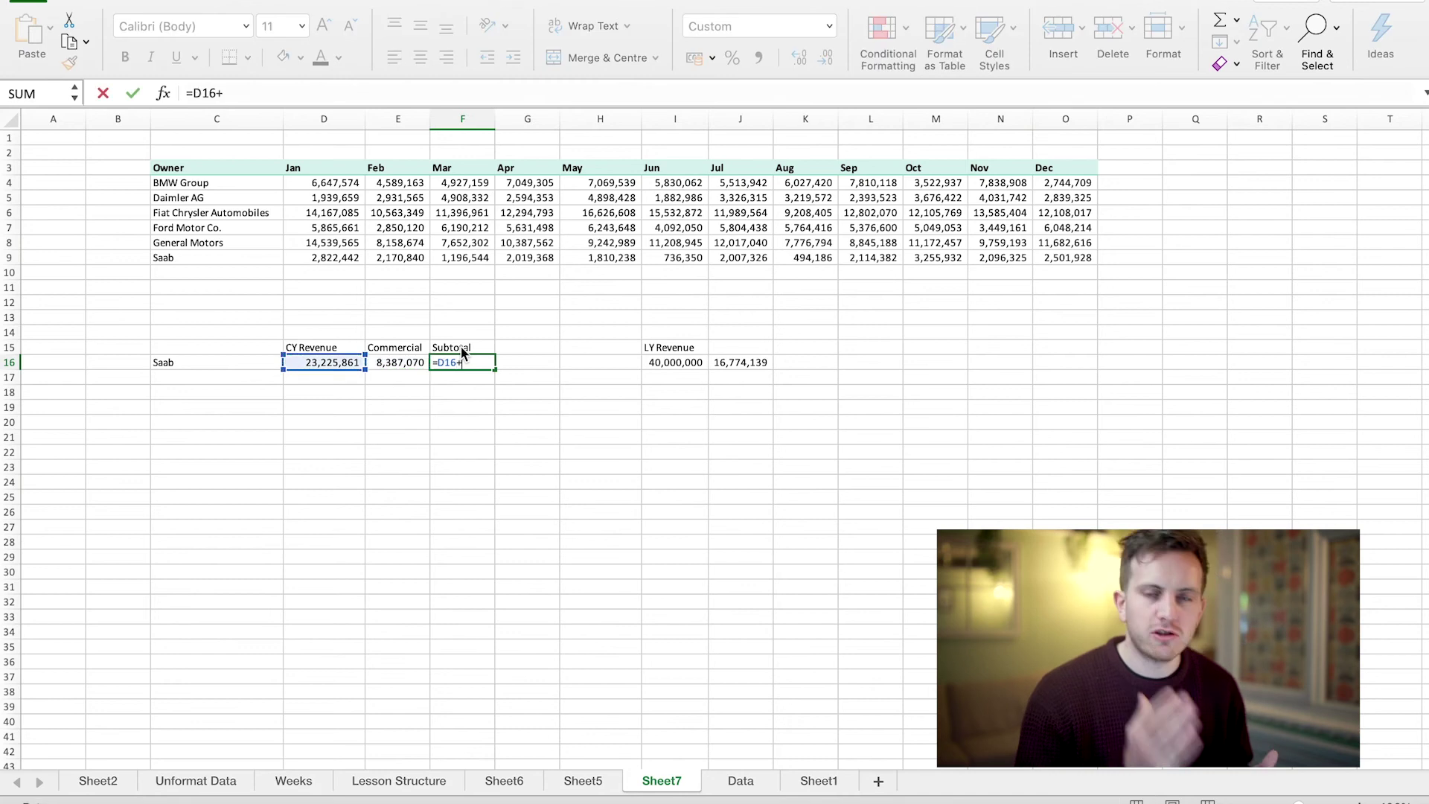
{"action": "key", "text": "Return"}
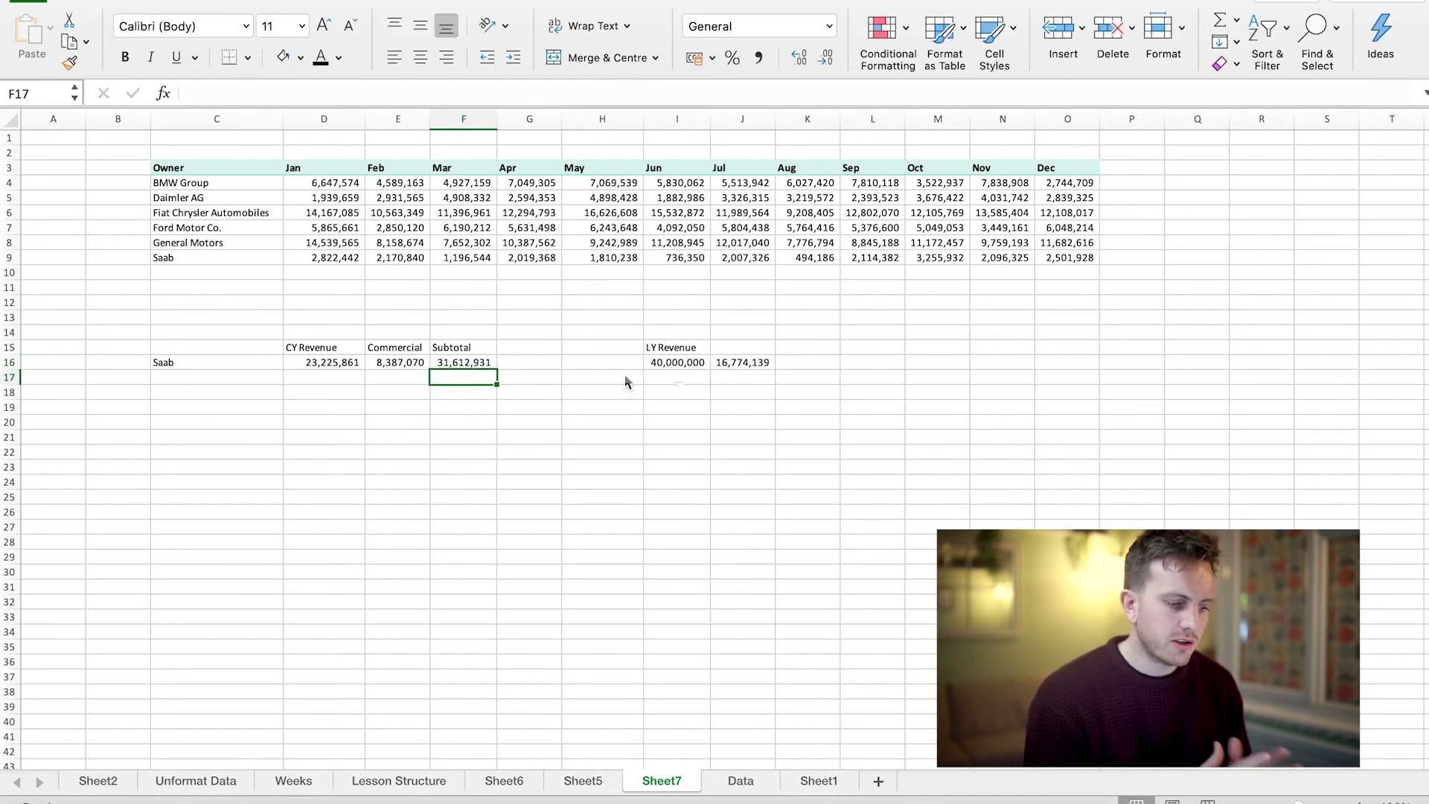
{"action": "left_click", "coordinate": [756, 364]}
{"action": "left_click", "coordinate": [297, 88]}
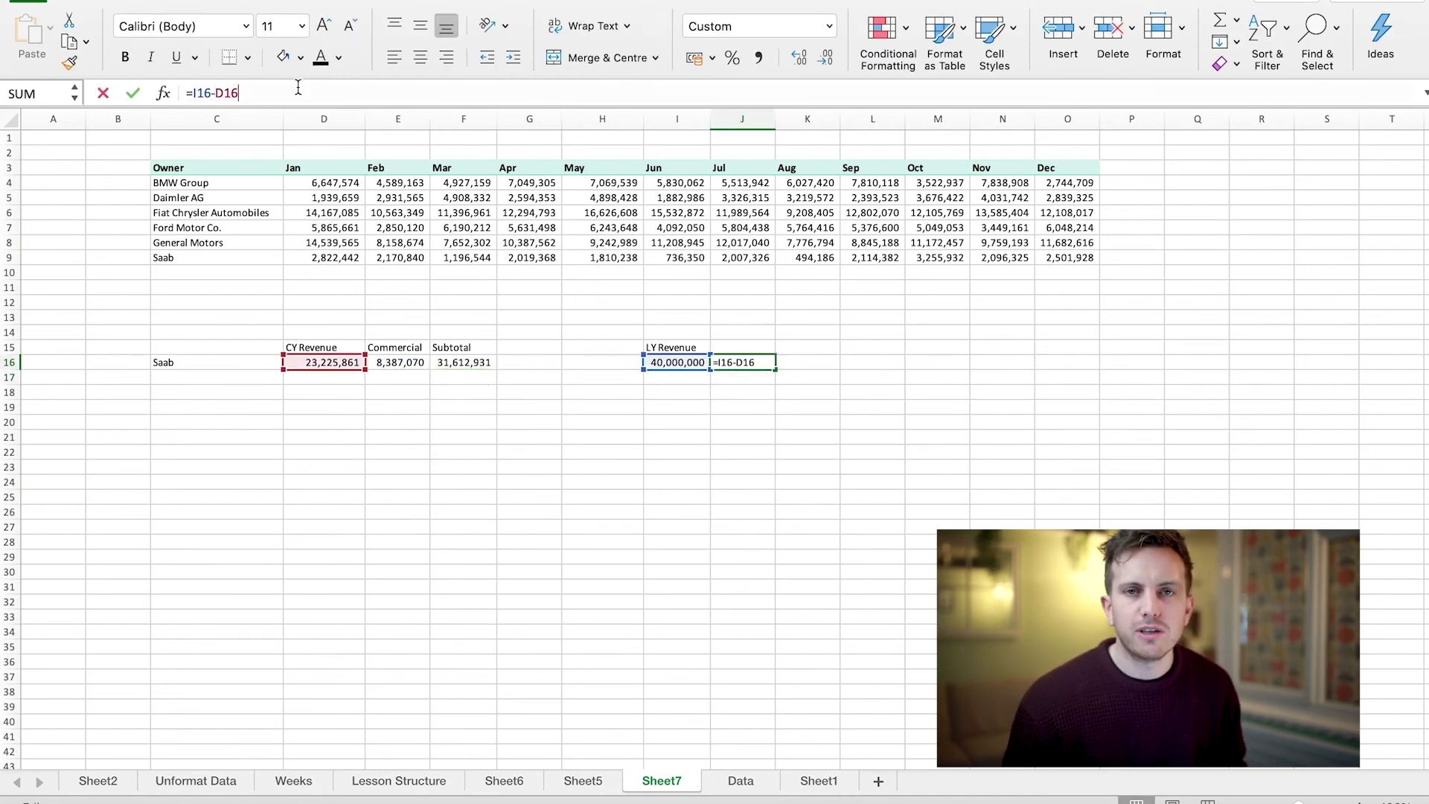
{"action": "type", "text": ")/2"}
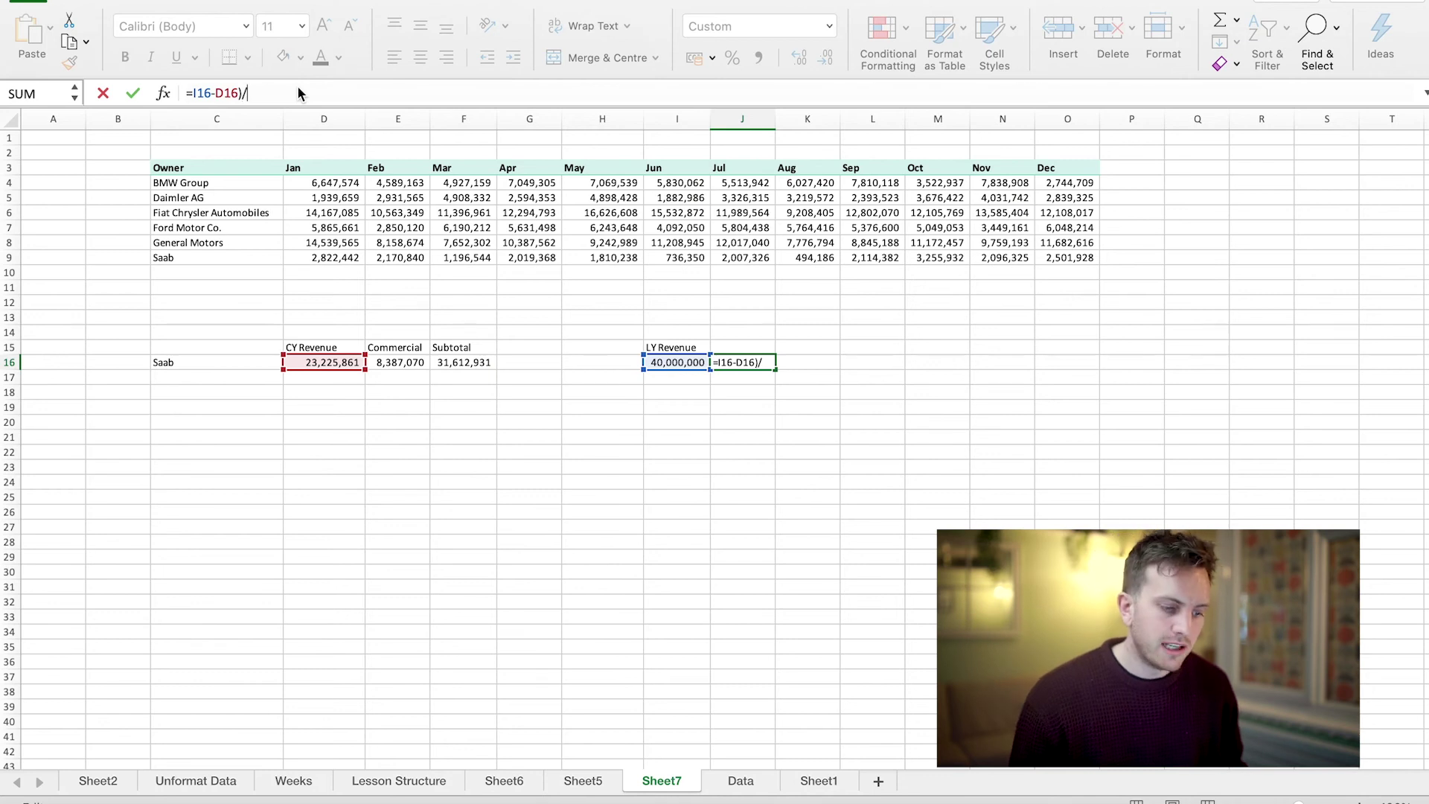
{"action": "left_click", "coordinate": [193, 93]}
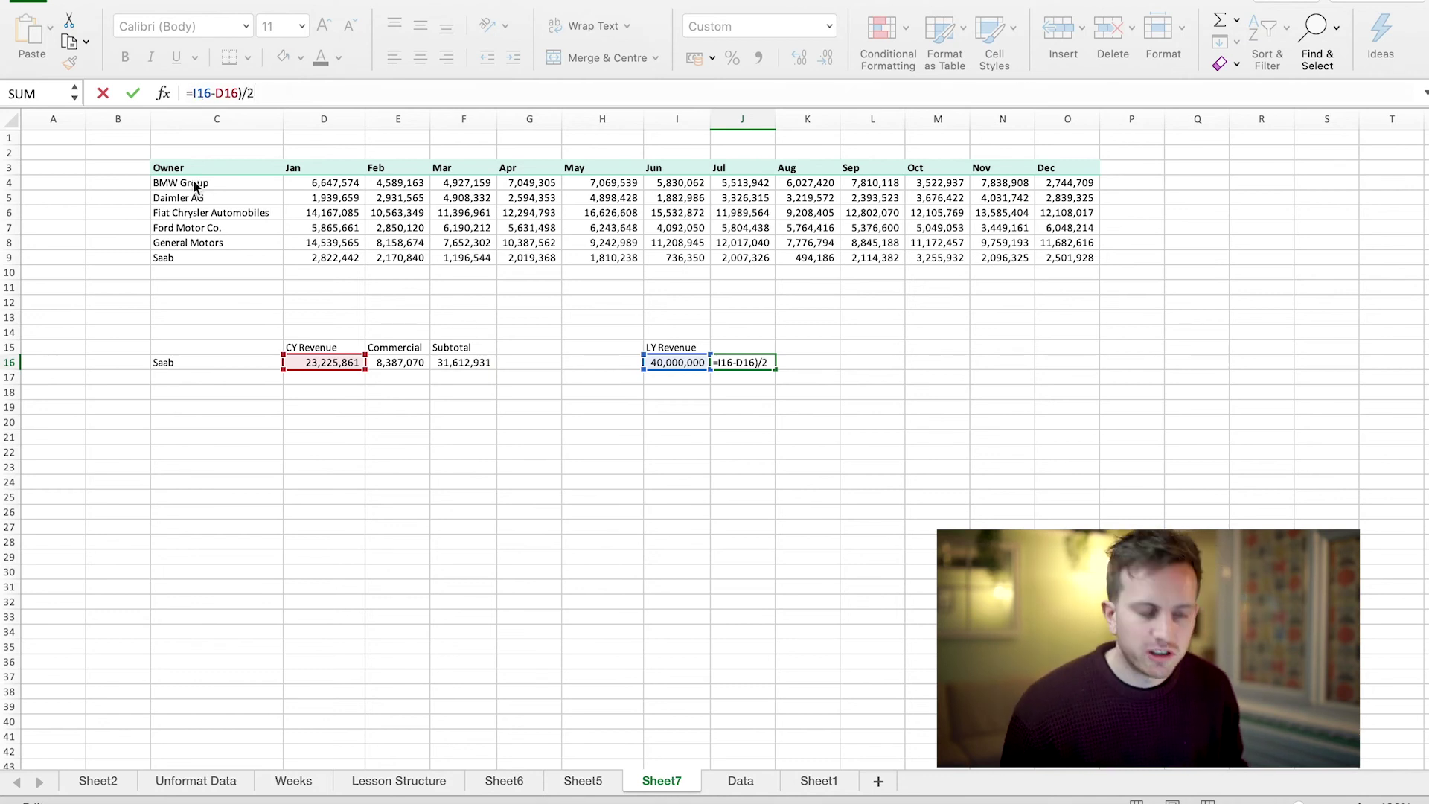
{"action": "type", "text": "("}
{"action": "left_click", "coordinate": [132, 93]}
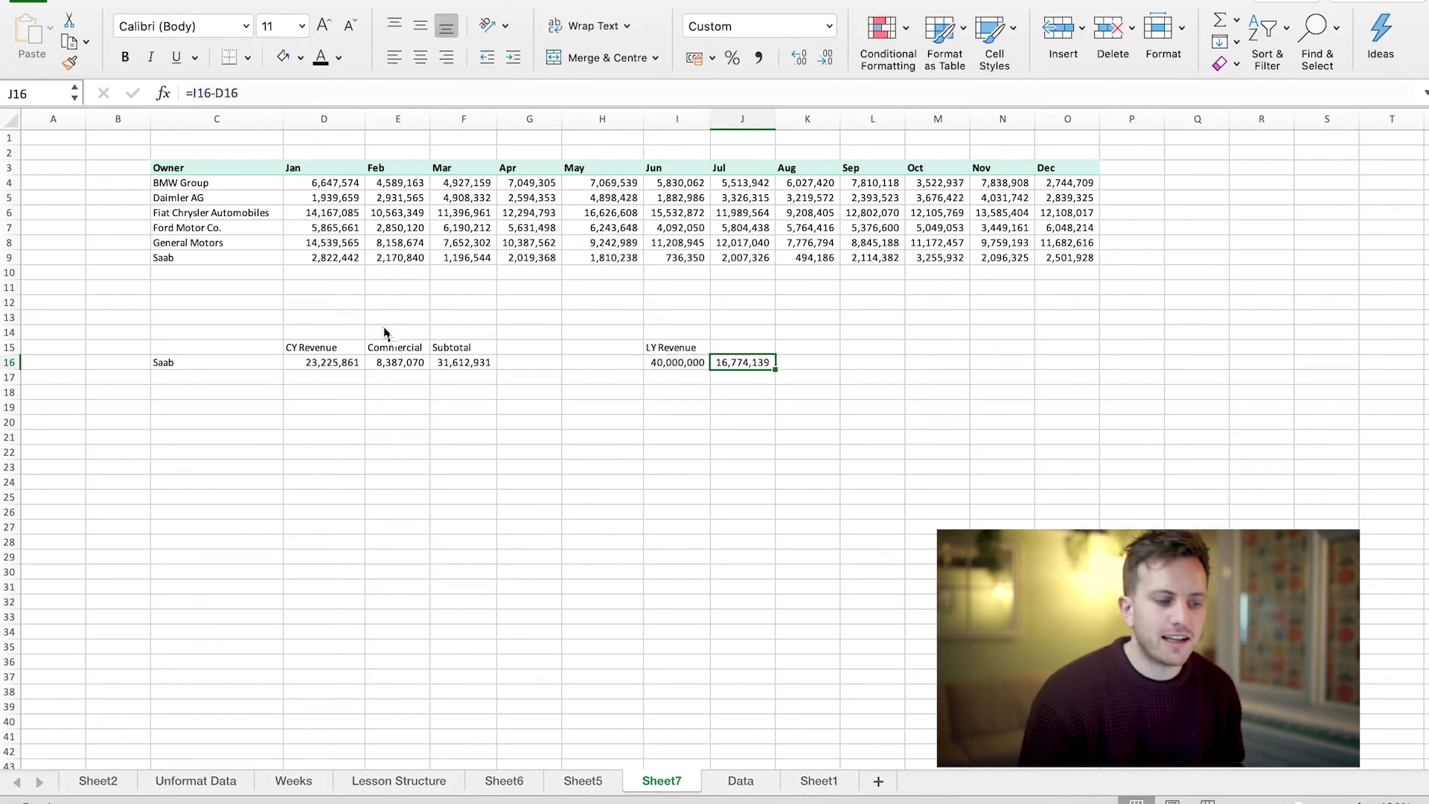
Enter the headings "Yield" in G15 and "Volume" in H15
{"action": "left_click", "coordinate": [402, 365]}
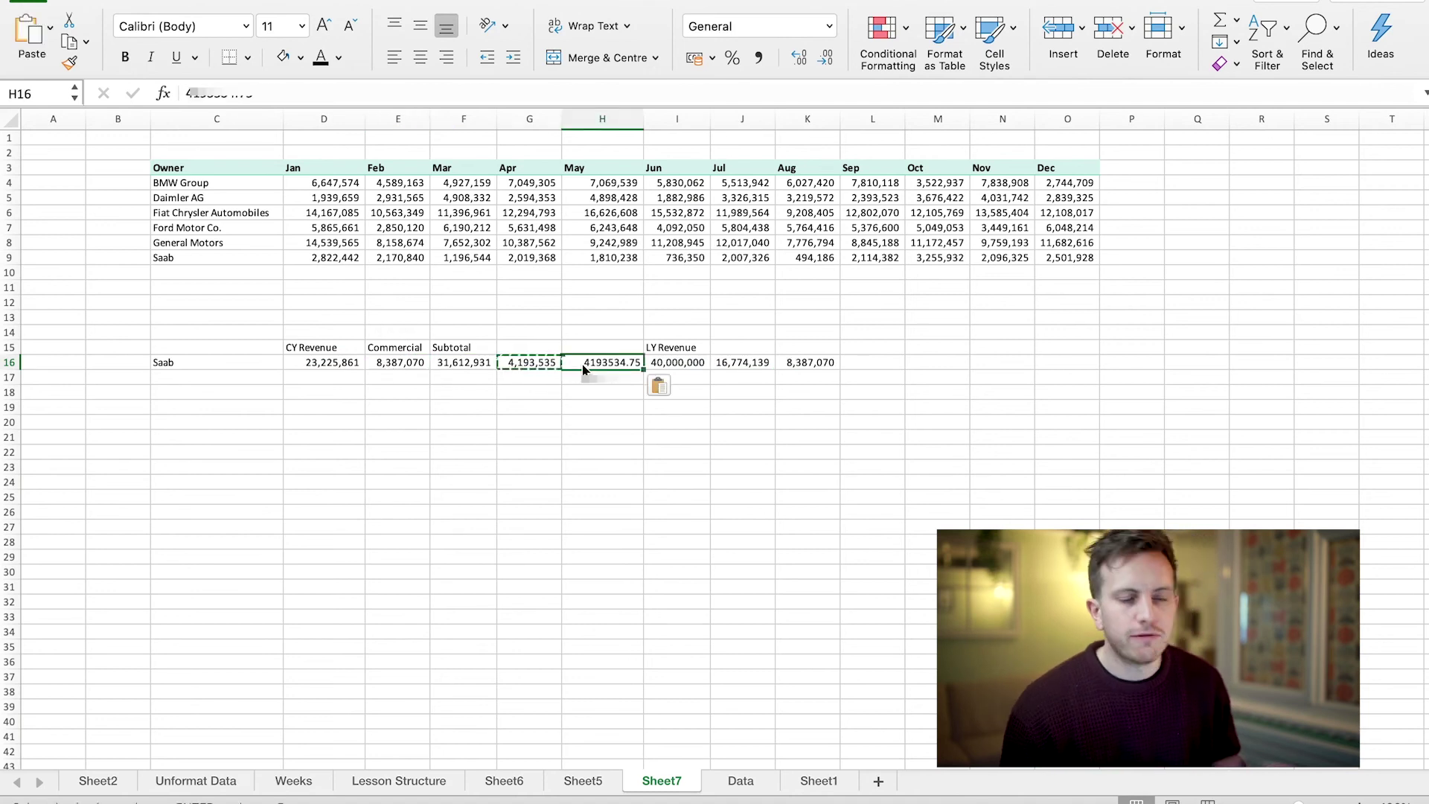
{"action": "left_click", "coordinate": [555, 347]}
{"action": "type", "text": "Yield"}
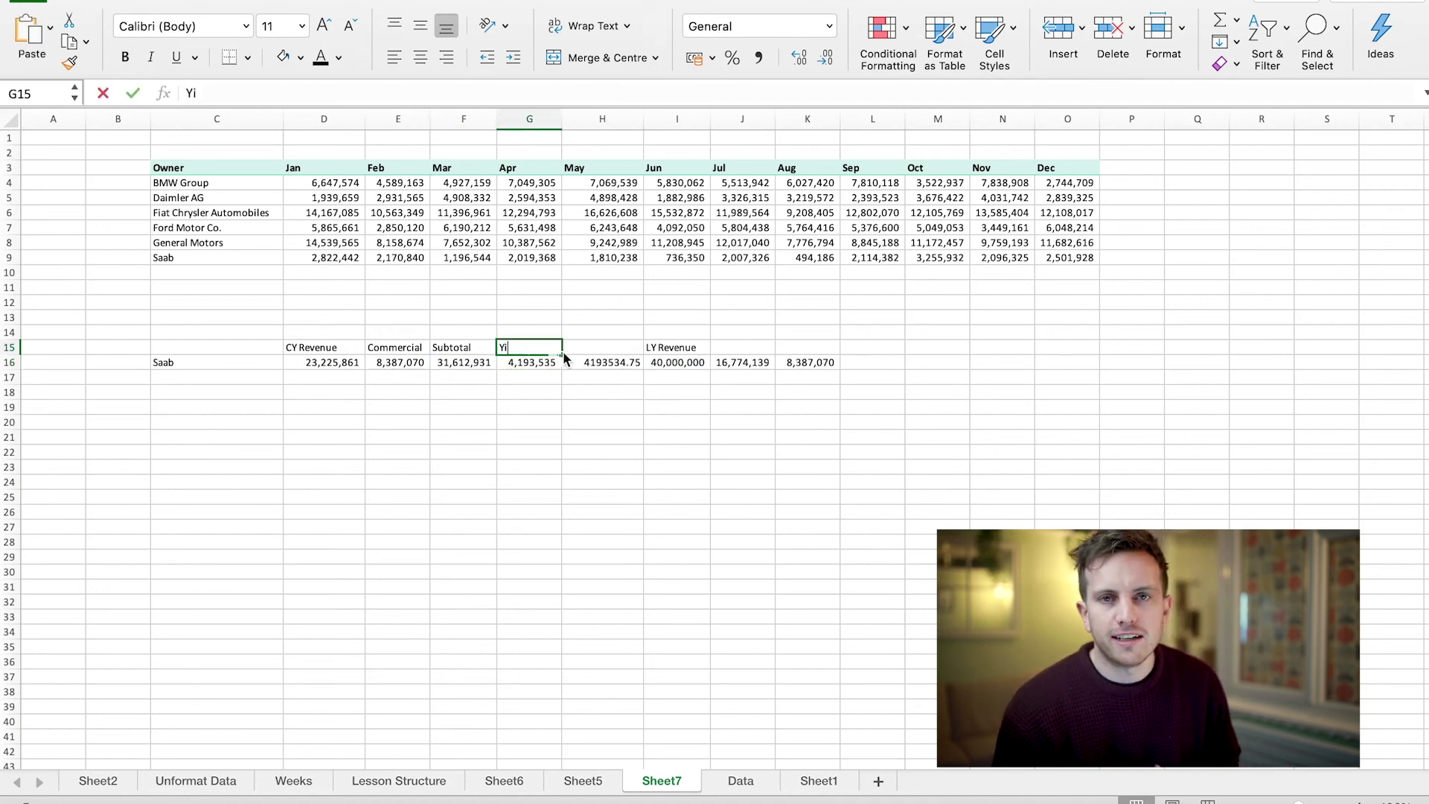
{"action": "key", "text": "Tab"}
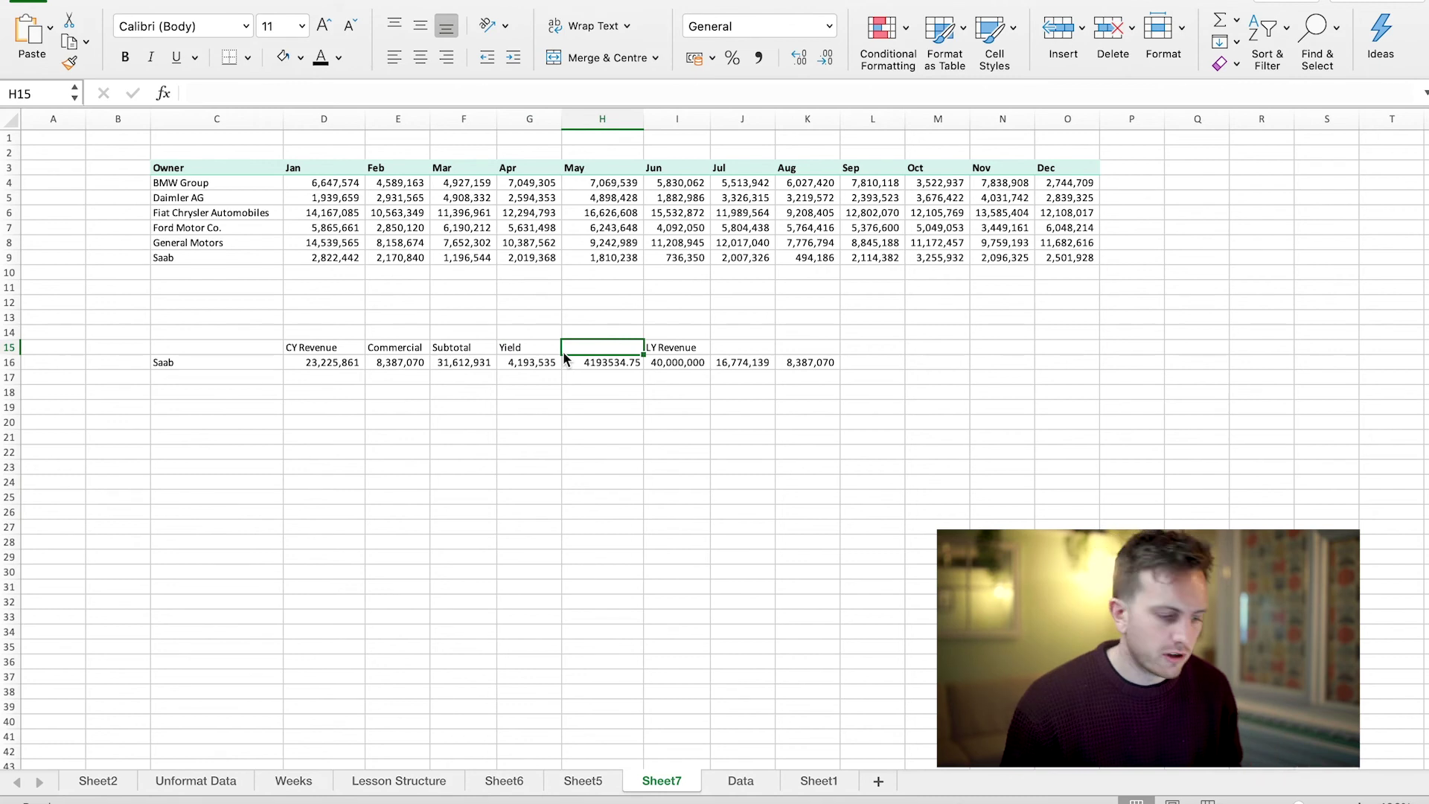
{"action": "type", "text": "Volume"}
{"action": "left_click", "coordinate": [557, 363]}
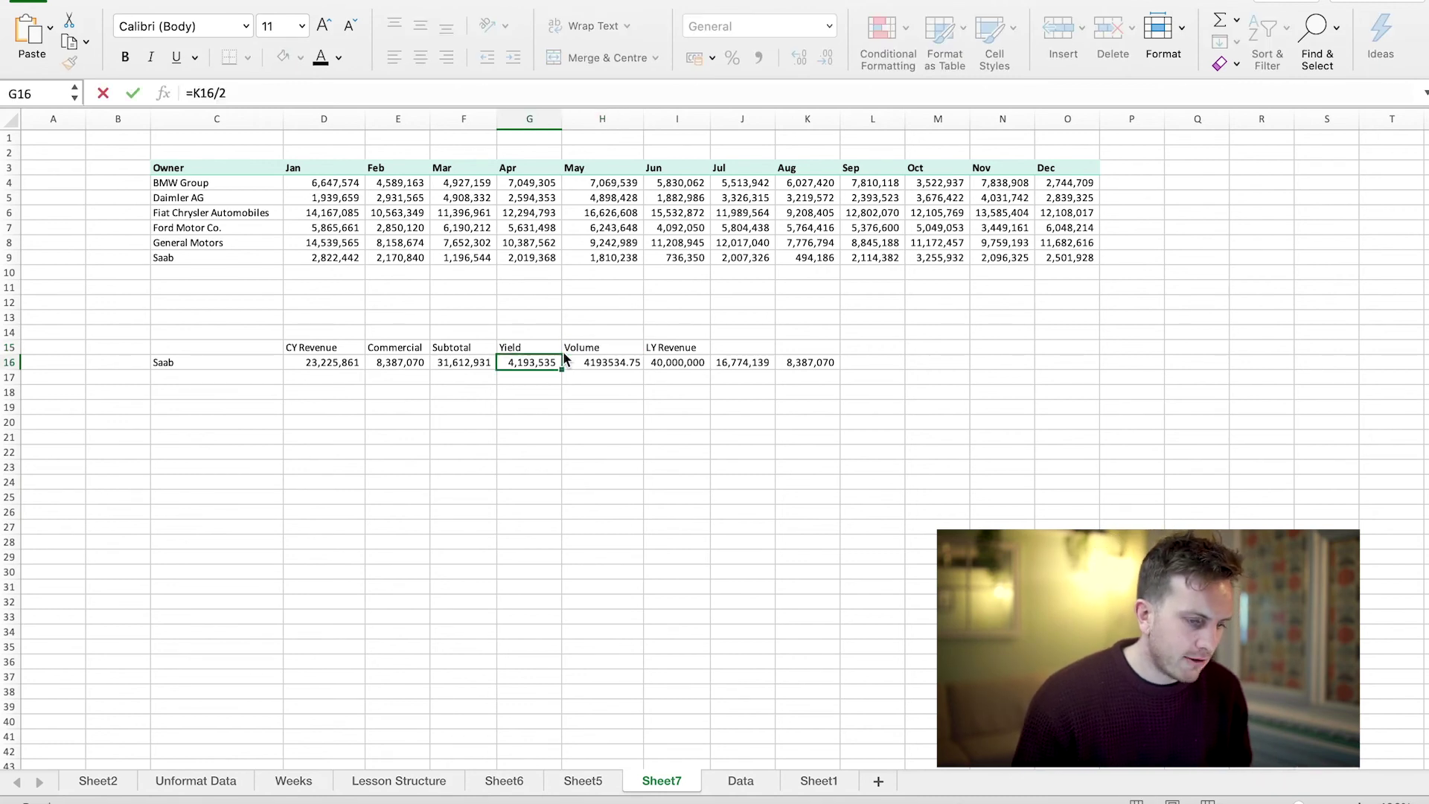
Insert a waterfall chart based on the Saab range C15:I16
{"action": "left_click_drag", "start_coordinate": [562, 367], "coordinate": [692, 414]}
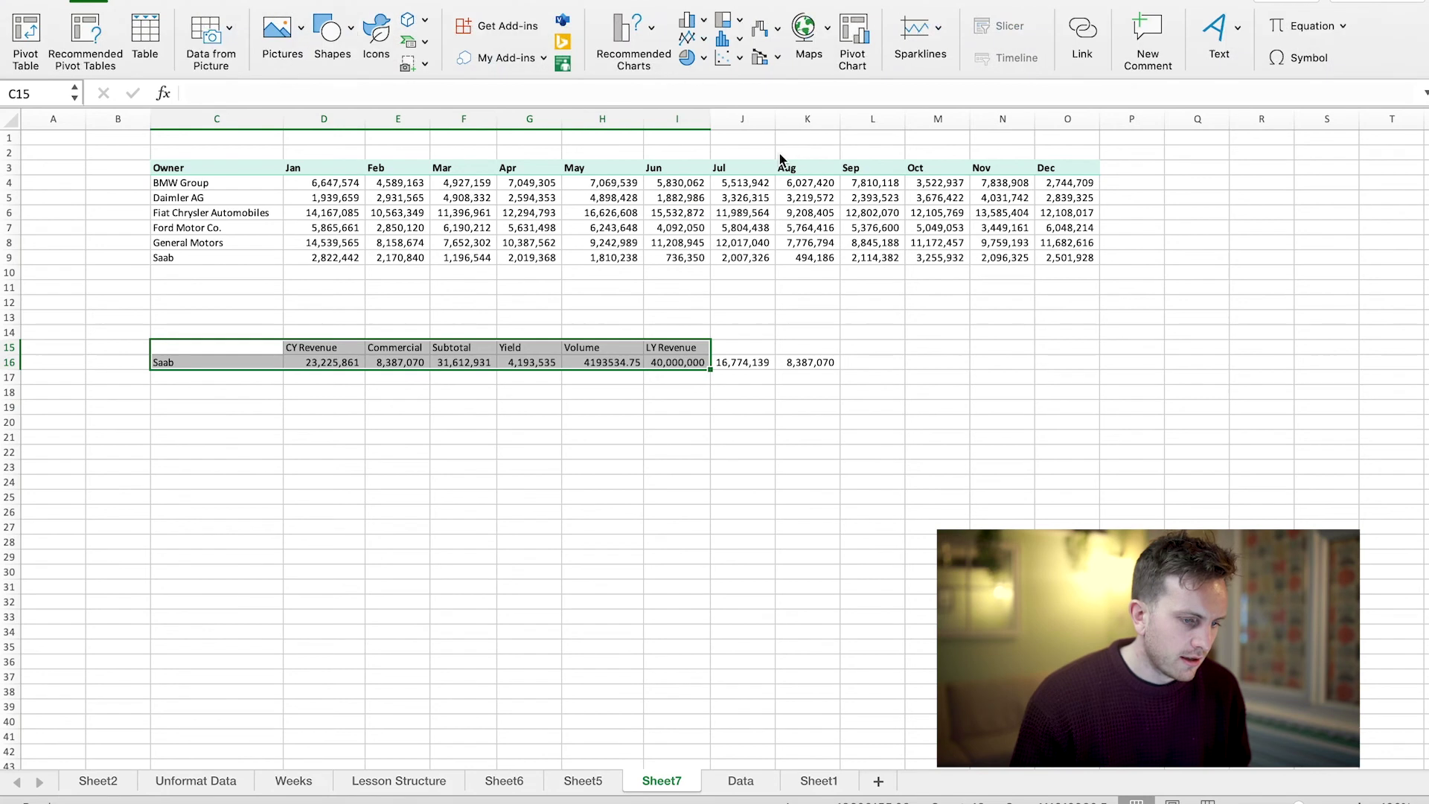
{"action": "left_click", "coordinate": [627, 41]}
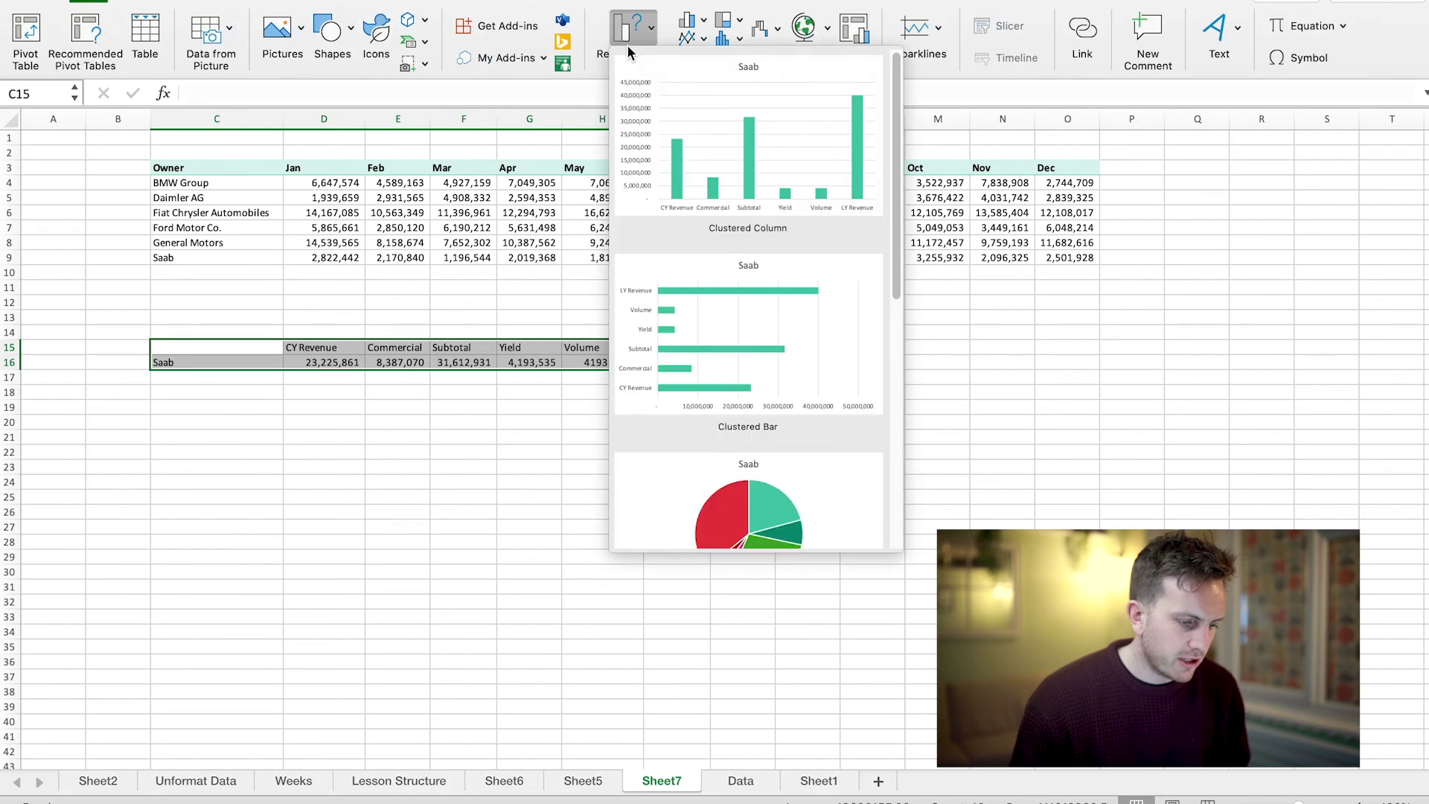
{"action": "scroll", "coordinate": [789, 492], "scroll_direction": "down", "scroll_amount": 5}
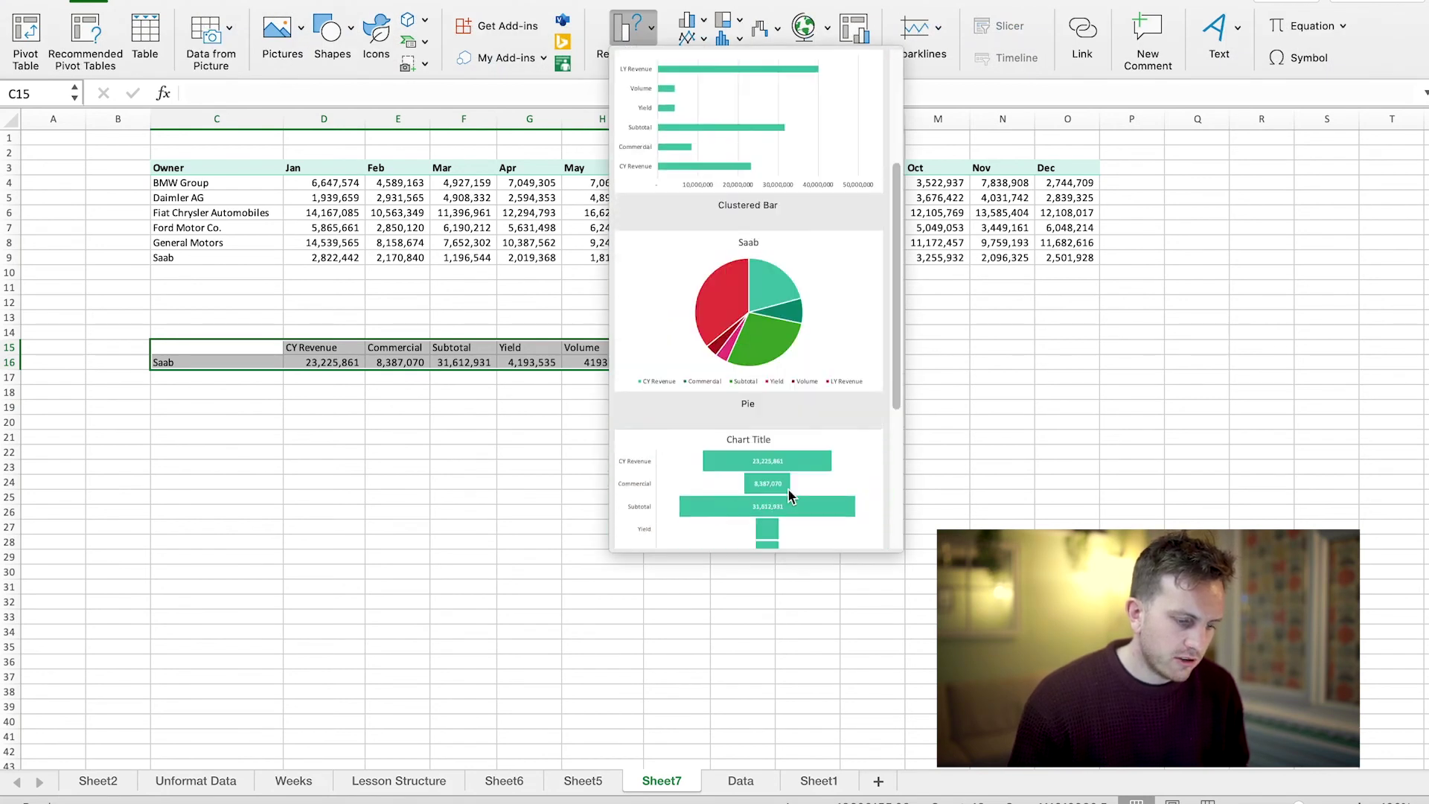
{"action": "scroll", "coordinate": [789, 491], "scroll_direction": "up", "scroll_amount": 5}
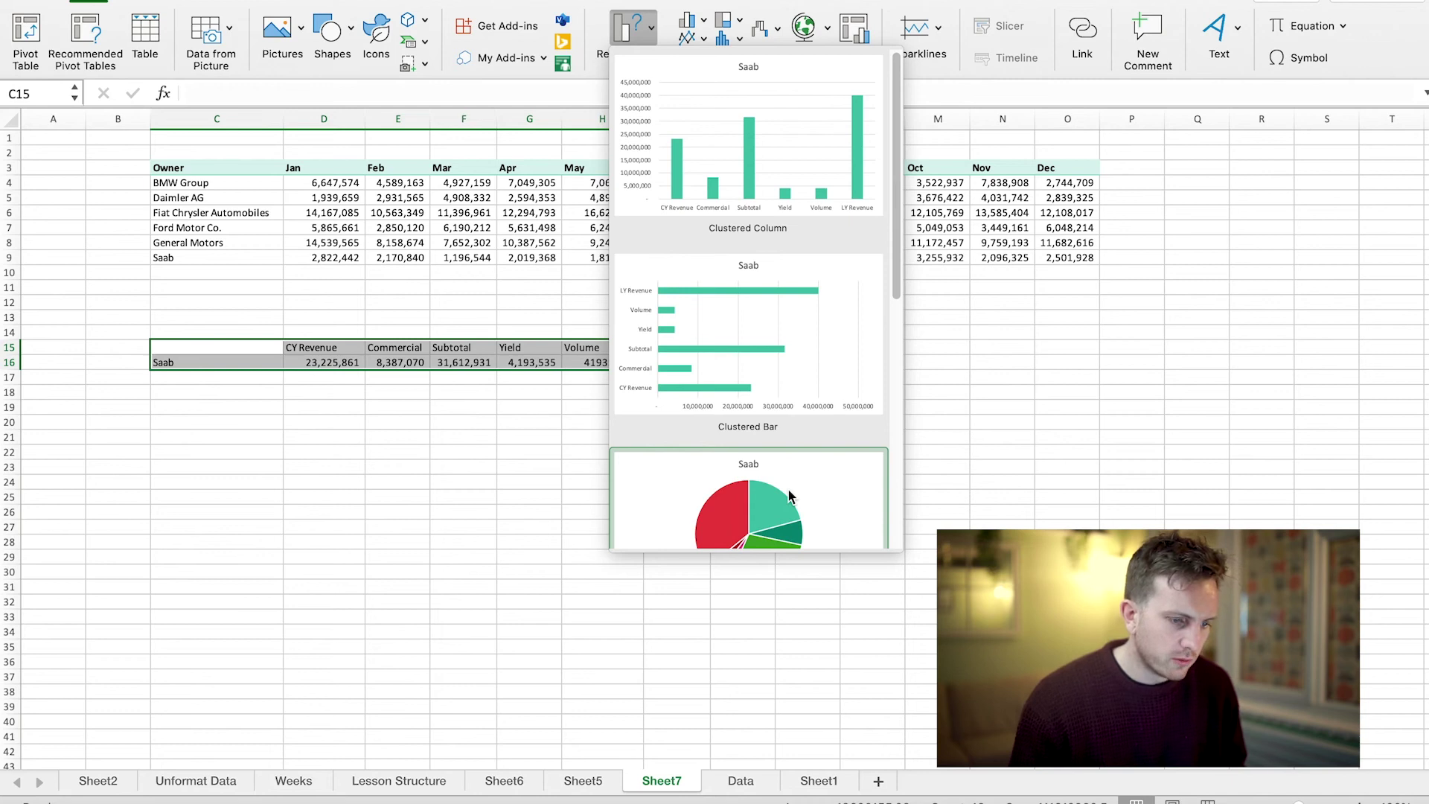
{"action": "left_click", "coordinate": [762, 29]}
{"action": "left_click", "coordinate": [811, 137]}
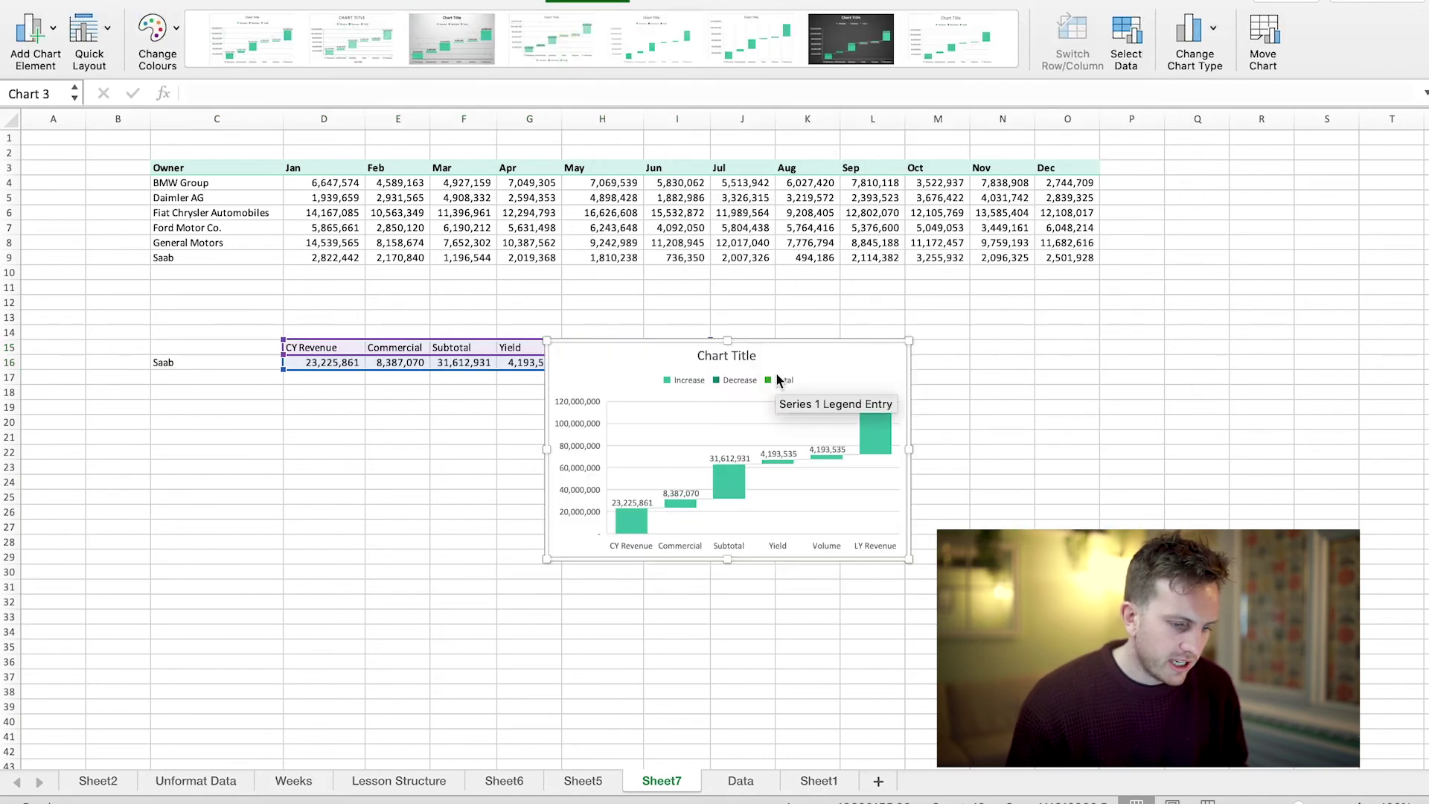
Place the waterfall chart beneath the Saab table and enlarge it to span about columns C to L, rows 18 to 36
{"action": "left_click_drag", "start_coordinate": [840, 361], "coordinate": [508, 423]}
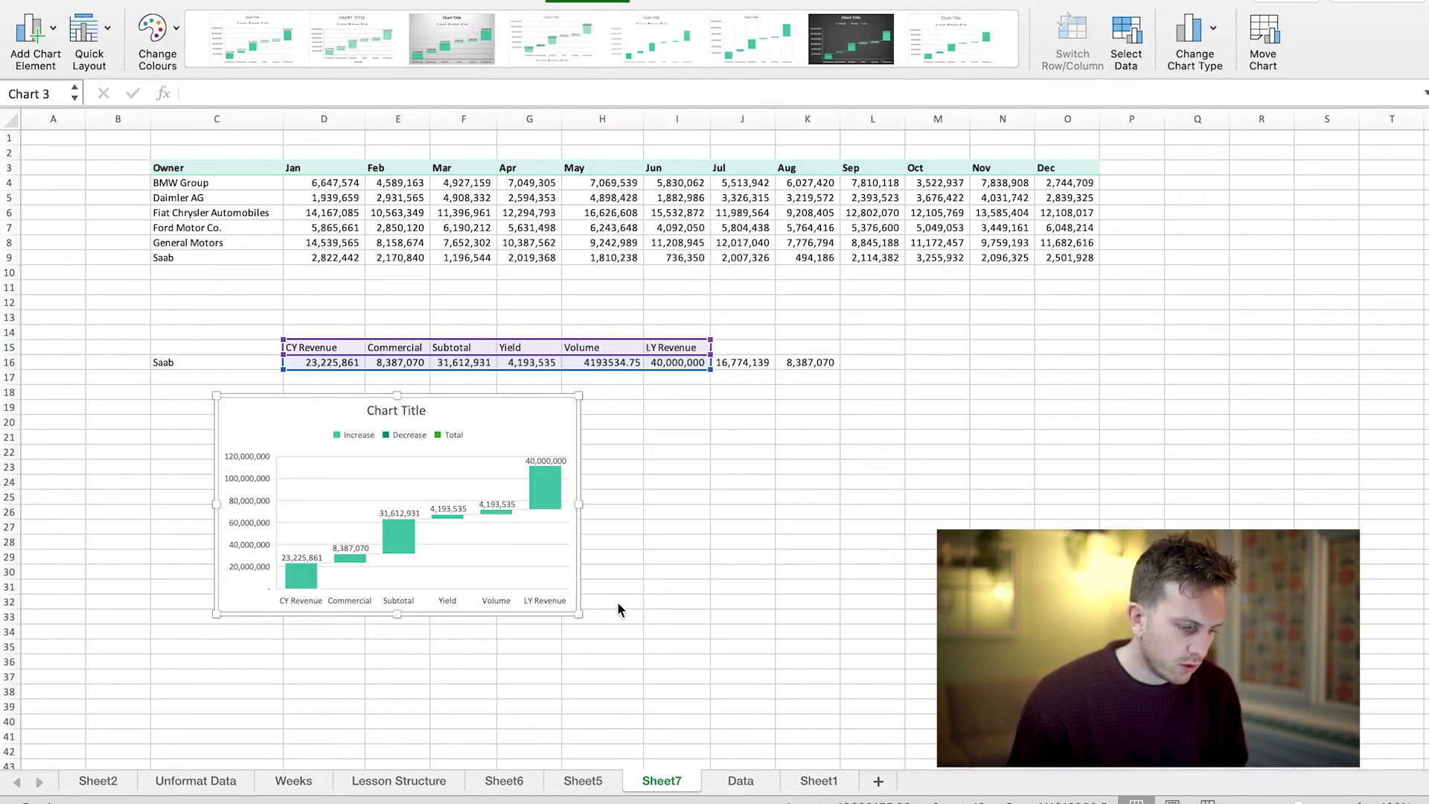
{"action": "left_click_drag", "start_coordinate": [583, 617], "coordinate": [922, 676]}
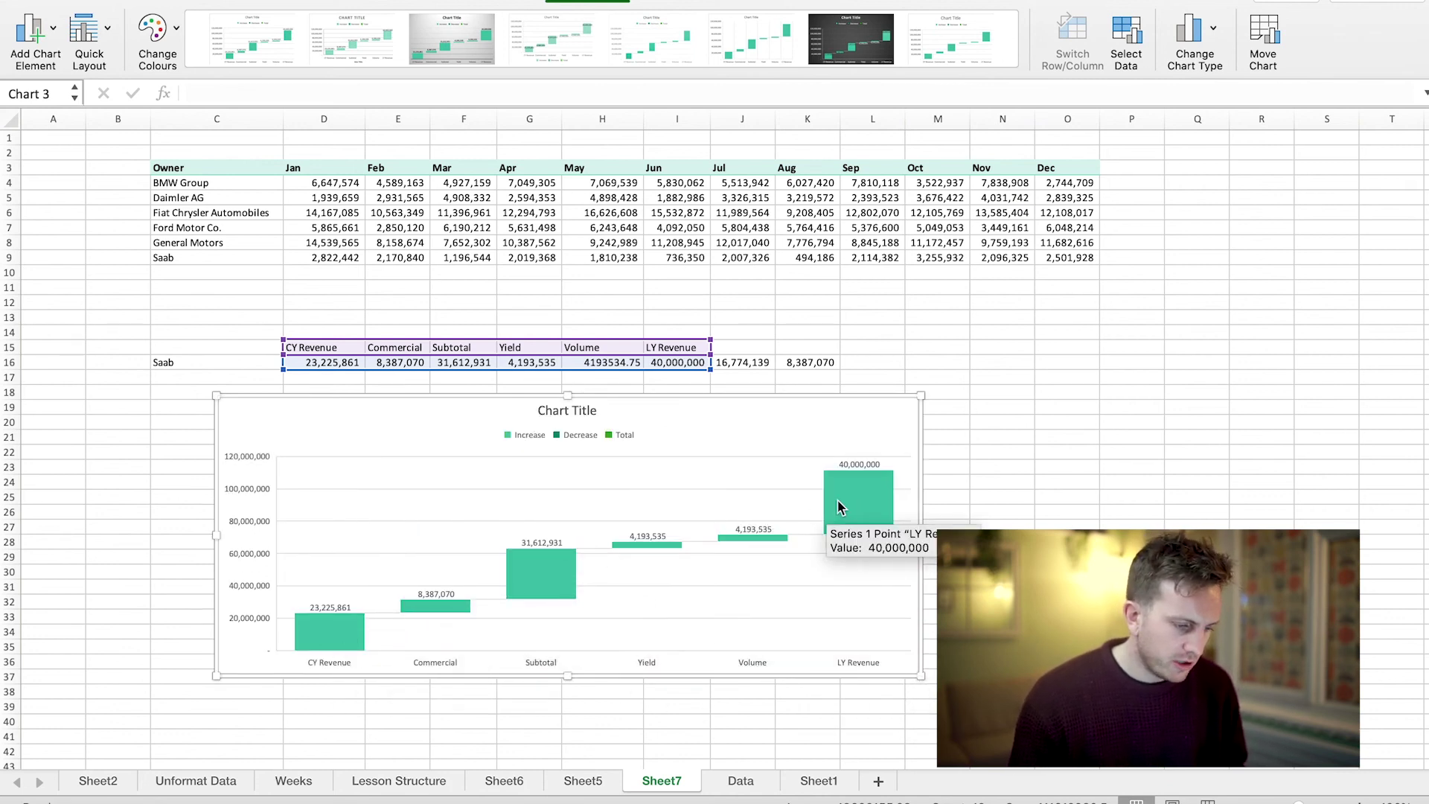
Set the waterfall chart's Subtotal data point as a total
{"action": "double_click", "coordinate": [550, 585]}
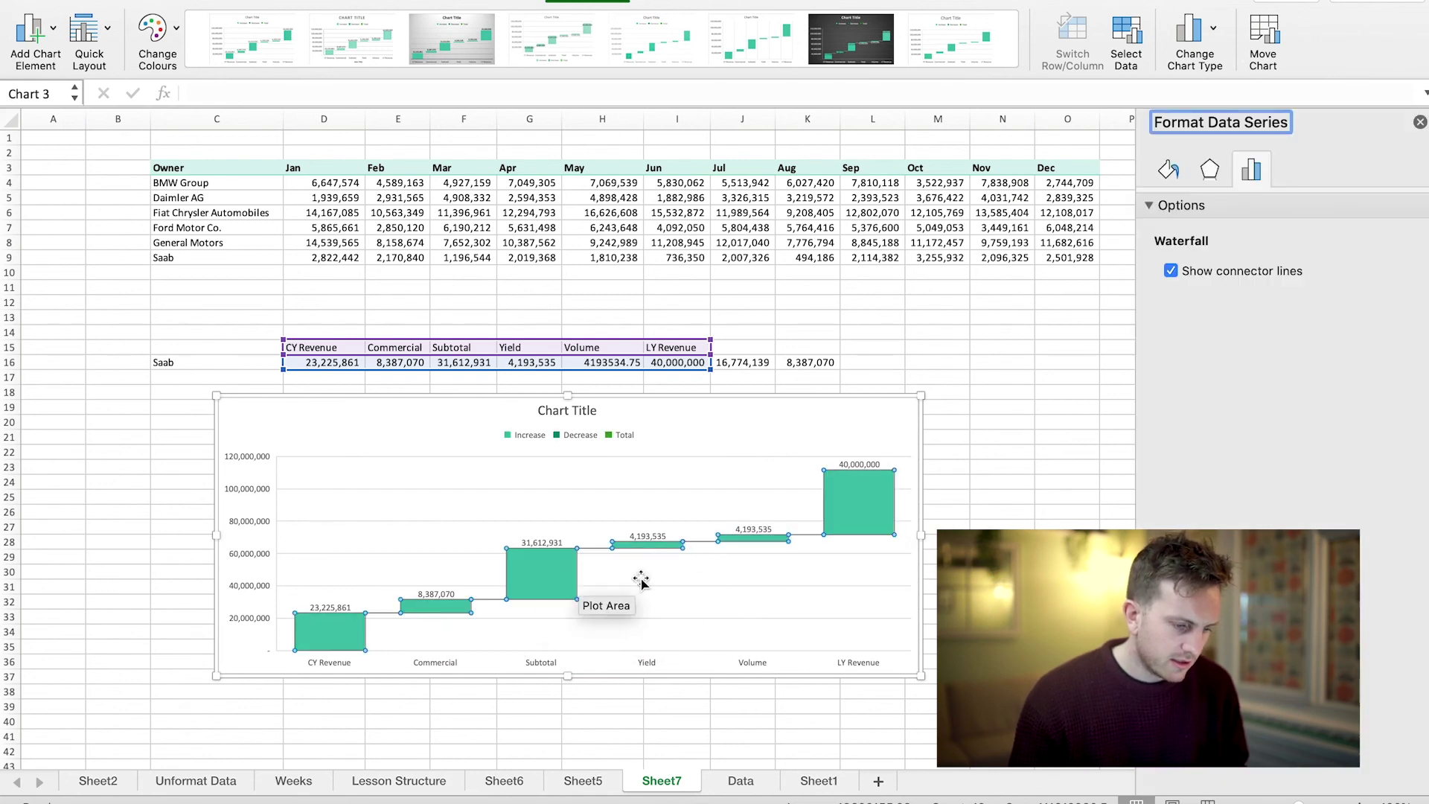
{"action": "left_click", "coordinate": [641, 582]}
{"action": "left_click", "coordinate": [542, 573]}
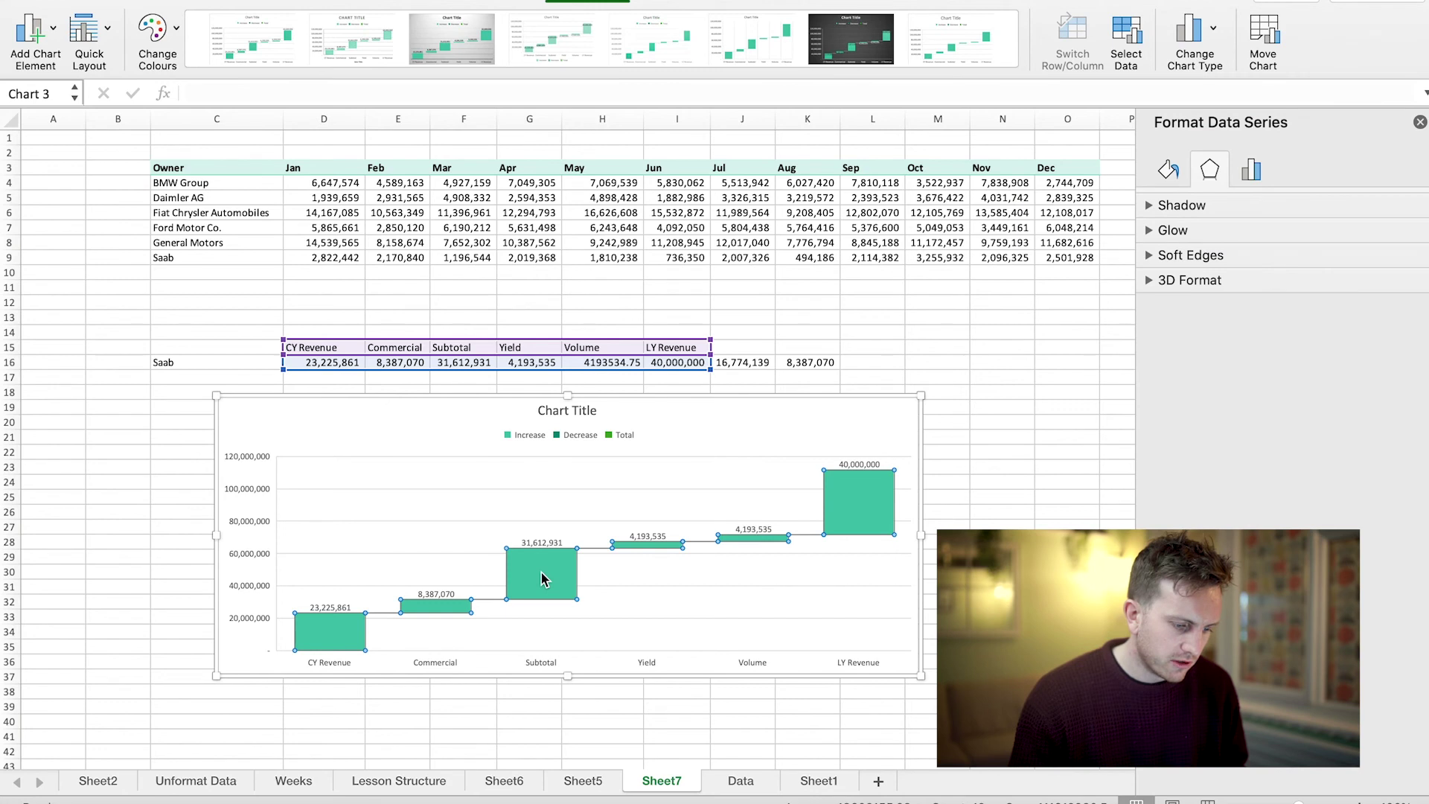
{"action": "left_click", "coordinate": [543, 575]}
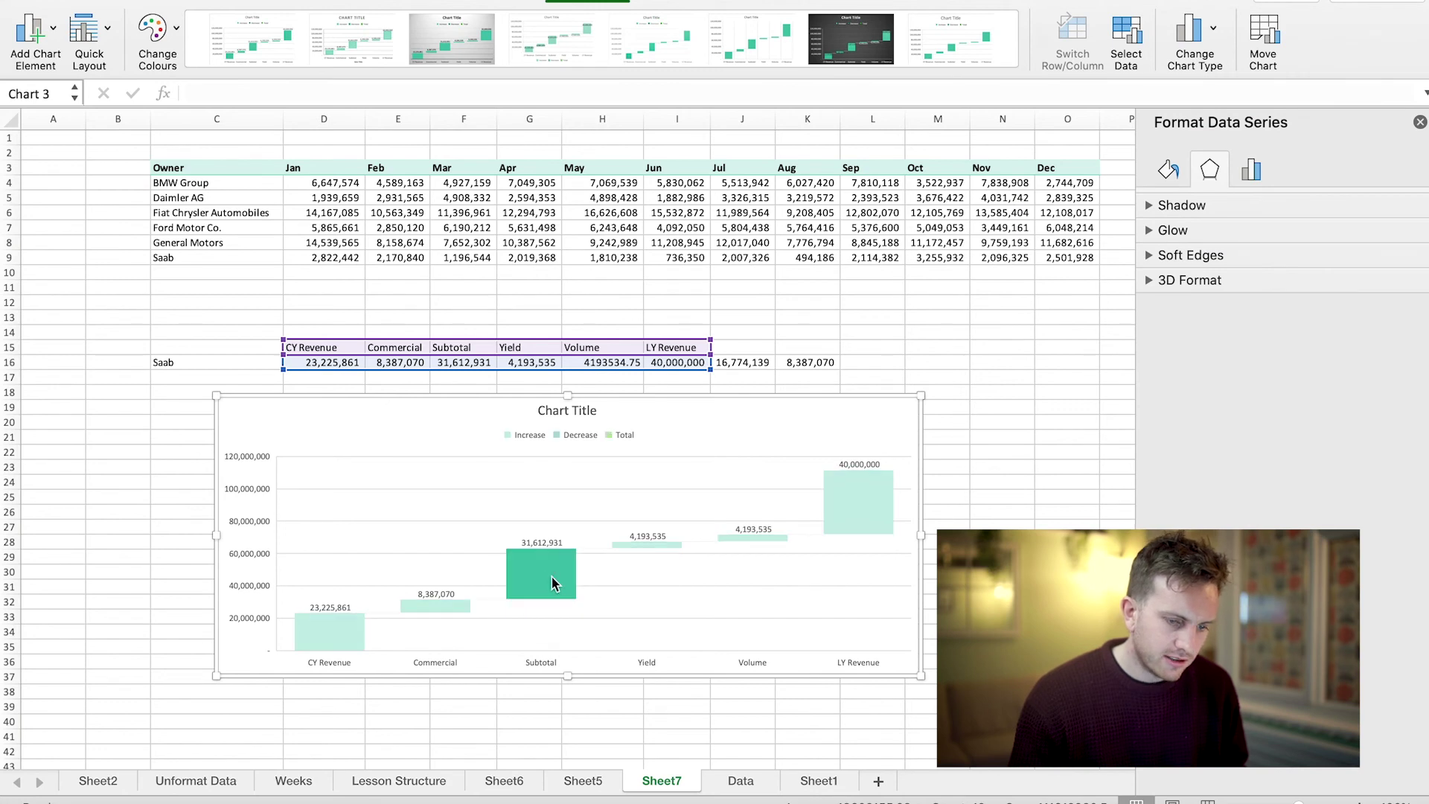
{"action": "left_click", "coordinate": [1243, 179]}
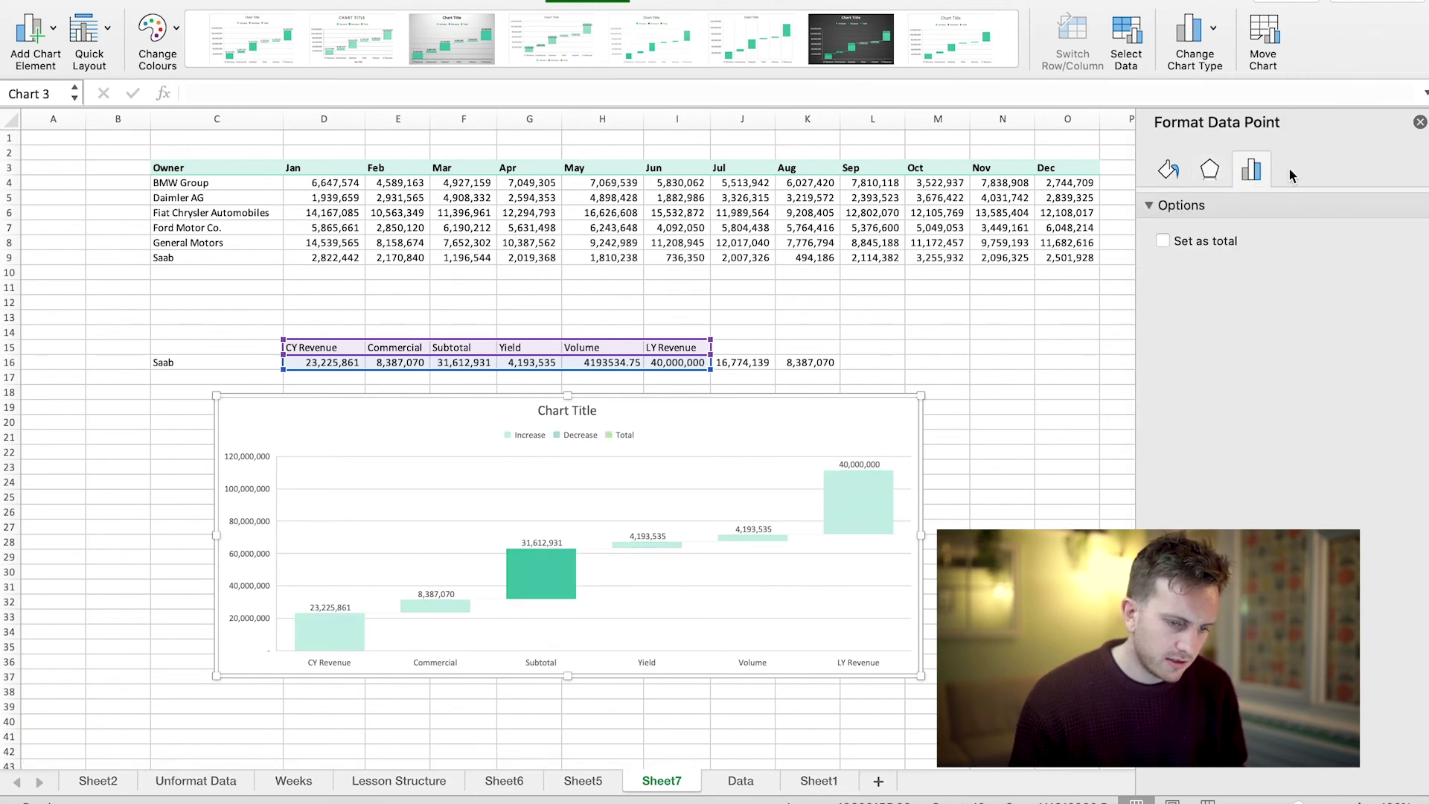
{"action": "left_click", "coordinate": [1163, 240]}
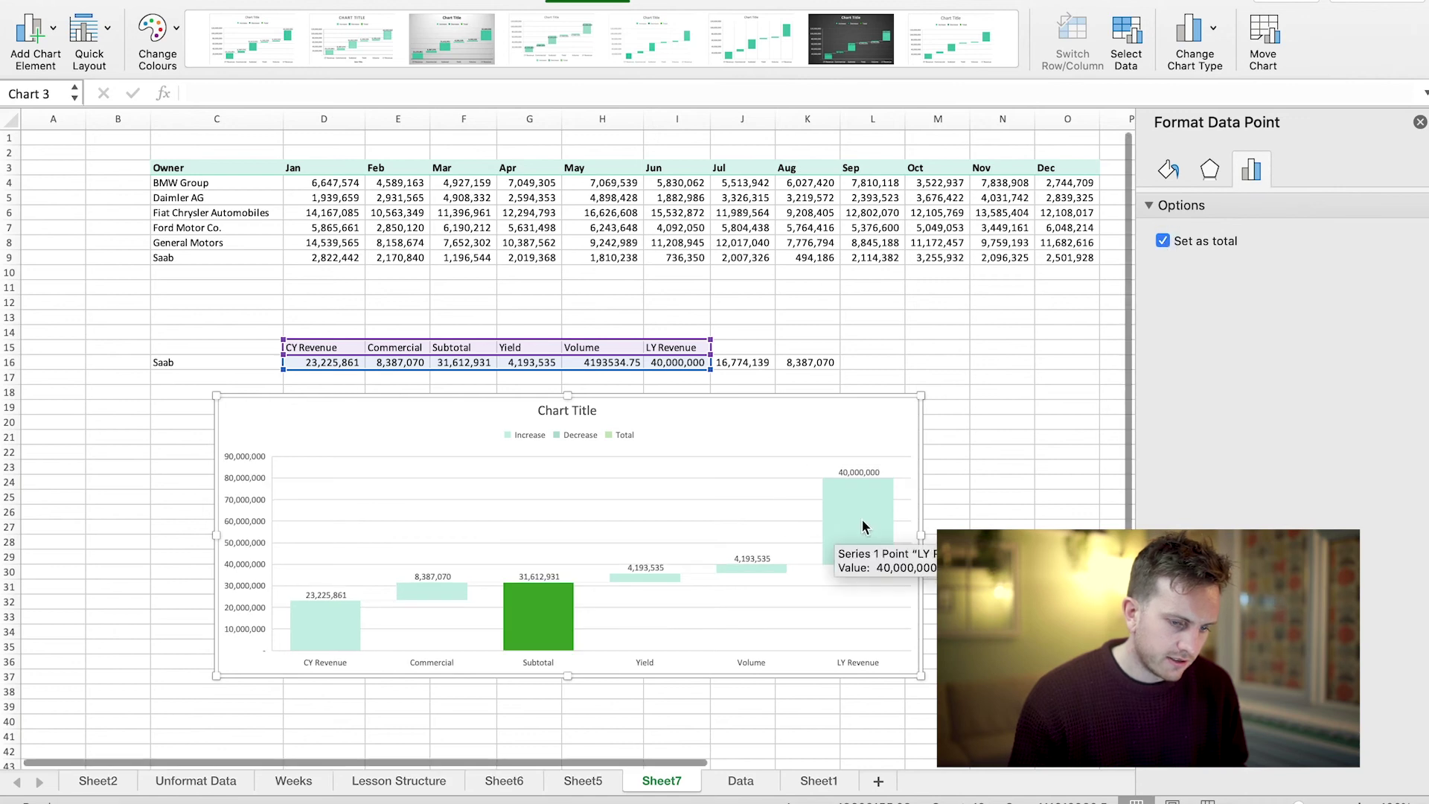
Set the waterfall chart's LY Revenue and CY Revenue data points as totals
{"action": "left_click", "coordinate": [863, 526]}
{"action": "left_click", "coordinate": [1163, 241]}
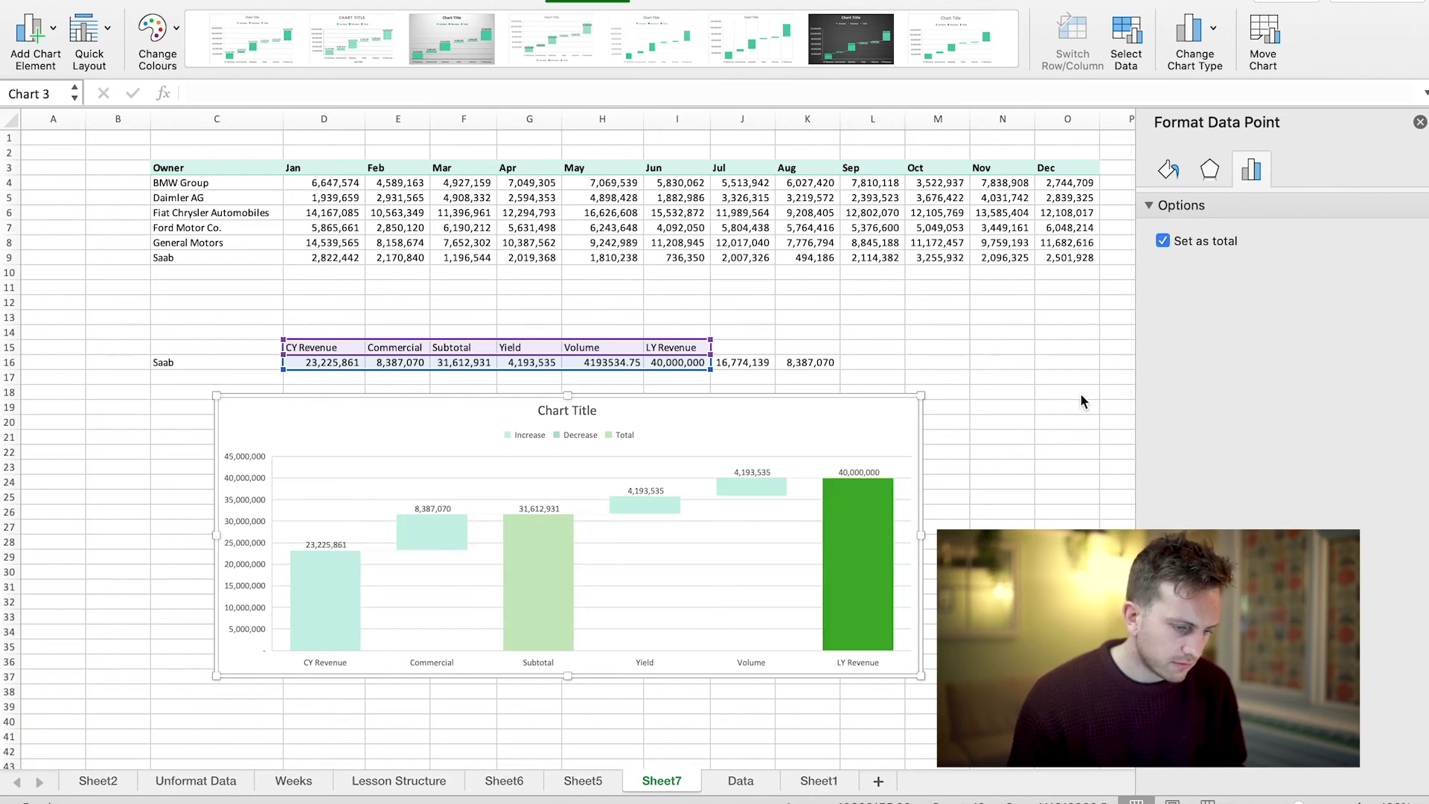
{"action": "left_click", "coordinate": [964, 527]}
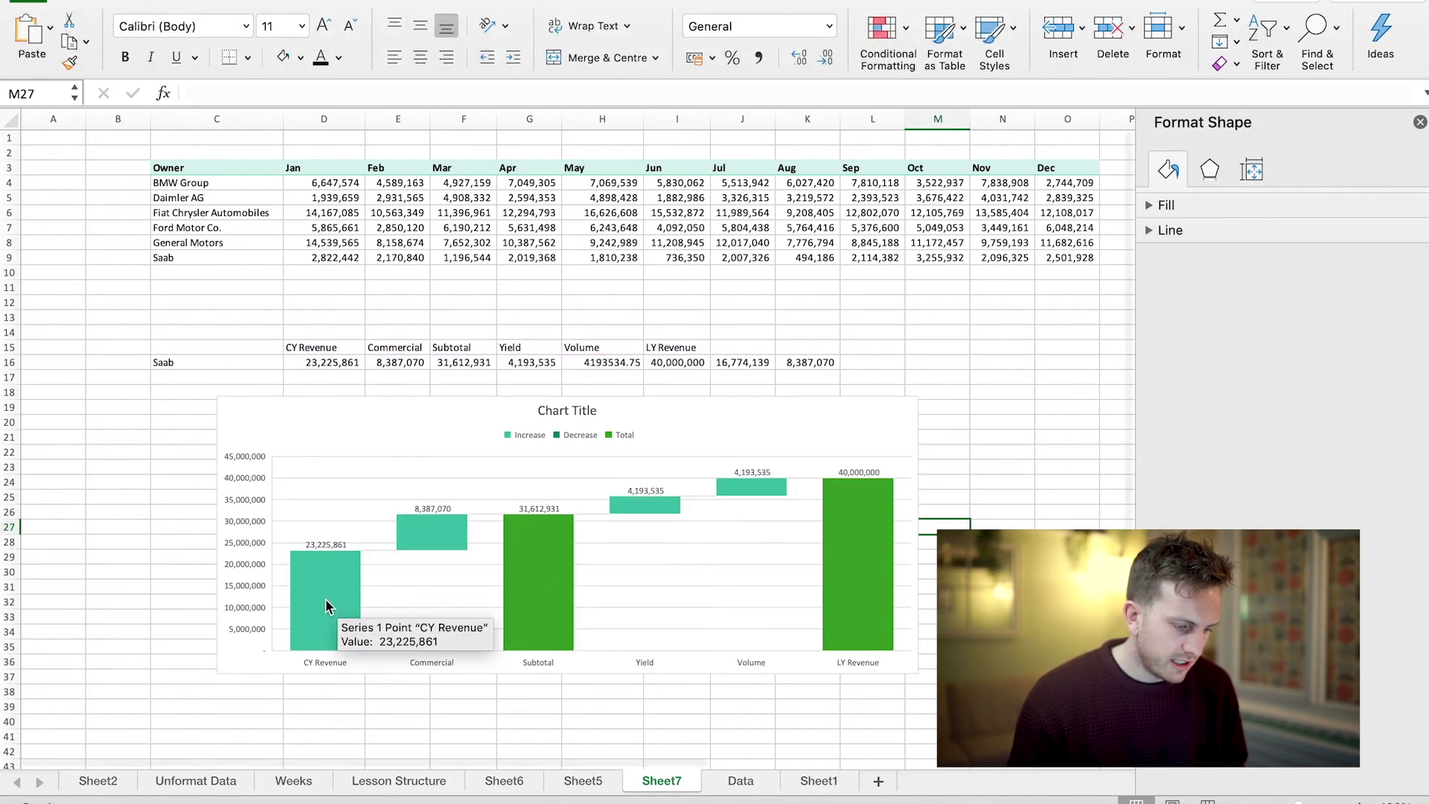
{"action": "left_click", "coordinate": [338, 603]}
{"action": "left_click", "coordinate": [339, 602]}
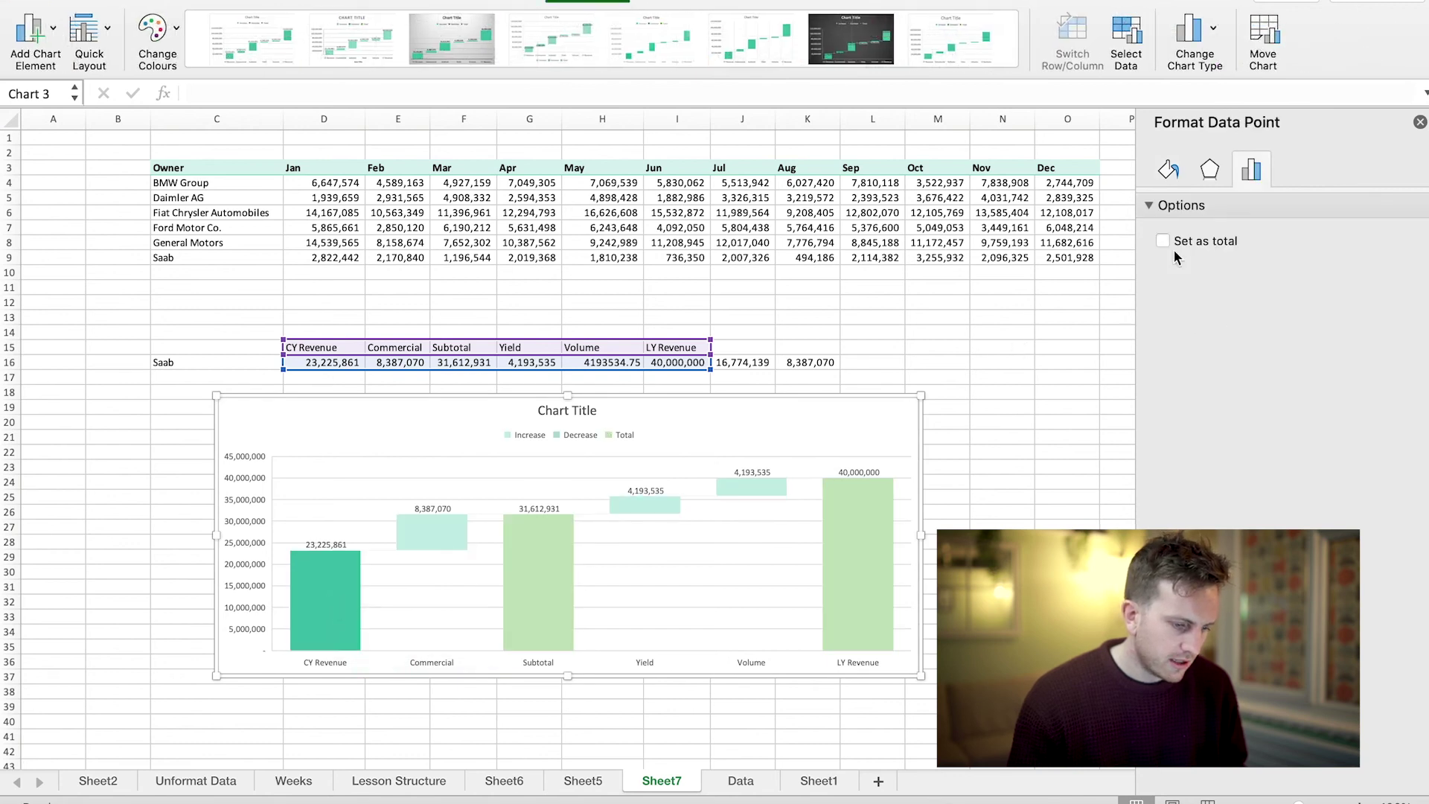
{"action": "left_click", "coordinate": [1162, 241]}
{"action": "left_click", "coordinate": [1016, 498]}
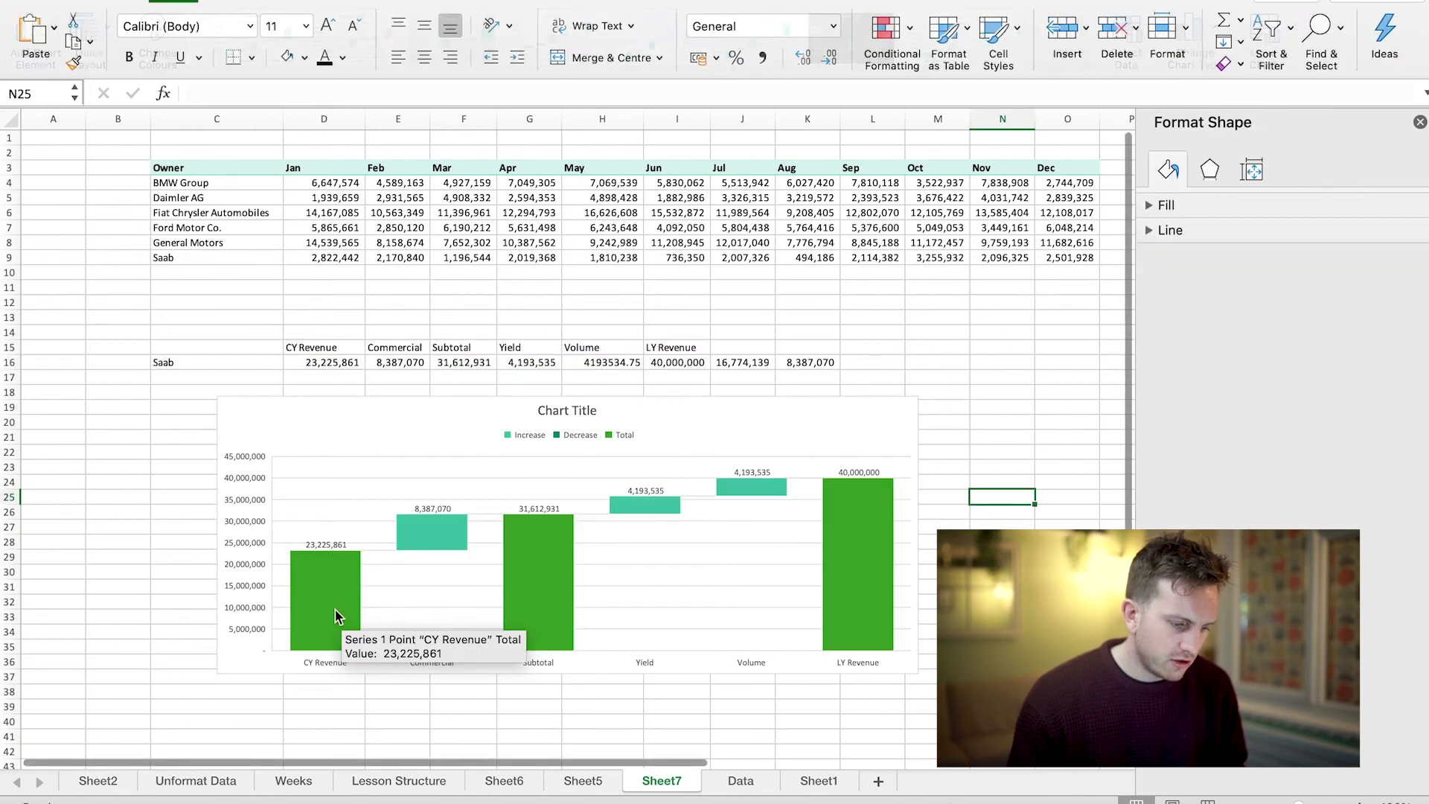
Recolour all the total columns of the waterfall chart with the mid-grey theme fill through the Total legend entry
{"action": "left_click", "coordinate": [529, 603]}
{"action": "left_click", "coordinate": [529, 603]}
{"action": "left_click", "coordinate": [831, 577]}
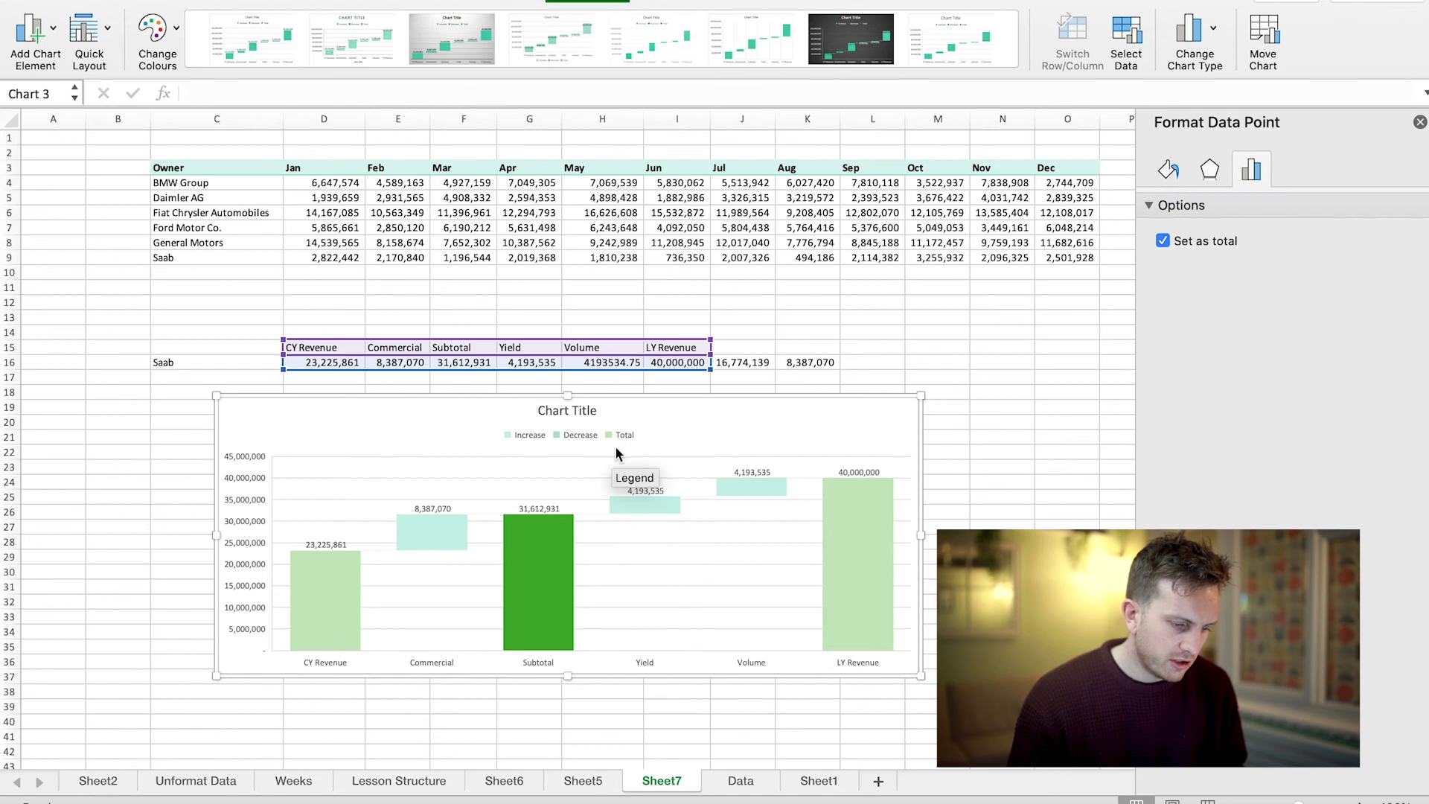
{"action": "left_click", "coordinate": [623, 437]}
{"action": "left_click", "coordinate": [623, 435]}
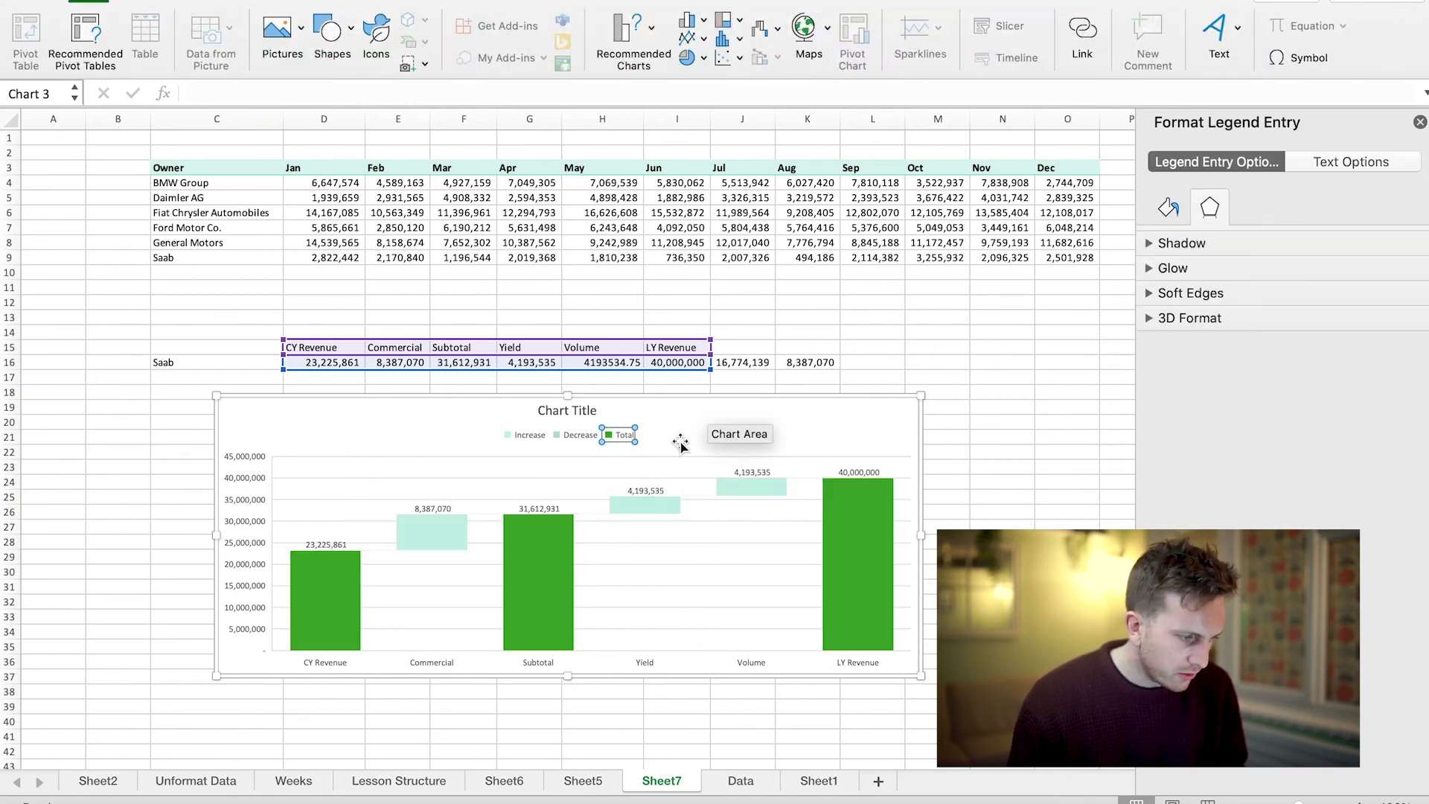
{"action": "left_click", "coordinate": [17, 5]}
{"action": "left_click", "coordinate": [300, 58]}
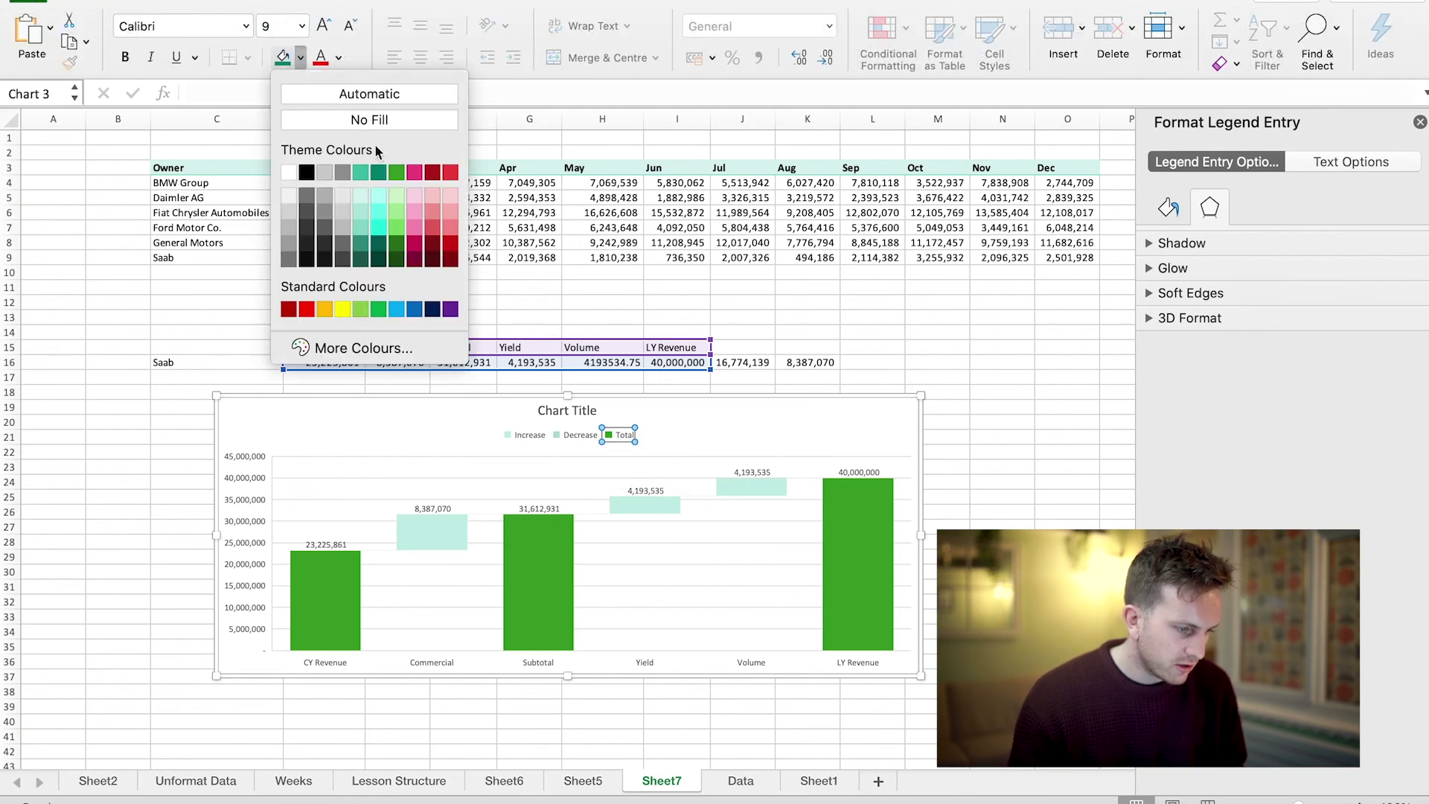
{"action": "left_click", "coordinate": [342, 173]}
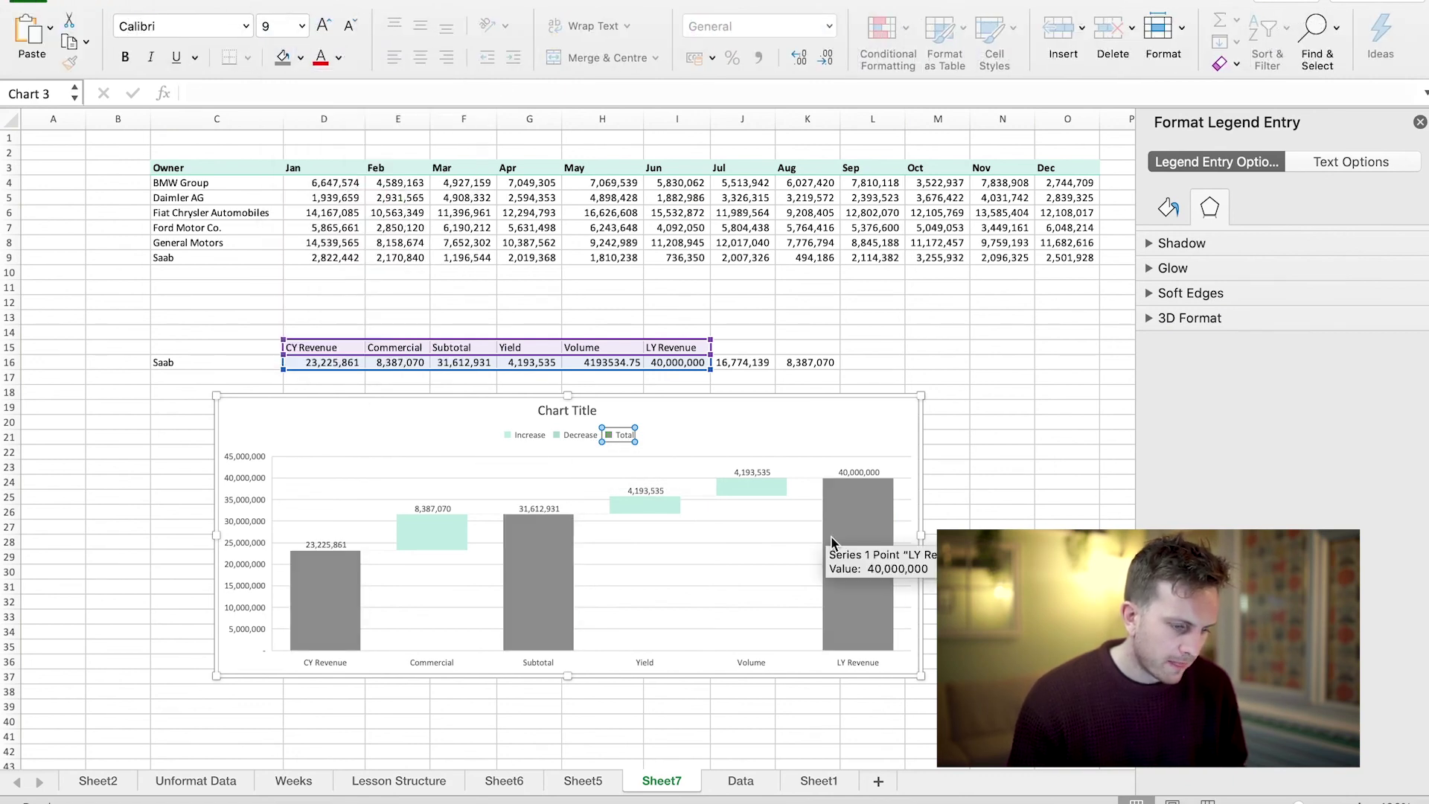
{"action": "left_click", "coordinate": [1002, 525]}
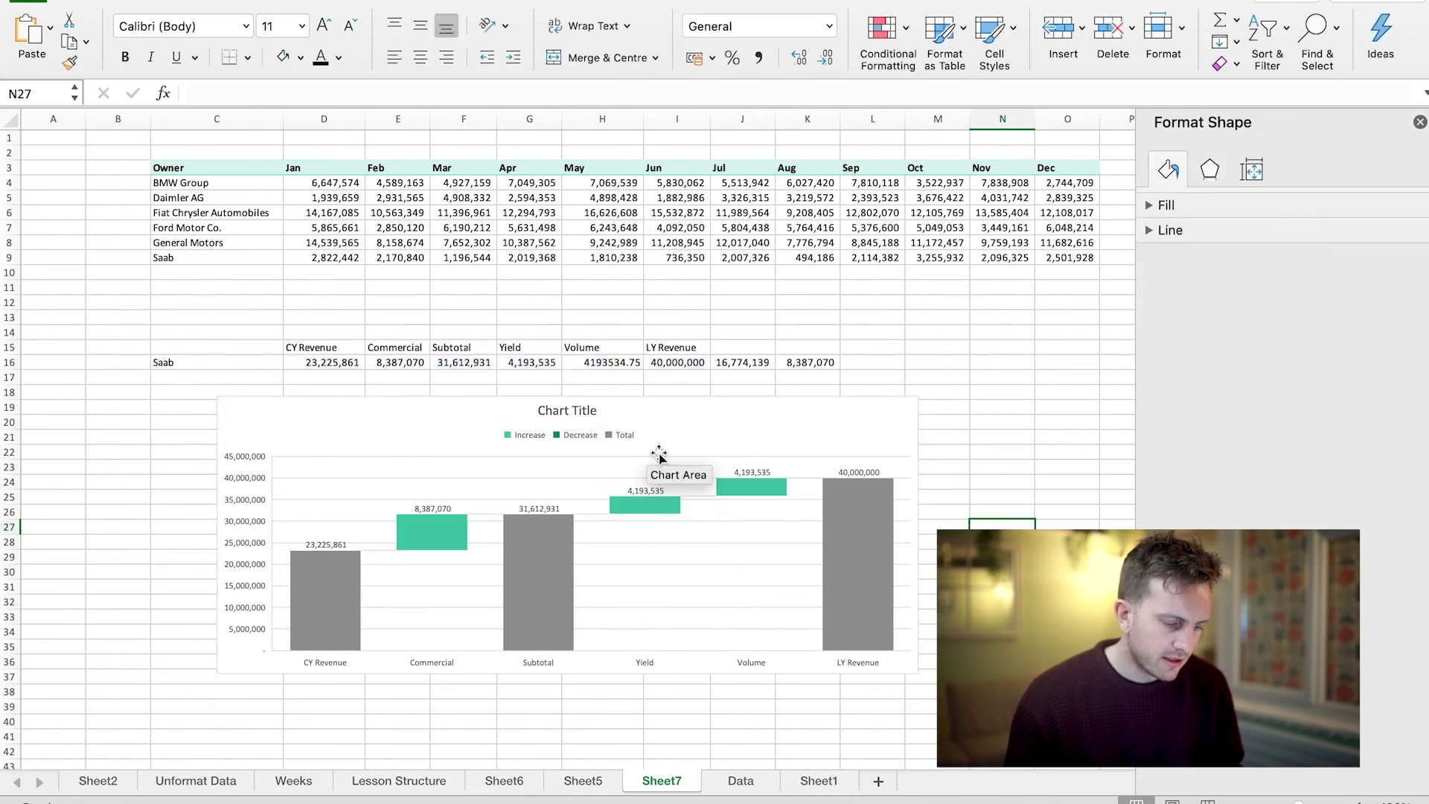
{"action": "left_click", "coordinate": [583, 439]}
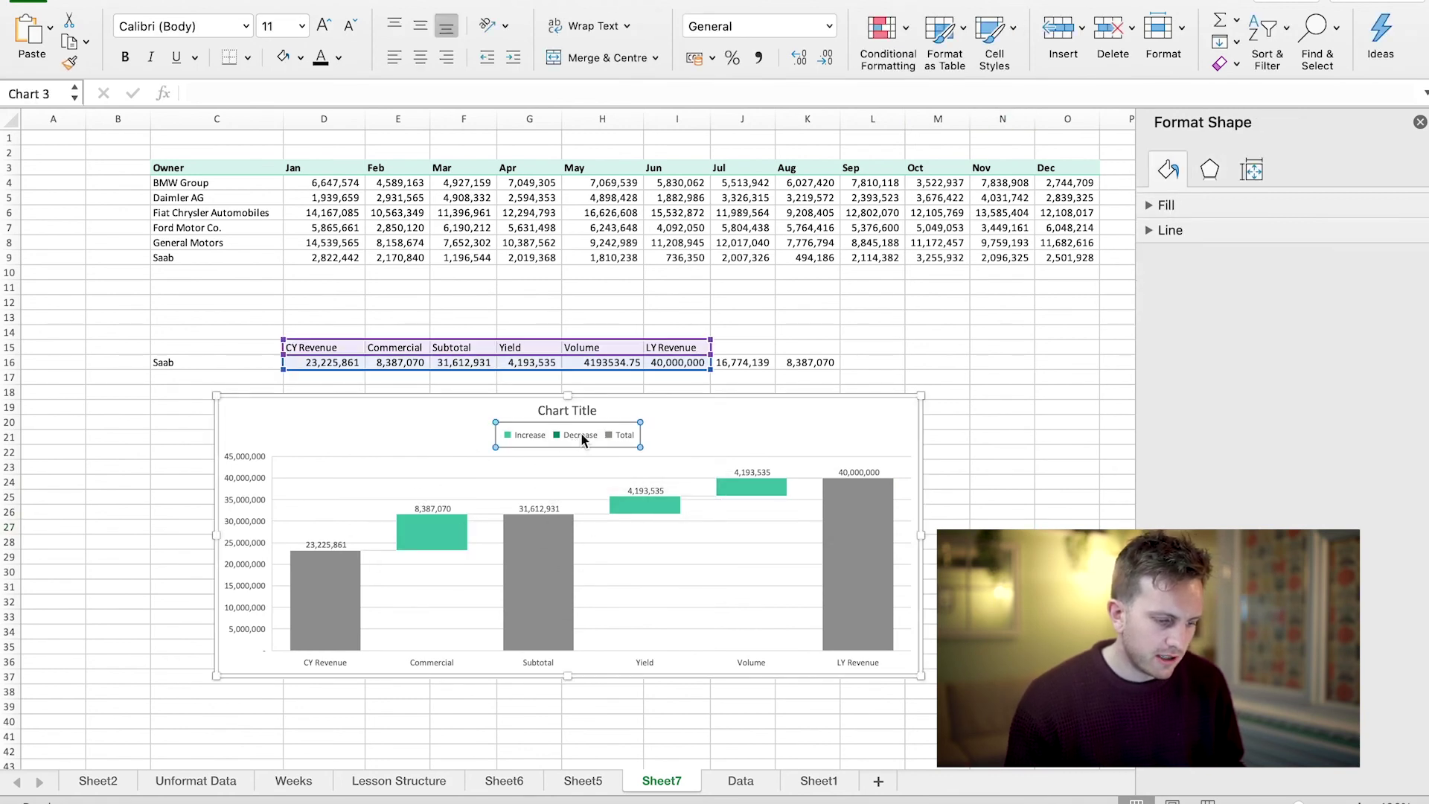
{"action": "left_click", "coordinate": [584, 438]}
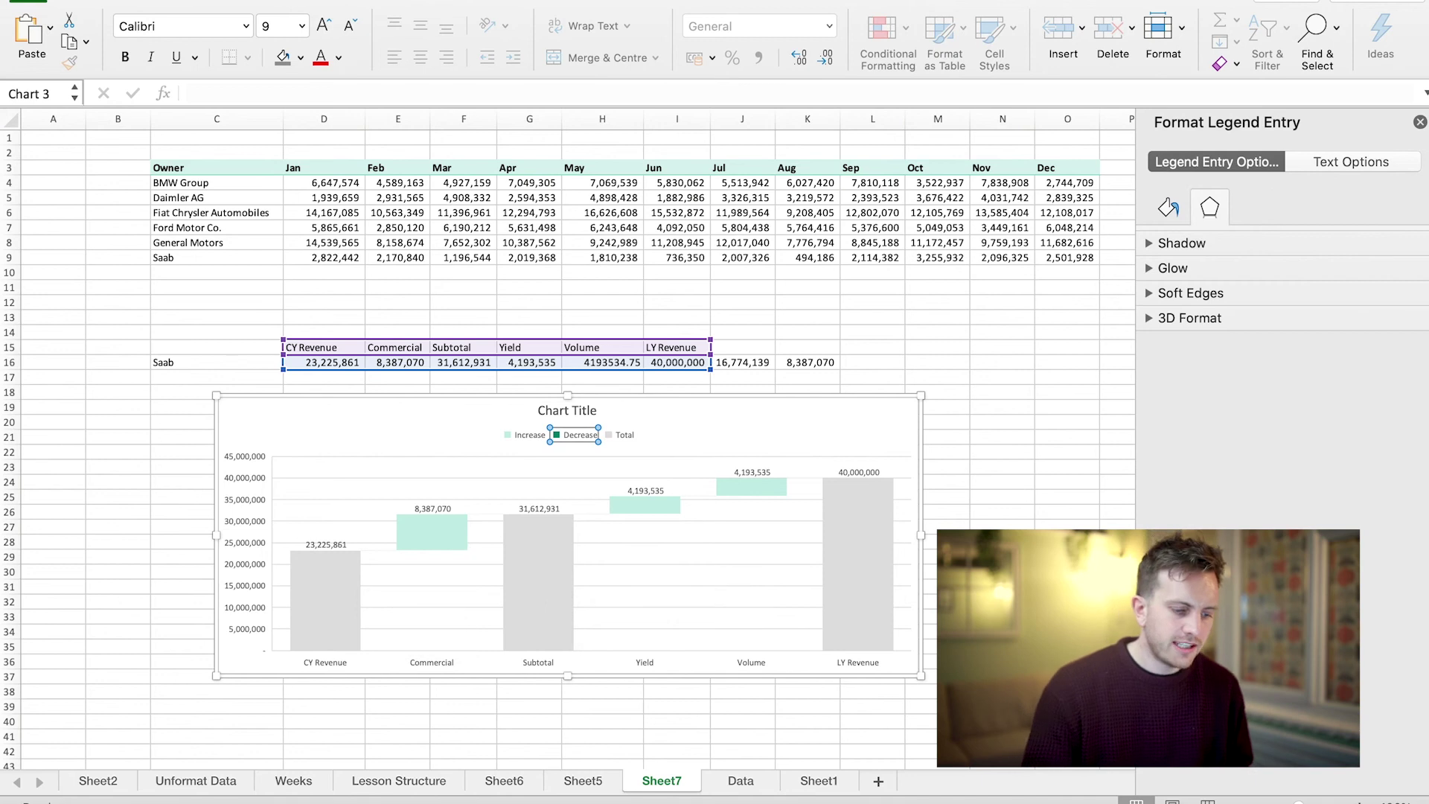
{"action": "key", "text": "Escape"}
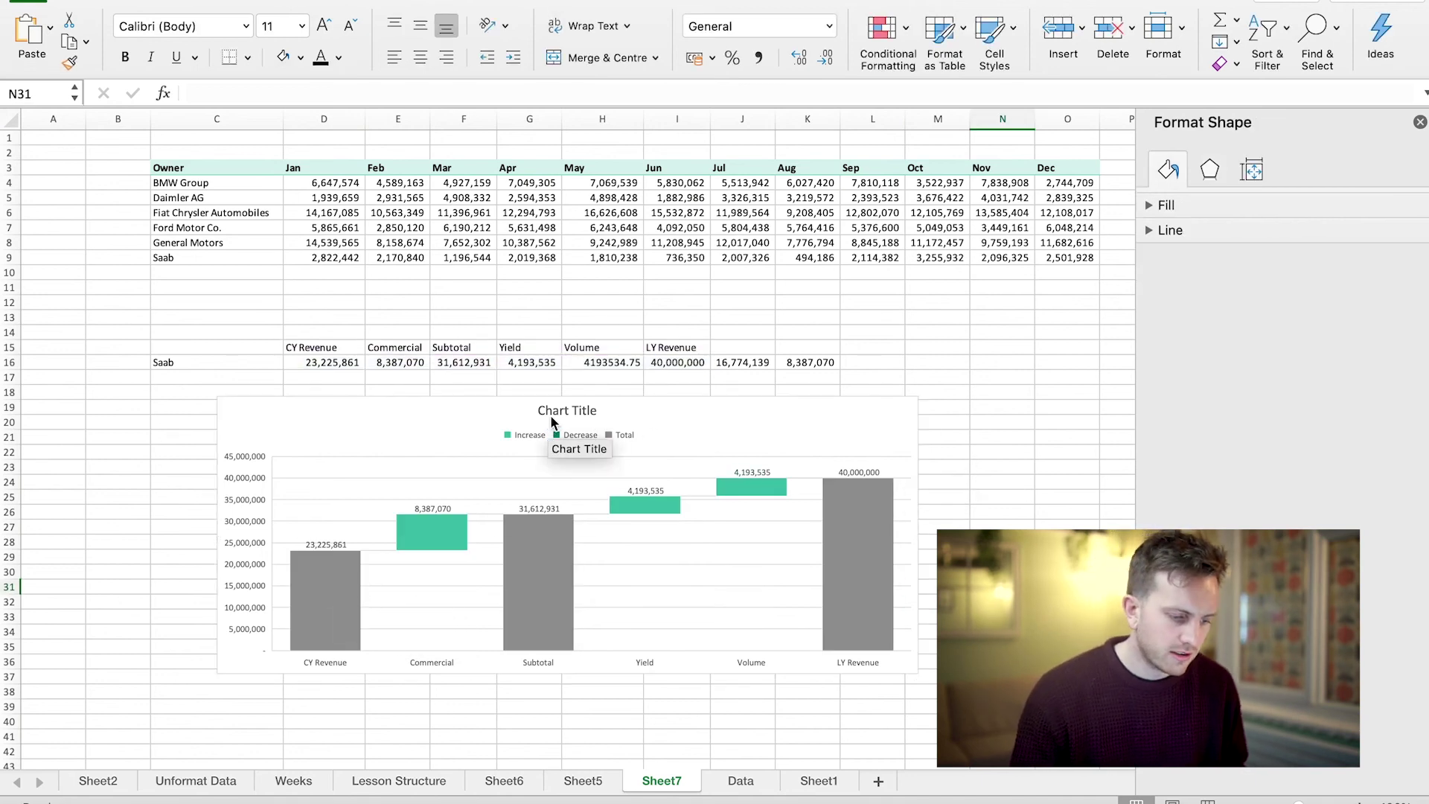
Delete the placeholder title from the waterfall chart
{"action": "left_click", "coordinate": [558, 420]}
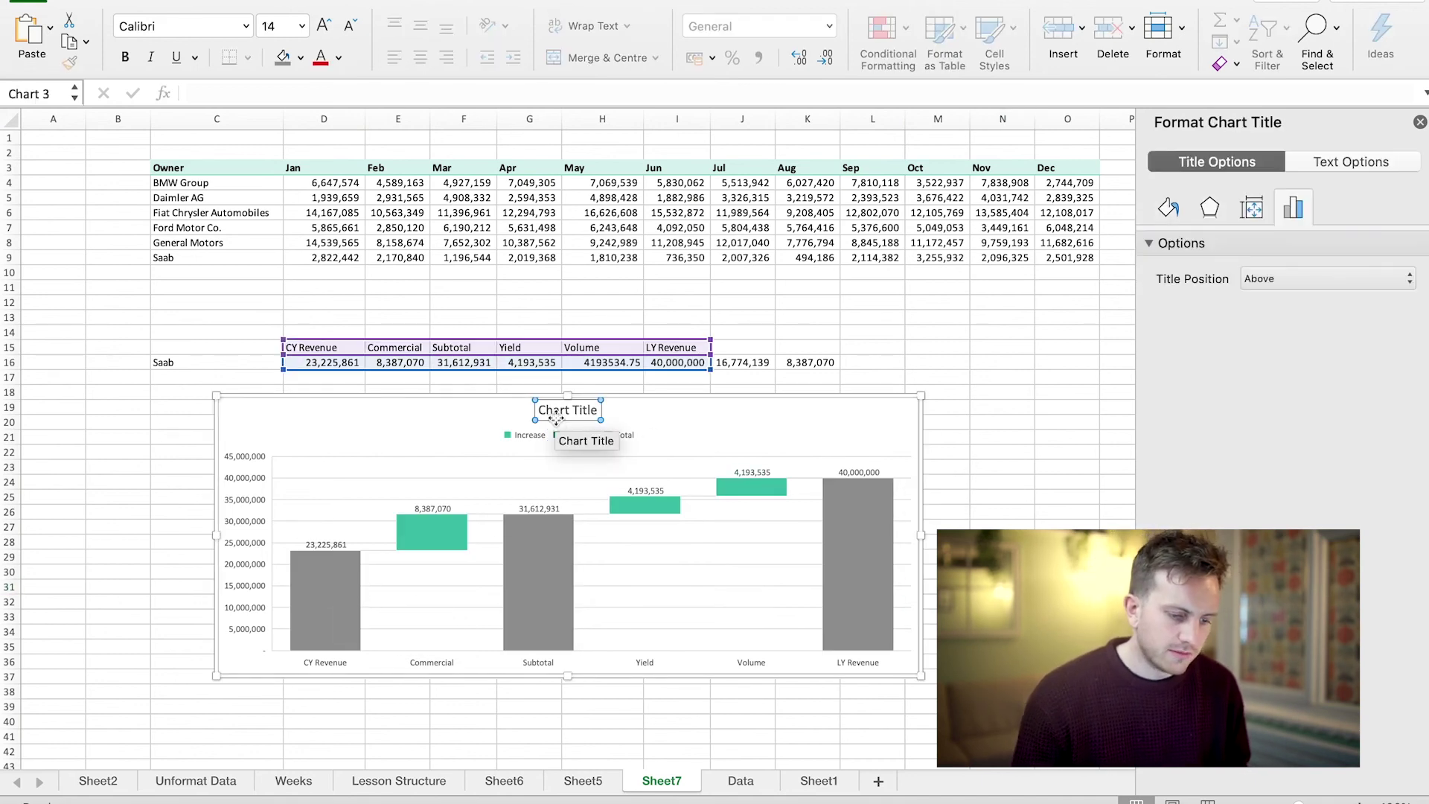
{"action": "key", "text": "Delete"}
{"action": "left_click", "coordinate": [1012, 424]}
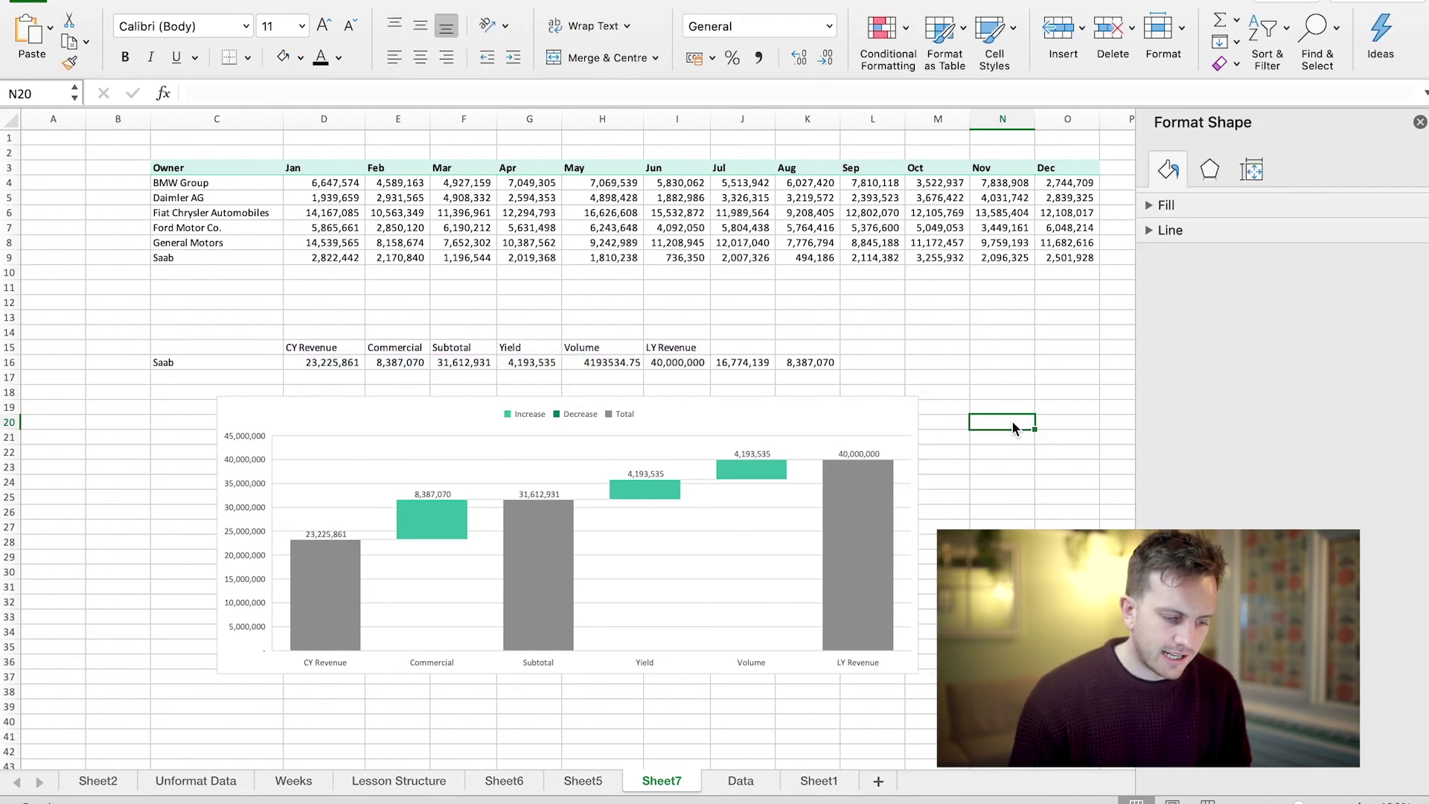